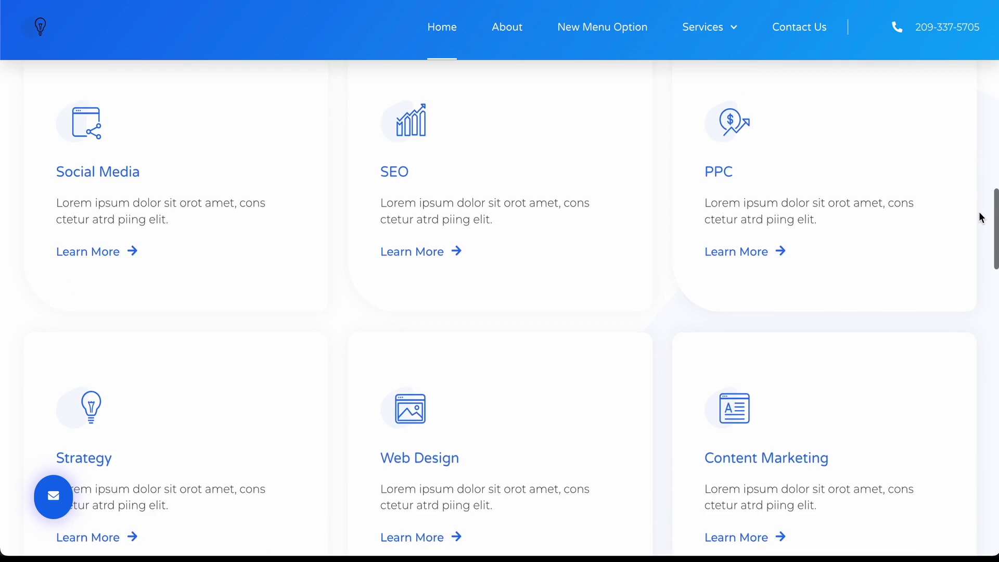
# - Look through the sample website's home page, from the service cards down to the footer
pyautogui.scroll(-10, 980, 218)
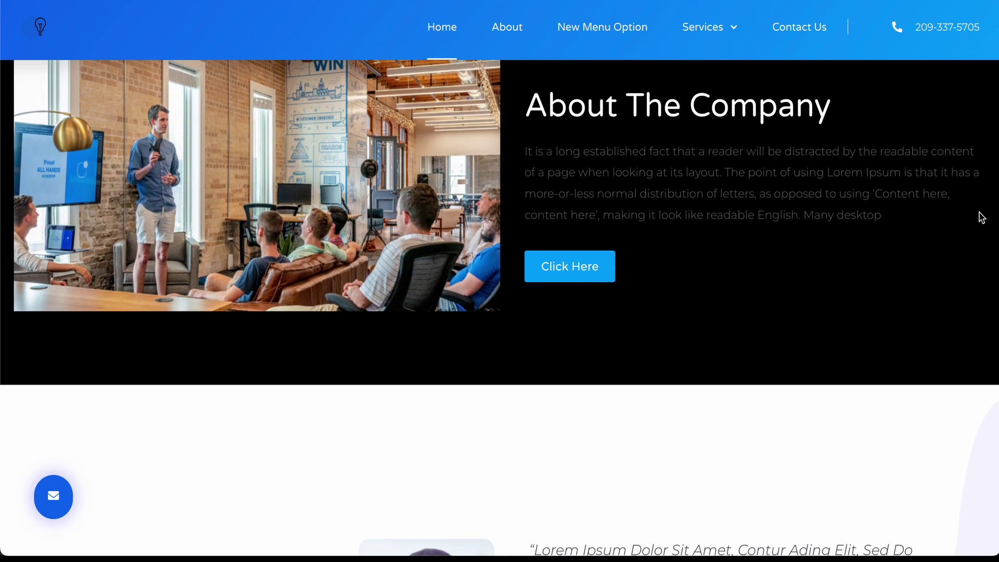
pyautogui.scroll(-10, 979, 213)
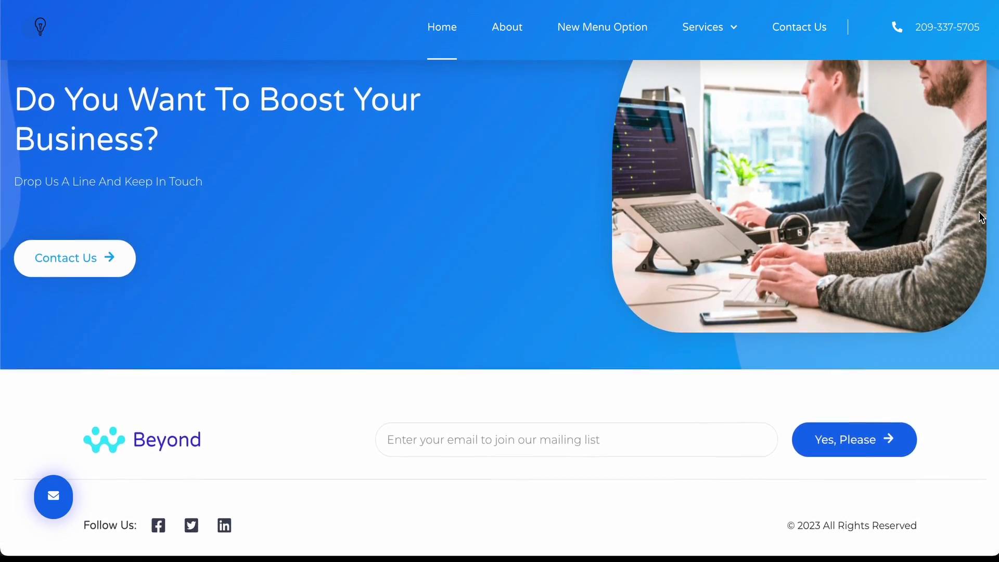
pyautogui.scroll(20, 981, 217)
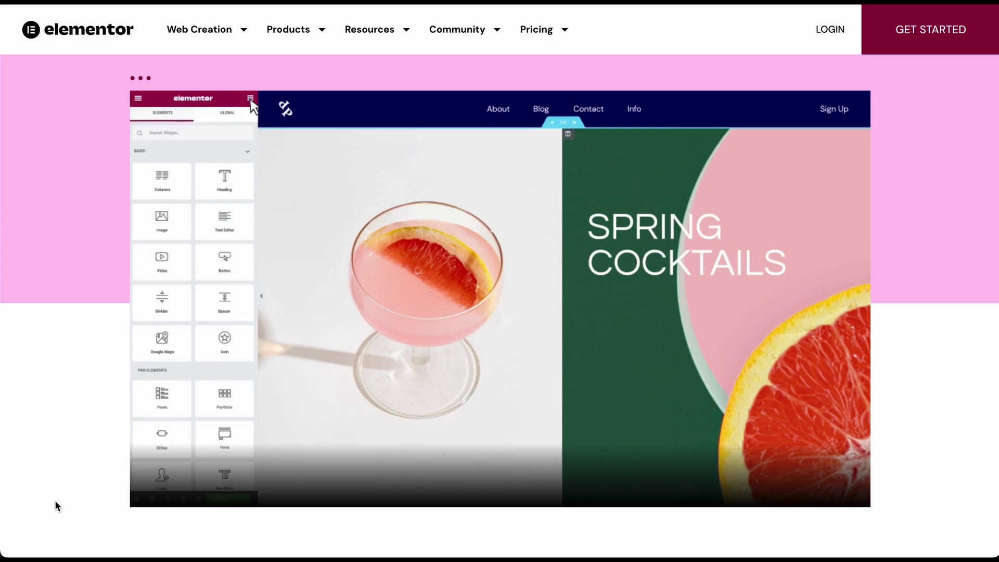
# - Find the managed WordPress hosting section on the Elementor home page and open its hosting plans
pyautogui.scroll(-4, 55, 500)
pyautogui.scroll(-10, 56, 503)
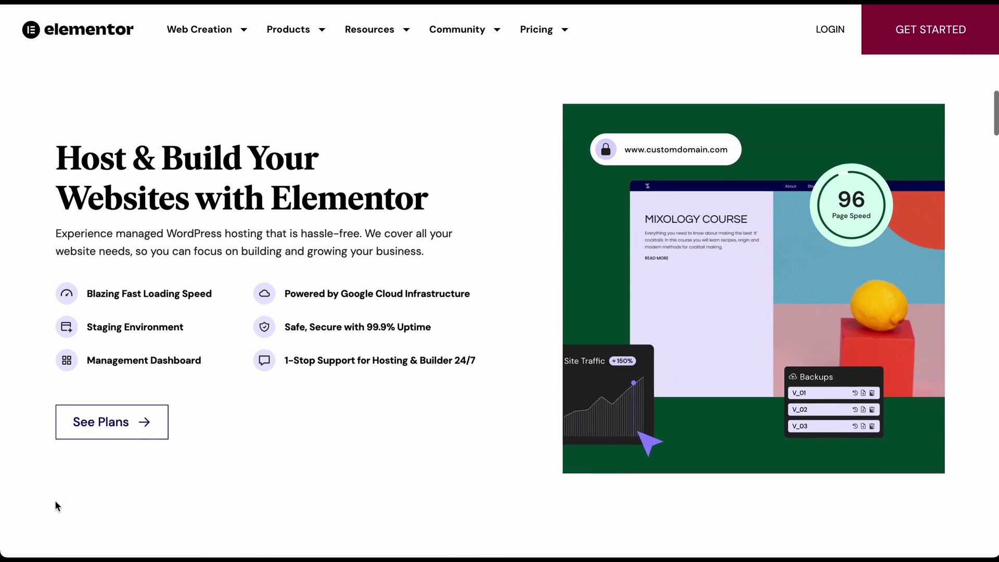
pyautogui.click(86, 419)
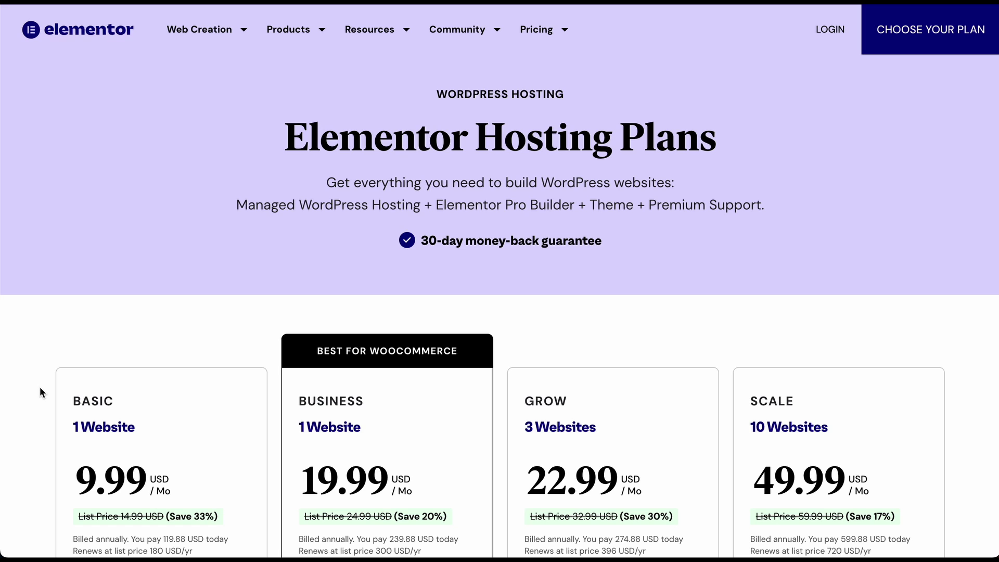
# - Compare the prices, storage, visits, bandwidth and included features of the Basic, Business, Grow and Scale hosting plans
pyautogui.scroll(-4, 39, 386)
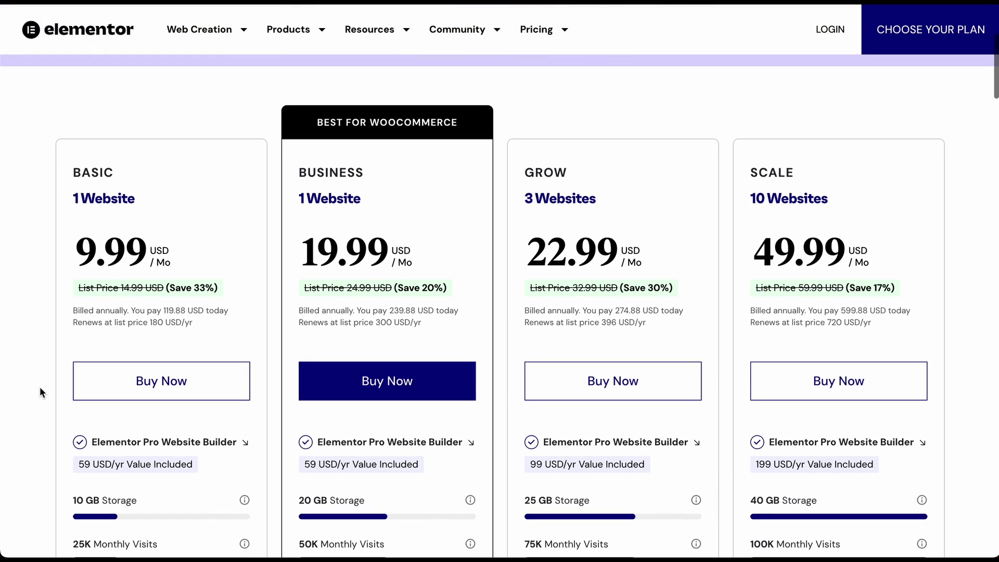
pyautogui.scroll(-1, 39, 386)
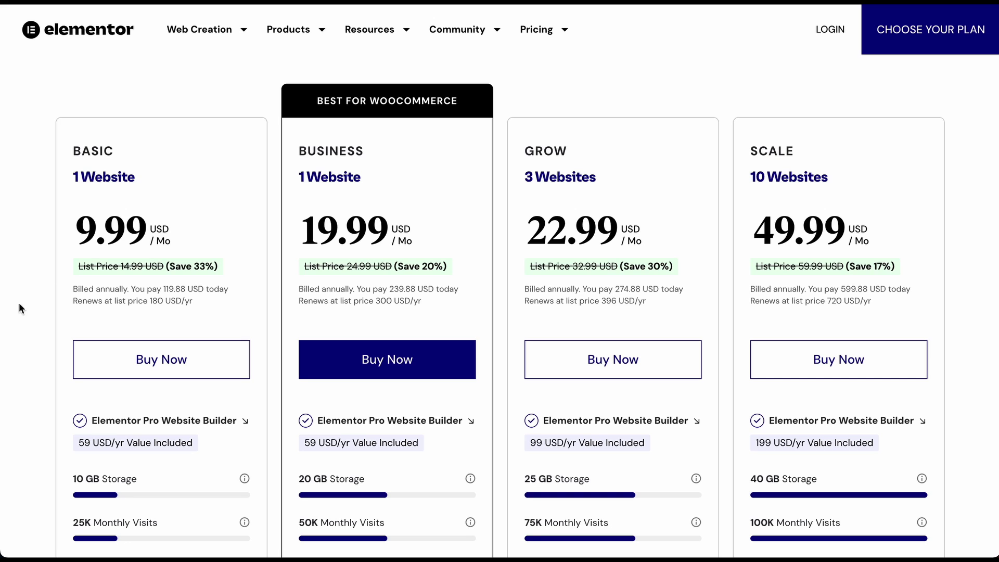
pyautogui.scroll(-4, 27, 330)
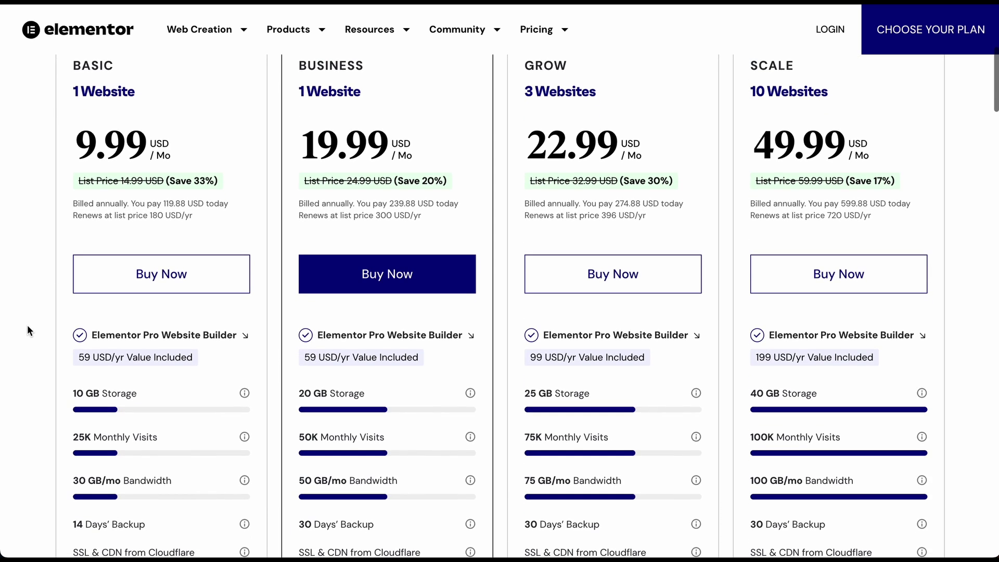
pyautogui.scroll(-2, 28, 325)
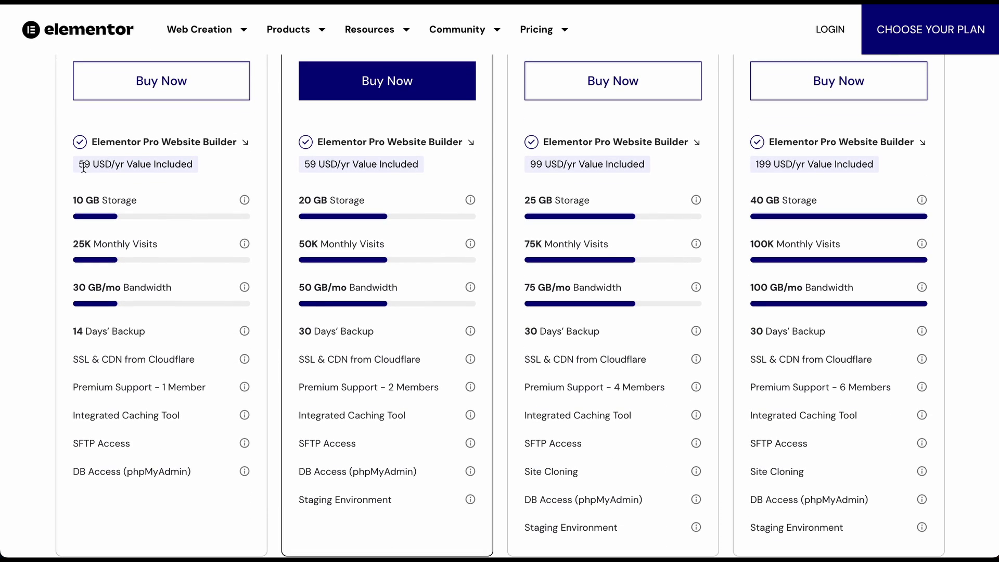
pyautogui.scroll(4, 85, 198)
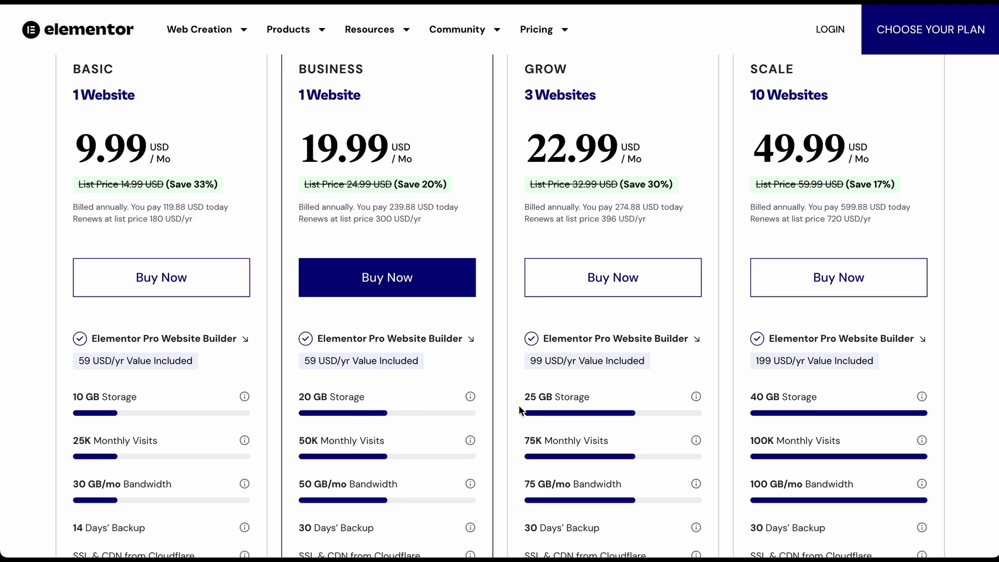
pyautogui.moveTo(243, 394)
pyautogui.scroll(-1, 244, 471)
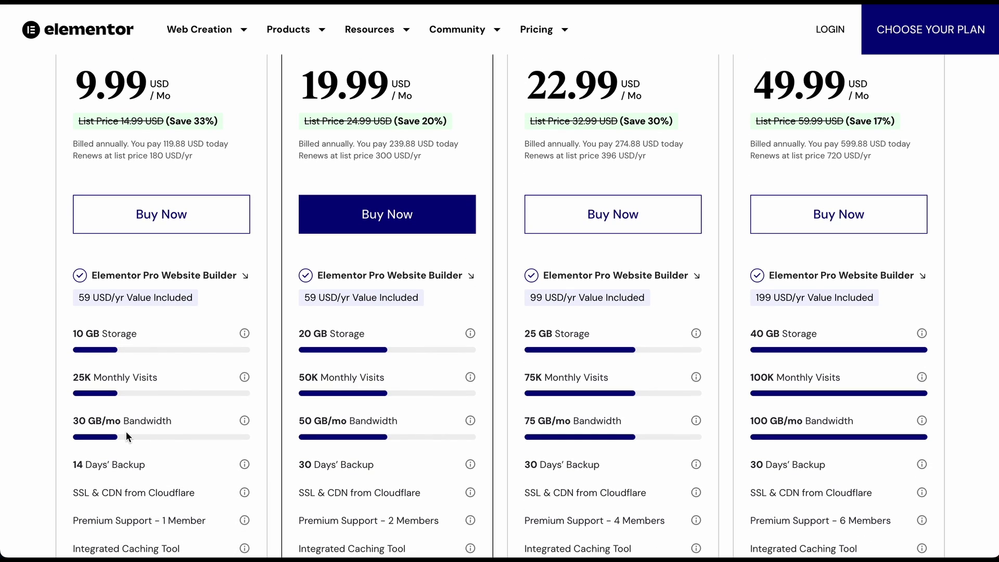
pyautogui.scroll(-3, 289, 431)
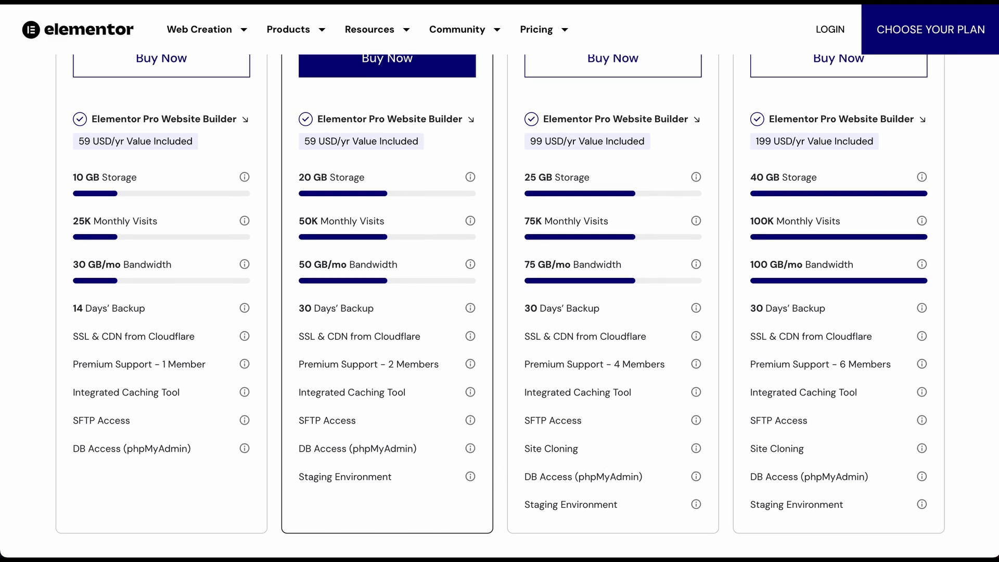
pyautogui.scroll(5, 54, 289)
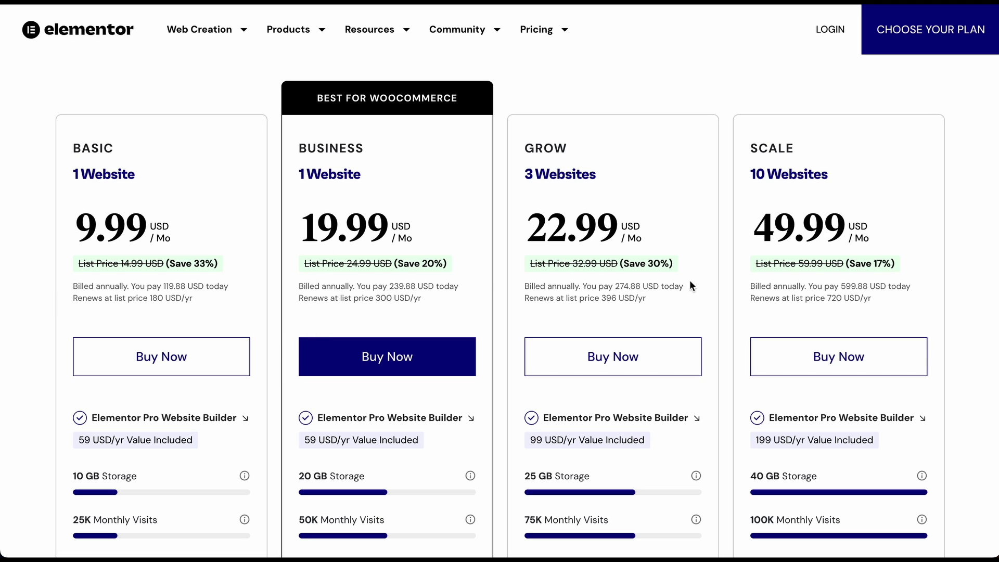
pyautogui.scroll(-2, 10, 251)
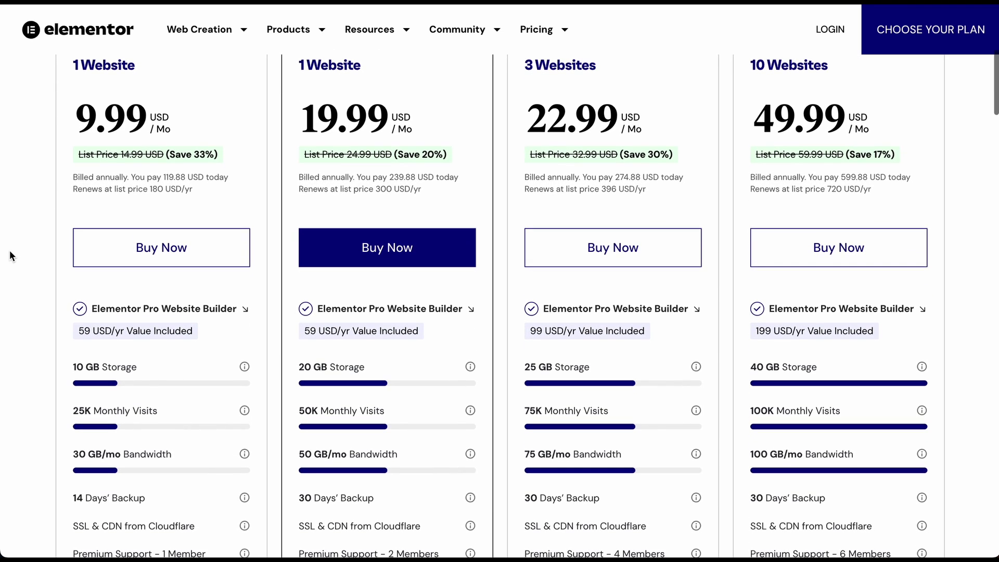
pyautogui.scroll(1, 9, 251)
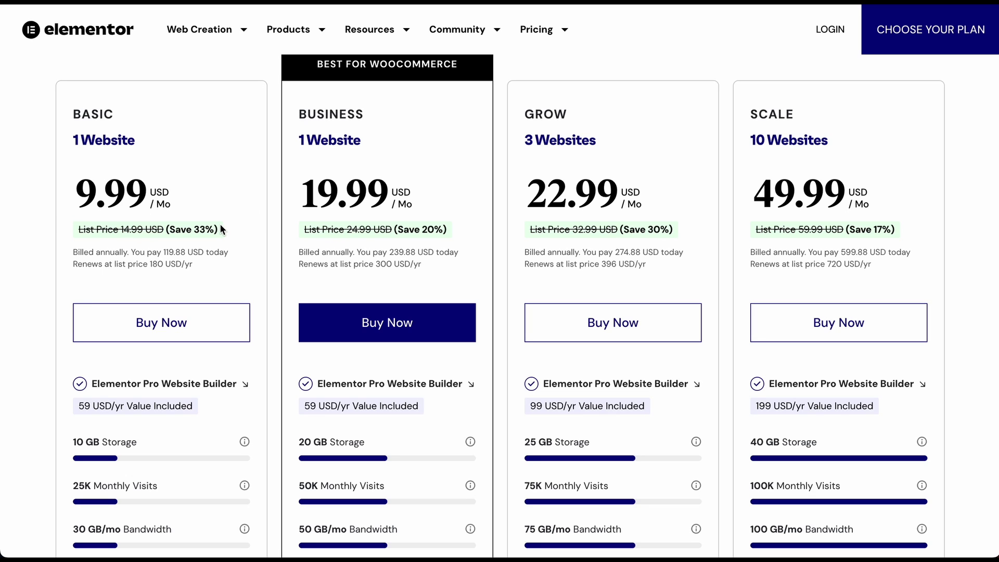
pyautogui.scroll(1, 220, 223)
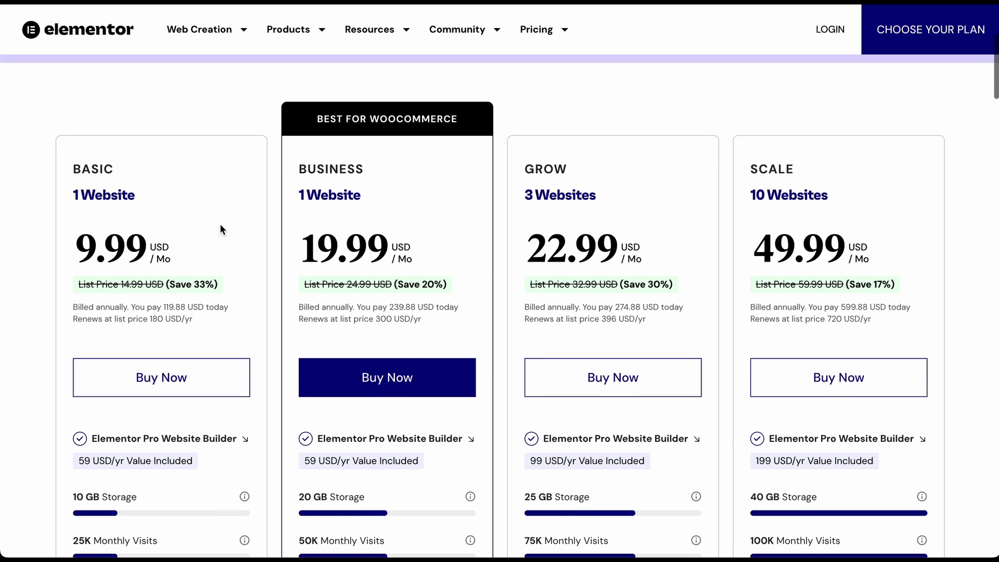
# - Choose the Basic hosting plan for purchase and review the account form and order summary at checkout
pyautogui.click(164, 366)
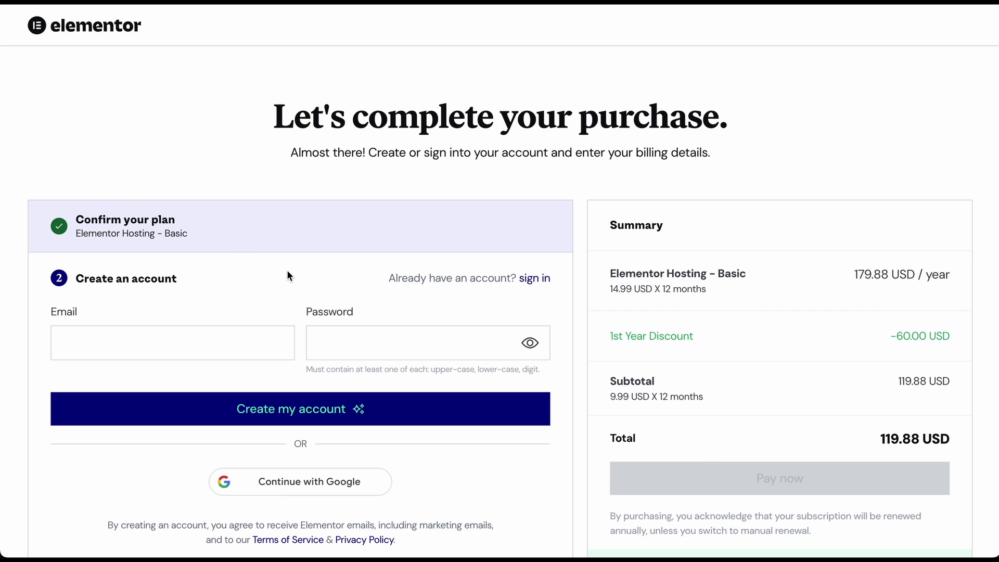
pyautogui.scroll(-5, 287, 275)
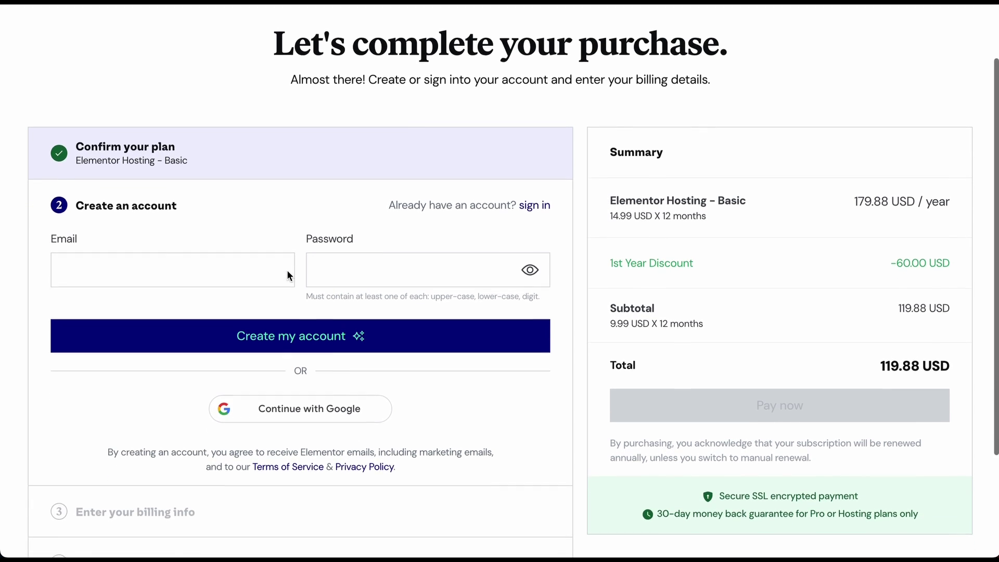
pyautogui.scroll(-1, 288, 275)
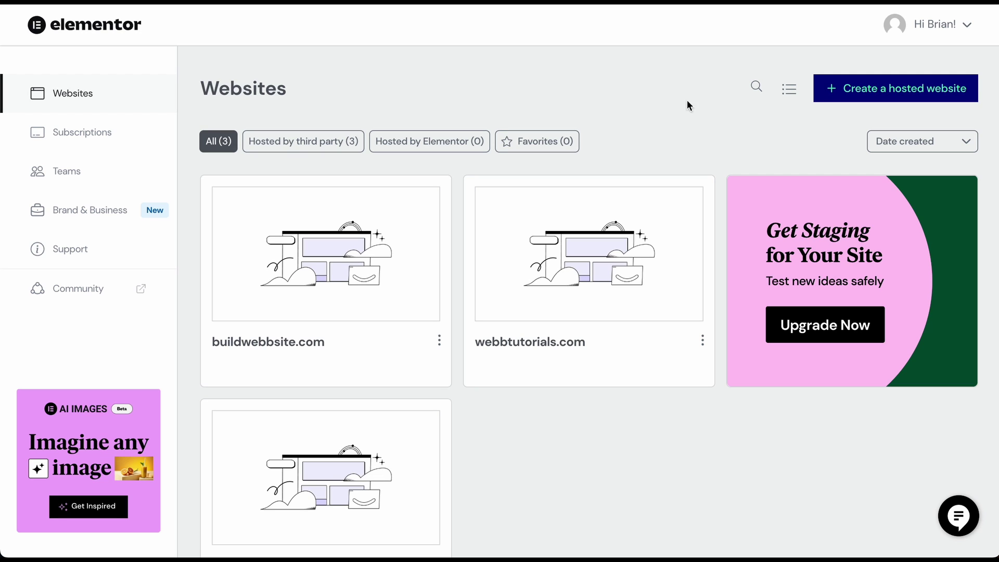
# - Create a hosted website with the existing Elementor Hosting - Basic subscription and name it myfirstwesbite
pyautogui.click(852, 95)
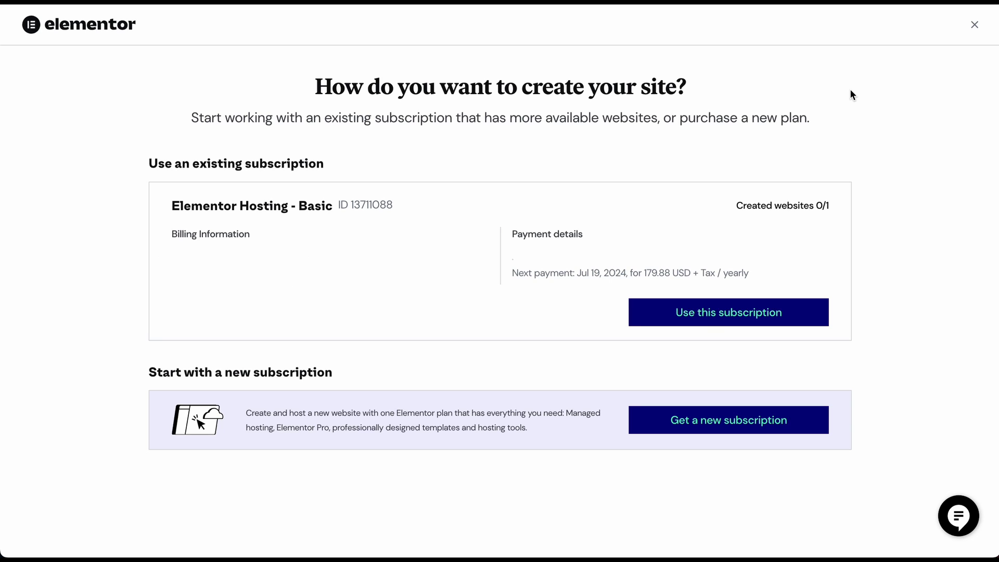
pyautogui.click(737, 322)
pyautogui.click(570, 107)
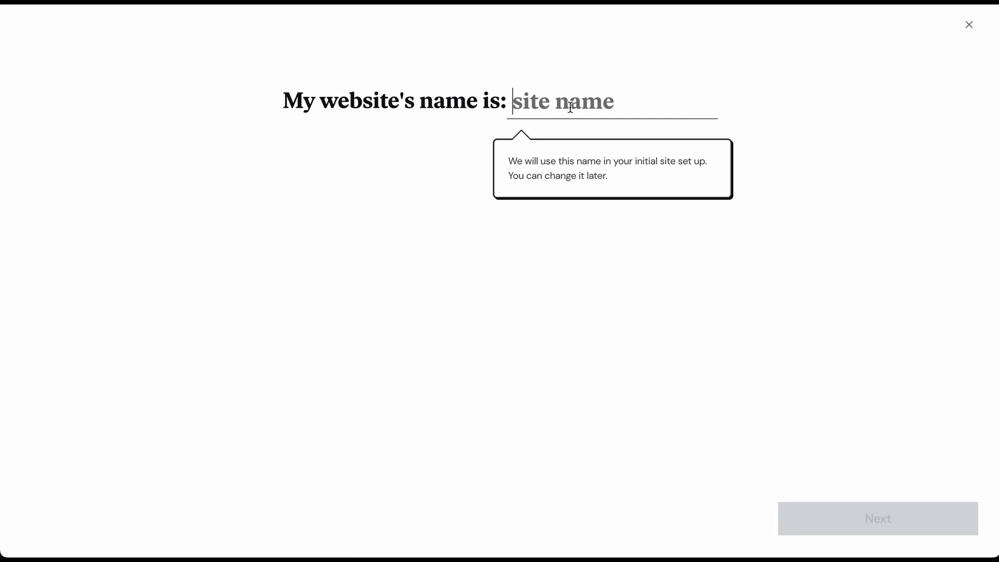
pyautogui.write('my')
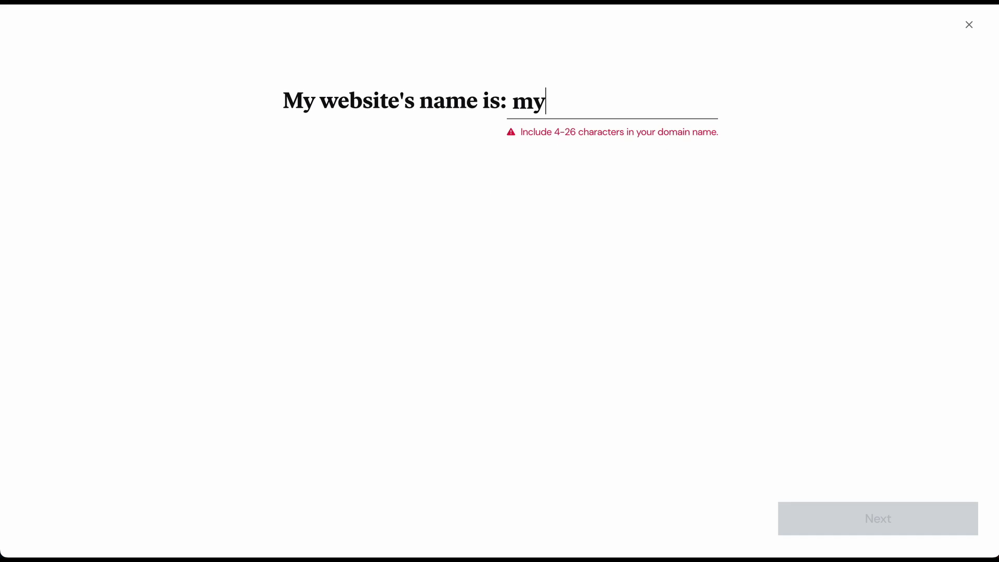
pyautogui.write('firstwesbite')
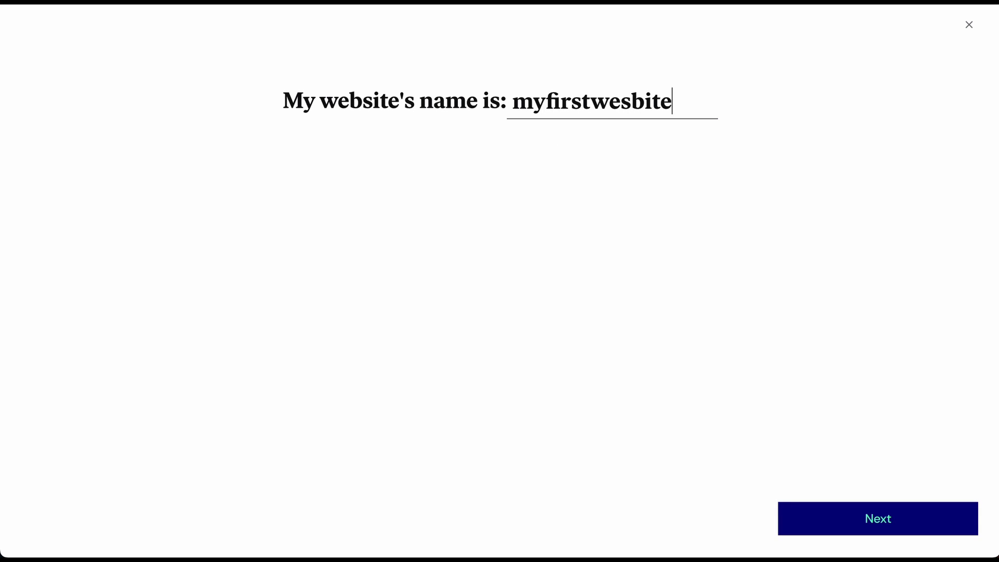
pyautogui.click(832, 528)
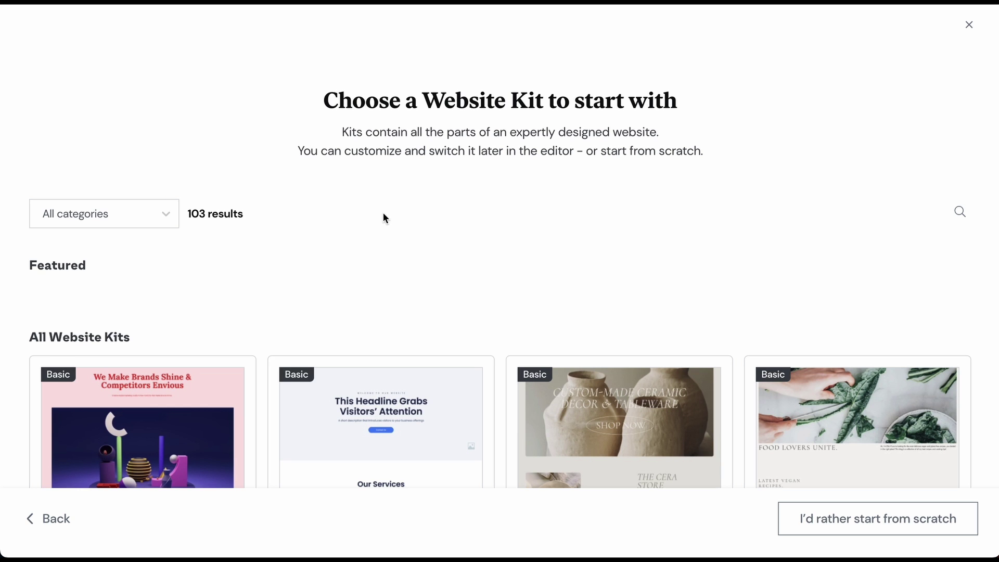
# - Browse the available website kits to examine their designs and difficulty levels
pyautogui.scroll(-2, 492, 286)
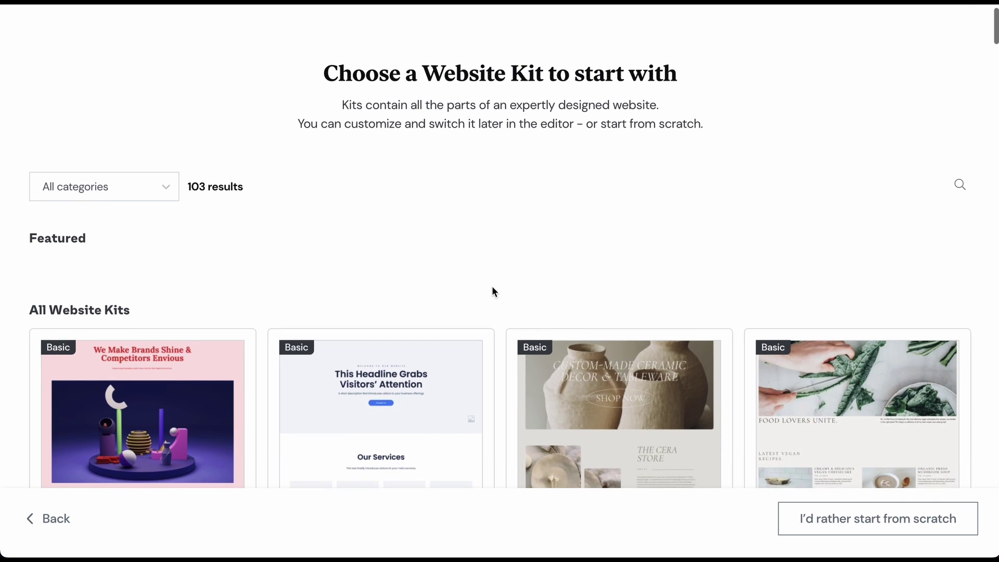
pyautogui.scroll(-2, 499, 270)
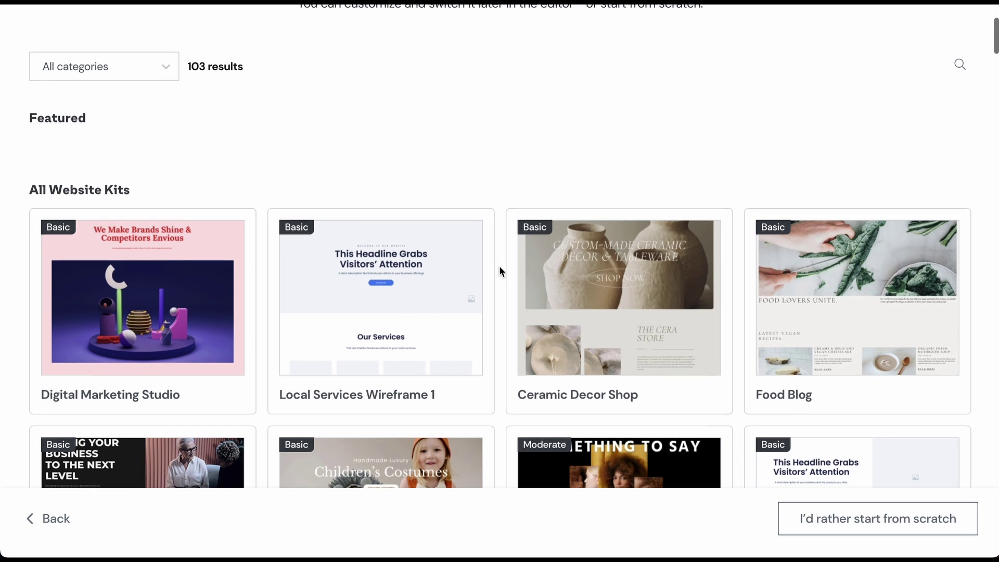
pyautogui.scroll(-5, 499, 268)
pyautogui.scroll(-2, 499, 270)
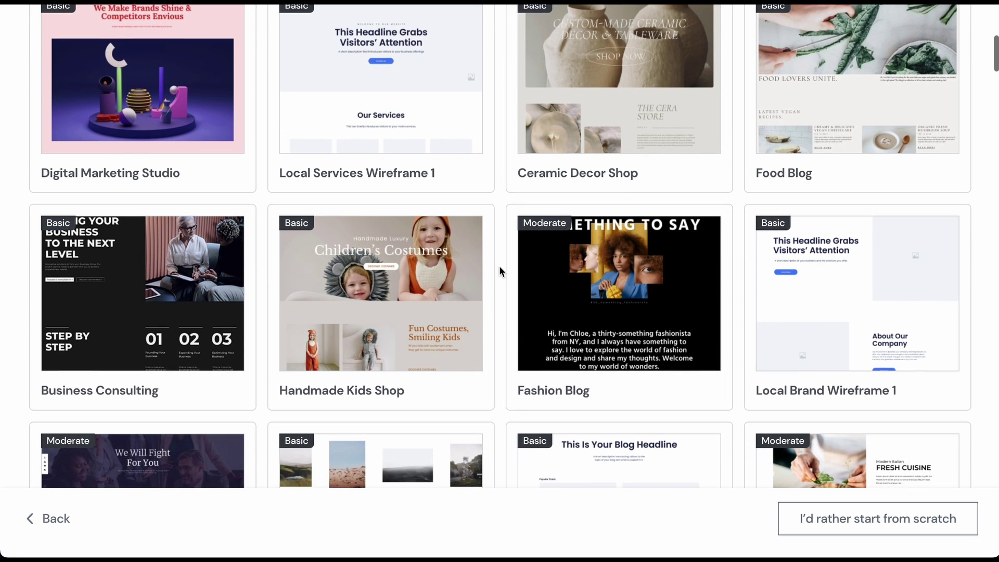
pyautogui.scroll(-1, 499, 270)
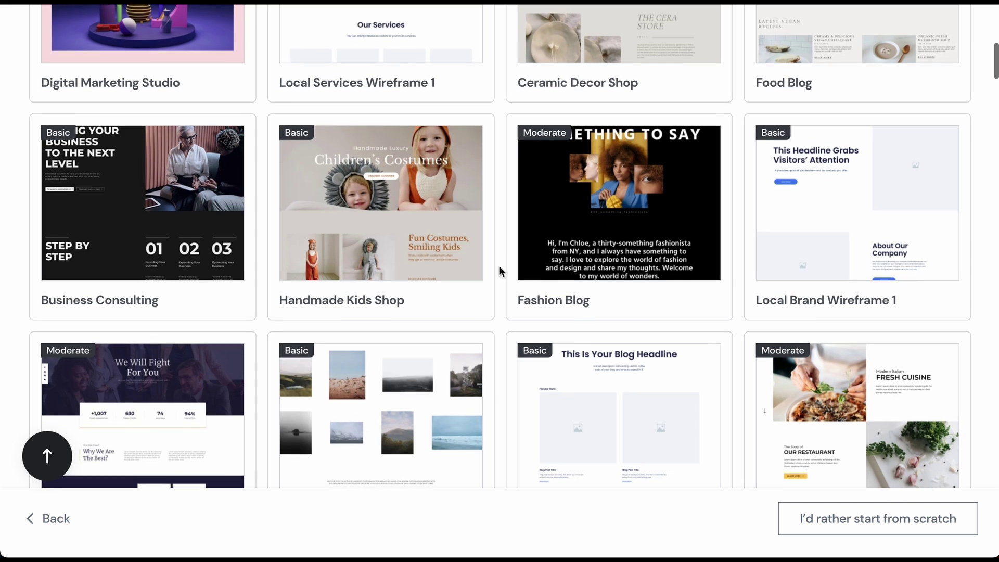
pyautogui.scroll(1, 499, 268)
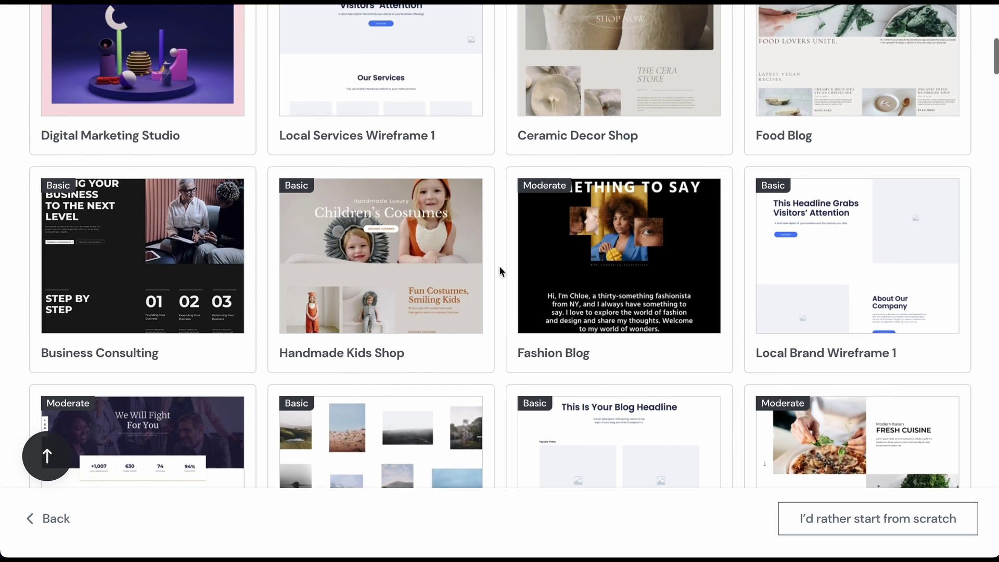
pyautogui.scroll(-5, 499, 270)
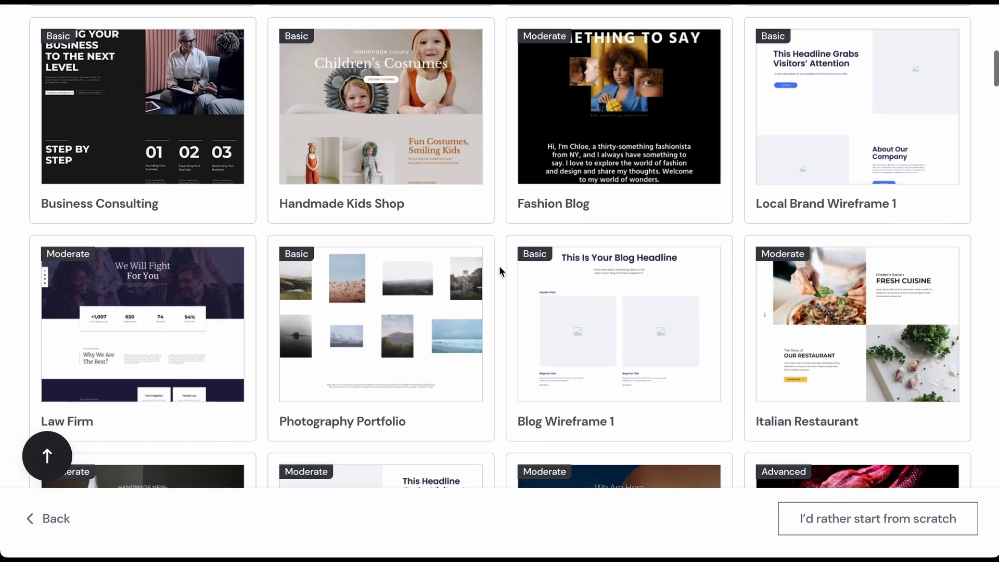
pyautogui.scroll(-5, 499, 270)
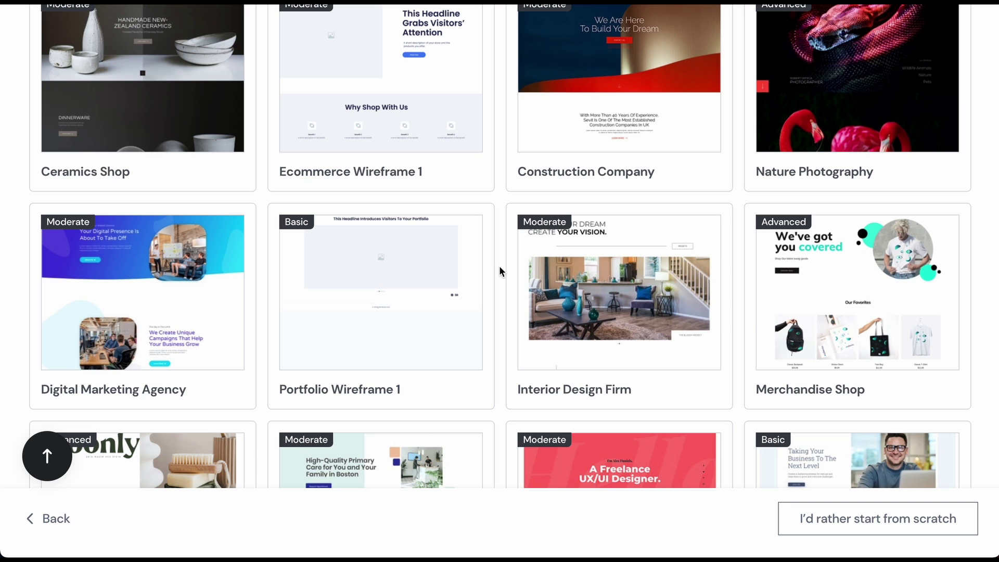
pyautogui.scroll(-2, 500, 267)
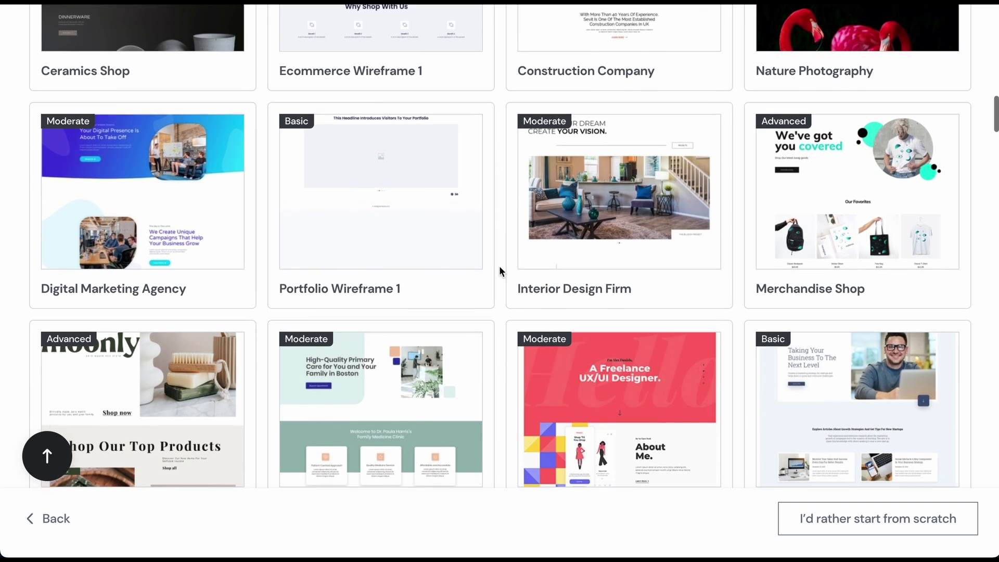
pyautogui.scroll(3, 500, 270)
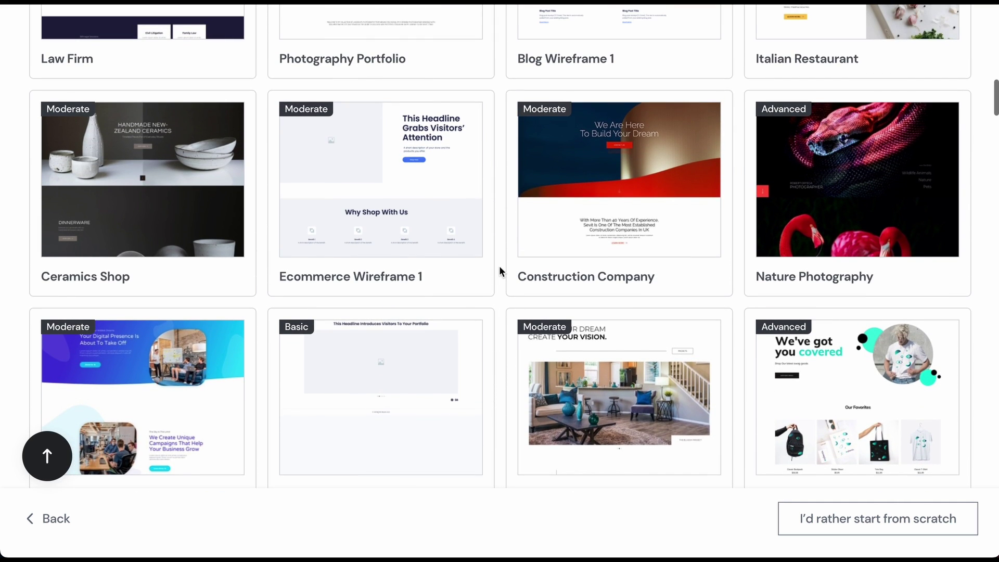
pyautogui.scroll(4, 500, 270)
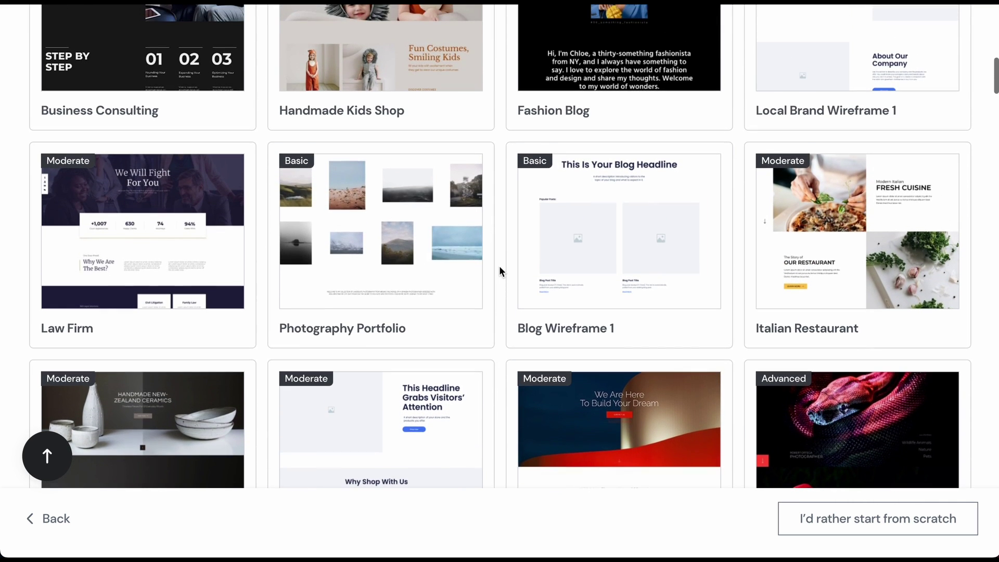
pyautogui.scroll(6, 498, 265)
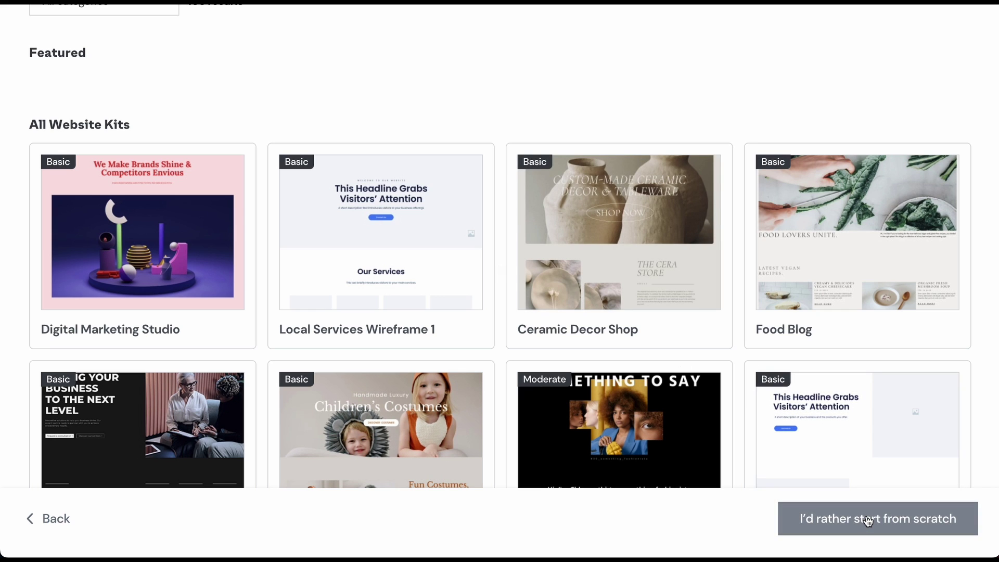
# - Start the new website with the Digital Marketing Agency kit
pyautogui.scroll(-4, 501, 349)
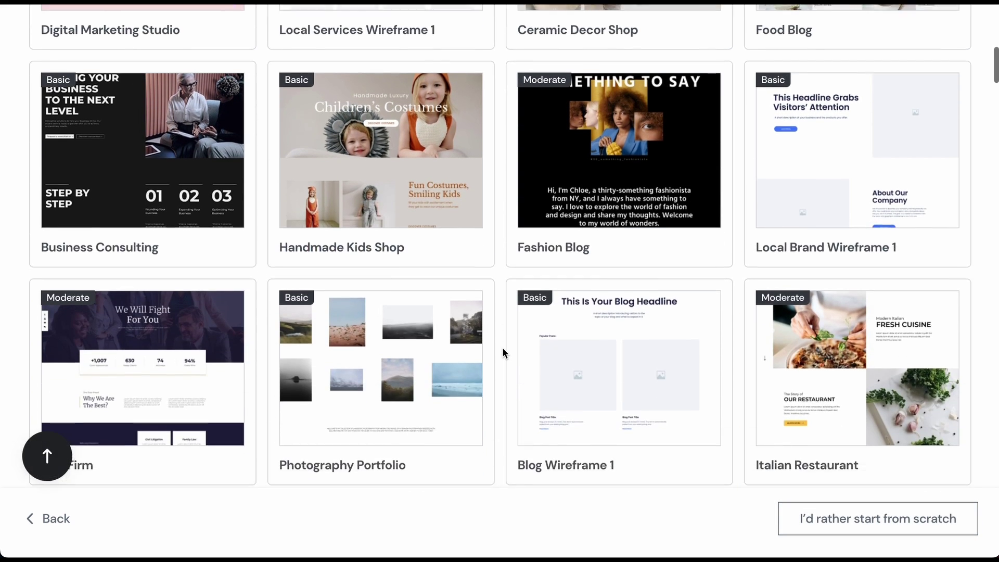
pyautogui.scroll(-8, 503, 354)
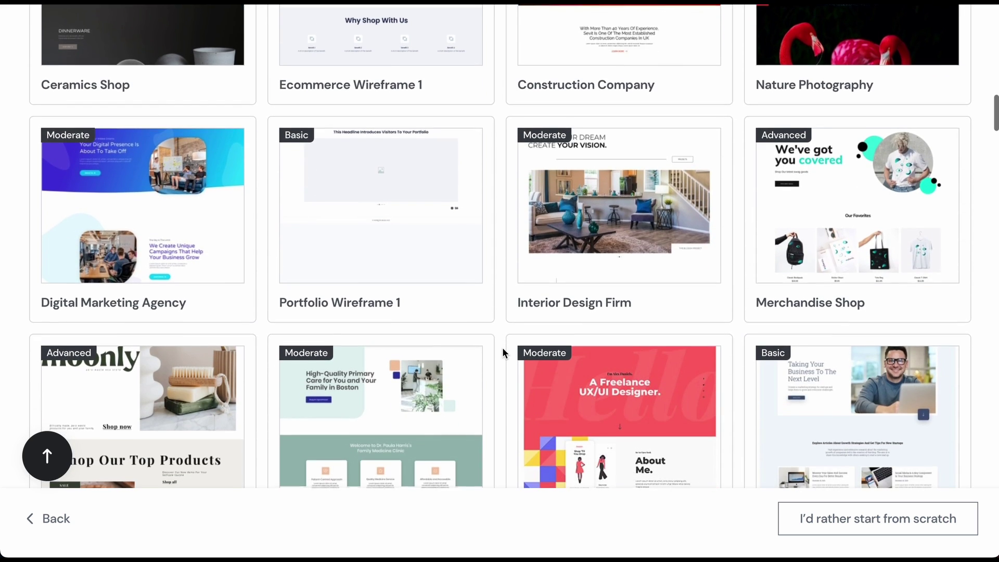
pyautogui.moveTo(155, 232)
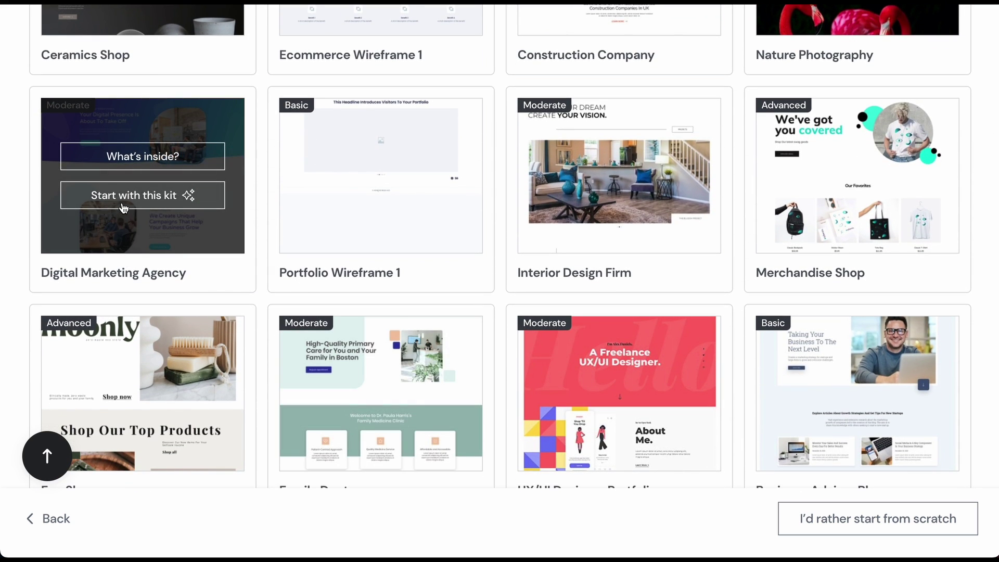
pyautogui.click(147, 203)
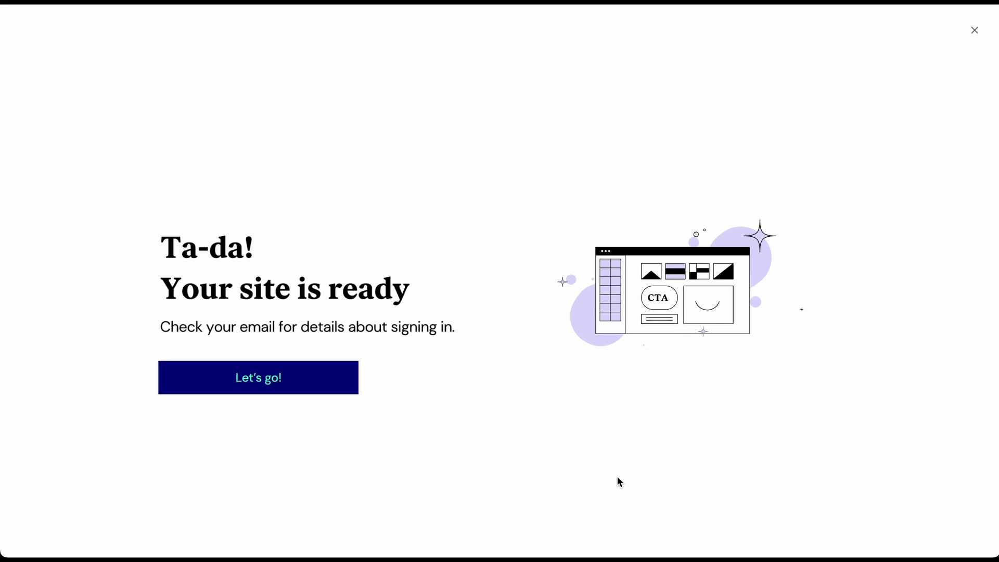
# - Open myfirstwesbite for editing with Elementor and look over the home page's sections
pyautogui.click(269, 386)
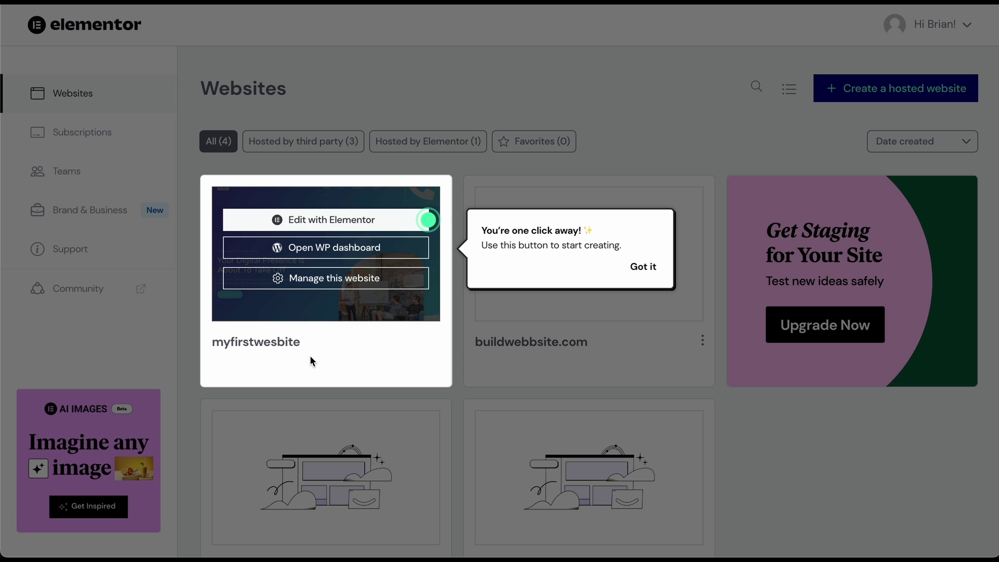
pyautogui.click(324, 228)
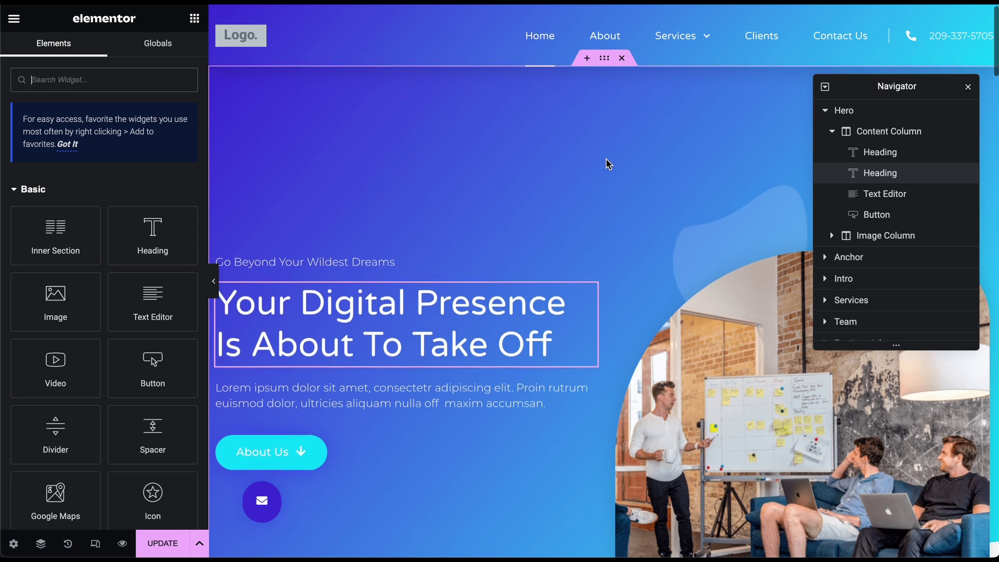
pyautogui.scroll(-5, 608, 163)
pyautogui.scroll(-12, 606, 159)
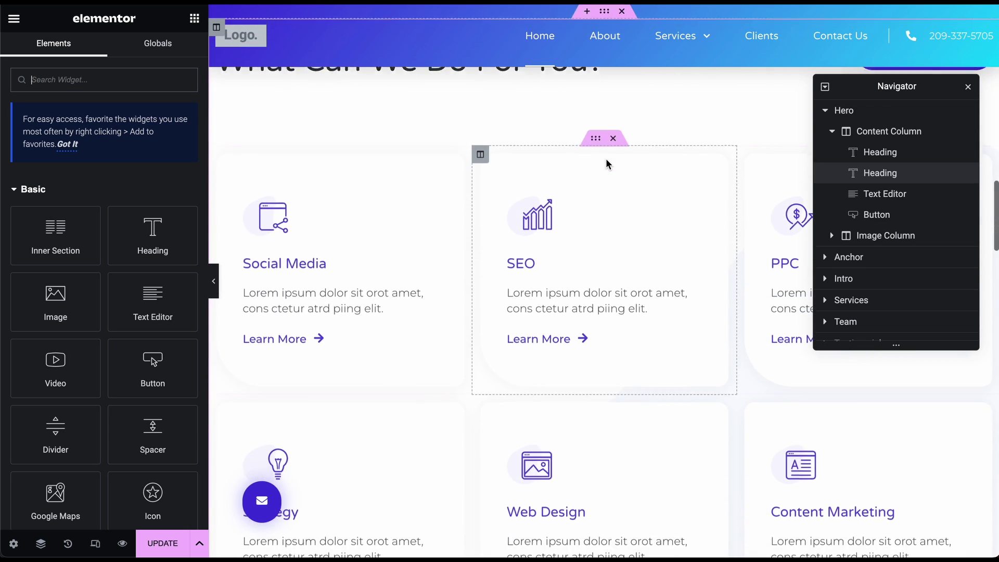
pyautogui.scroll(15, 608, 164)
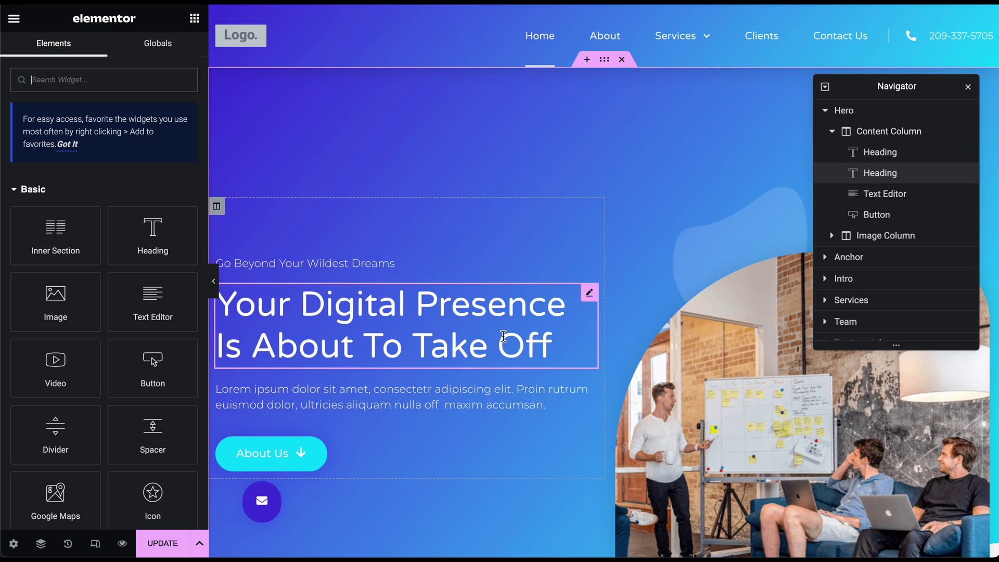
# - Replace the large hero heading's text with "My Website Name"
pyautogui.click(549, 339)
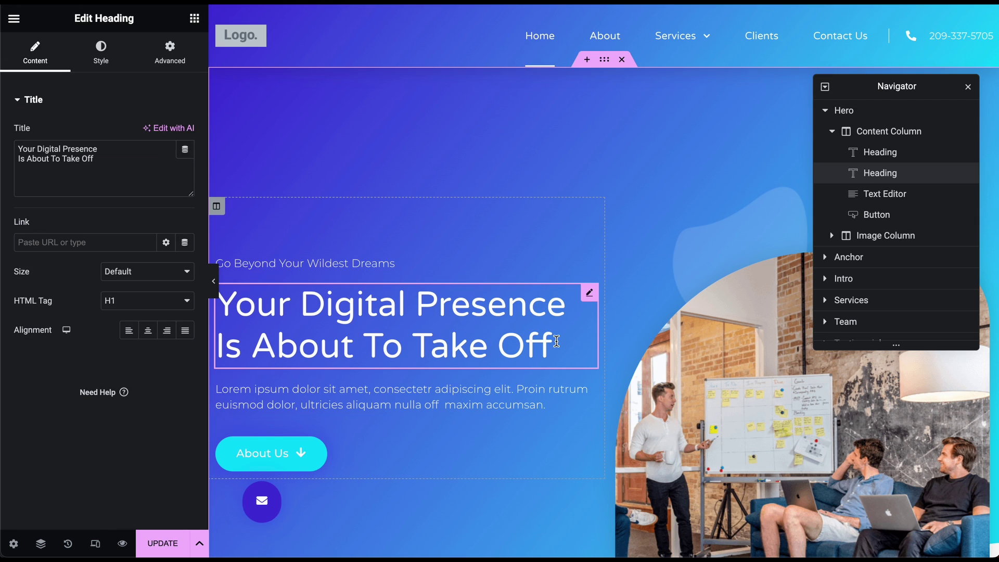
pyautogui.moveTo(557, 341); pyautogui.dragTo(335, 324)
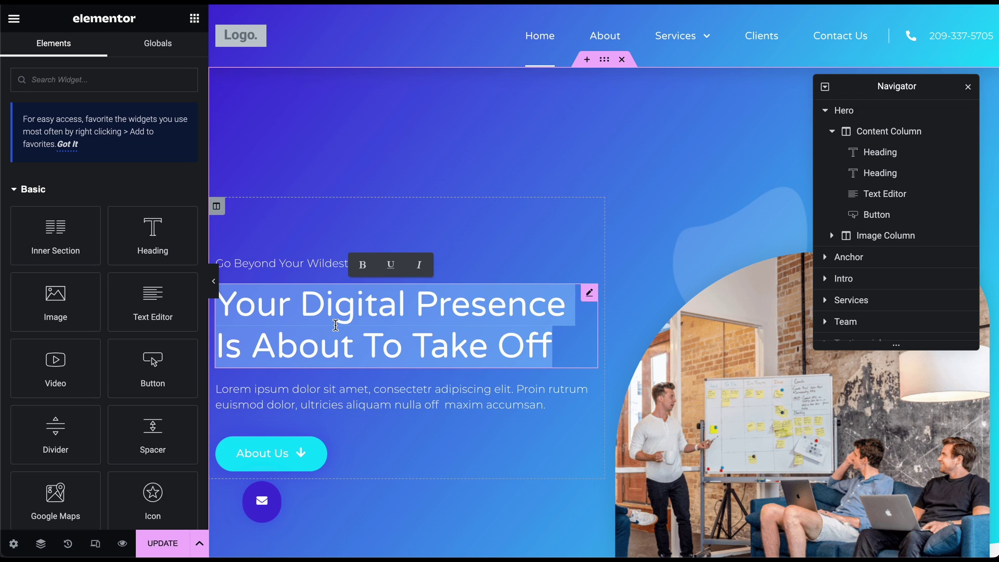
pyautogui.write('My W')
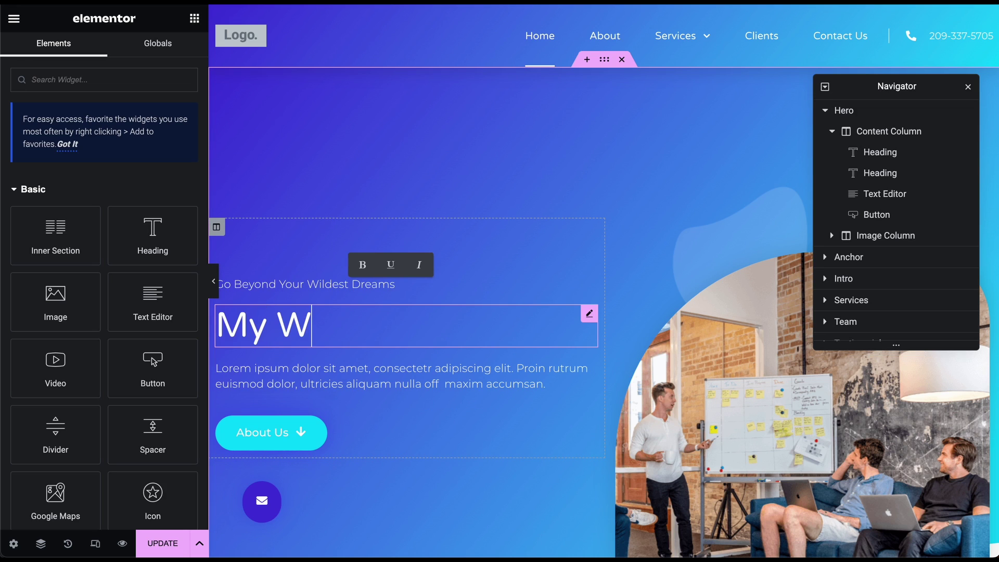
pyautogui.write('ebsite Name')
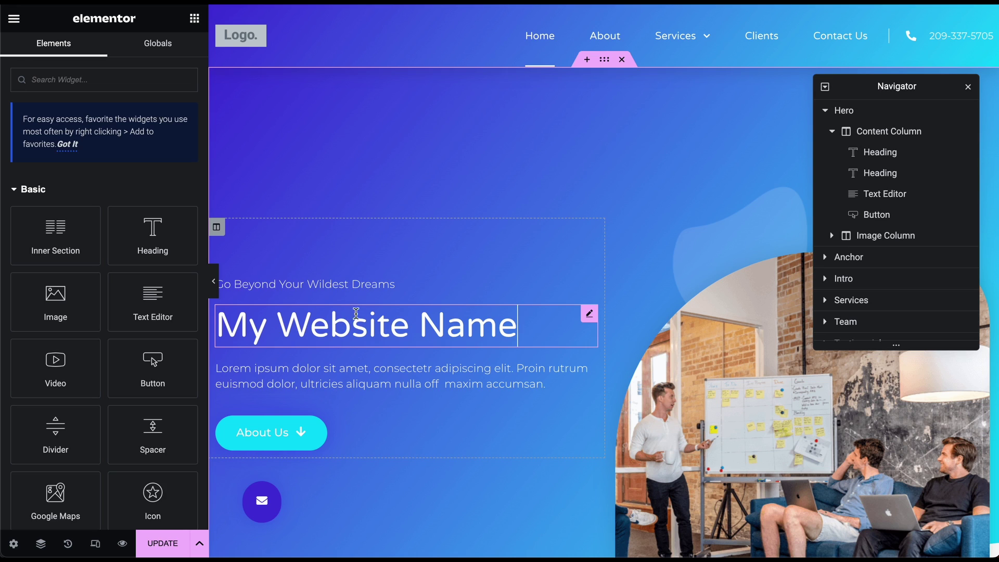
# - Replace the small heading above the hero title with "Website Title", and replace that text with "Hello"
pyautogui.click(415, 283)
pyautogui.tripleClick(413, 284)
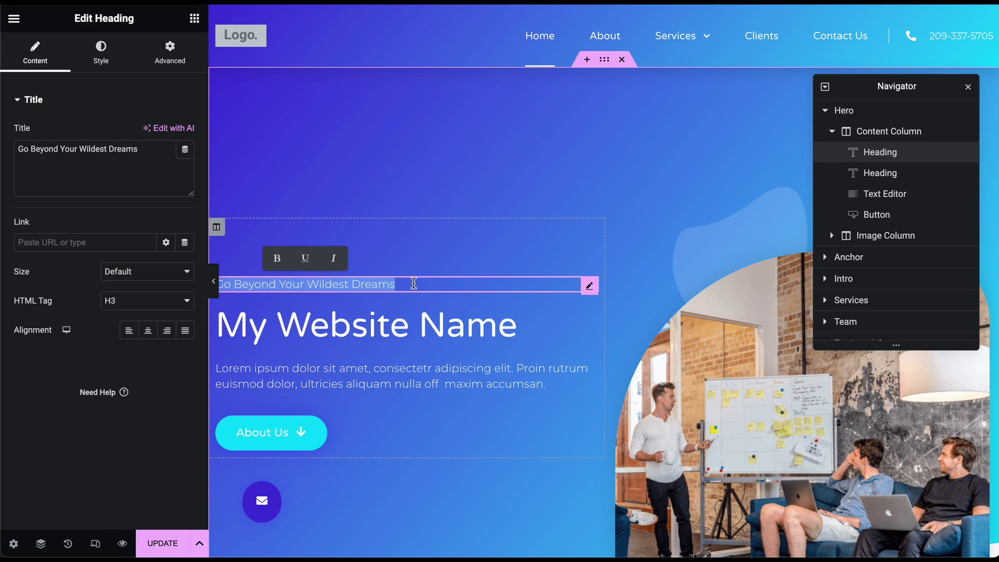
pyautogui.write('Website Title')
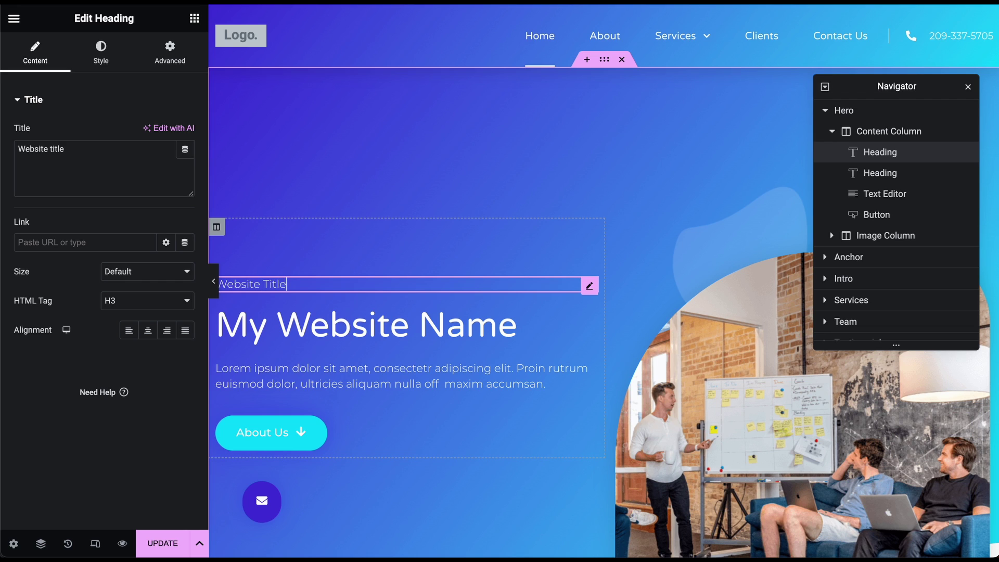
pyautogui.click(131, 152)
pyautogui.hotkey('ctrl', 'shift', 'Left')
pyautogui.hotkey('ctrl', 'shift', 'Left')
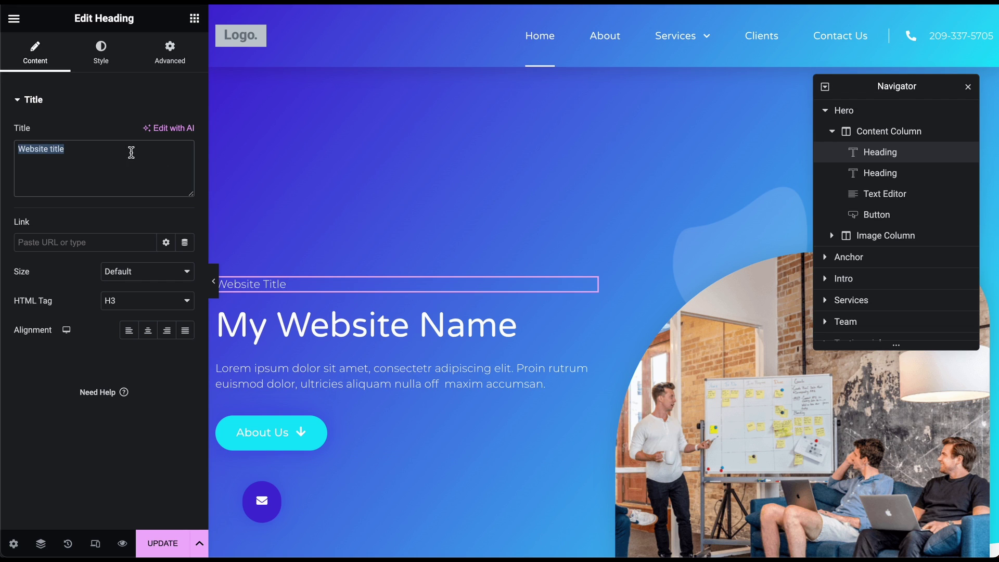
pyautogui.write('Hello')
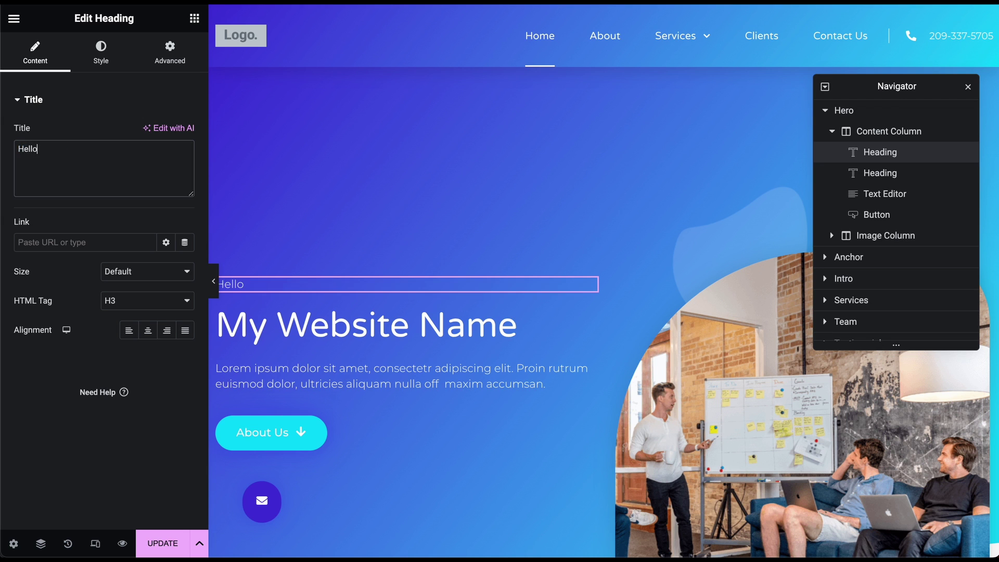
# - Examine the editing options of the hero paragraph and of the intro section's main heading
pyautogui.click(354, 390)
pyautogui.scroll(-2, 356, 397)
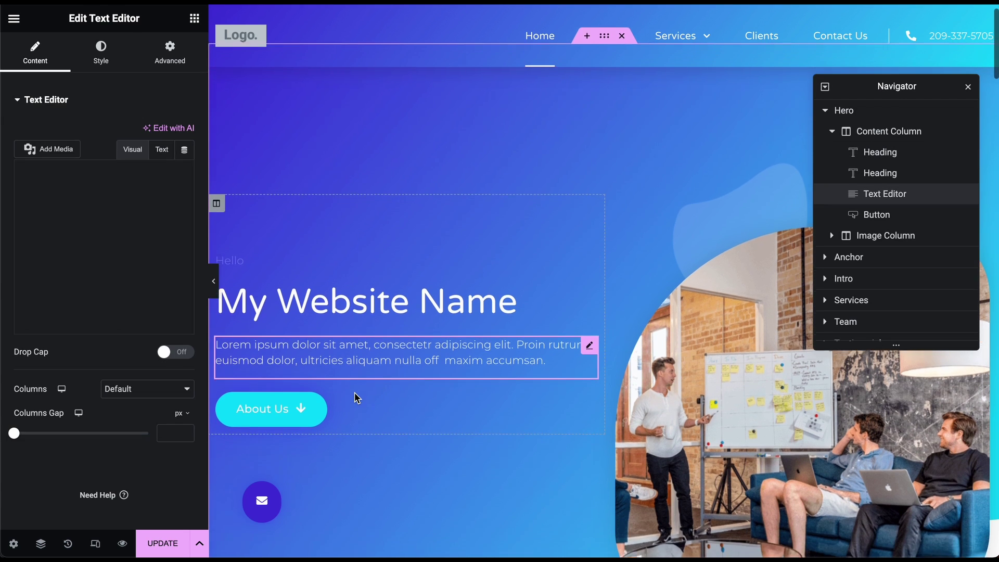
pyautogui.scroll(-6, 343, 266)
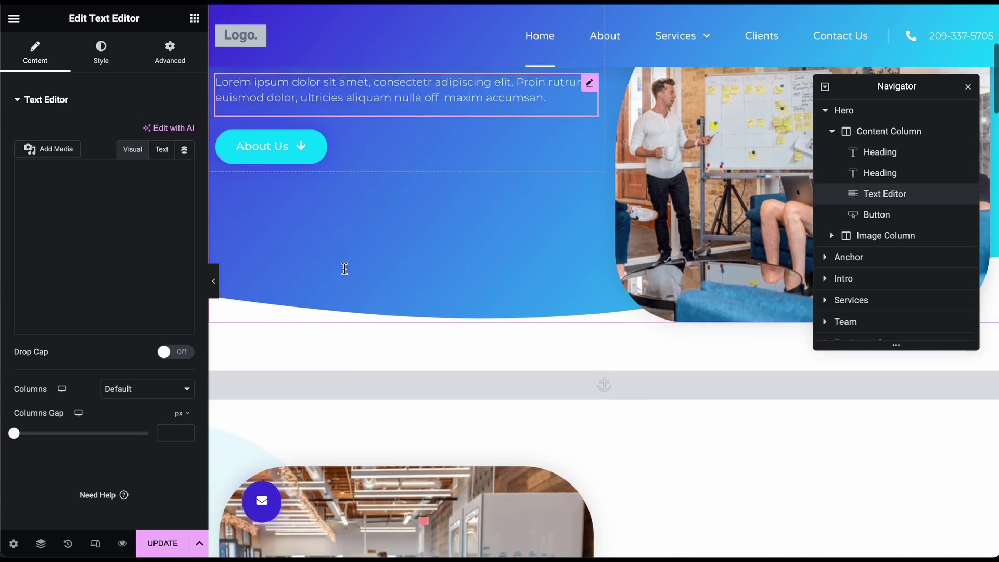
pyautogui.scroll(-1, 345, 271)
pyautogui.tripleClick(707, 338)
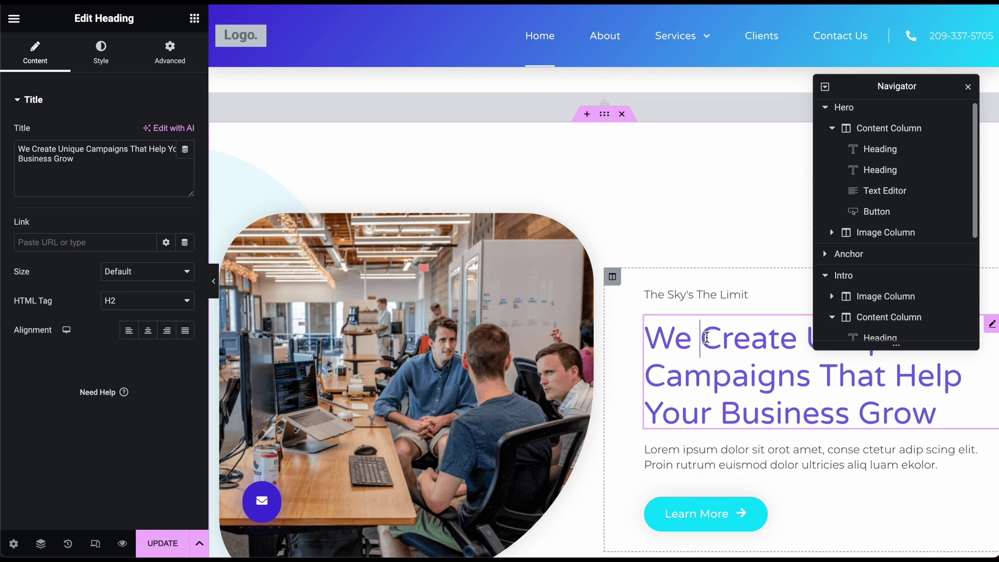
pyautogui.click(130, 178)
pyautogui.hotkey('ctrl', 'a')
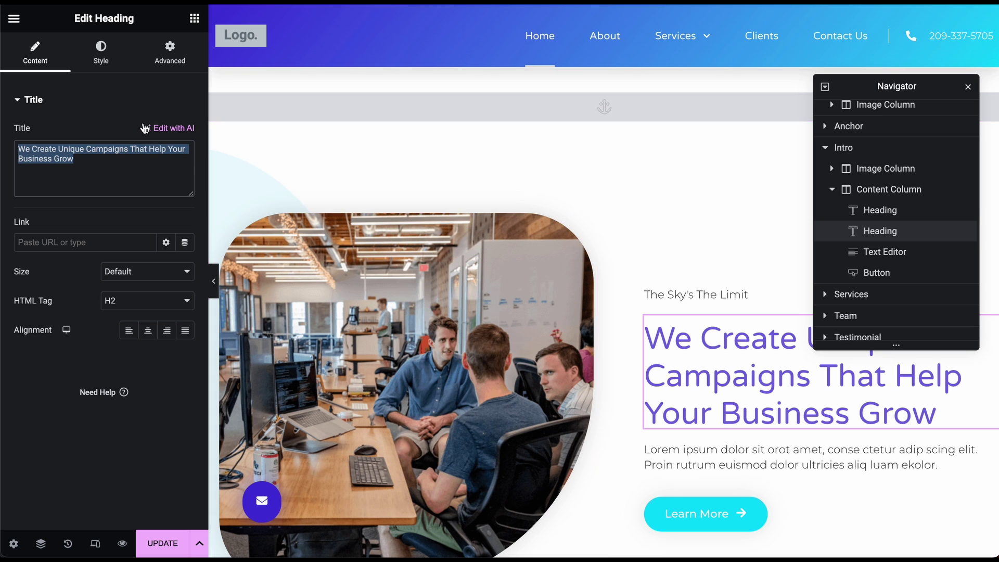
pyautogui.scroll(-2, 429, 265)
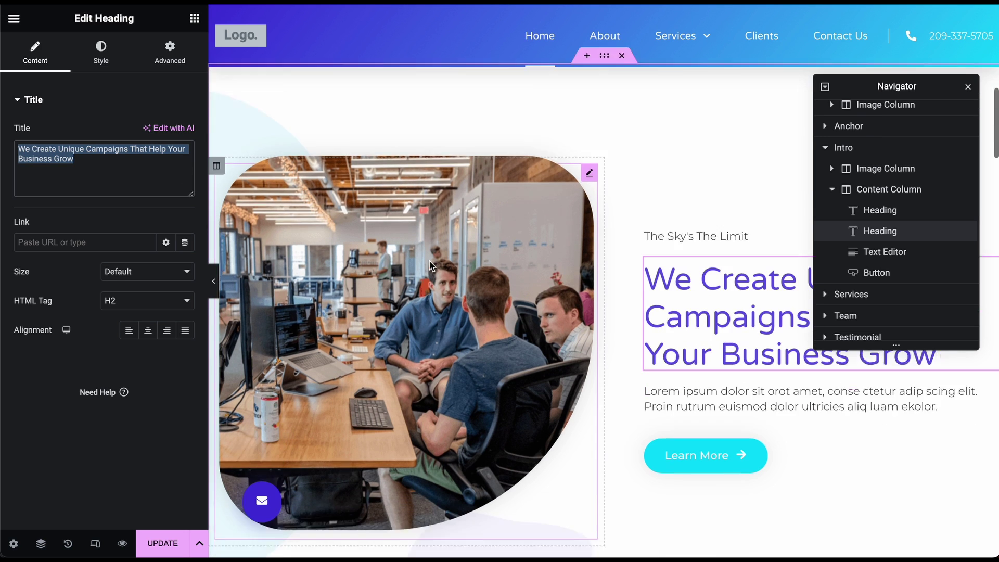
pyautogui.scroll(8, 430, 264)
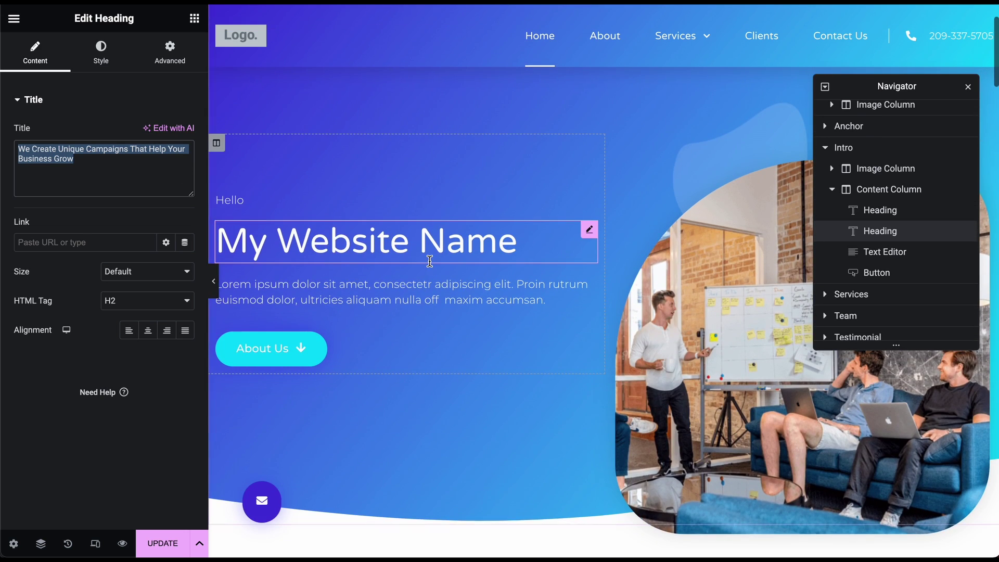
# - Check the type options of the hero's About Us button and change its text to "Click Me"
pyautogui.click(283, 347)
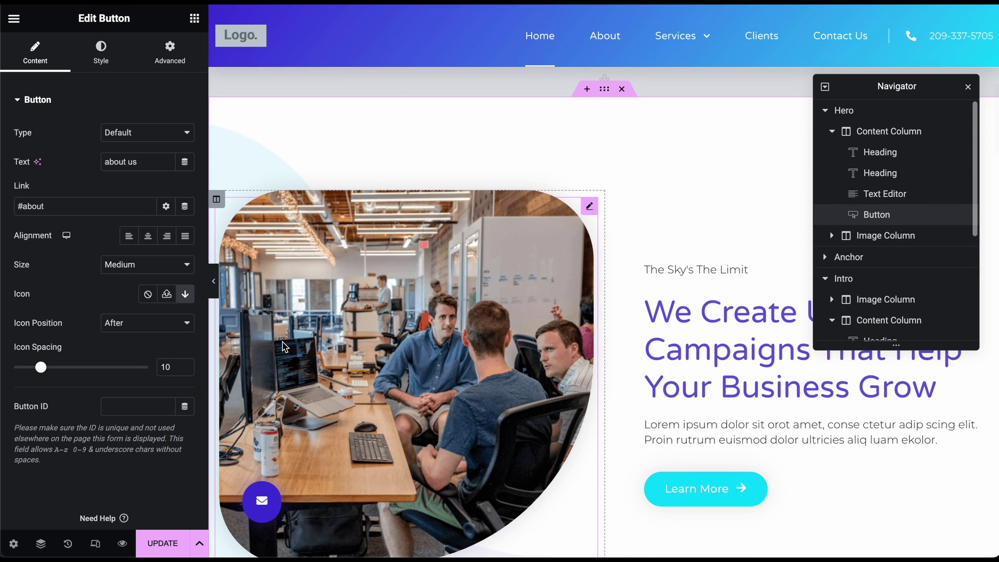
pyautogui.scroll(8, 361, 258)
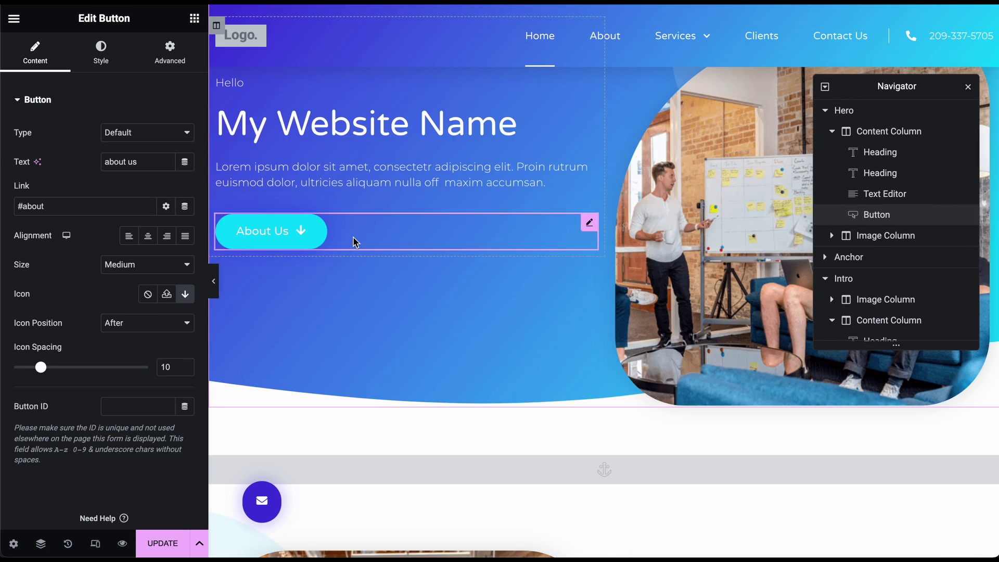
pyautogui.scroll(1, 354, 240)
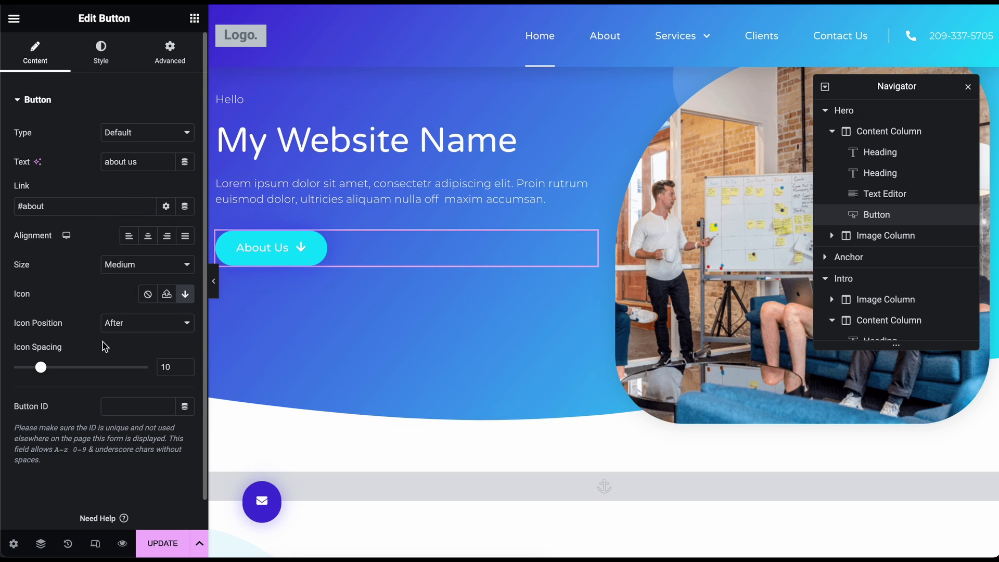
pyautogui.click(126, 137)
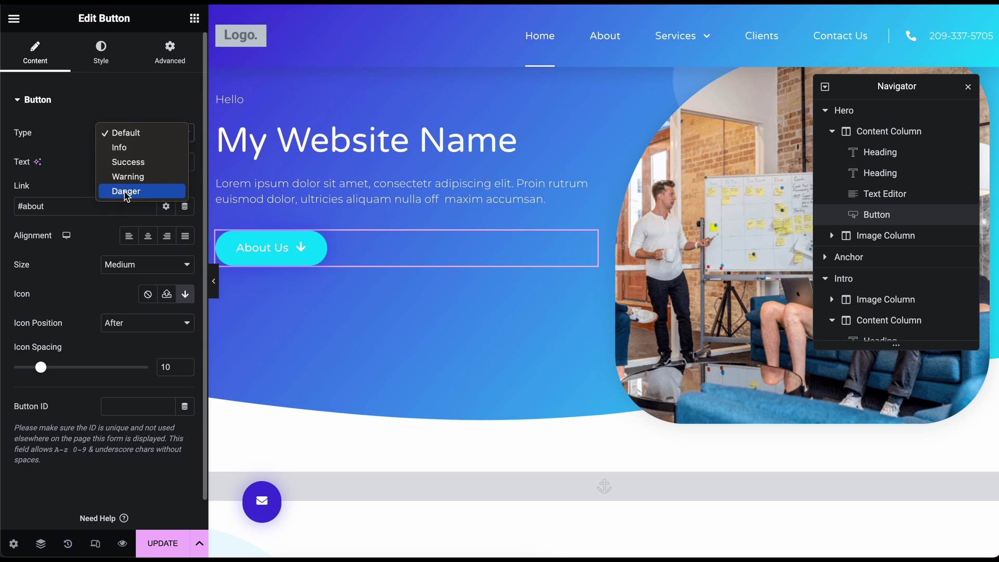
pyautogui.click(63, 137)
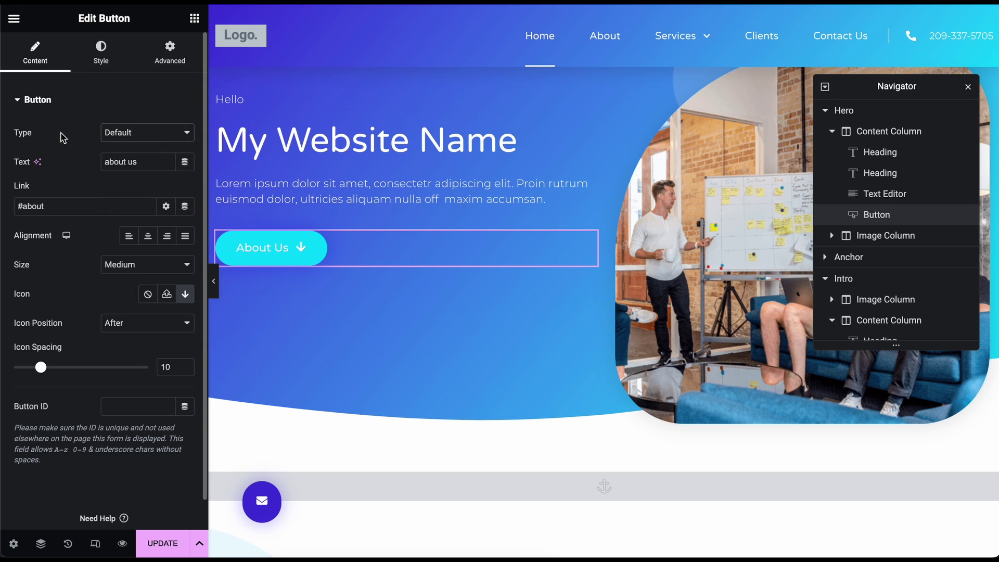
pyautogui.moveTo(140, 161); pyautogui.dragTo(86, 158)
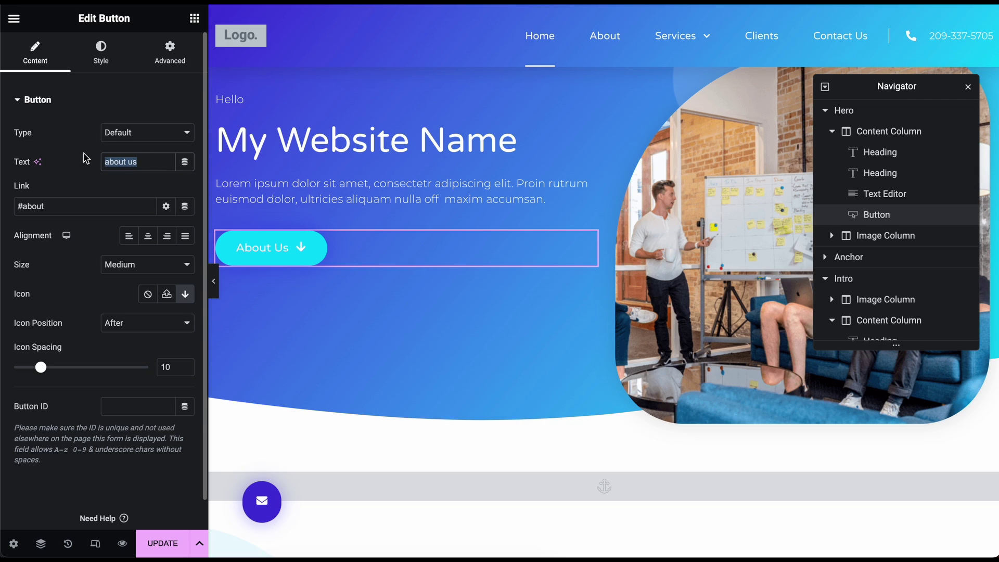
pyautogui.write('Click Me')
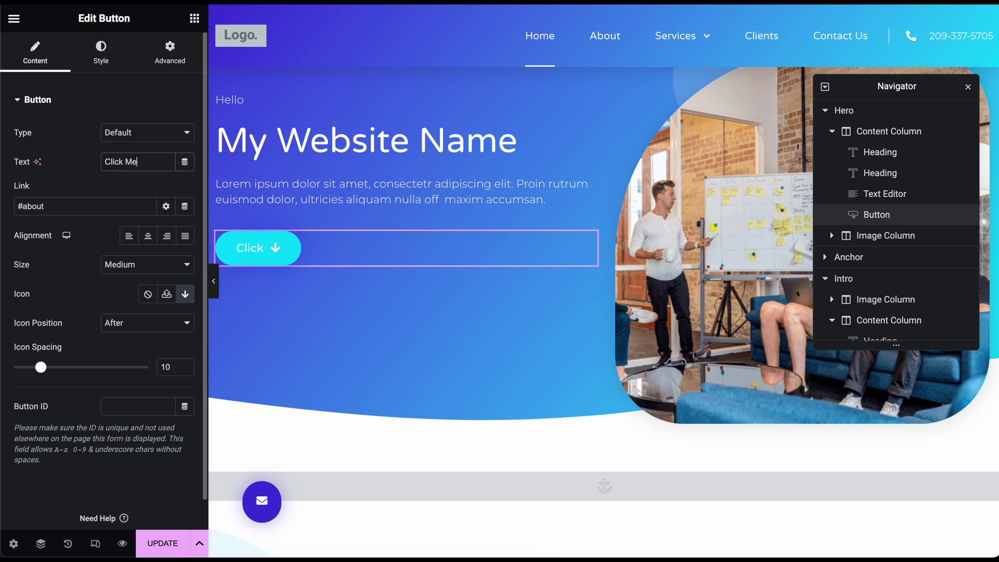
# - Remove the #about link from the hero's Click Me button
pyautogui.moveTo(70, 204); pyautogui.dragTo(17, 208)
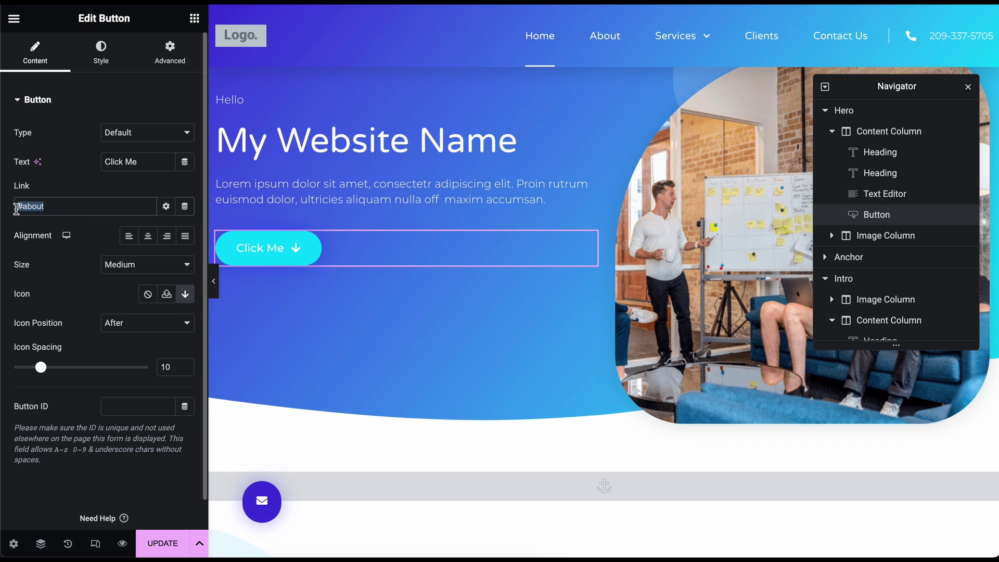
pyautogui.click(57, 206)
pyautogui.scroll(-5, 279, 319)
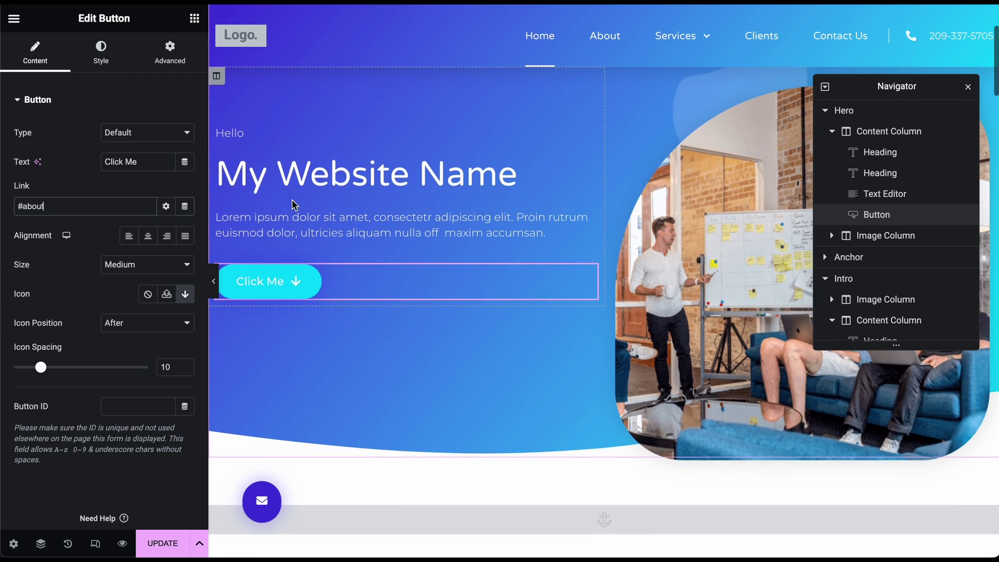
pyautogui.moveTo(67, 206); pyautogui.dragTo(20, 206)
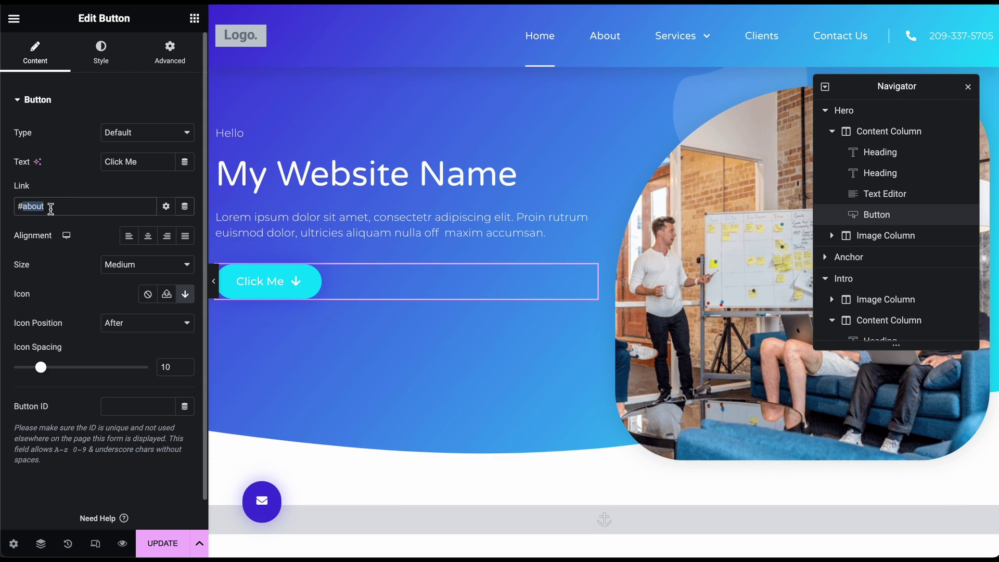
pyautogui.press('BackSpace')
pyautogui.press('BackSpace')
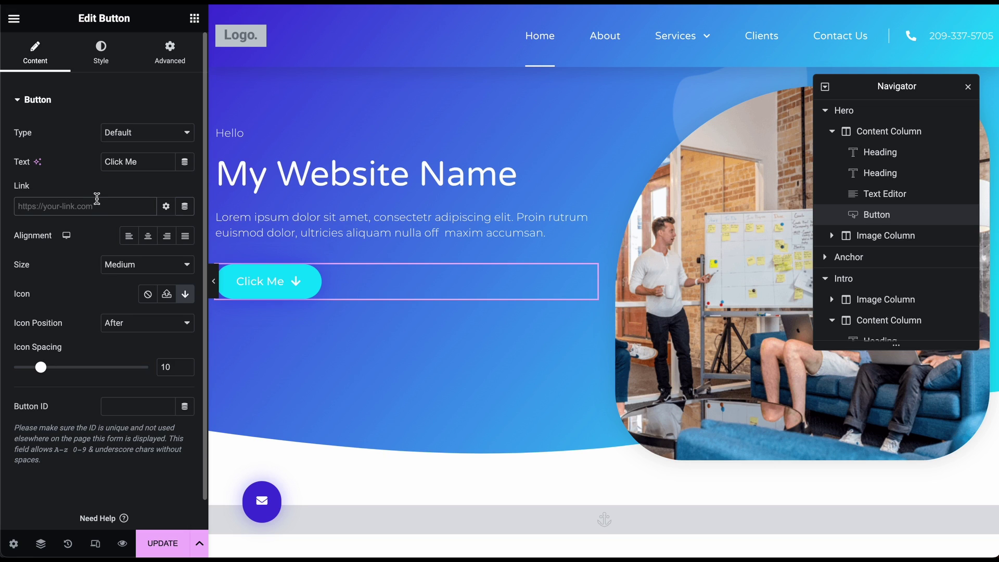
pyautogui.write('ww')
pyautogui.moveTo(100, 206); pyautogui.dragTo(24, 207)
pyautogui.press('BackSpace')
pyautogui.press('BackSpace')
# - Review the additional link options of the Click Me button, such as opening in a new window and nofollow
pyautogui.click(165, 206)
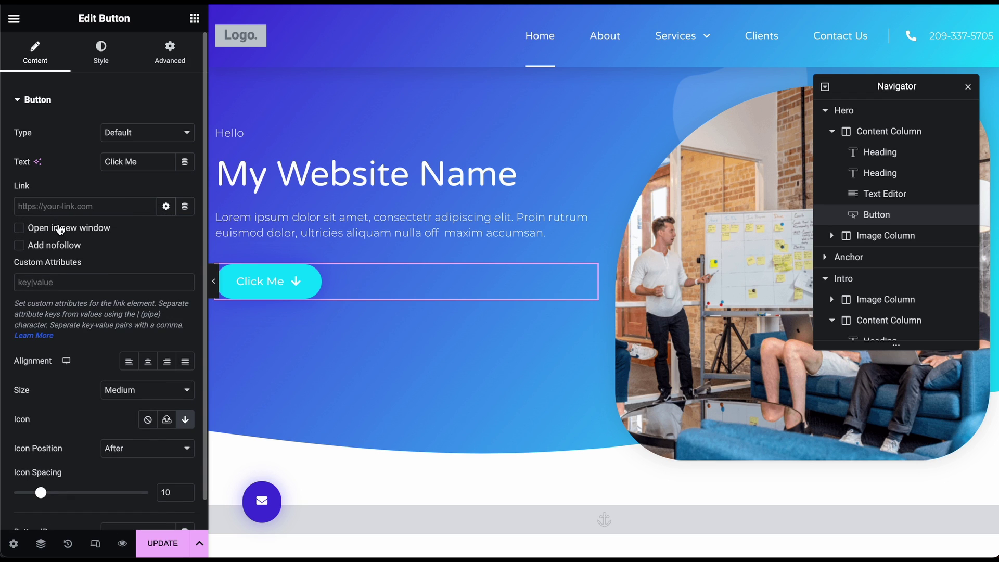
pyautogui.click(165, 206)
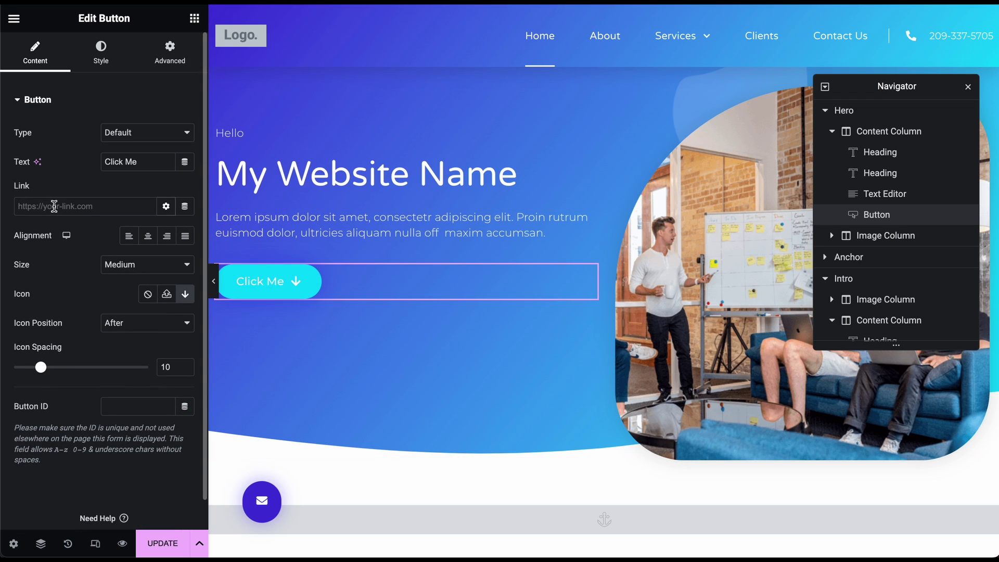
# - Align the Click Me button left after trying center and right, and set its link to #about
pyautogui.click(148, 237)
pyautogui.click(167, 237)
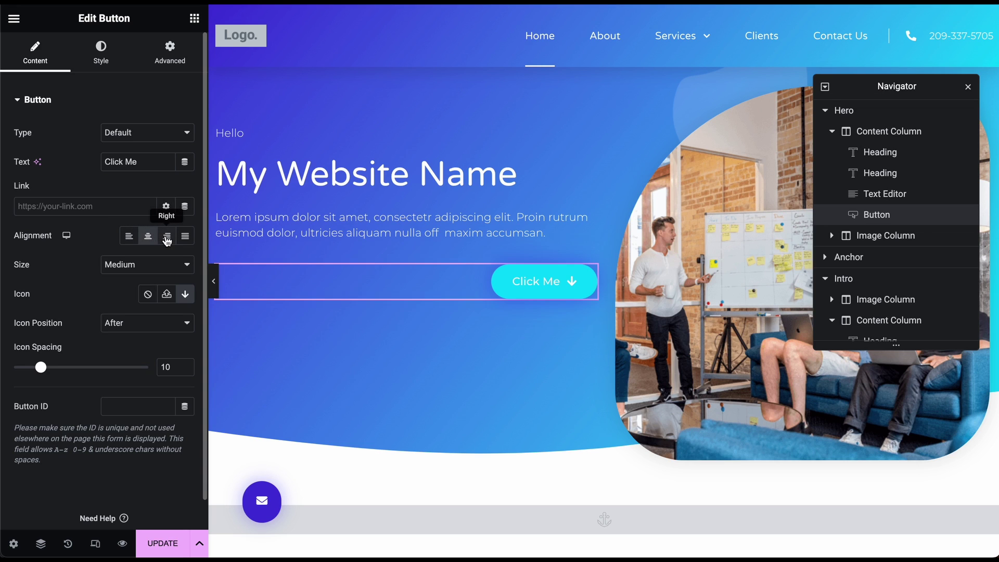
pyautogui.click(130, 237)
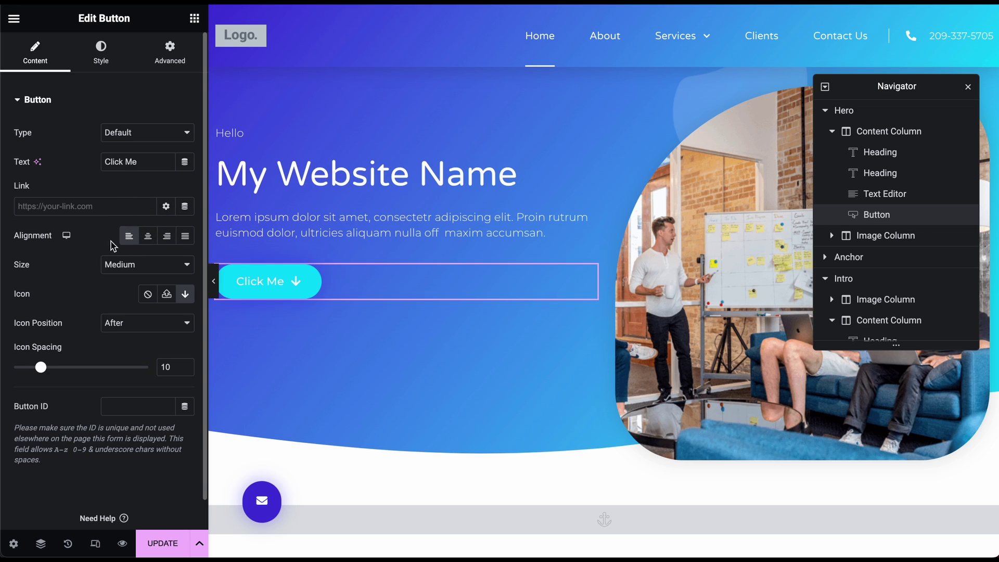
pyautogui.click(112, 207)
pyautogui.write('#about')
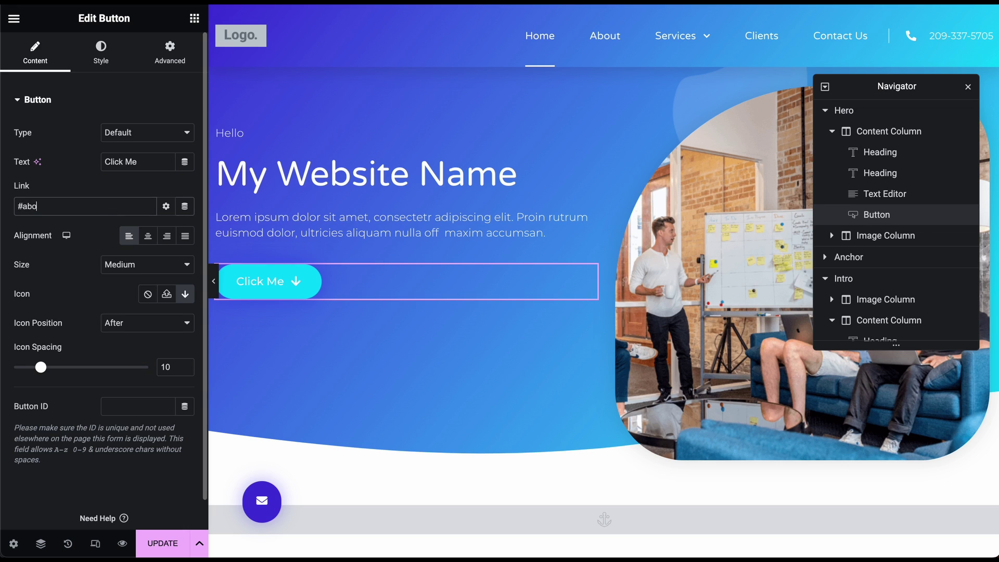
# - Try the Large size on the Click Me button and set it back to Medium
pyautogui.click(124, 268)
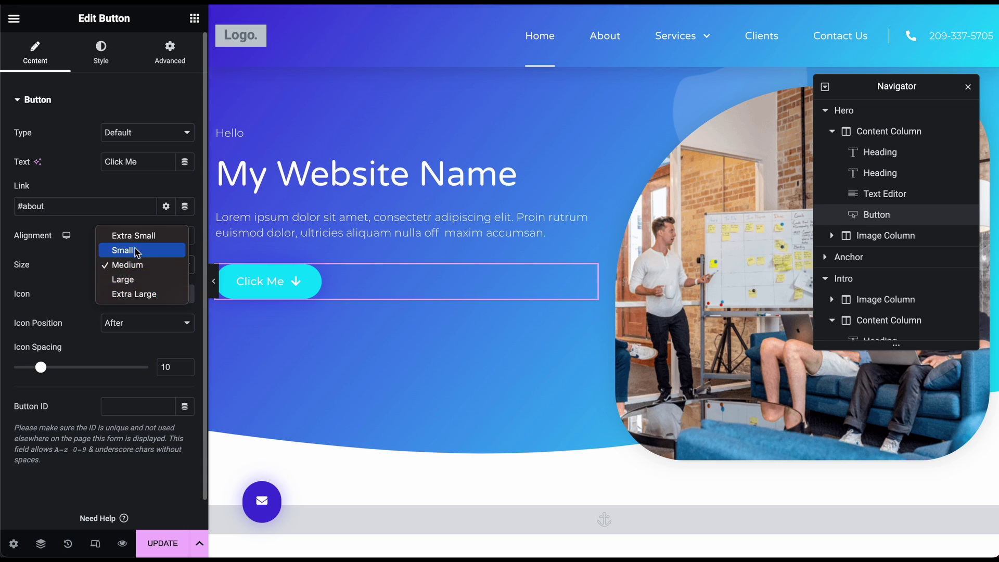
pyautogui.click(136, 278)
pyautogui.click(137, 267)
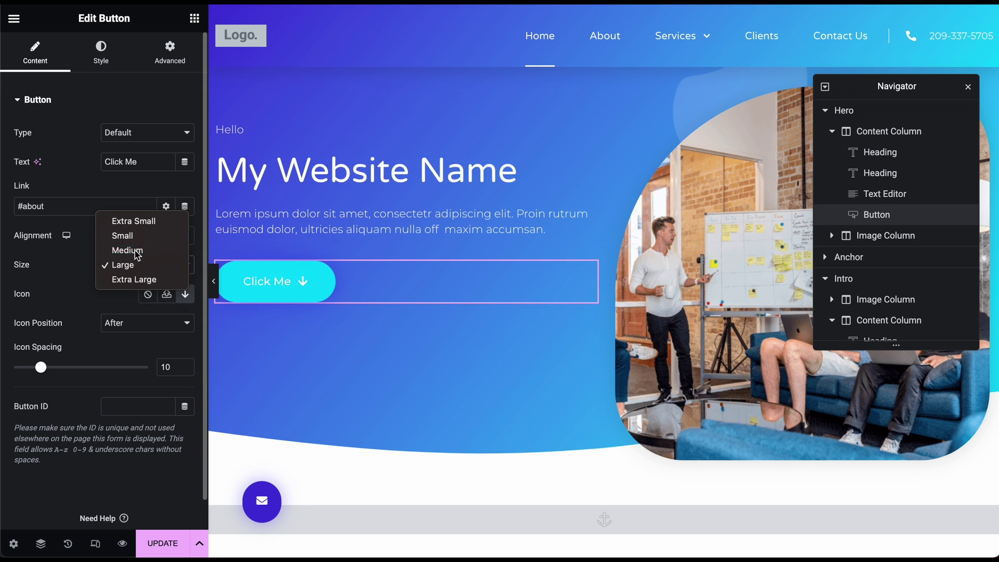
pyautogui.click(135, 251)
# - Replace the Click Me button's arrow icon with the Bacon icon from the icon library
pyautogui.scroll(-1, 102, 284)
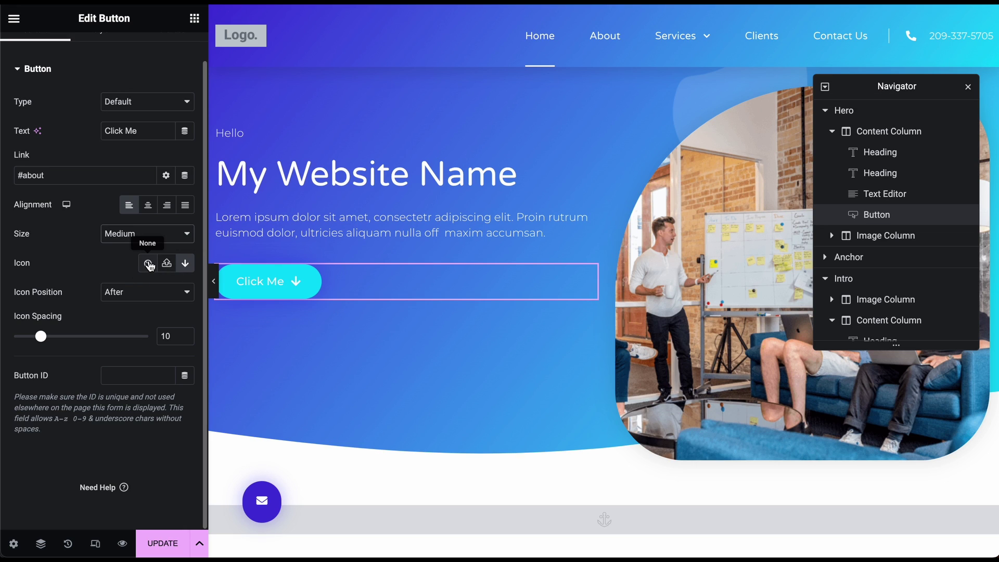
pyautogui.click(187, 264)
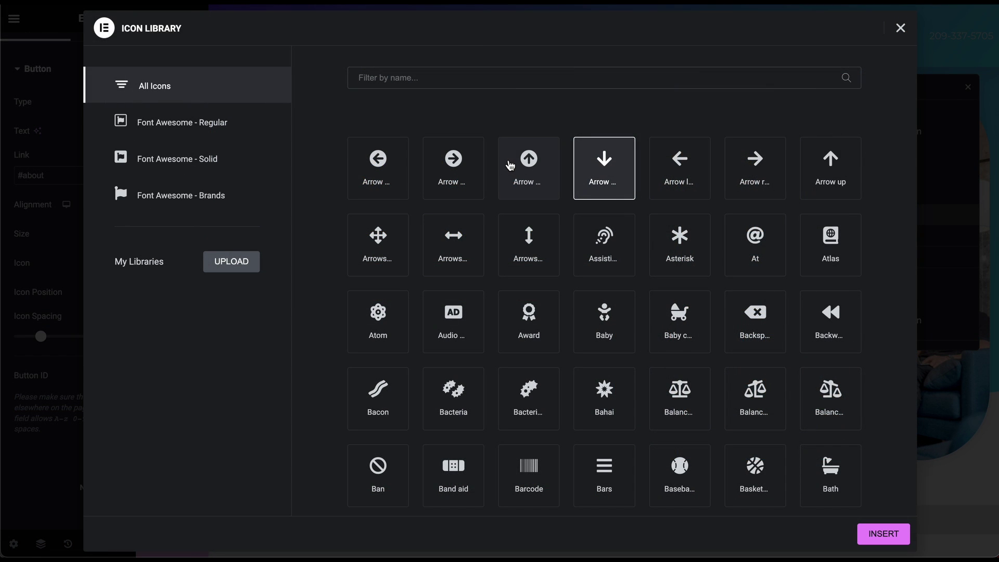
pyautogui.scroll(-2, 489, 291)
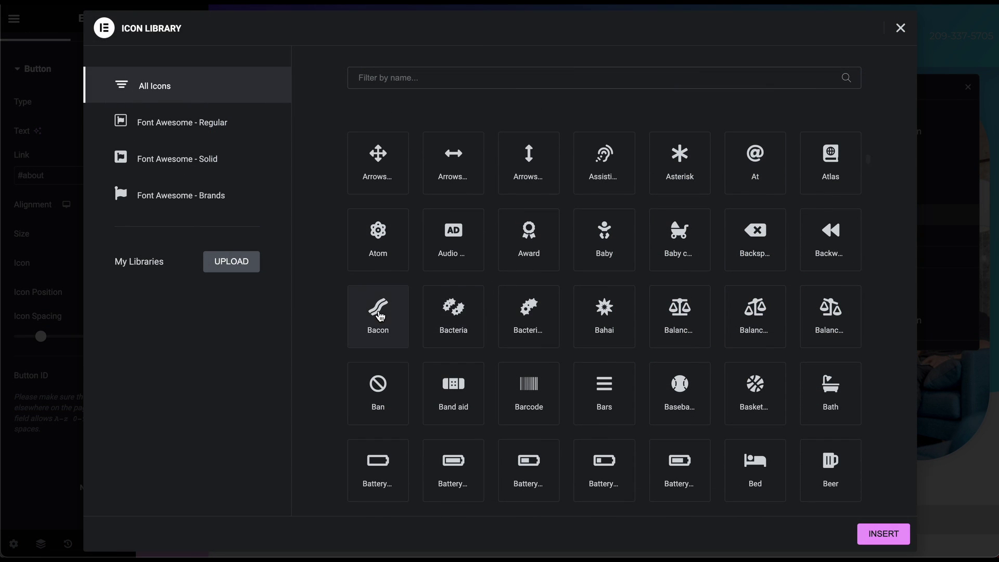
pyautogui.click(378, 312)
pyautogui.click(859, 532)
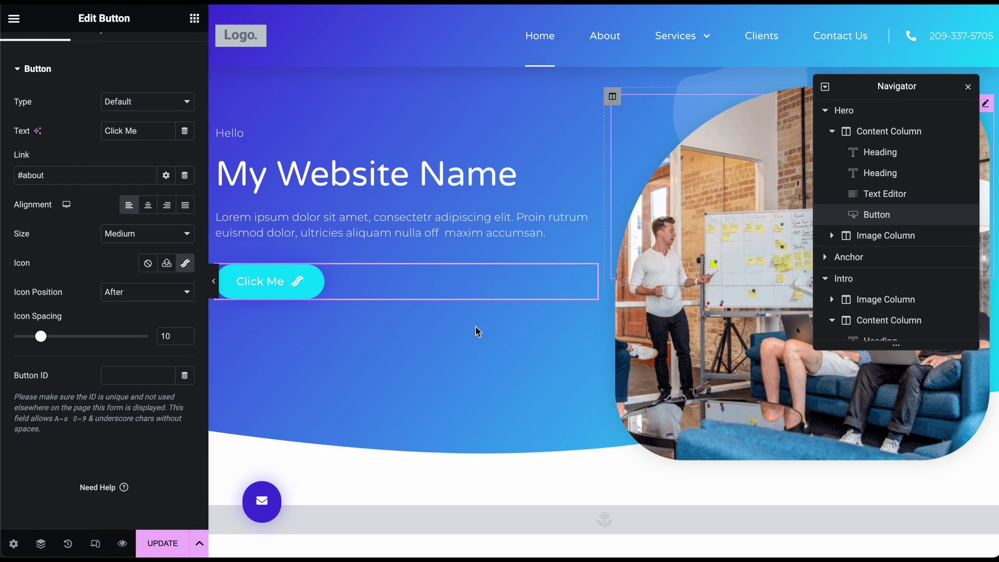
# - Try placing the Click Me button's icon before the text and return its position to After
pyautogui.click(142, 296)
pyautogui.click(140, 279)
pyautogui.click(139, 291)
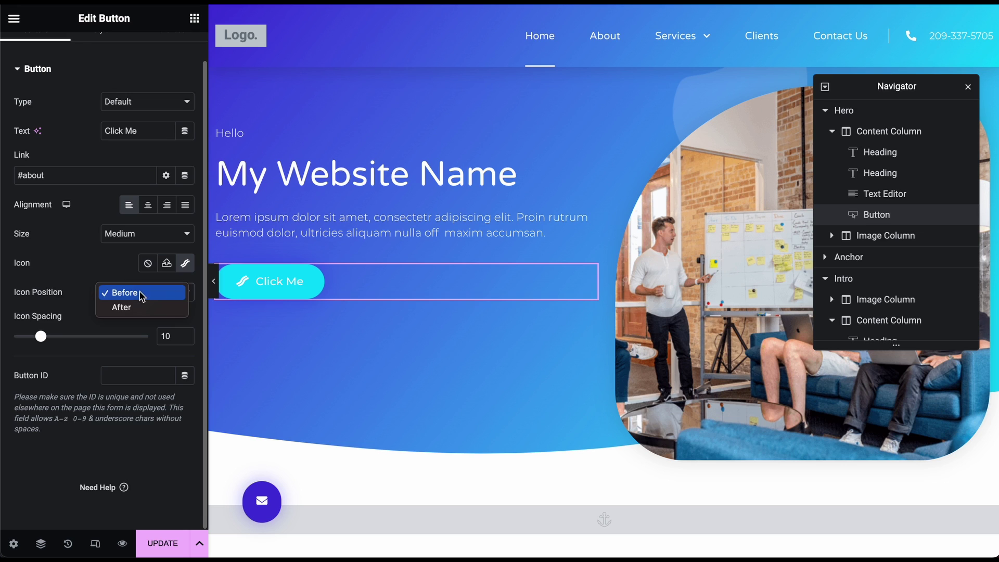
pyautogui.click(138, 306)
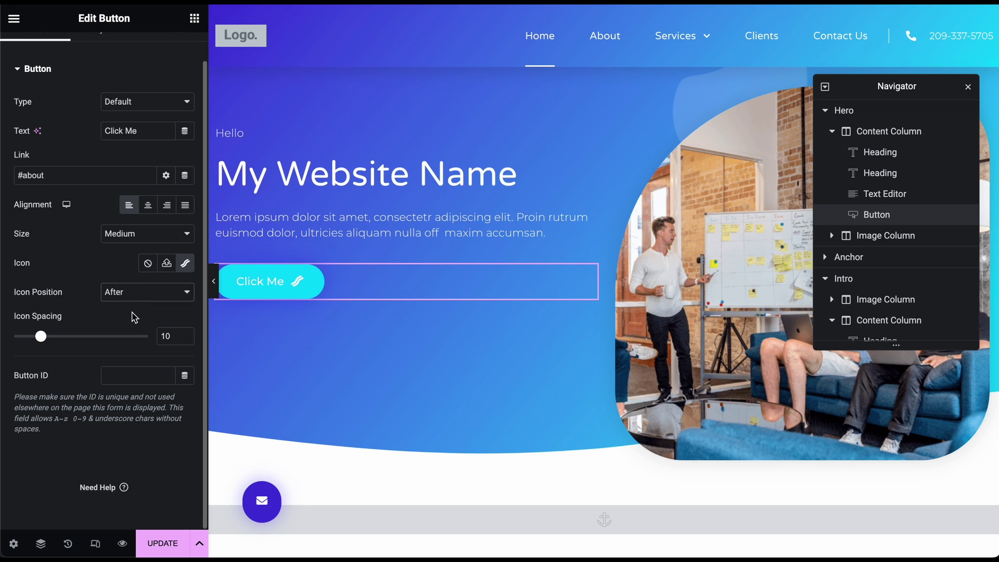
# - Increase the icon spacing of the Click Me button to 11
pyautogui.scroll(1, 135, 318)
pyautogui.scroll(-1, 135, 317)
pyautogui.scroll(1, 134, 318)
pyautogui.moveTo(41, 367); pyautogui.dragTo(45, 369)
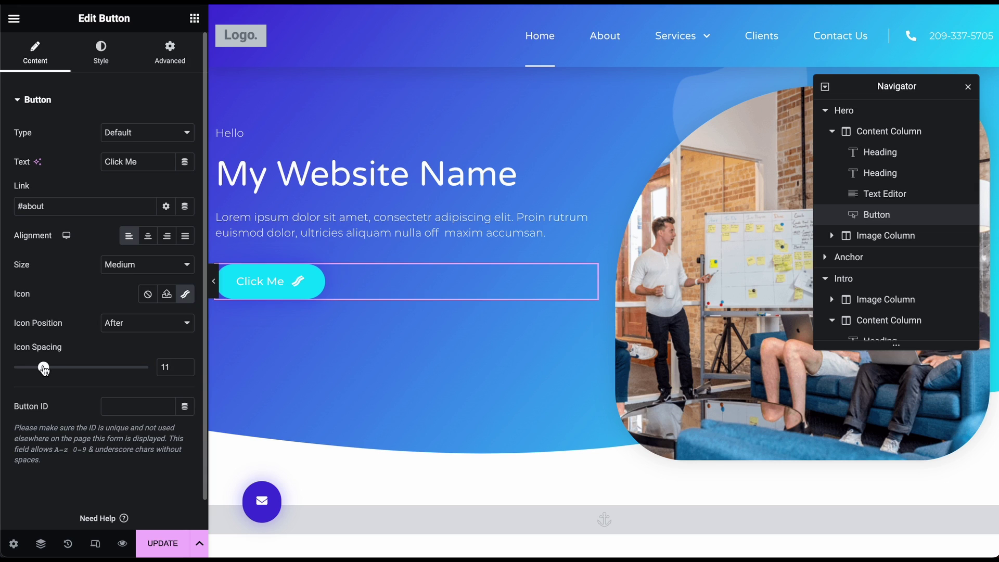
# - Try a yellow background color, #FAC806, for the normal state of the Click Me button
pyautogui.click(103, 67)
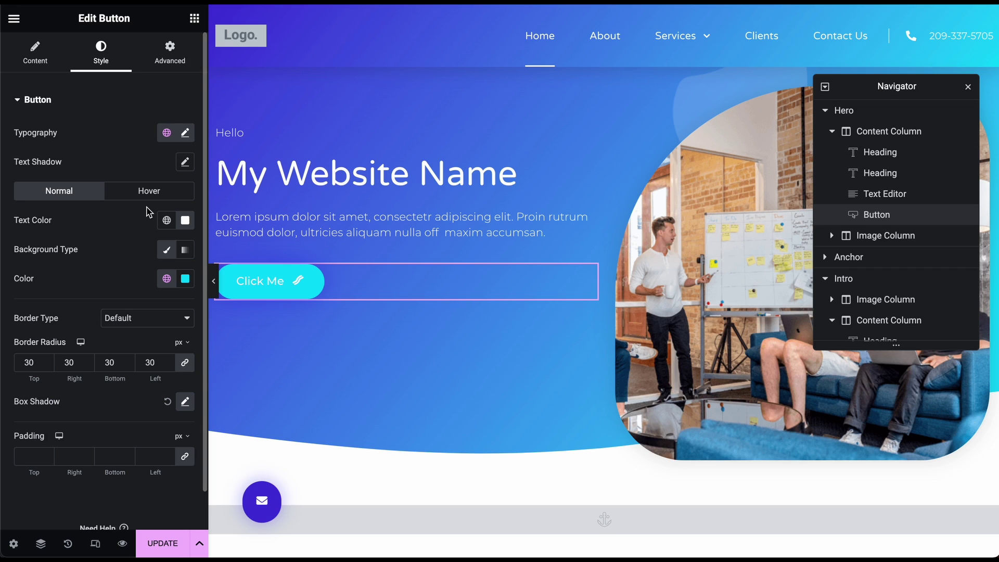
pyautogui.click(185, 279)
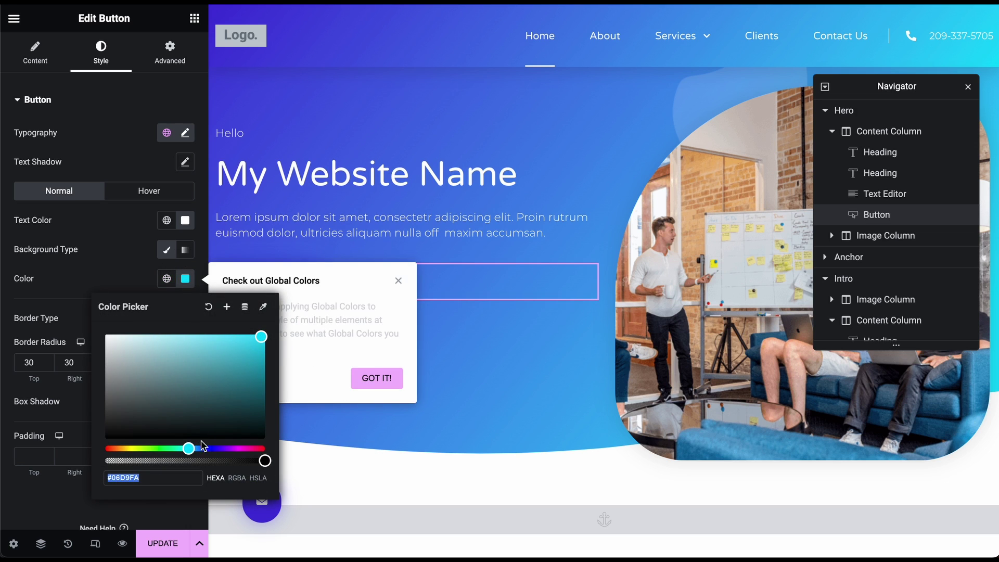
pyautogui.moveTo(188, 448); pyautogui.dragTo(281, 456)
pyautogui.press('super+z')
pyautogui.press('super+z')
pyautogui.press('super+z')
pyautogui.click(128, 276)
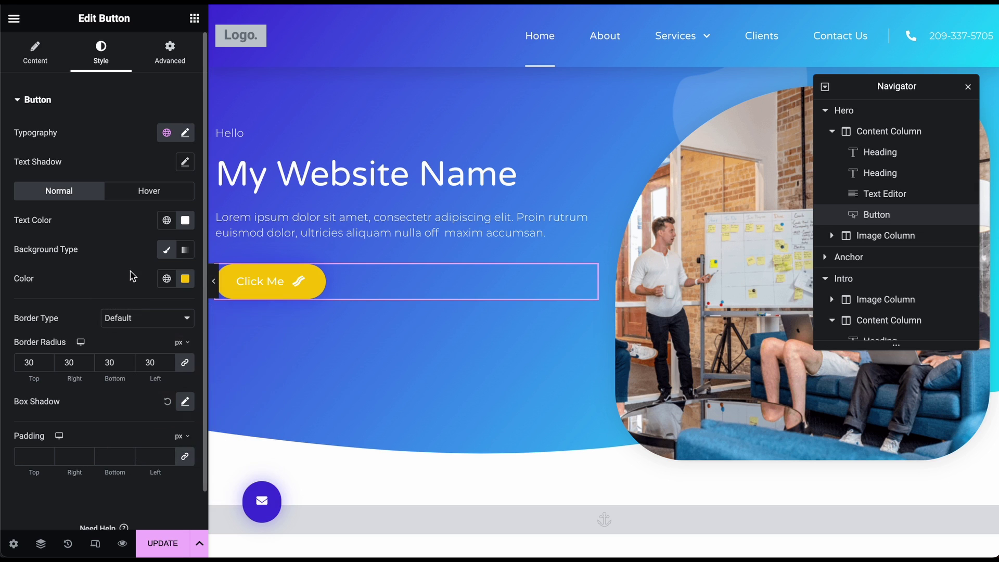
# - Try a red background color for the normal state of the Click Me button
pyautogui.click(184, 278)
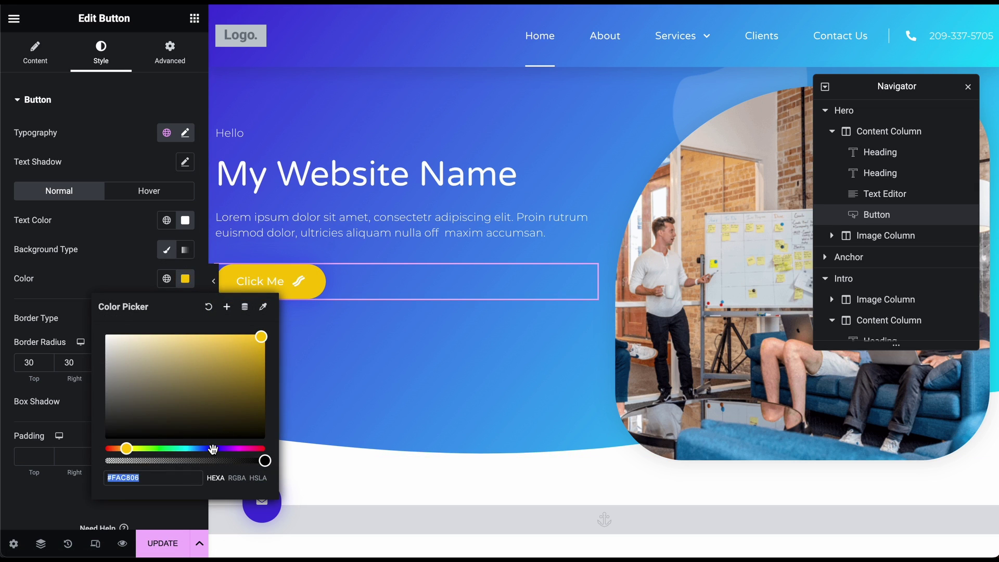
pyautogui.moveTo(215, 449); pyautogui.dragTo(271, 449)
pyautogui.click(128, 250)
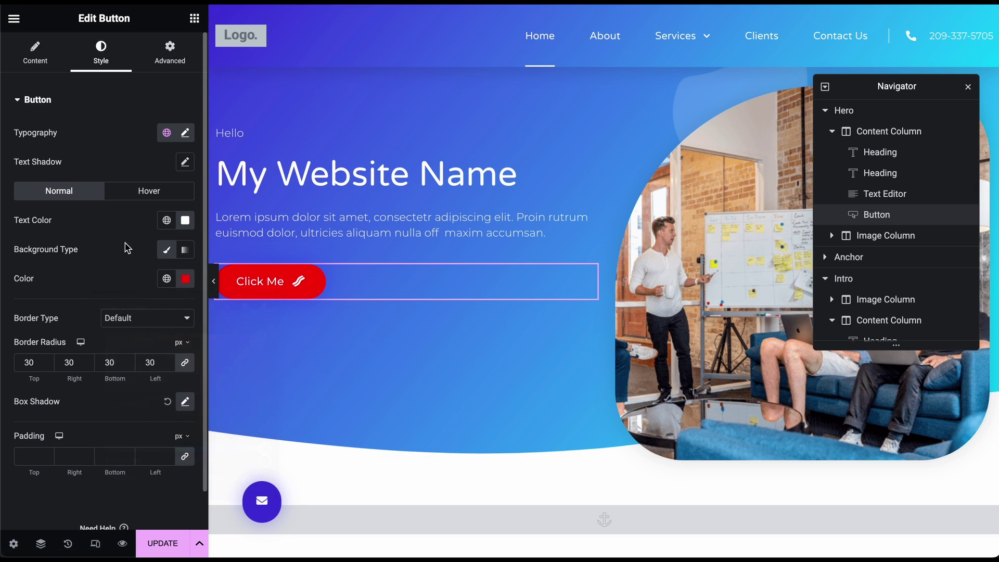
# - Try a bright green text color for the normal state of the Click Me button
pyautogui.click(185, 220)
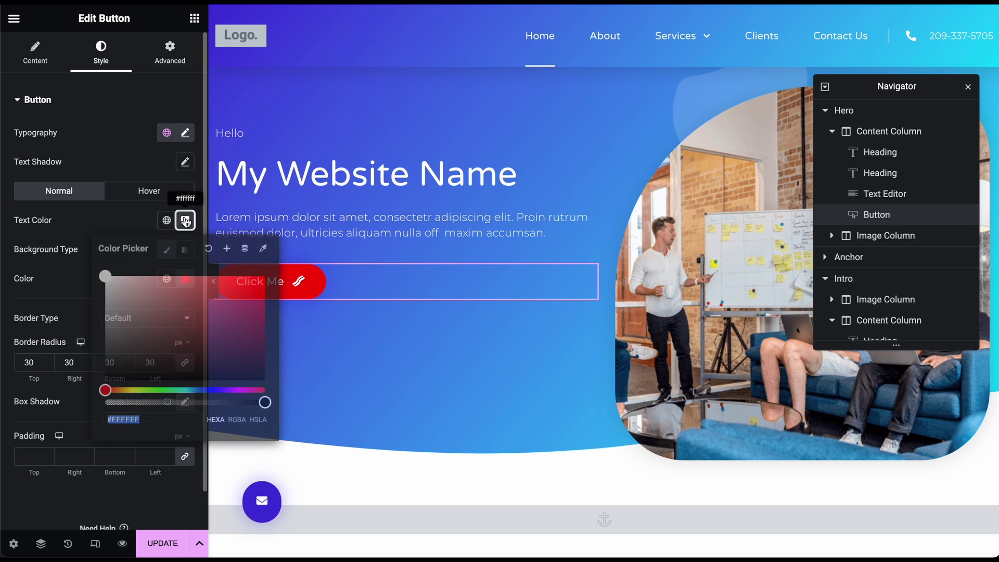
pyautogui.click(149, 392)
pyautogui.click(173, 339)
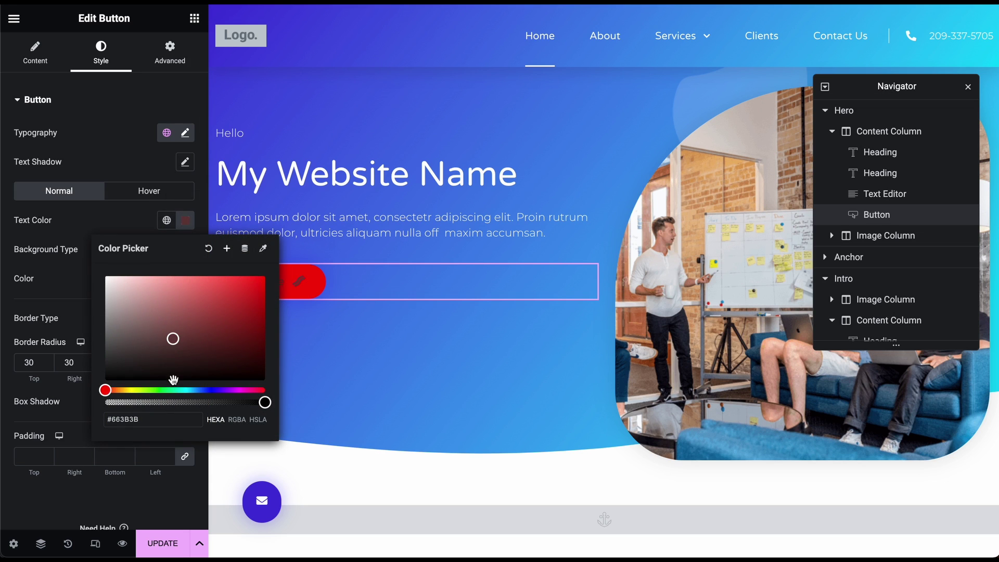
pyautogui.click(170, 390)
pyautogui.moveTo(199, 332); pyautogui.dragTo(265, 272)
pyautogui.click(127, 223)
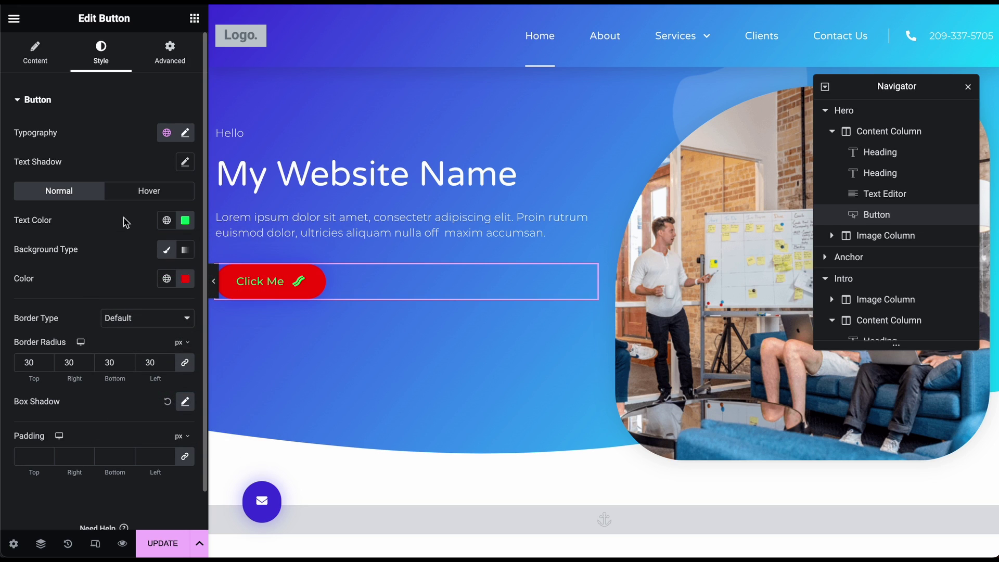
# - Undo the Click Me button's text color and background color changes
pyautogui.hotkey('ctrl', 'z')
pyautogui.hotkey('ctrl', 'z')
pyautogui.hotkey('ctrl', 'z')
pyautogui.hotkey('ctrl', 'z')
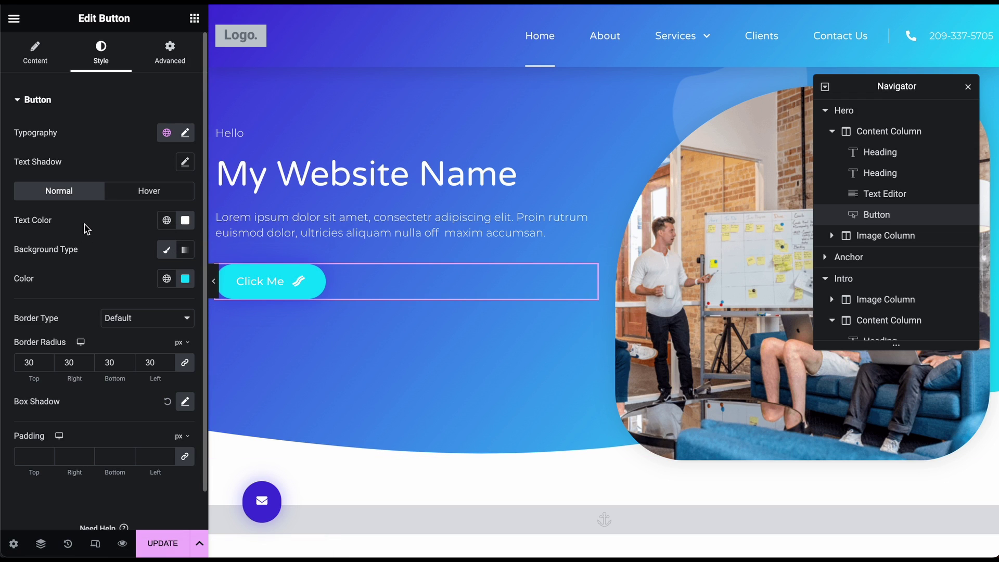
# - Try a different background color for the hover state of the Click Me button
pyautogui.click(115, 196)
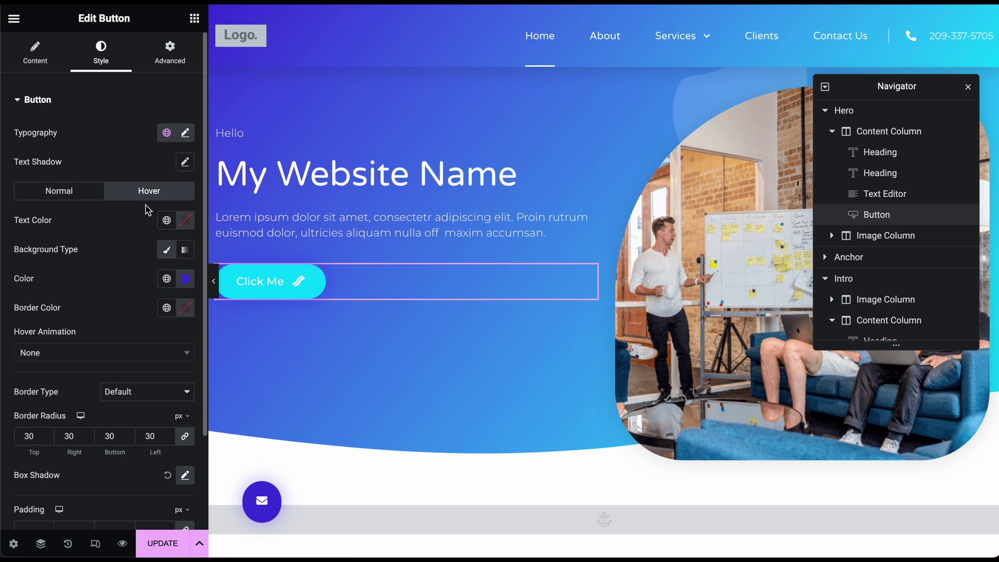
pyautogui.click(189, 282)
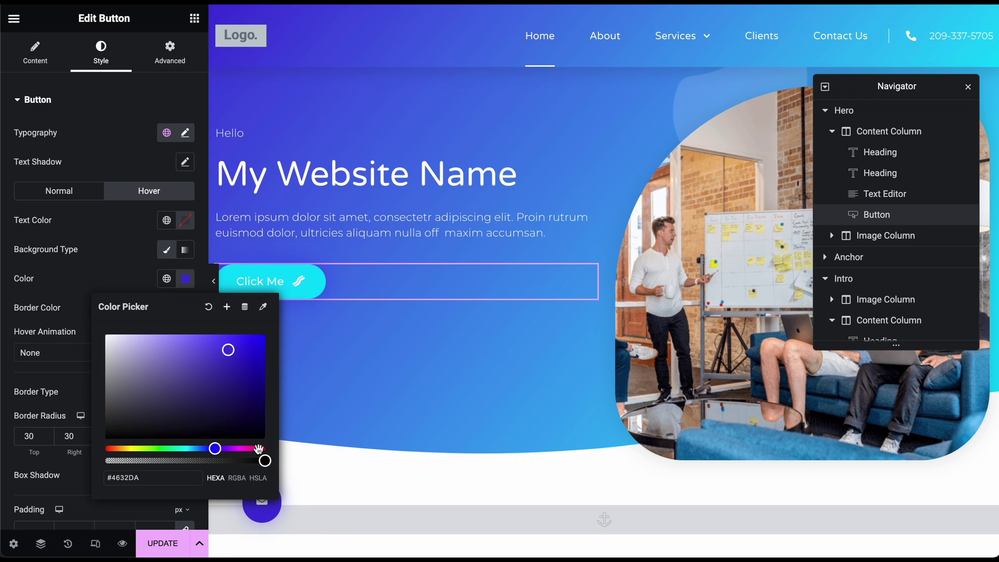
pyautogui.moveTo(258, 449); pyautogui.dragTo(245, 449)
pyautogui.moveTo(247, 347); pyautogui.dragTo(260, 334)
pyautogui.click(122, 280)
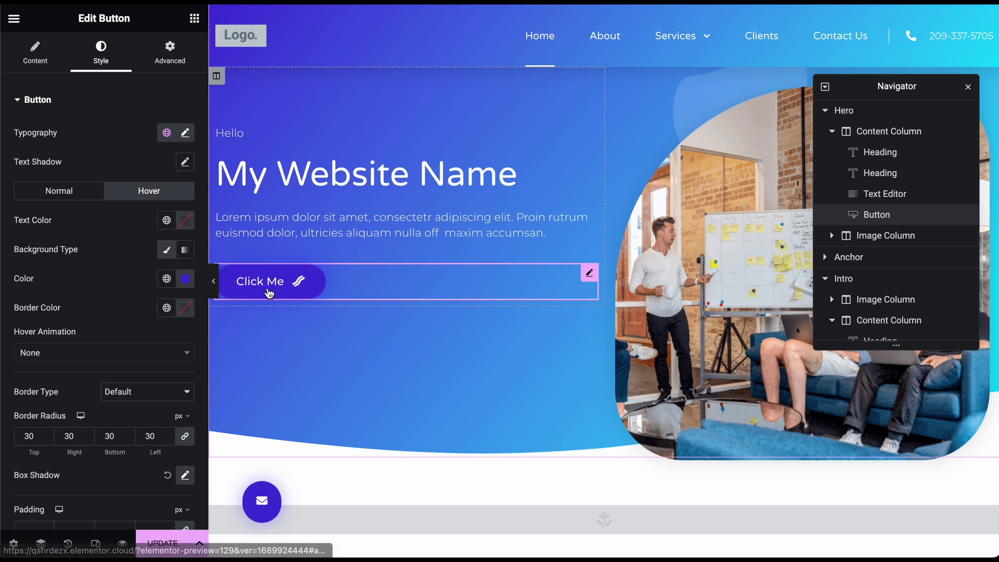
# - Try a different border radius on the corners of the Click Me button
pyautogui.scroll(-2, 102, 343)
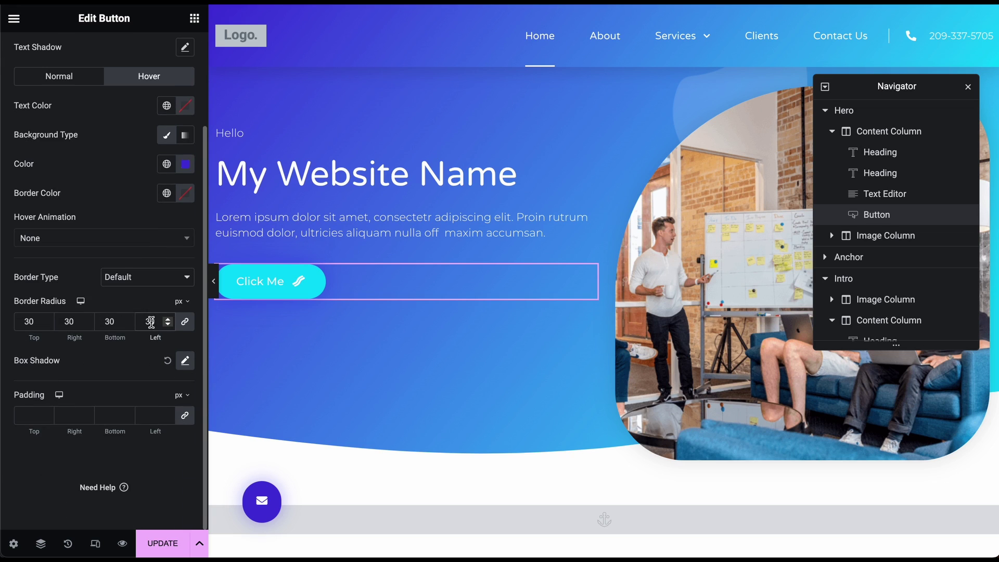
pyautogui.press('BackSpace')
pyautogui.write('3')
pyautogui.scroll(3, 138, 370)
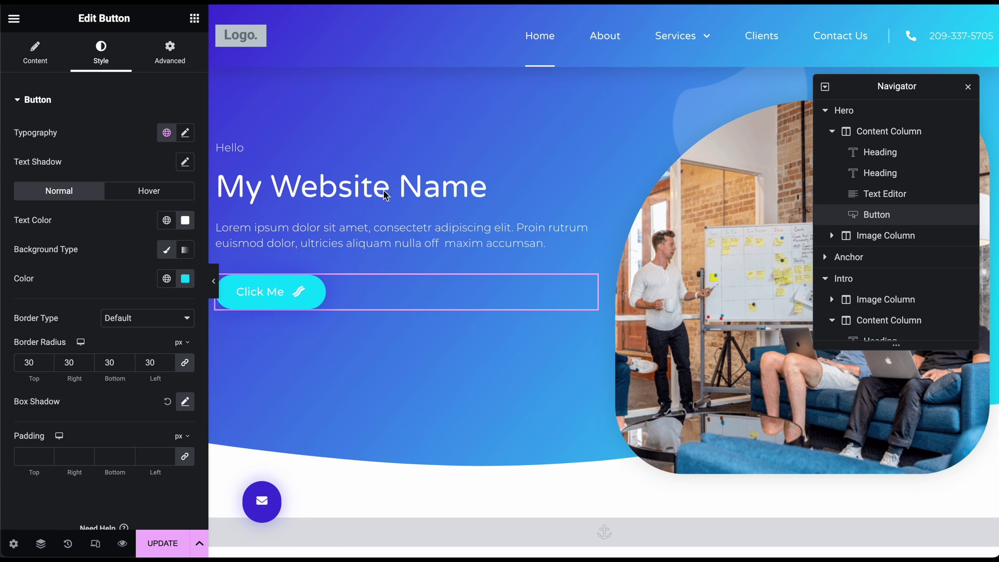
# - Try a red text color on the hero's My Website Name heading
pyautogui.click(463, 191)
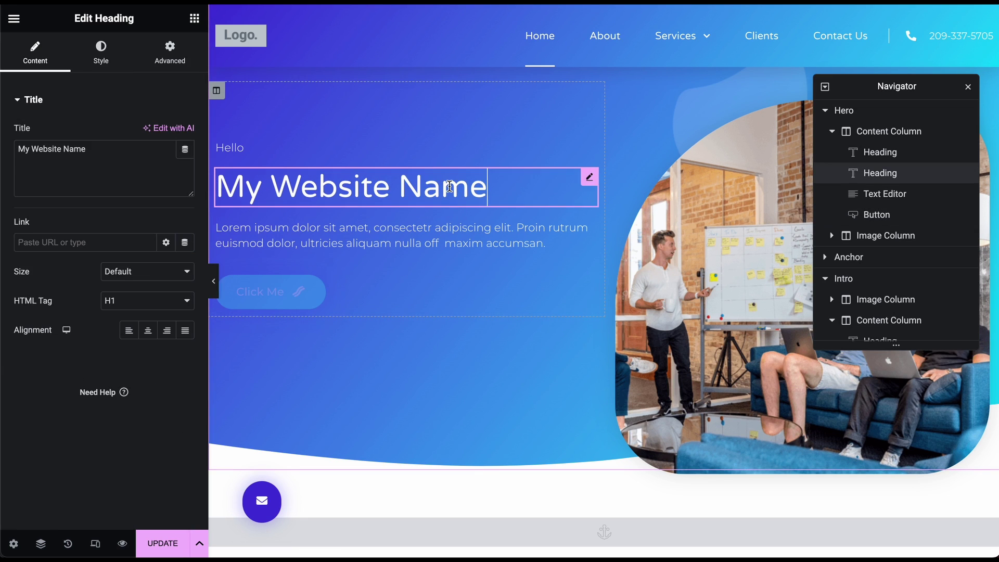
pyautogui.click(112, 58)
pyautogui.click(185, 132)
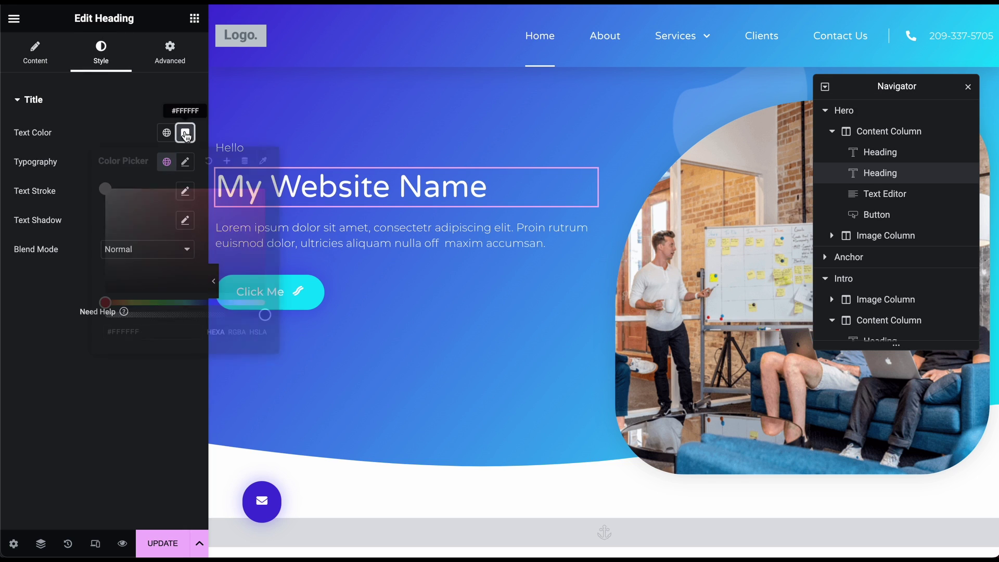
pyautogui.moveTo(223, 232); pyautogui.dragTo(260, 194)
pyautogui.click(115, 104)
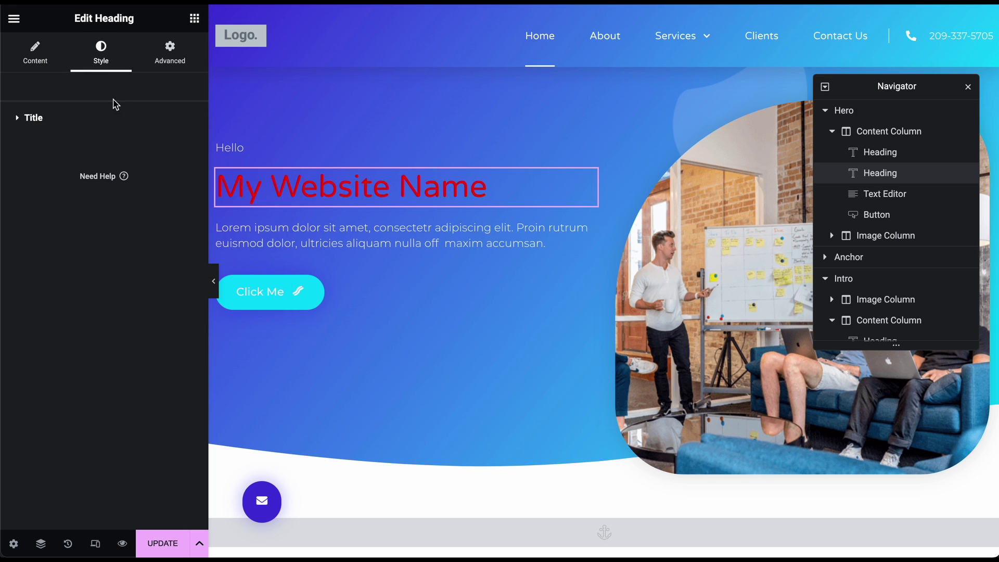
pyautogui.click(104, 115)
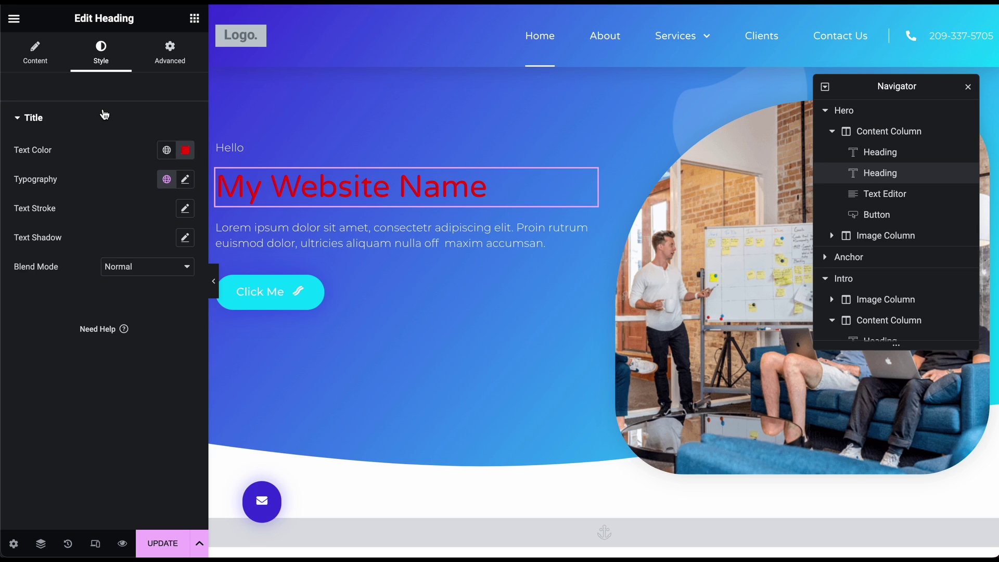
# - Review the custom typography options of the My Website Name heading, including font family, and try a slightly different font size
pyautogui.click(187, 180)
pyautogui.scroll(-1, 124, 277)
pyautogui.scroll(1, 125, 276)
pyautogui.click(167, 247)
pyautogui.click(89, 244)
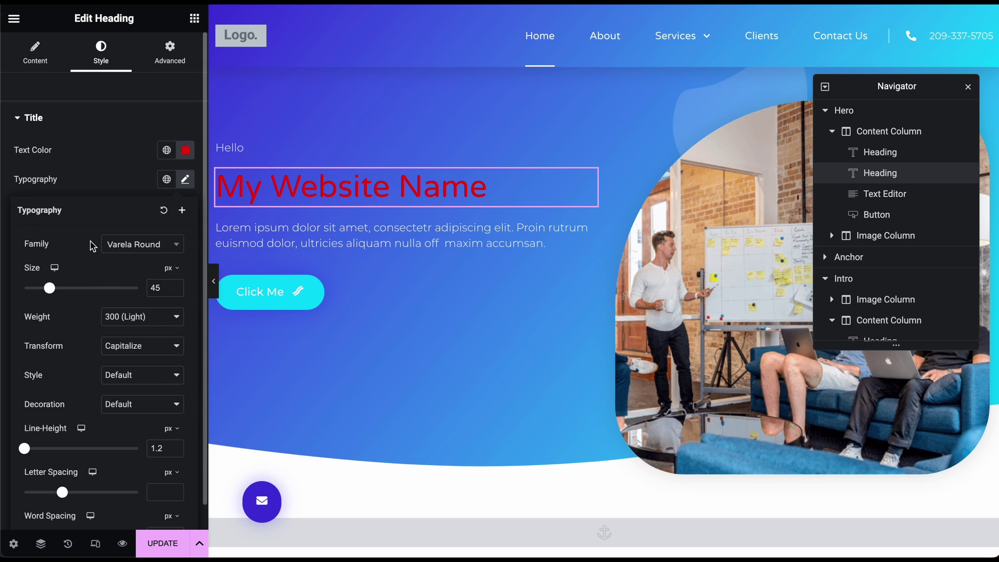
pyautogui.moveTo(49, 288)
pyautogui.mouseDown()
pyautogui.moveTo(83, 290)
pyautogui.moveTo(49, 290)
pyautogui.mouseUp()
# - Try the Secondary global font on the My Website Name heading and set it back to Primary
pyautogui.click(166, 183)
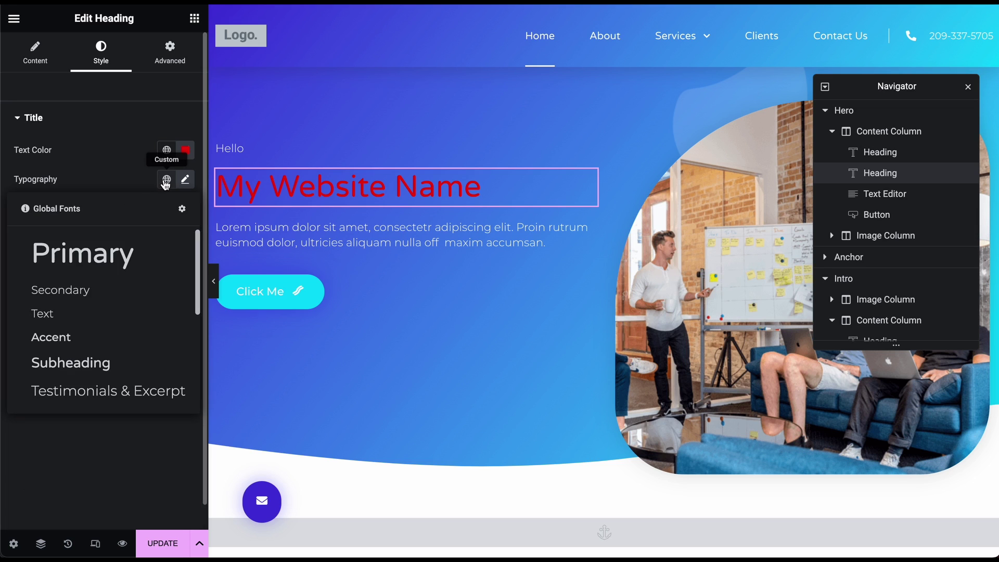
pyautogui.click(108, 246)
pyautogui.click(165, 183)
pyautogui.click(93, 295)
pyautogui.click(164, 186)
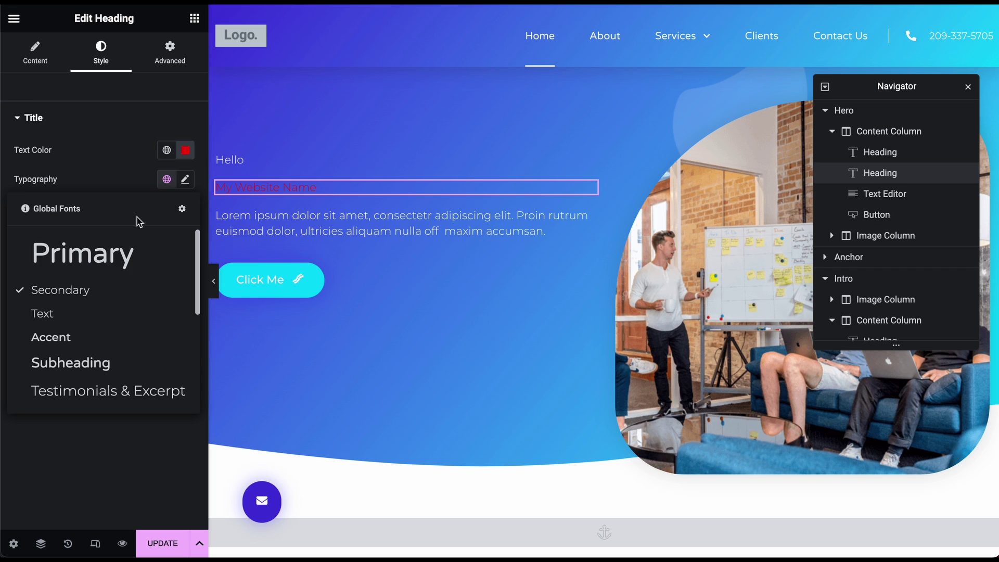
pyautogui.click(115, 251)
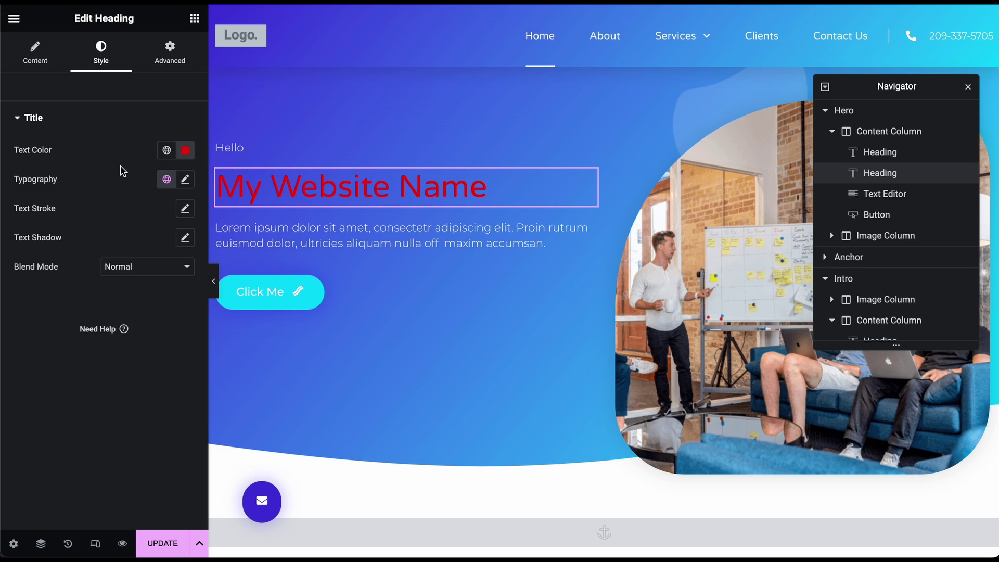
# - Set the text color of the My Website Name heading back to white, #FFFFFF
pyautogui.click(180, 152)
pyautogui.moveTo(198, 244); pyautogui.dragTo(79, 148)
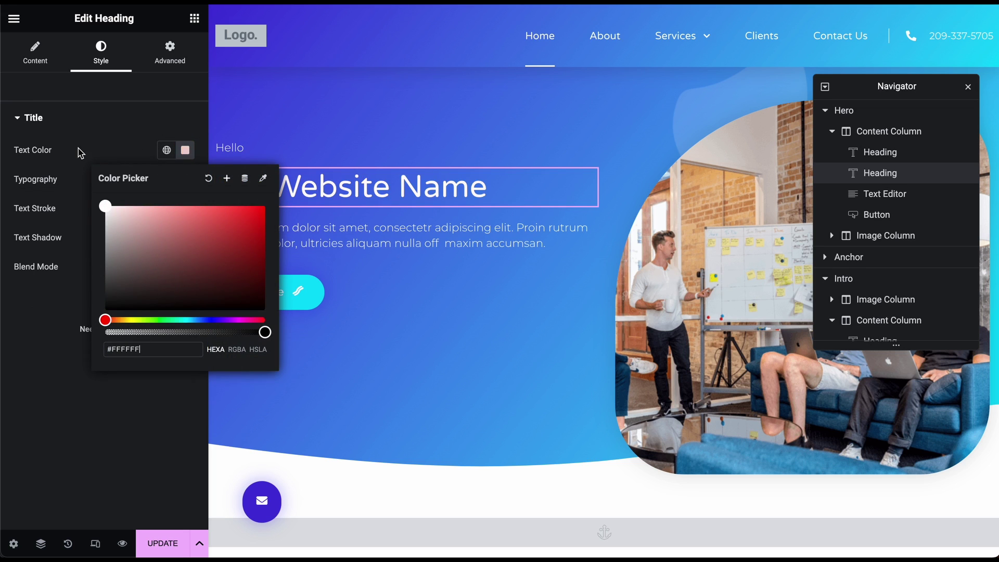
# - Try a 50 px margin on all sides of the My Website Name heading and clear it again
pyautogui.click(93, 146)
pyautogui.click(169, 50)
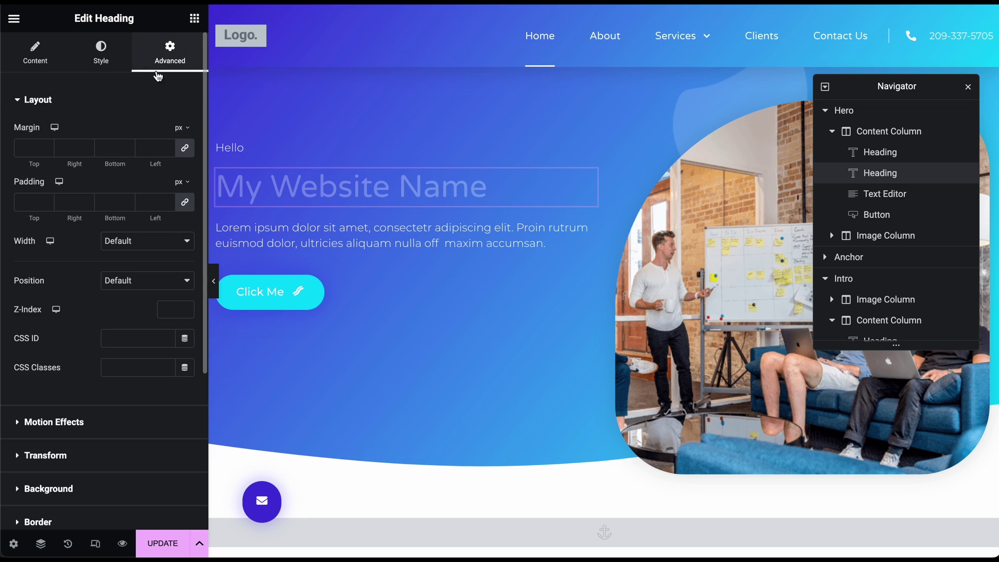
pyautogui.scroll(-2, 93, 240)
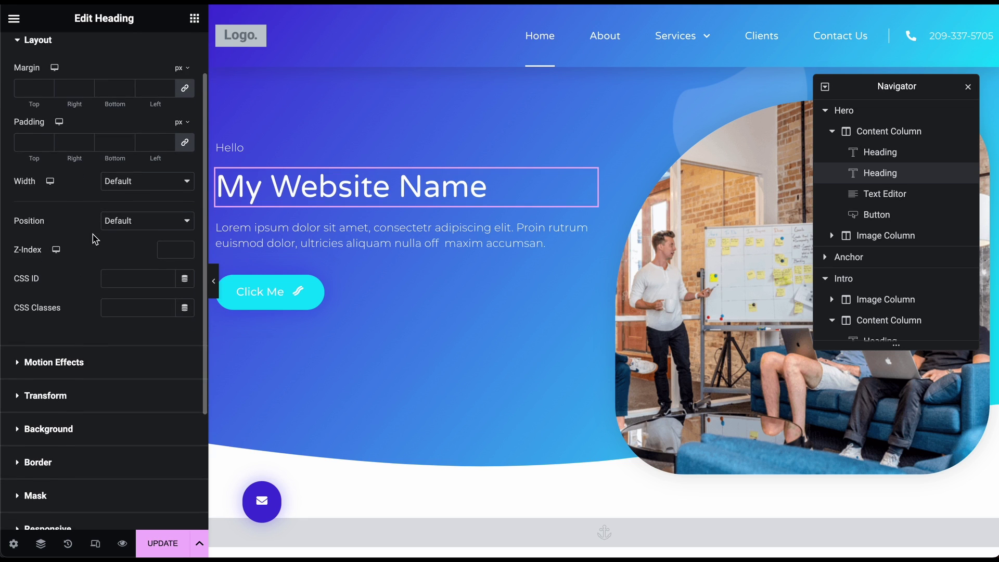
pyautogui.scroll(-3, 94, 239)
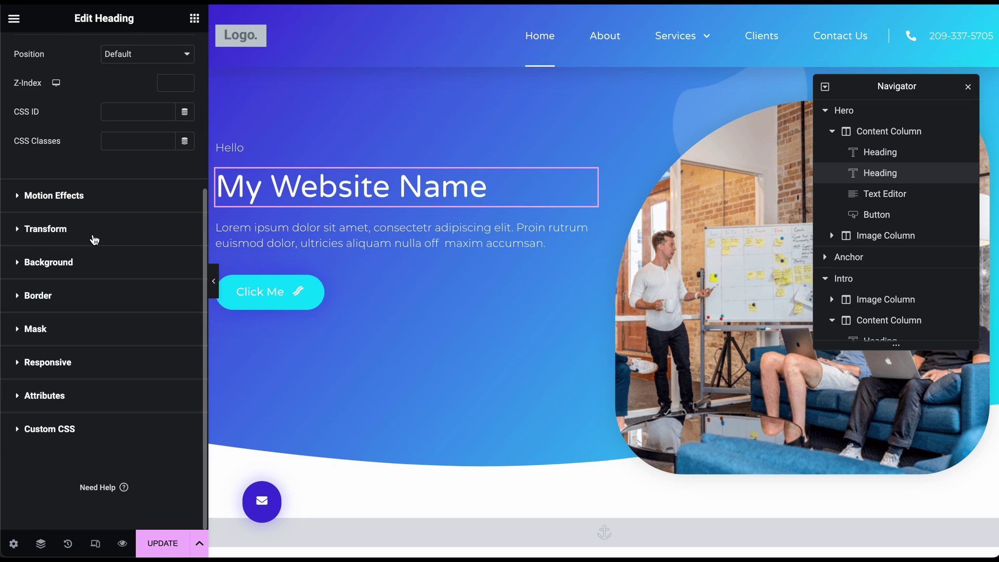
pyautogui.scroll(5, 93, 240)
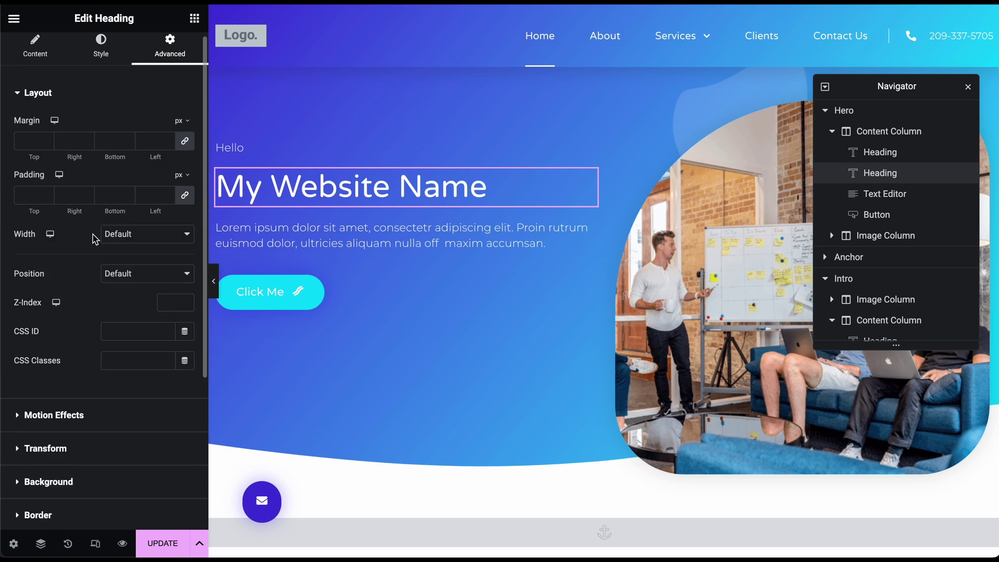
pyautogui.click(34, 150)
pyautogui.write('50')
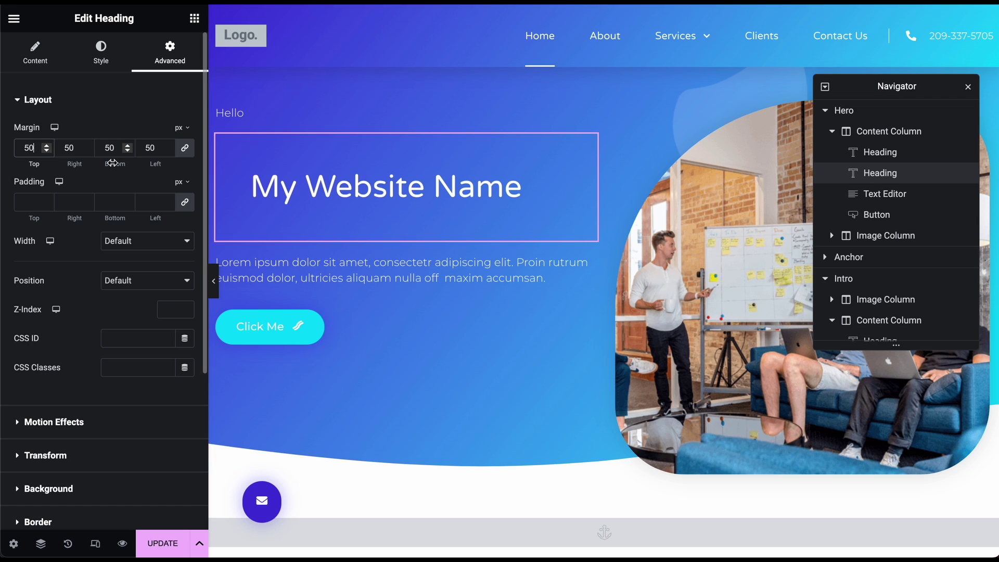
pyautogui.press('BackSpace')
pyautogui.press('BackSpace')
# - Try 50 px of padding on all sides of the My Website Name heading and clear it again
pyautogui.click(46, 205)
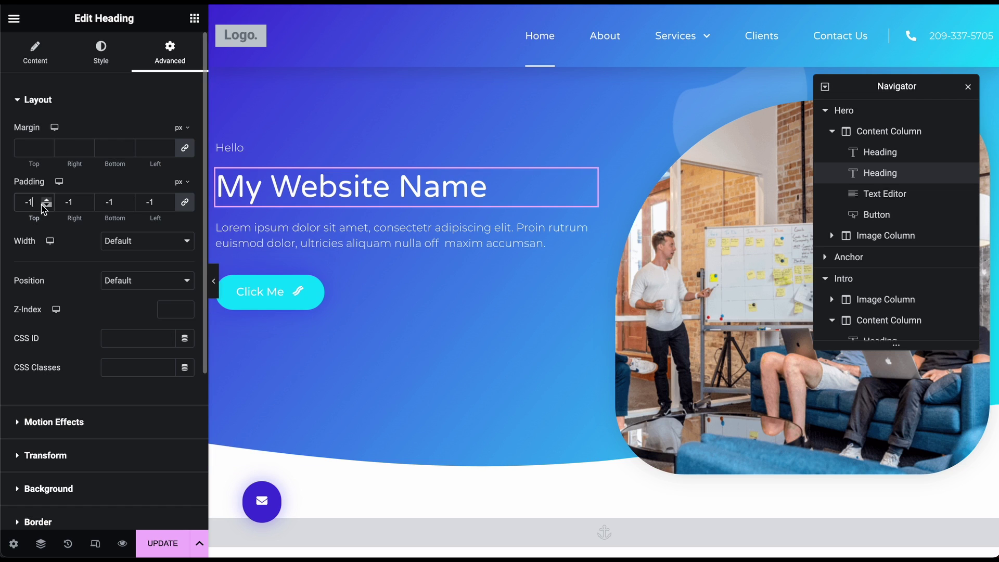
pyautogui.press('BackSpace')
pyautogui.press('BackSpace')
pyautogui.write('50')
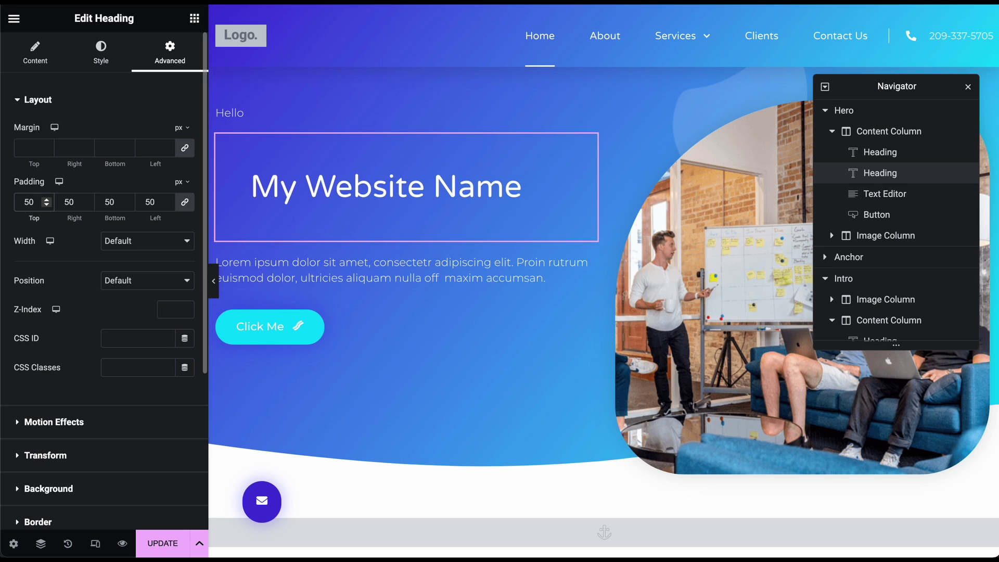
pyautogui.moveTo(37, 202); pyautogui.dragTo(22, 202)
pyautogui.press('BackSpace')
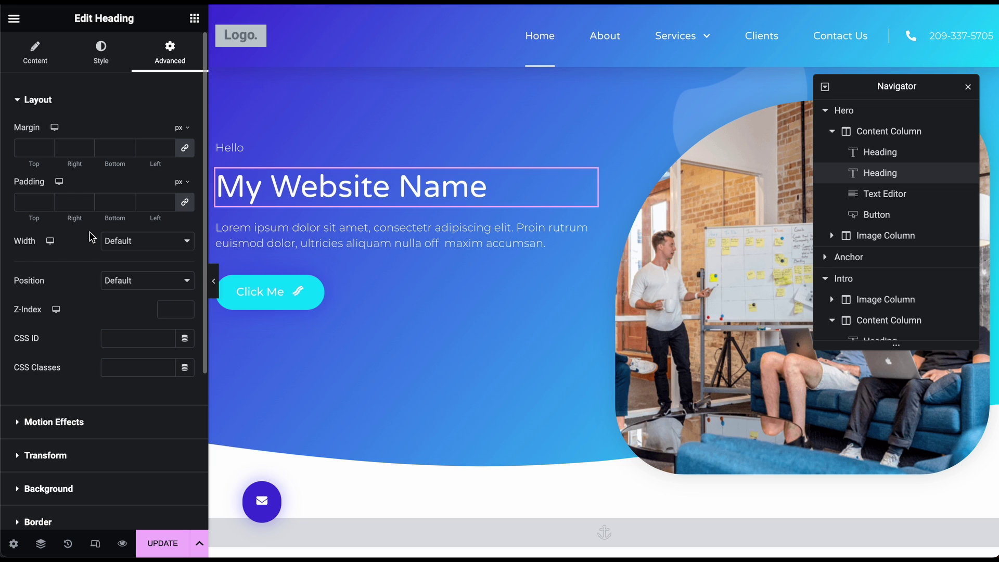
# - Review the remaining advanced setting groups of the My Website Name heading and return to its content settings
pyautogui.scroll(-3, 90, 237)
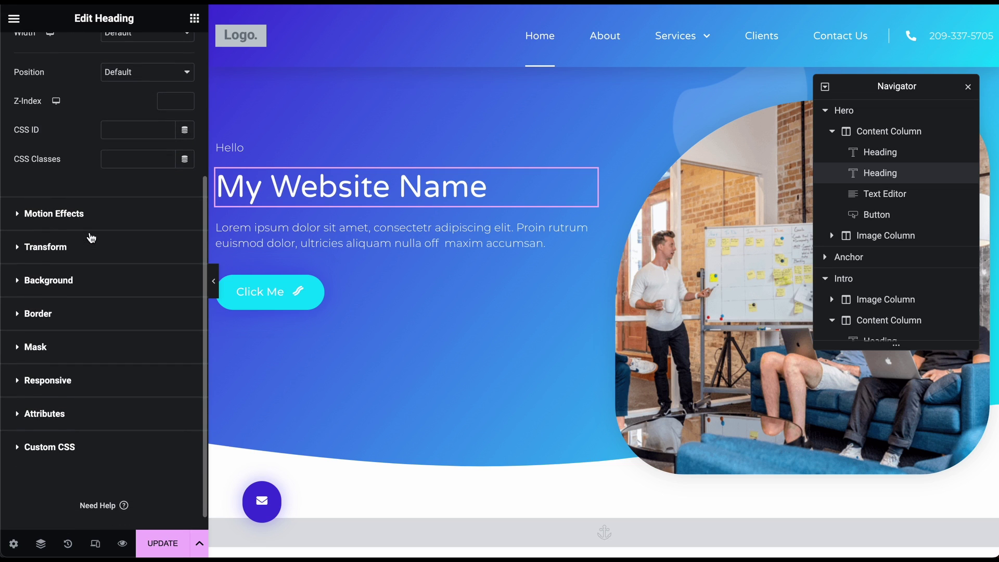
pyautogui.scroll(5, 91, 238)
pyautogui.click(45, 57)
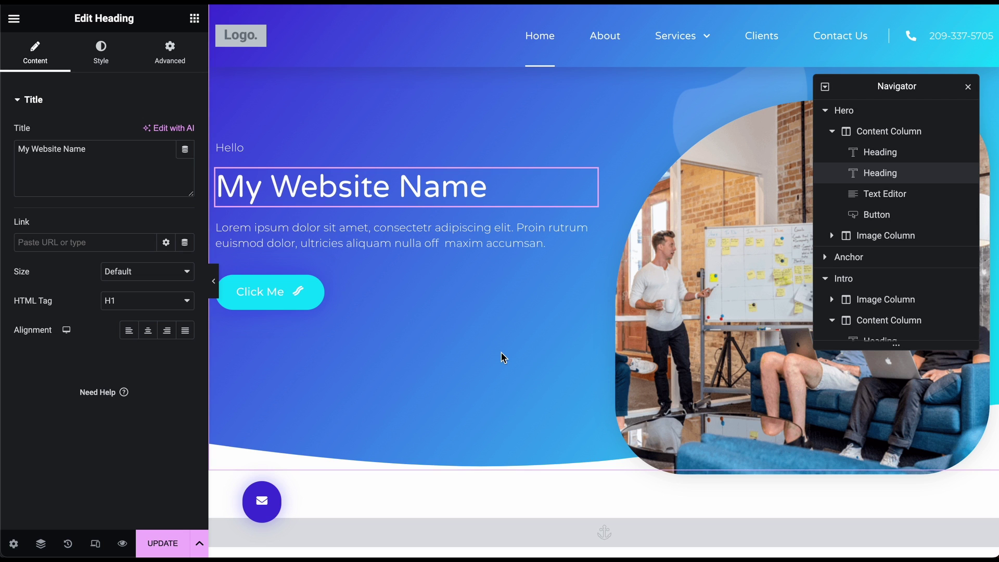
pyautogui.scroll(-2, 503, 357)
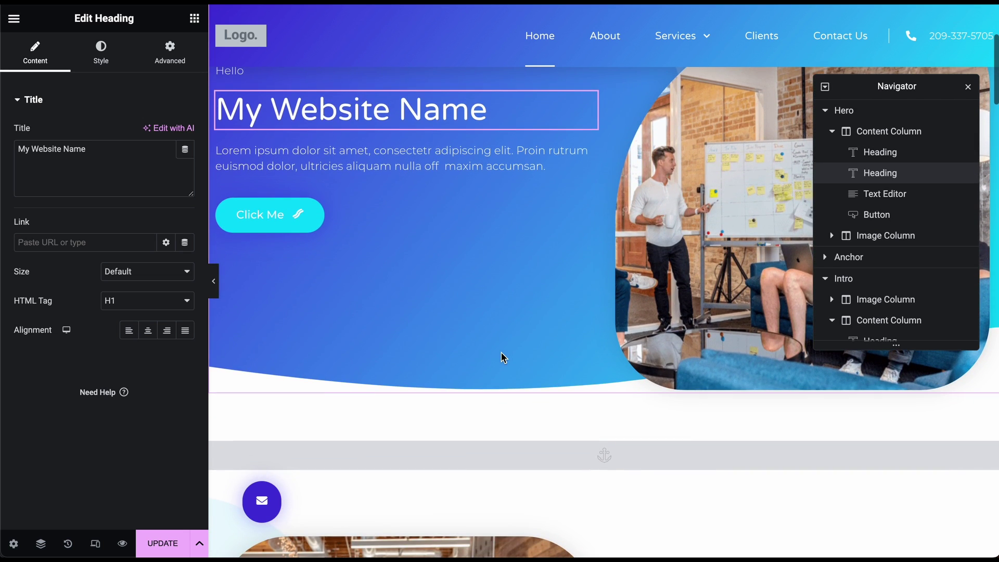
pyautogui.scroll(4, 319, 187)
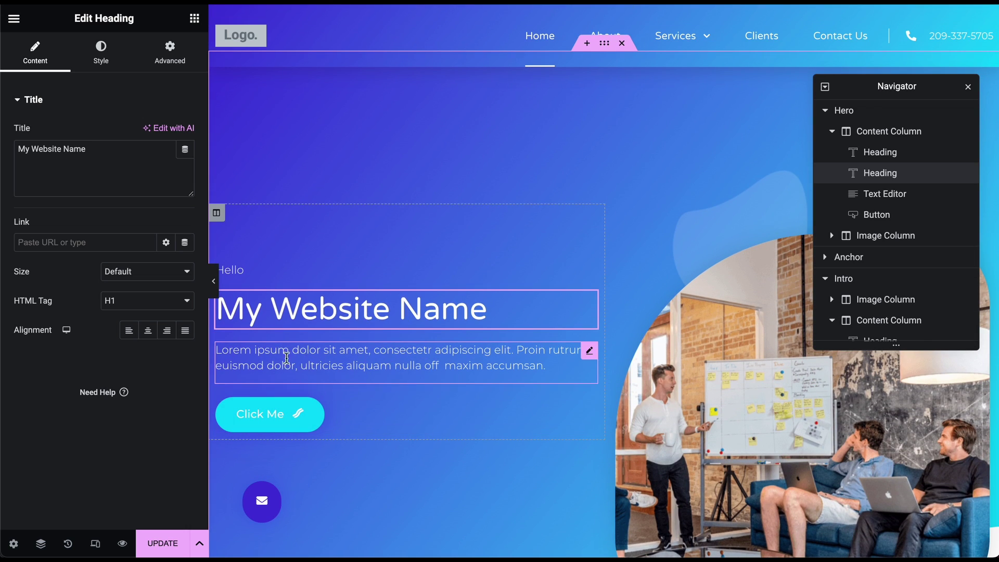
# - Browse the library of available widgets from Basic through Pro, and check the global widgets
pyautogui.click(195, 20)
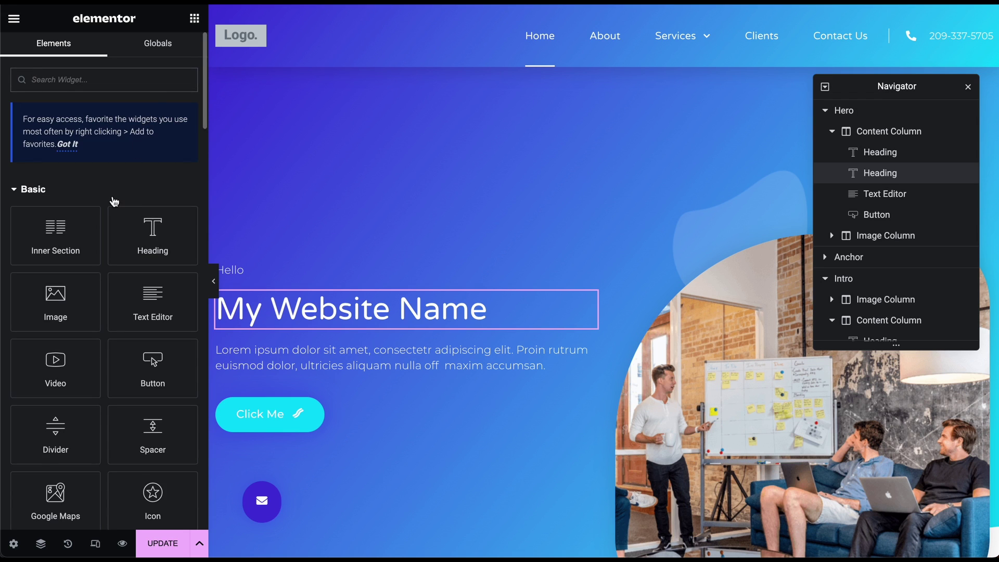
pyautogui.scroll(-4, 115, 201)
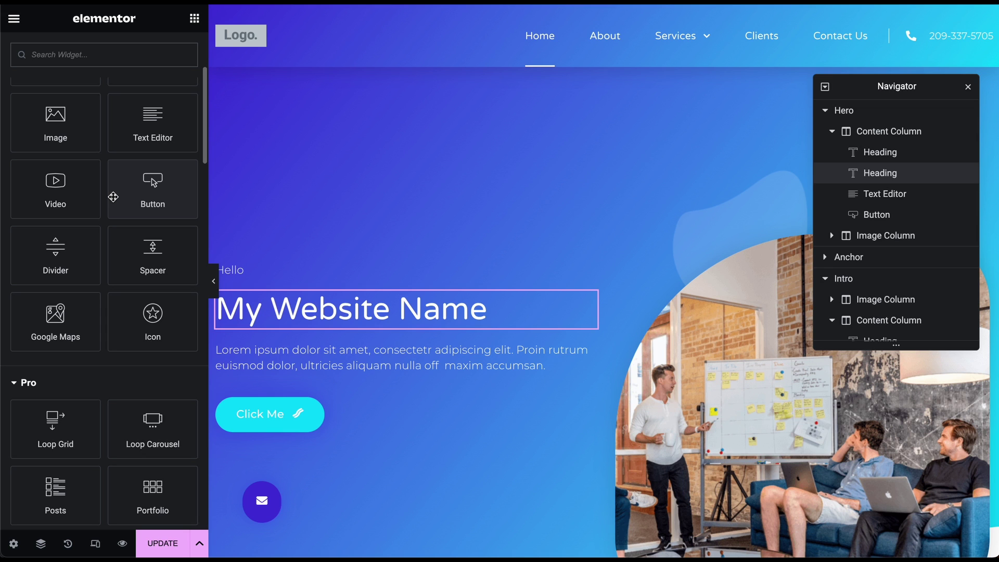
pyautogui.scroll(4, 113, 197)
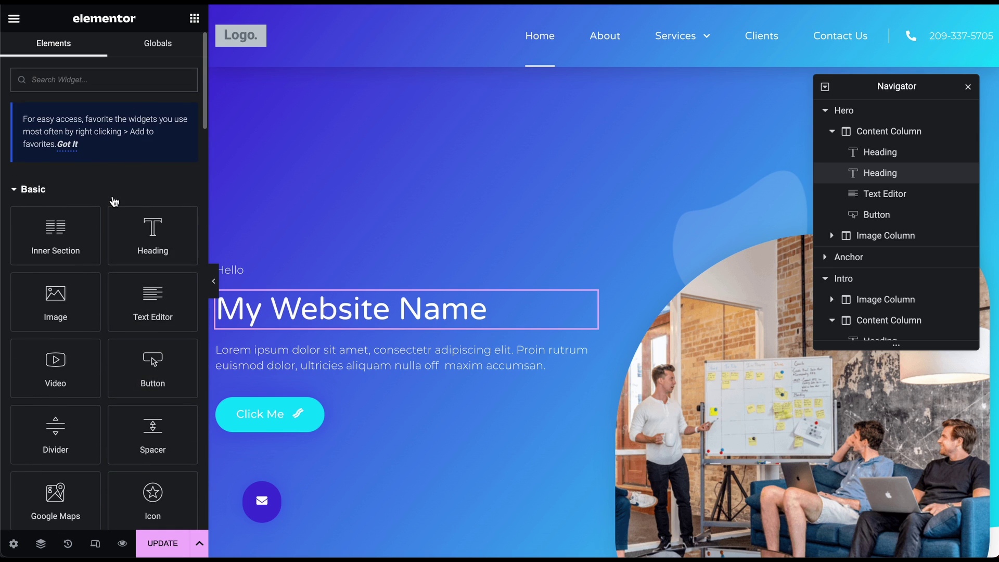
pyautogui.scroll(-20, 114, 201)
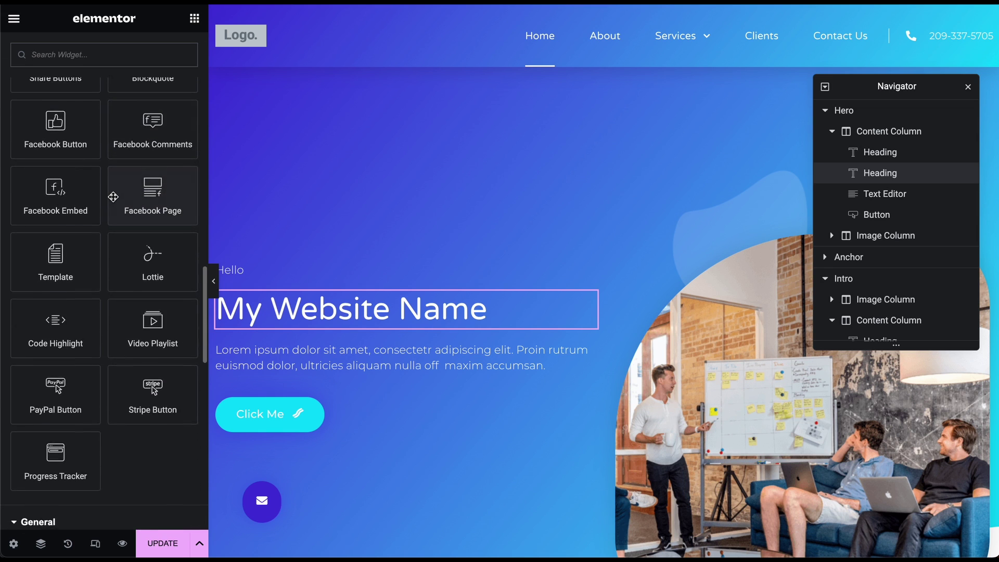
pyautogui.scroll(8, 116, 201)
pyautogui.scroll(15, 115, 201)
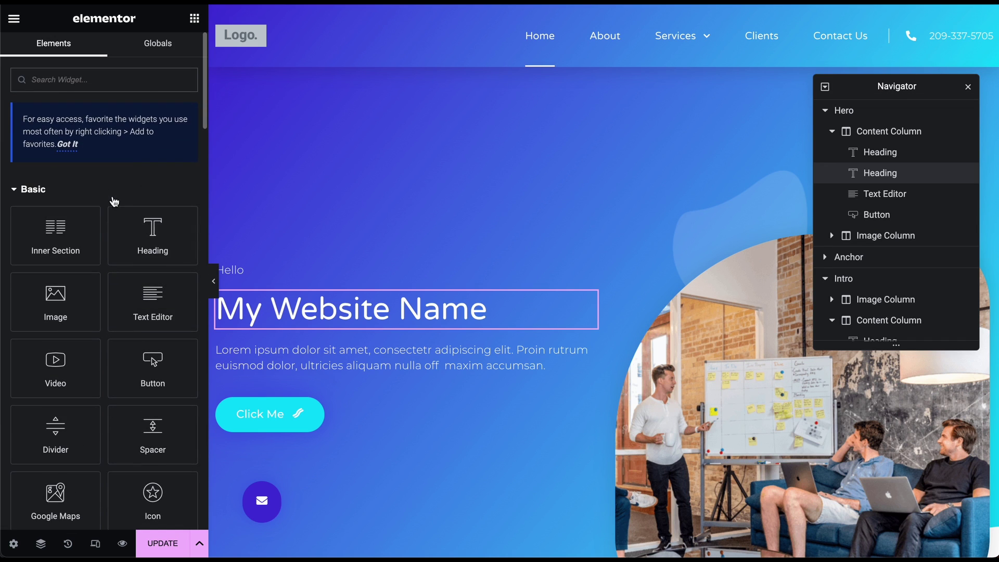
pyautogui.click(155, 52)
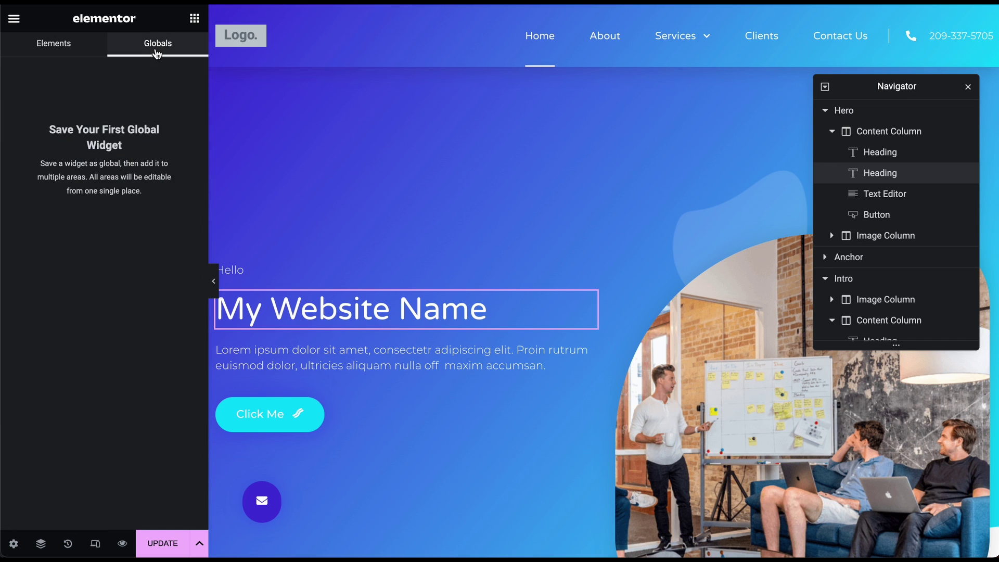
pyautogui.click(85, 47)
# - Look through the home page sections from the hero down to the team members, and close the Navigator
pyautogui.scroll(-1, 499, 336)
pyautogui.scroll(-9, 498, 335)
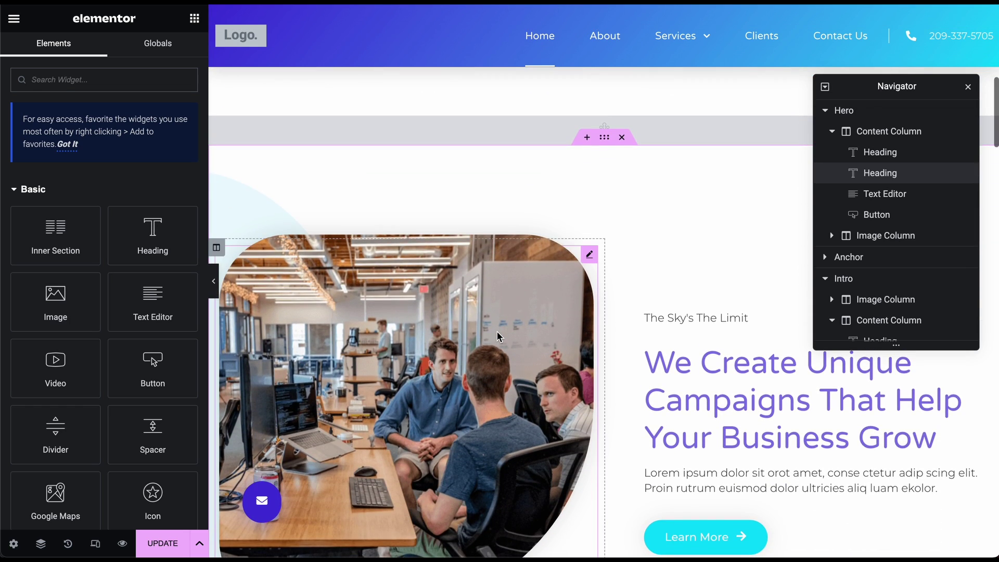
pyautogui.scroll(-10, 497, 333)
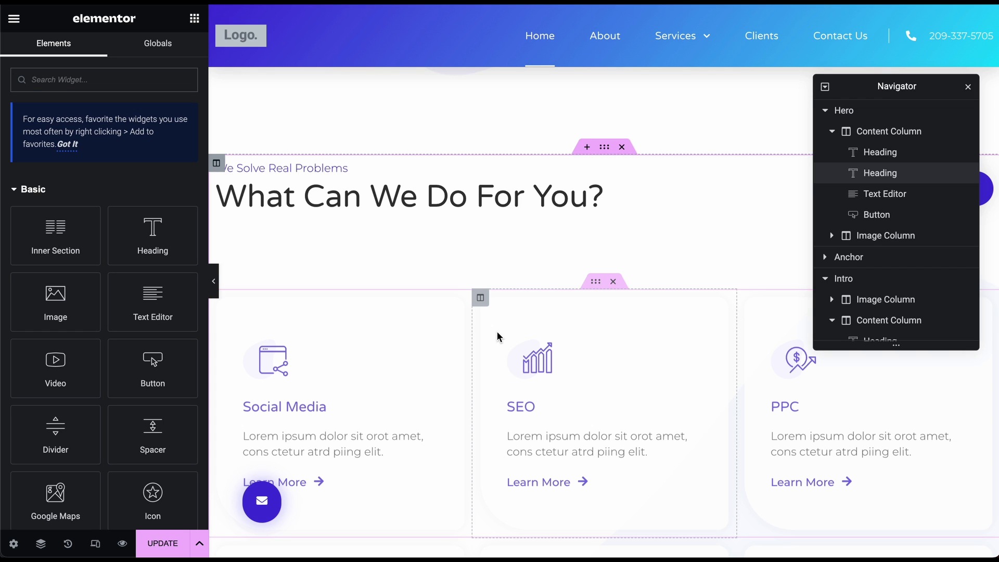
pyautogui.scroll(-3, 497, 332)
pyautogui.scroll(3, 497, 332)
pyautogui.scroll(-3, 497, 332)
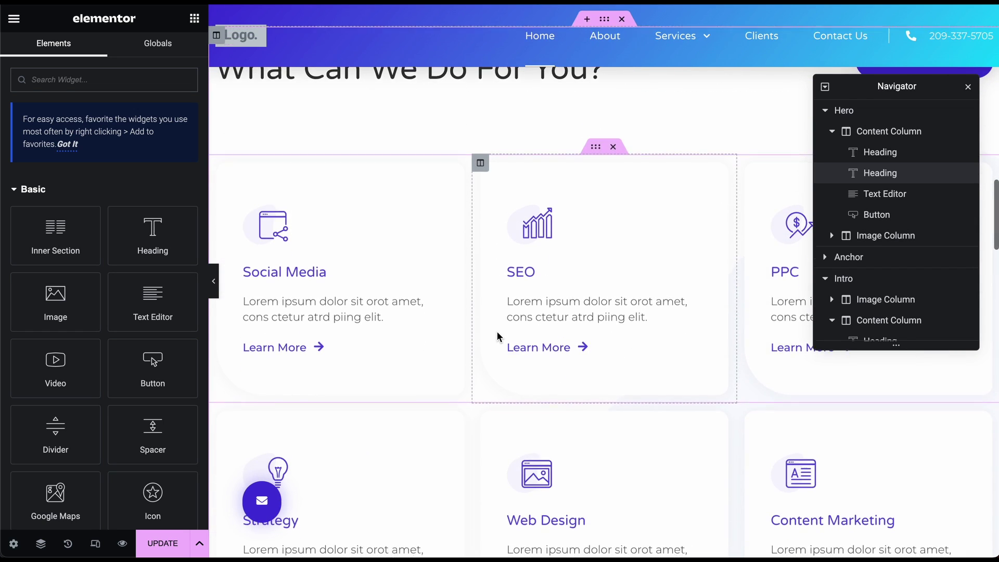
pyautogui.scroll(-5, 498, 332)
pyautogui.scroll(-6, 498, 332)
pyautogui.scroll(4, 498, 332)
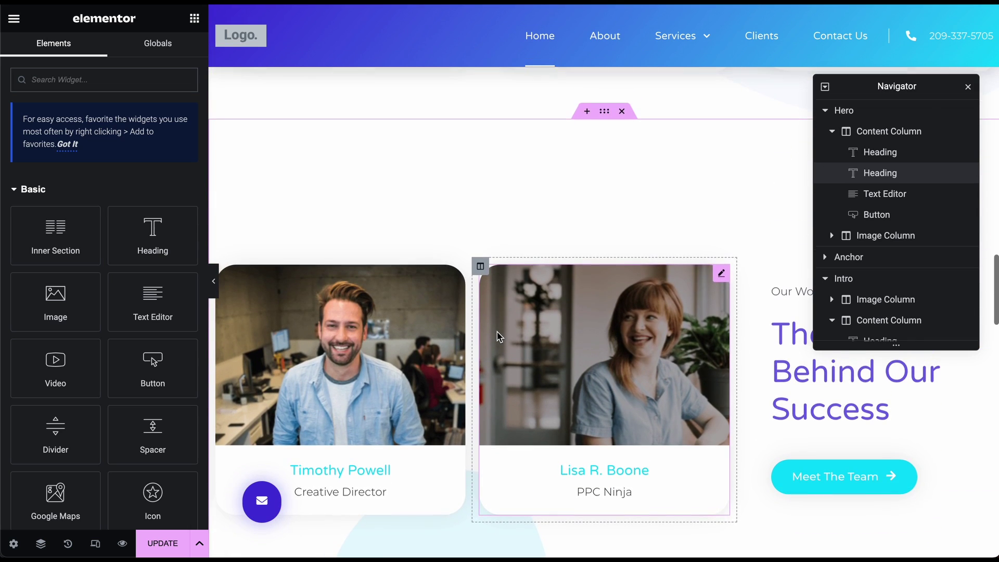
pyautogui.click(968, 90)
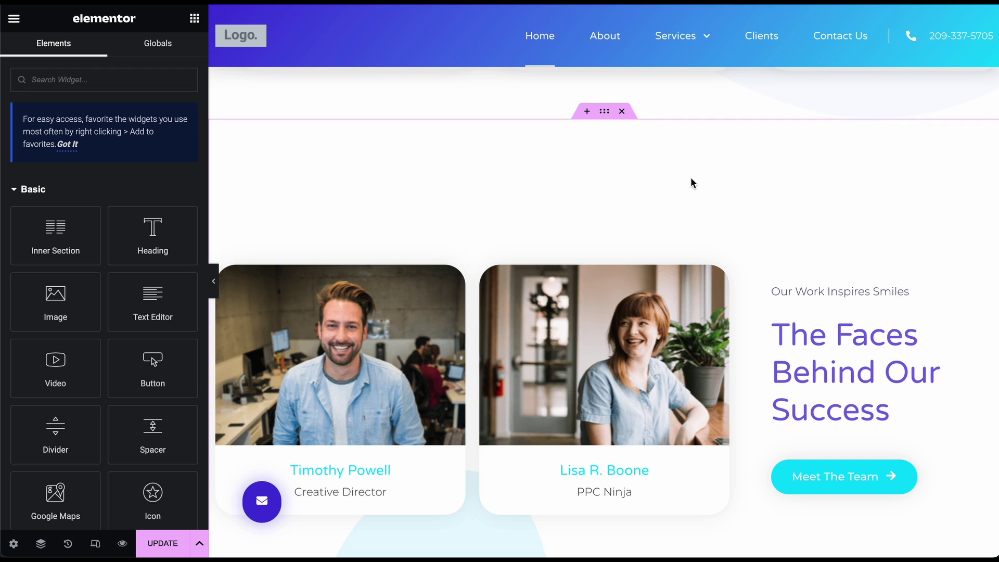
# - Try deleting the whole team section titled The Faces Behind Our Success, and undo the deletion
pyautogui.scroll(-1, 691, 179)
pyautogui.scroll(-2, 691, 177)
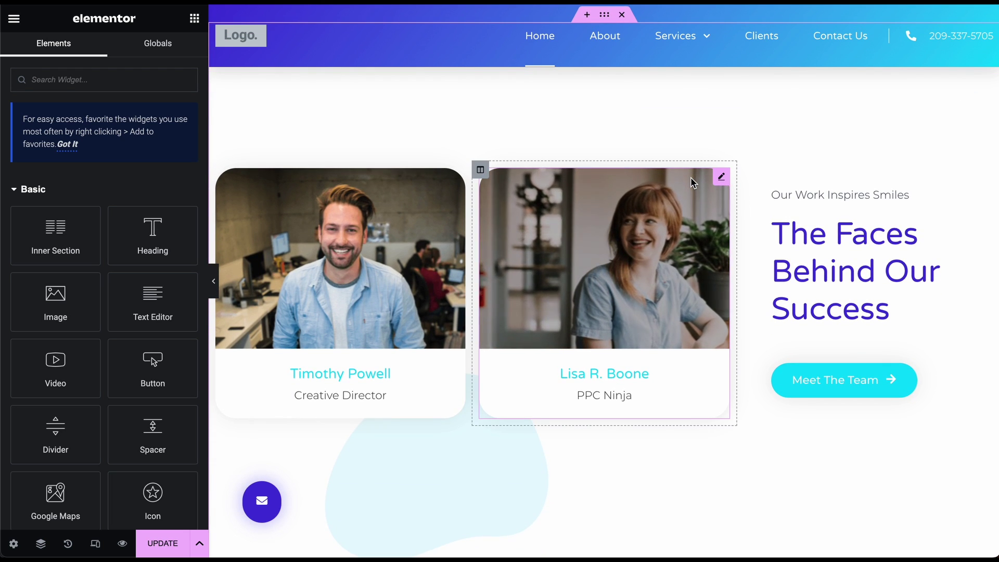
pyautogui.scroll(2, 691, 177)
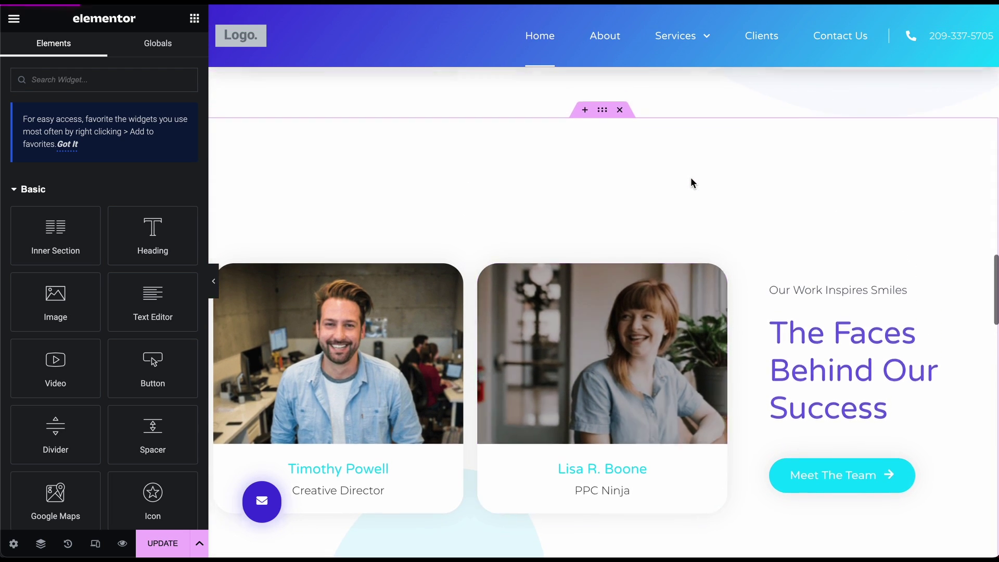
pyautogui.scroll(1, 691, 178)
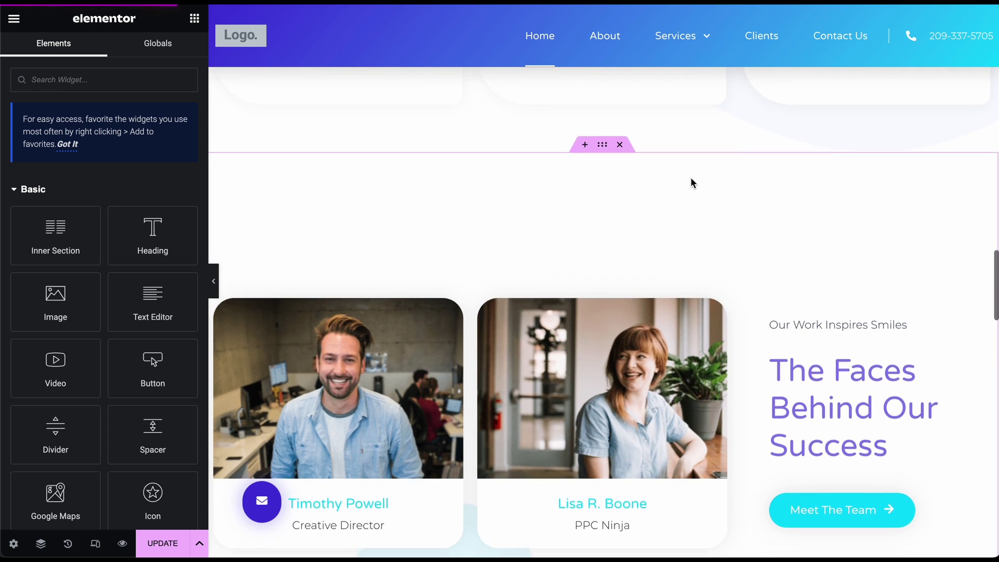
pyautogui.scroll(-2, 691, 178)
pyautogui.scroll(1, 691, 177)
pyautogui.scroll(-5, 691, 176)
pyautogui.scroll(6, 691, 173)
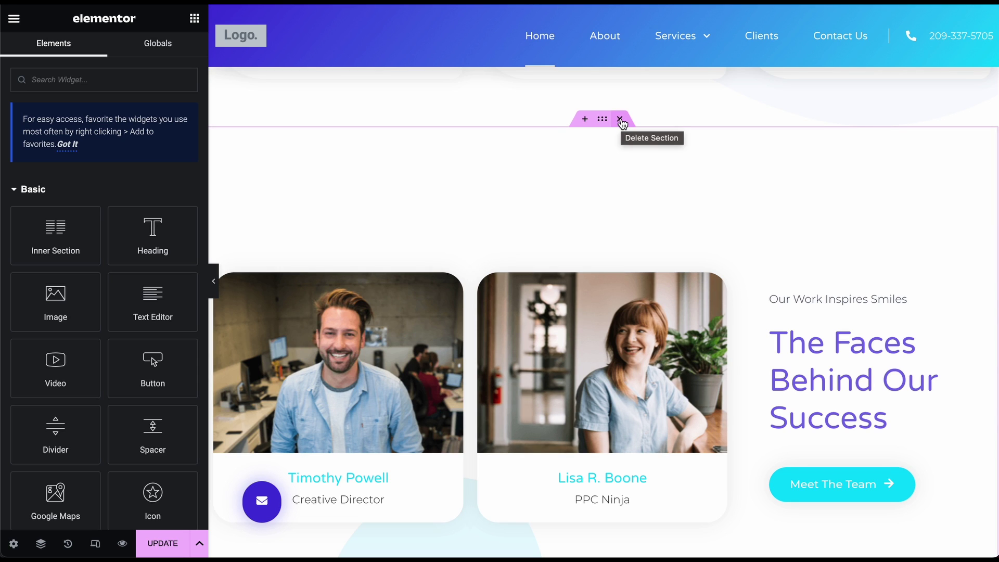
pyautogui.click(620, 119)
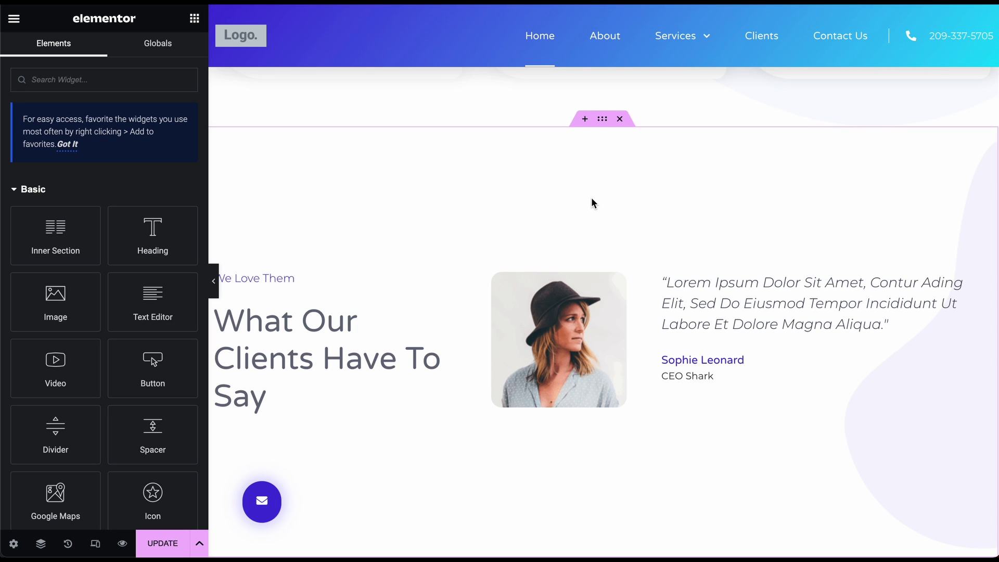
pyautogui.scroll(1, 592, 198)
pyautogui.scroll(-2, 592, 199)
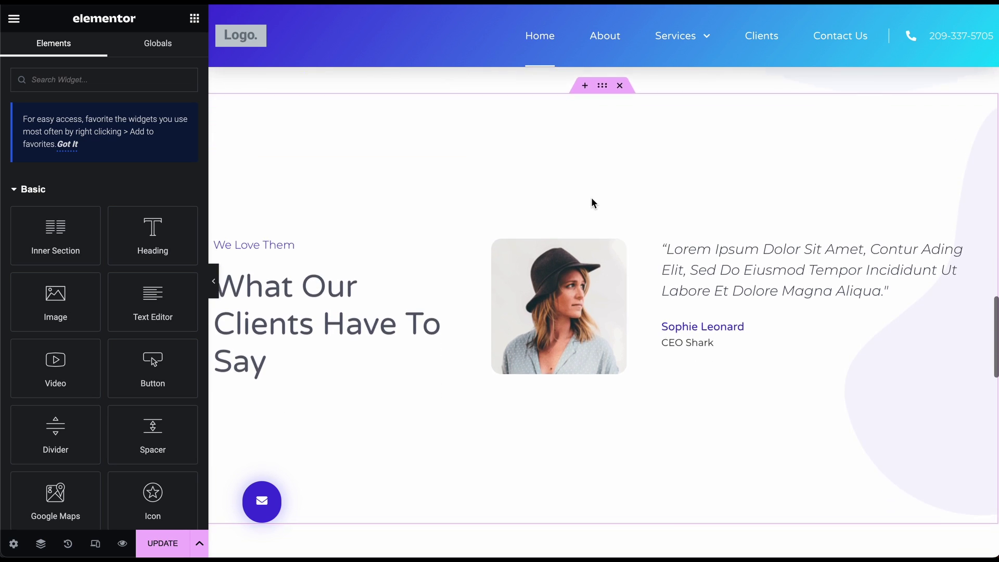
pyautogui.scroll(1, 592, 199)
pyautogui.hotkey('ctrl', 'z')
# - Delete the team section titled The Faces Behind Our Success from the home page
pyautogui.scroll(10, 592, 200)
pyautogui.scroll(-20, 591, 198)
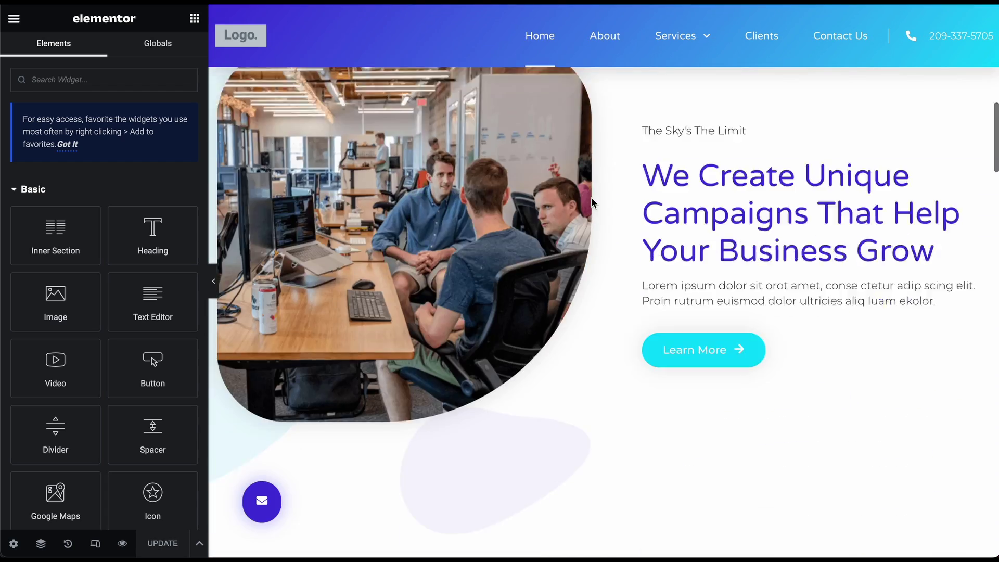
pyautogui.scroll(2, 591, 197)
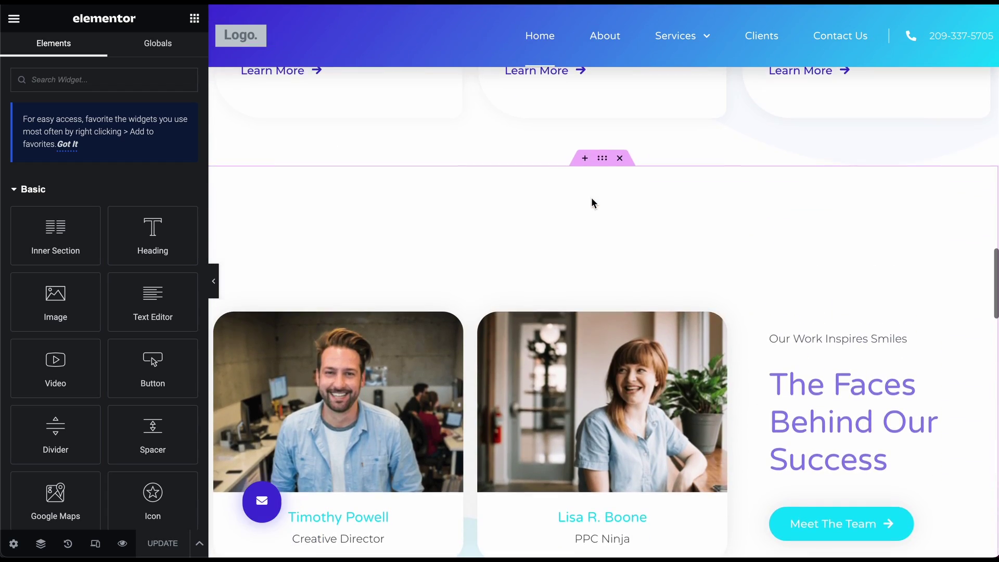
pyautogui.click(618, 157)
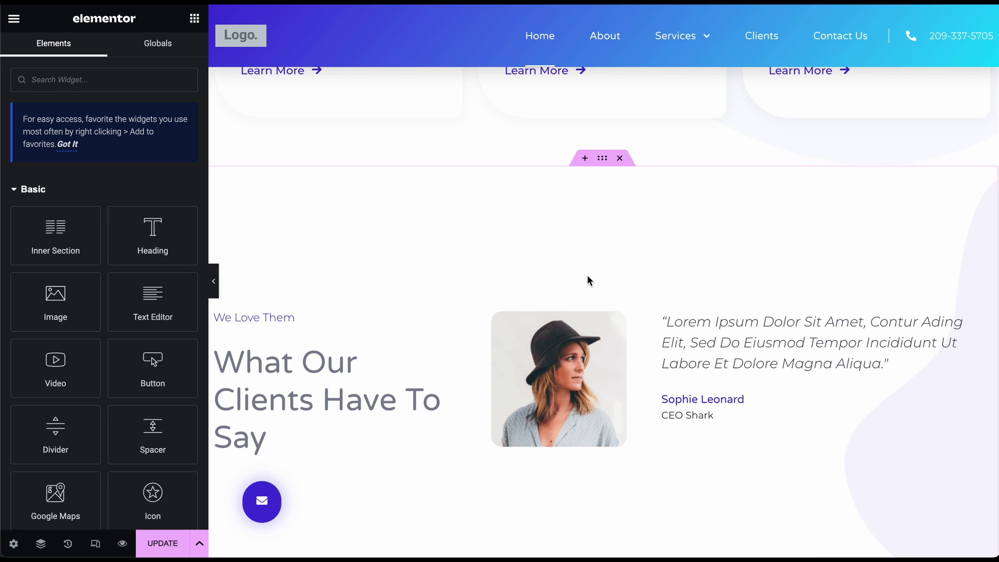
# - Add a new single-column section directly above the client testimonials section on the home page
pyautogui.scroll(-5, 587, 276)
pyautogui.scroll(8, 587, 276)
pyautogui.scroll(-2, 587, 281)
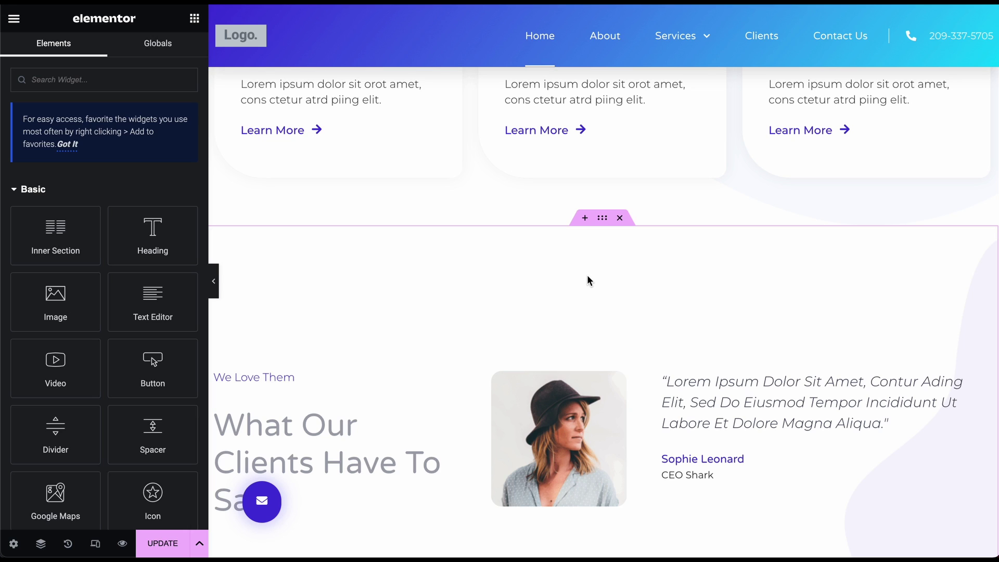
pyautogui.click(586, 219)
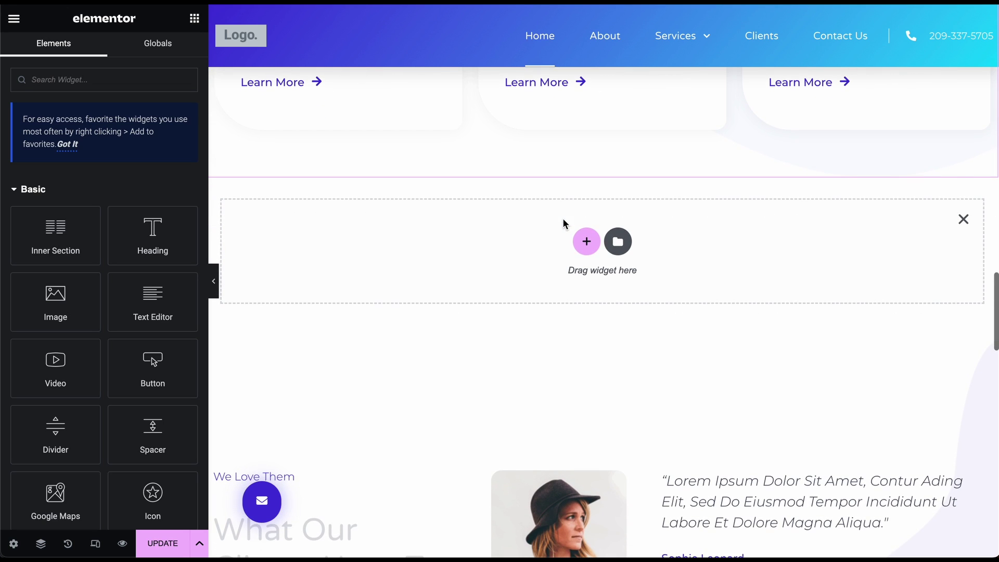
pyautogui.click(587, 241)
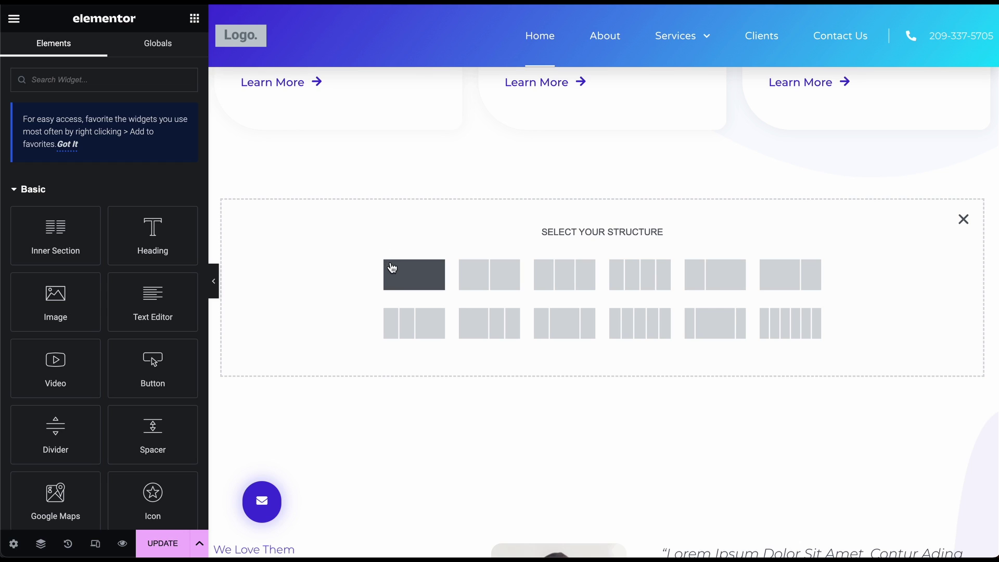
pyautogui.click(424, 279)
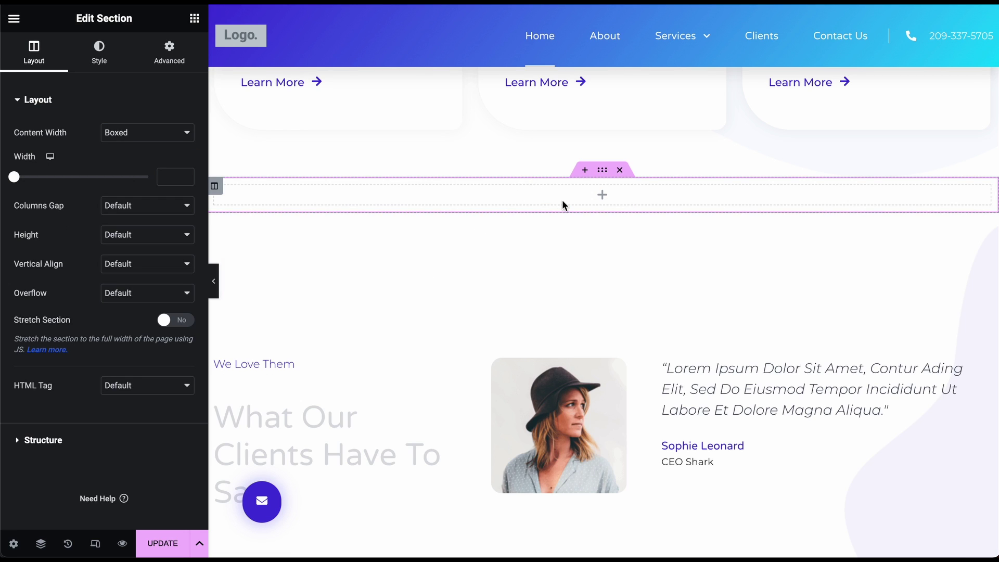
# - Place a Heading widget in the new section and add a two-column Inner Section beneath it
pyautogui.click(194, 19)
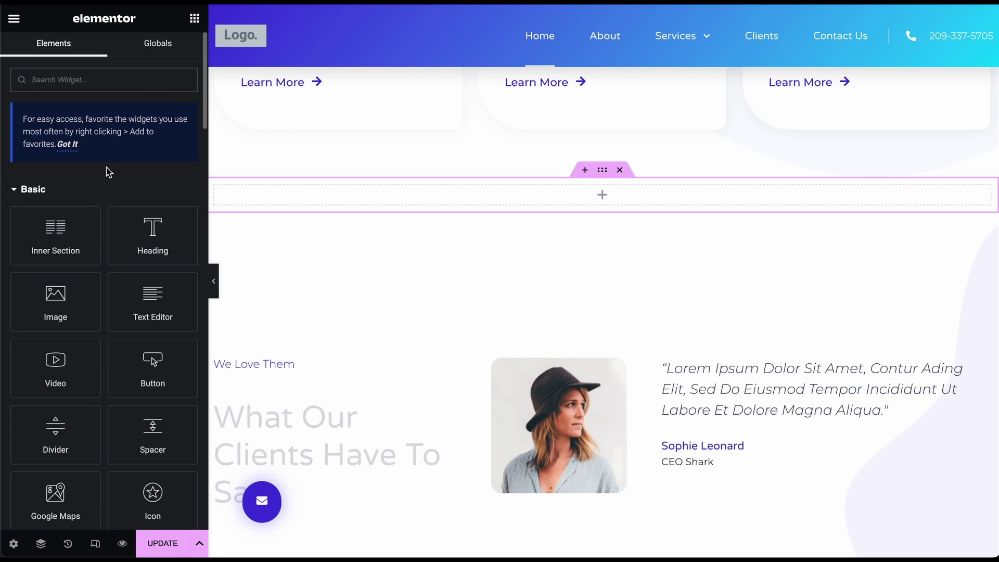
pyautogui.moveTo(156, 240); pyautogui.dragTo(539, 206)
pyautogui.click(194, 19)
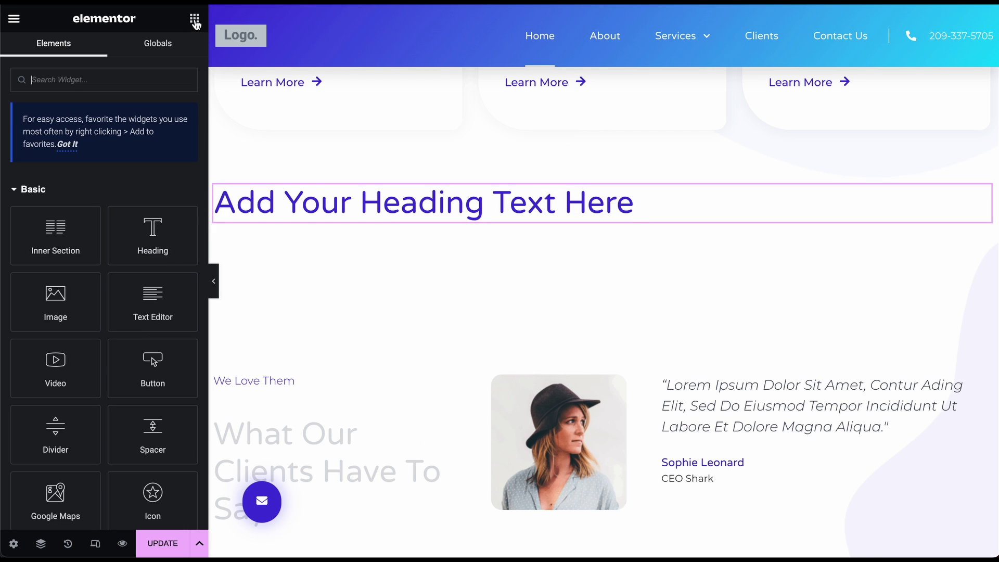
pyautogui.moveTo(56, 229); pyautogui.dragTo(359, 211)
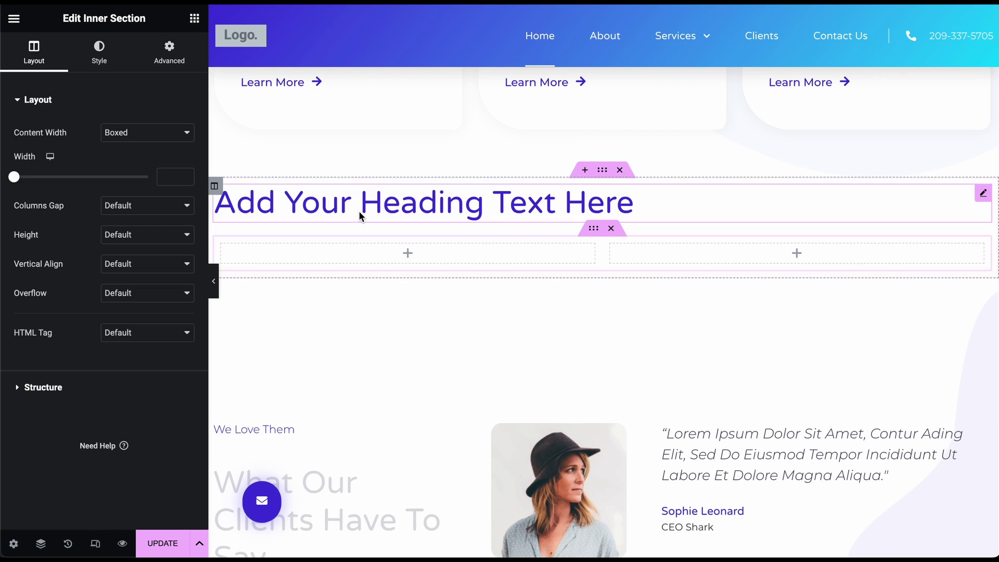
# - Add an Image widget below the inner section and fill it with Post-1.png from the media library
pyautogui.click(195, 20)
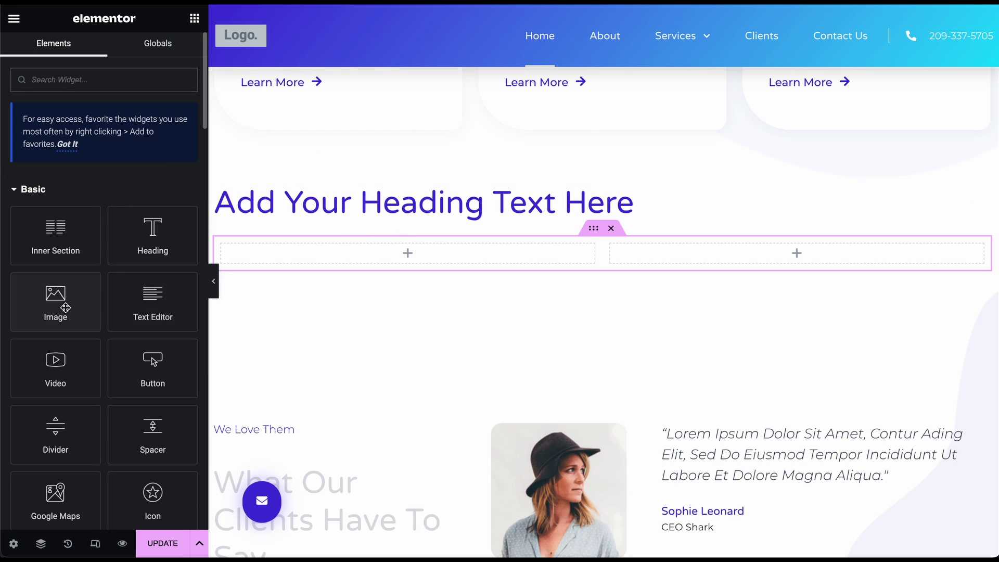
pyautogui.moveTo(64, 307); pyautogui.dragTo(388, 271)
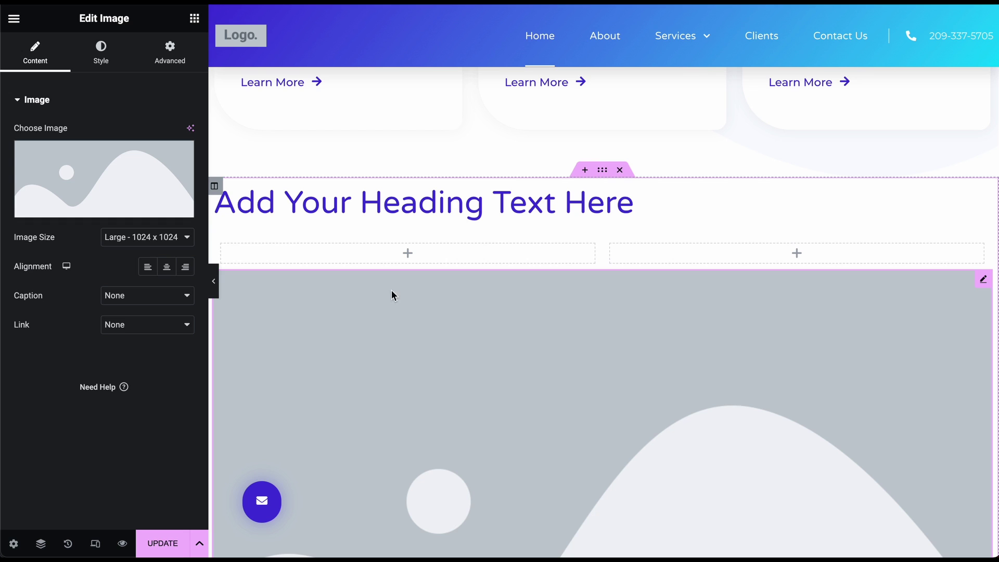
pyautogui.scroll(-10, 437, 311)
pyautogui.scroll(10, 437, 311)
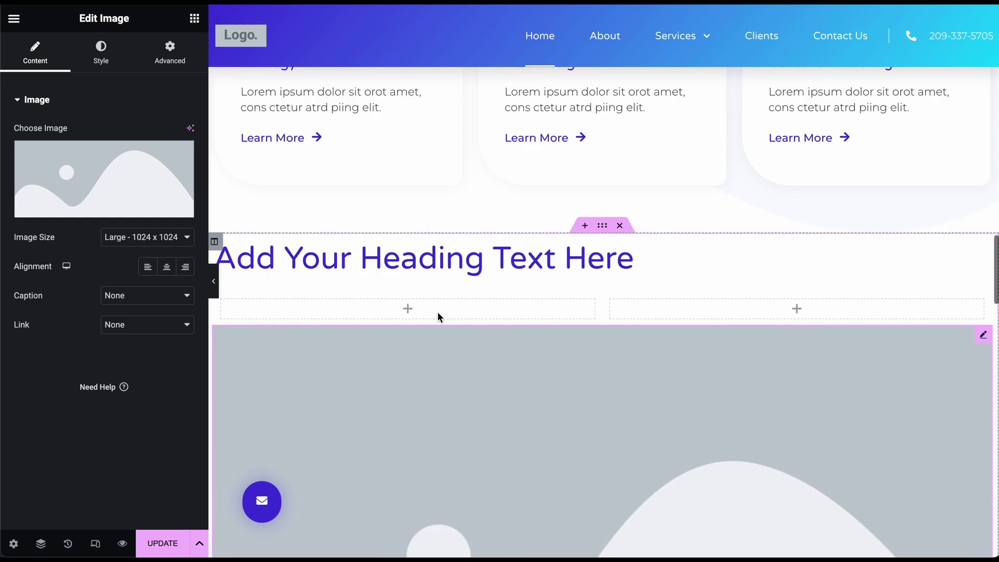
pyautogui.moveTo(92, 185)
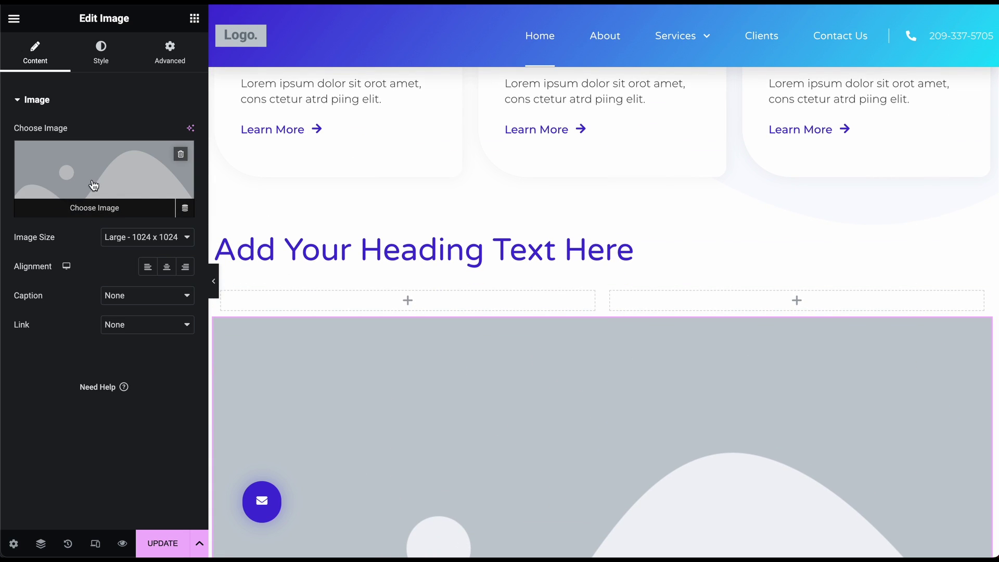
pyautogui.click(106, 211)
pyautogui.click(239, 178)
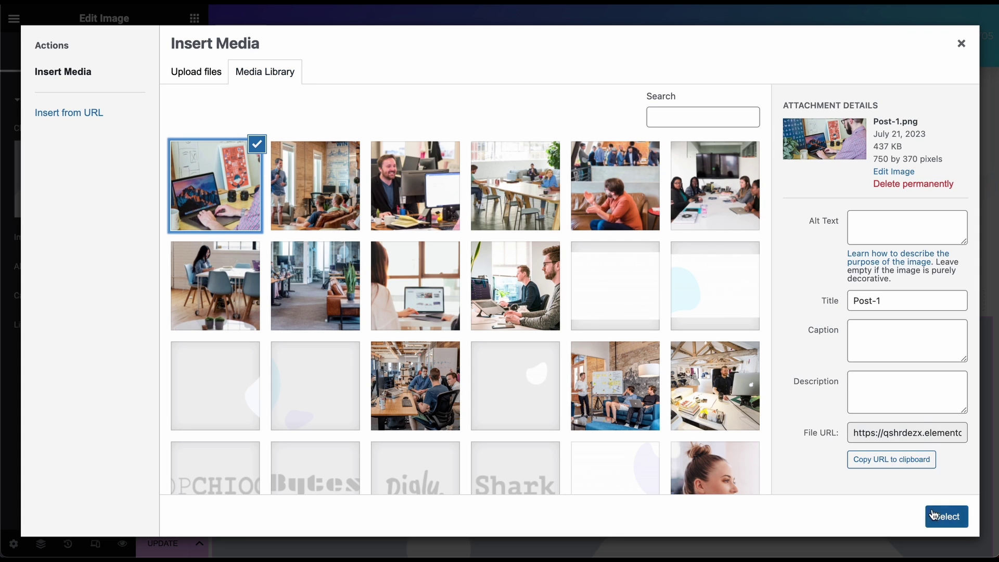
pyautogui.click(933, 515)
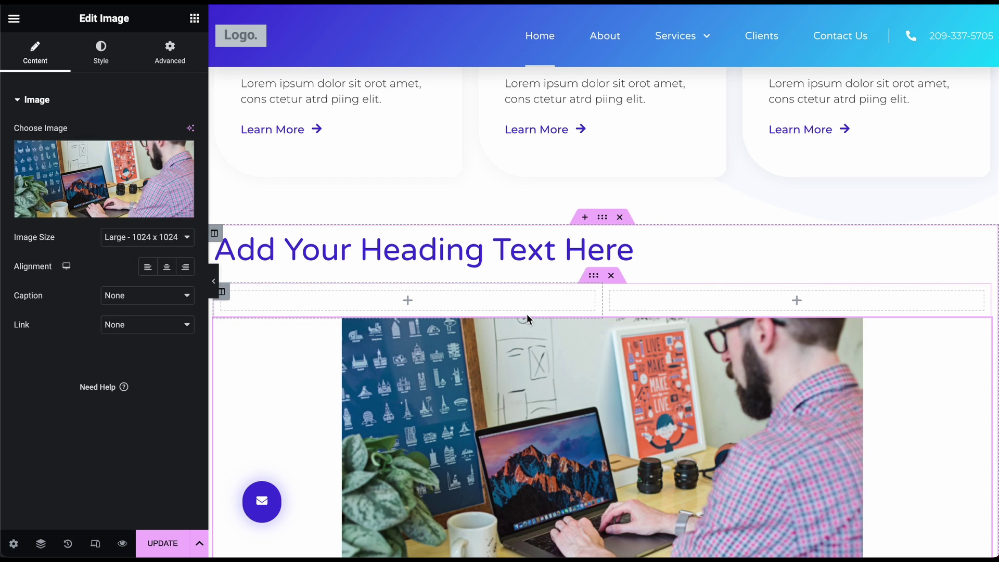
# - Replace the placeholder heading text at the top of the added section with "New Section"
pyautogui.scroll(-6, 527, 314)
pyautogui.scroll(6, 527, 314)
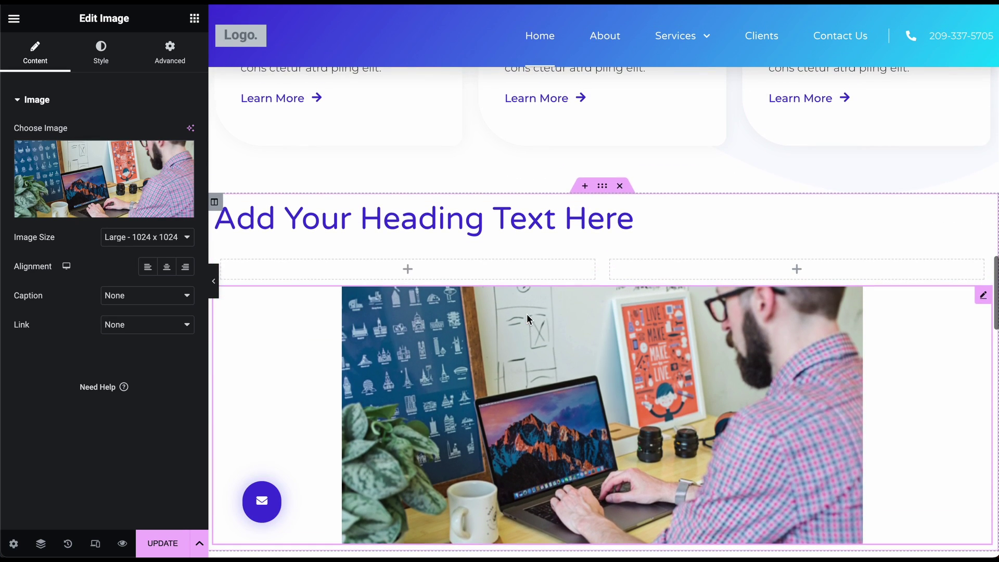
pyautogui.tripleClick(444, 218)
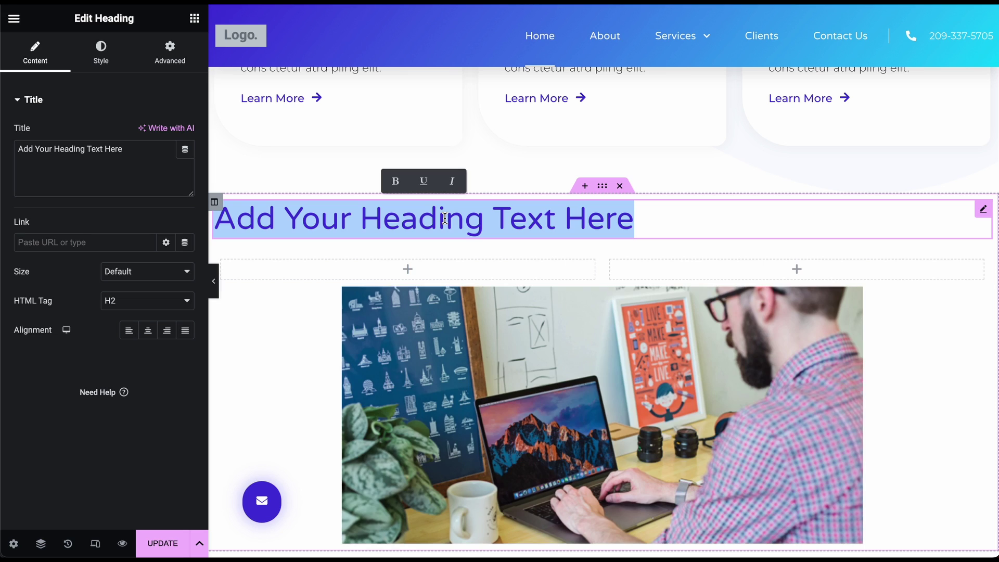
pyautogui.write('New Section')
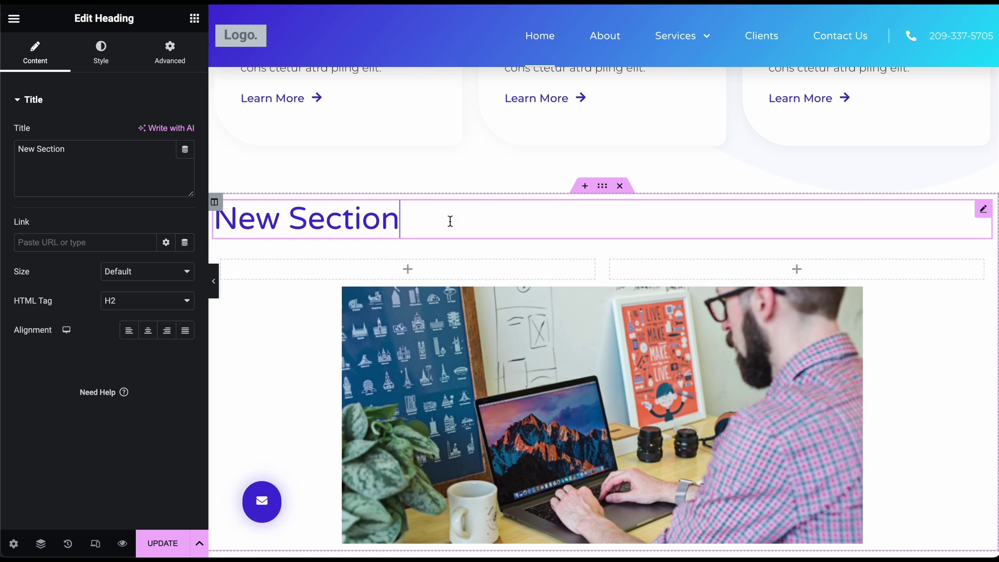
# - Place a Video widget in the left column of the inner section
pyautogui.click(408, 270)
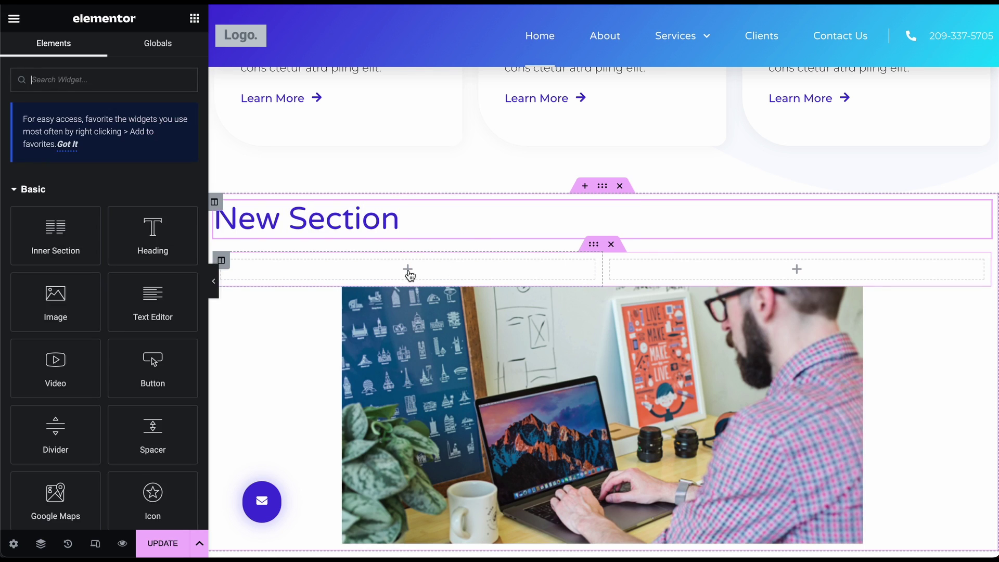
pyautogui.scroll(-3, 73, 249)
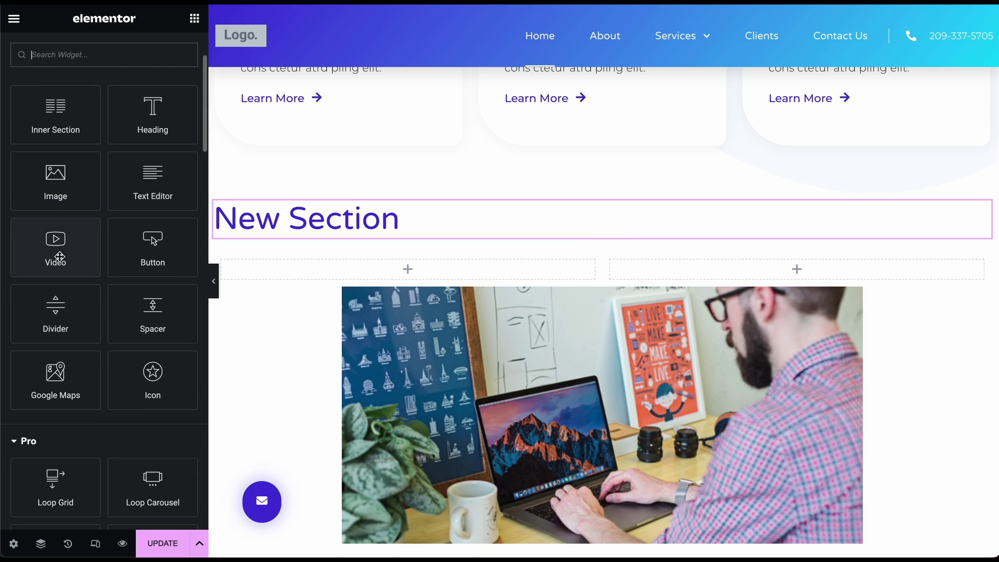
pyautogui.moveTo(80, 240); pyautogui.dragTo(404, 267)
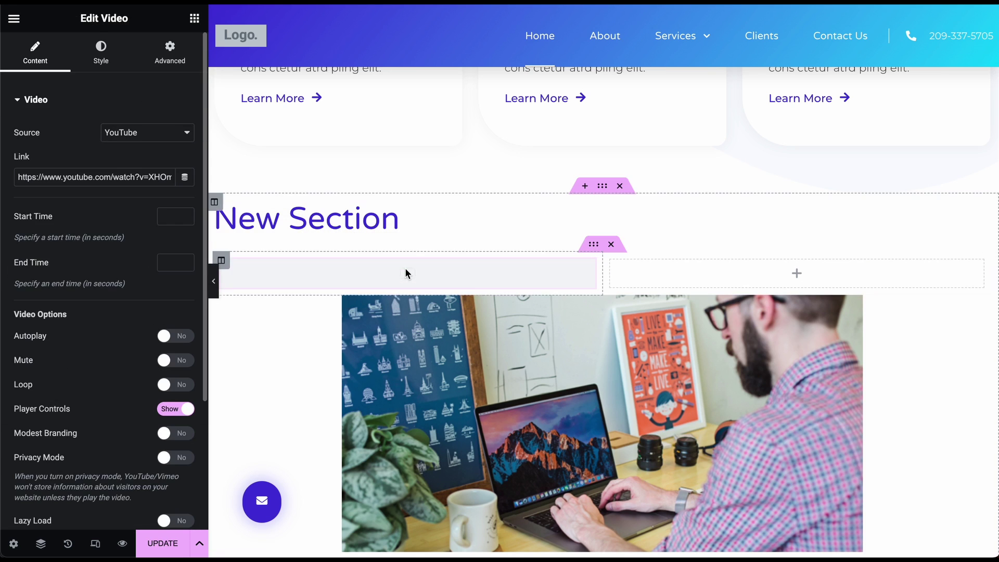
# - Add a Button widget below the video in the left column and center its alignment
pyautogui.click(194, 19)
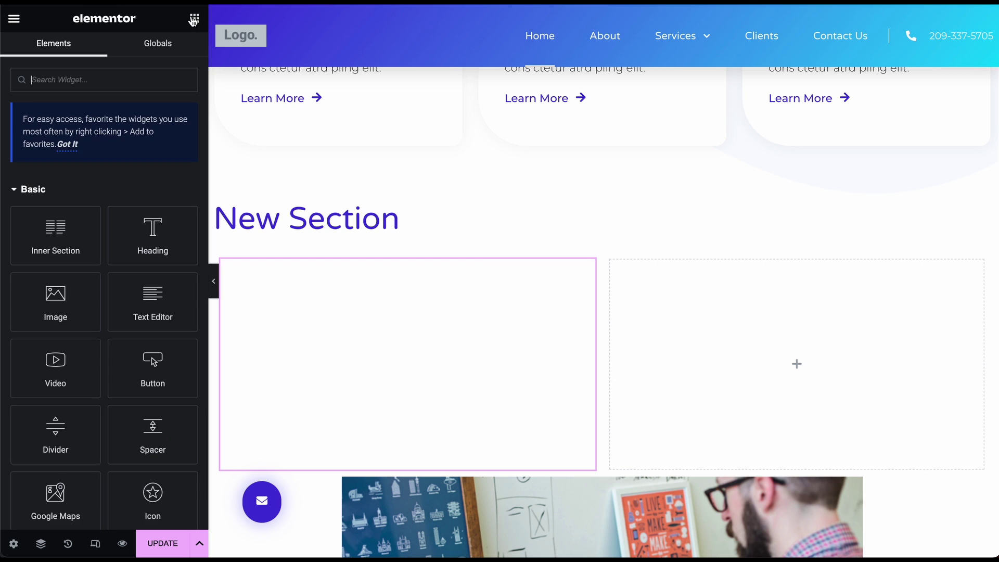
pyautogui.moveTo(152, 361); pyautogui.dragTo(489, 464)
pyautogui.scroll(-1, 489, 409)
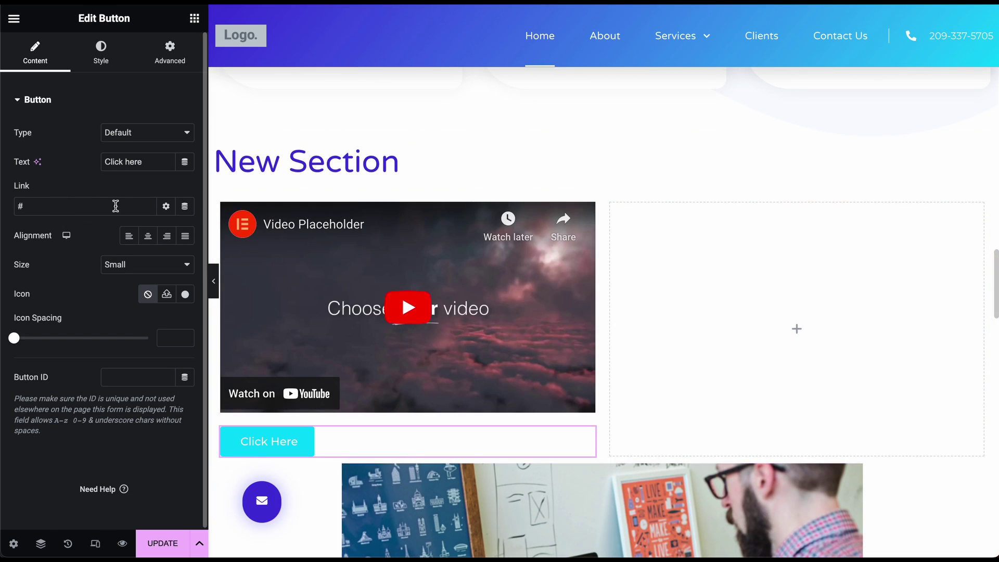
pyautogui.click(149, 237)
pyautogui.scroll(1, 422, 320)
# - Add a Heading widget to the empty right column of the inner section
pyautogui.click(190, 19)
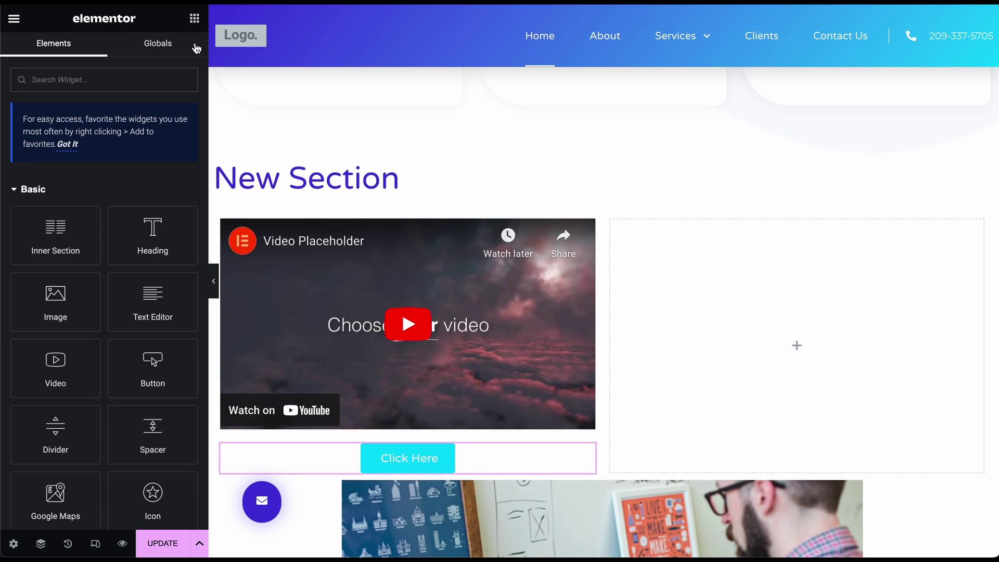
pyautogui.scroll(-3, 149, 284)
pyautogui.scroll(2, 78, 416)
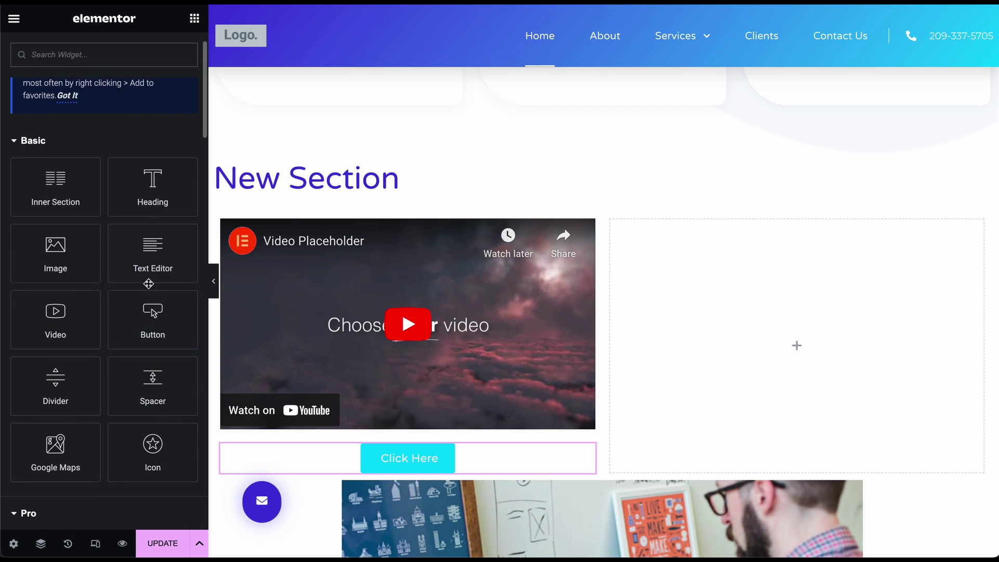
pyautogui.moveTo(132, 185); pyautogui.dragTo(714, 310)
pyautogui.click(192, 21)
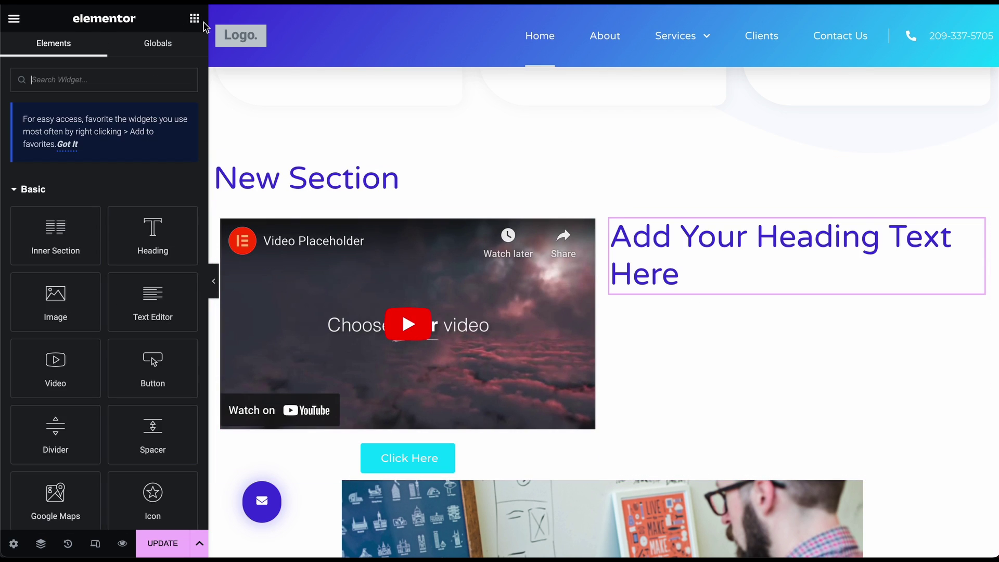
pyautogui.moveTo(49, 235)
pyautogui.mouseDown()
pyautogui.moveTo(716, 312)
pyautogui.moveTo(720, 322)
pyautogui.moveTo(725, 223)
pyautogui.moveTo(617, 203)
pyautogui.moveTo(674, 241)
pyautogui.moveTo(693, 203)
pyautogui.moveTo(700, 400)
pyautogui.moveTo(686, 282)
pyautogui.moveTo(715, 314)
pyautogui.moveTo(171, 196)
pyautogui.moveTo(56, 229)
pyautogui.mouseUp()
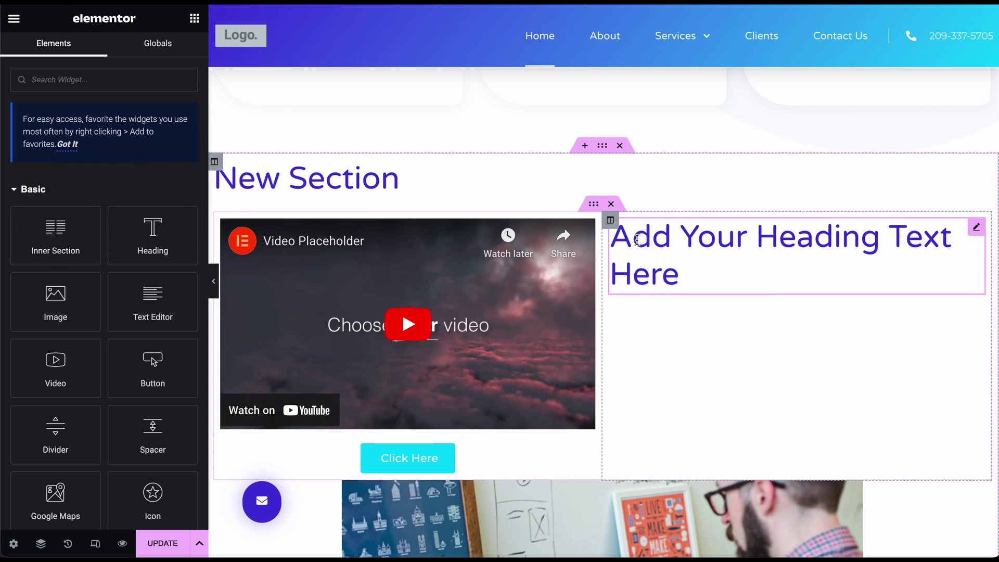
# - Delete the whole section titled New Section from the home page
pyautogui.scroll(-1, 591, 320)
pyautogui.scroll(1, 591, 319)
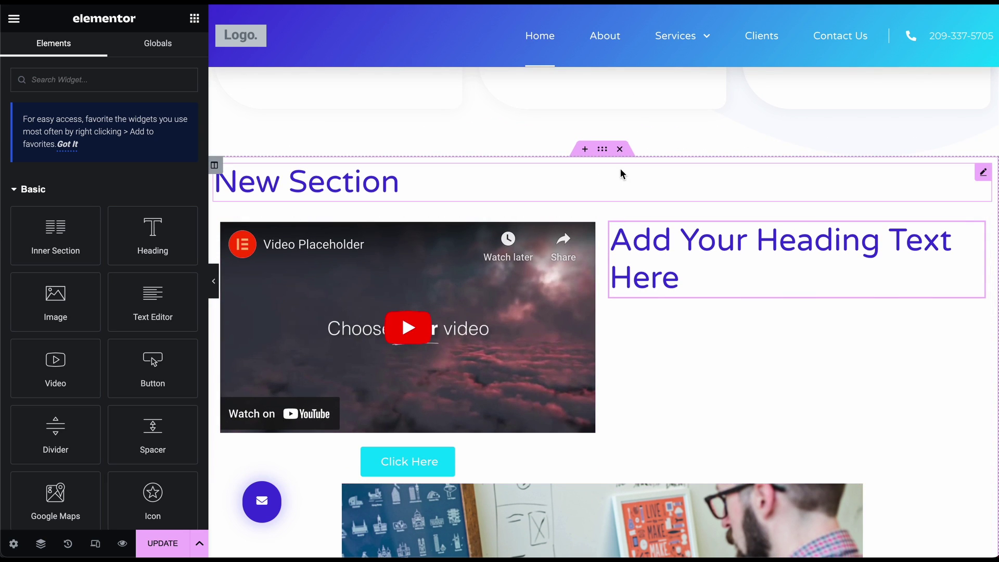
pyautogui.click(619, 150)
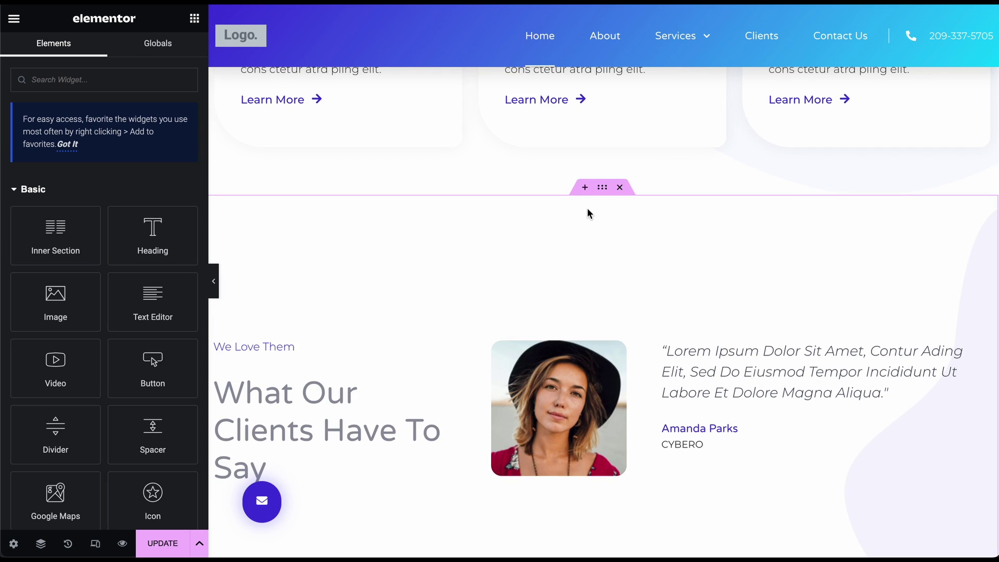
# - Open the template library for a new section above the testimonials, and look through the Blocks, Pages and My Templates collections
pyautogui.click(583, 189)
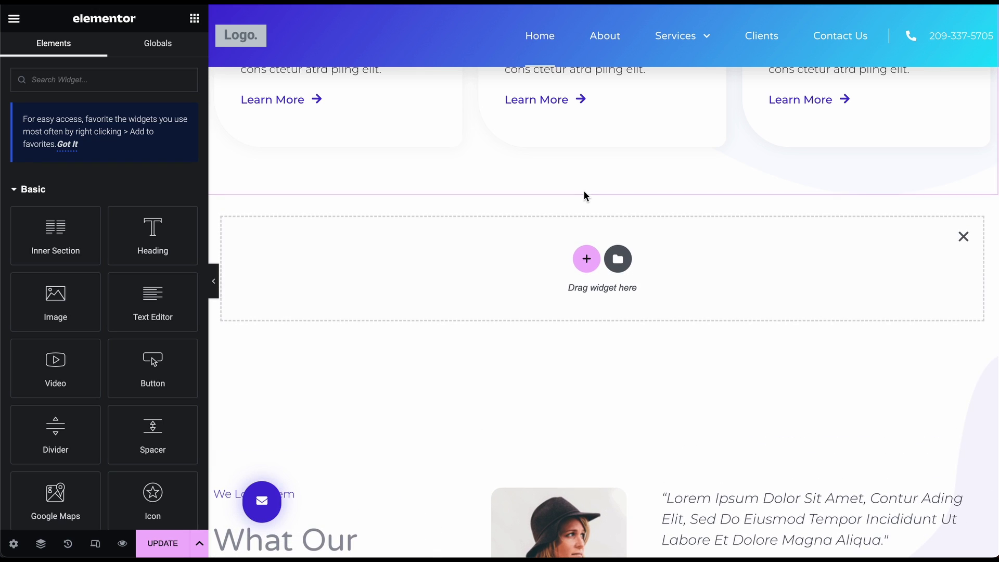
pyautogui.click(619, 260)
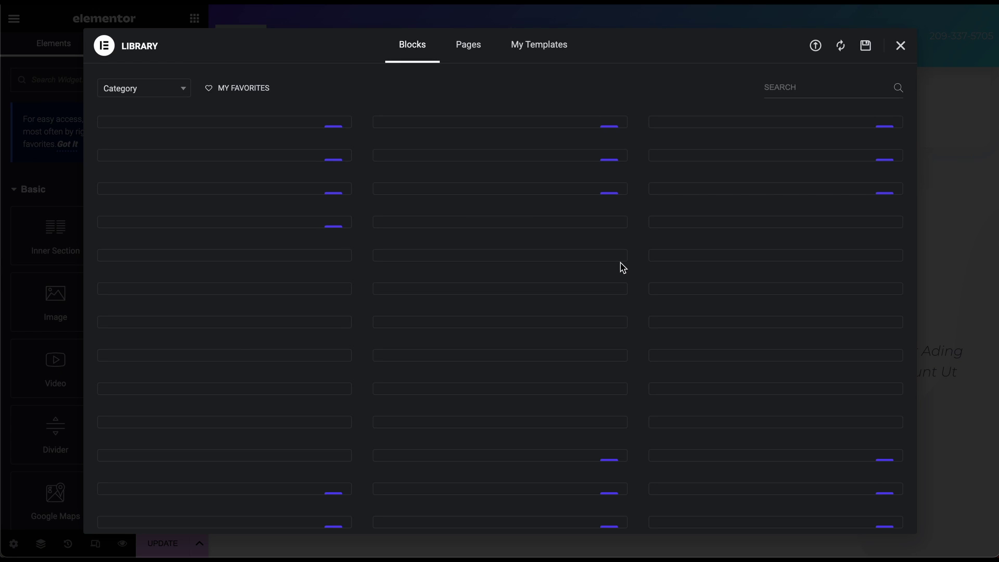
pyautogui.click(474, 56)
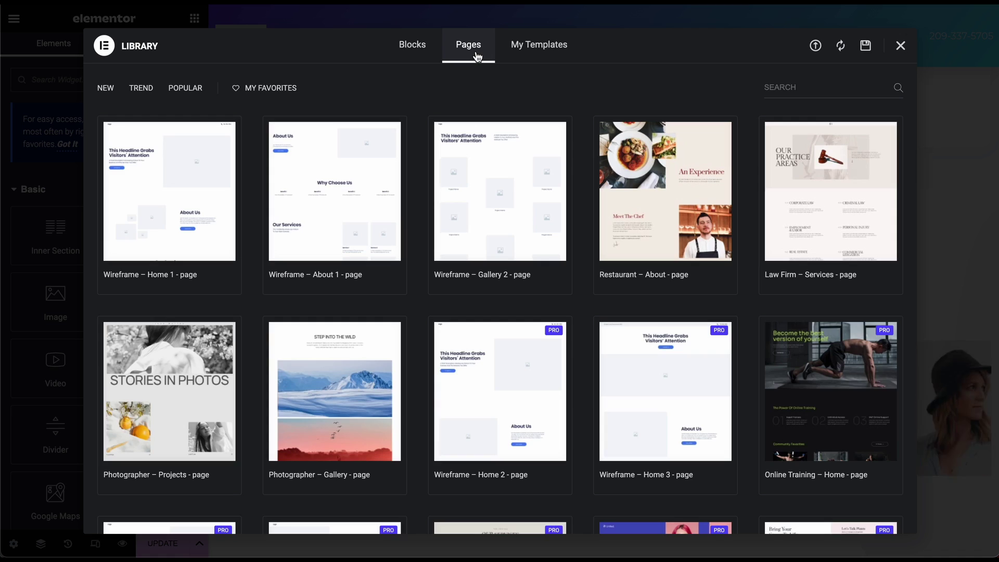
pyautogui.click(534, 56)
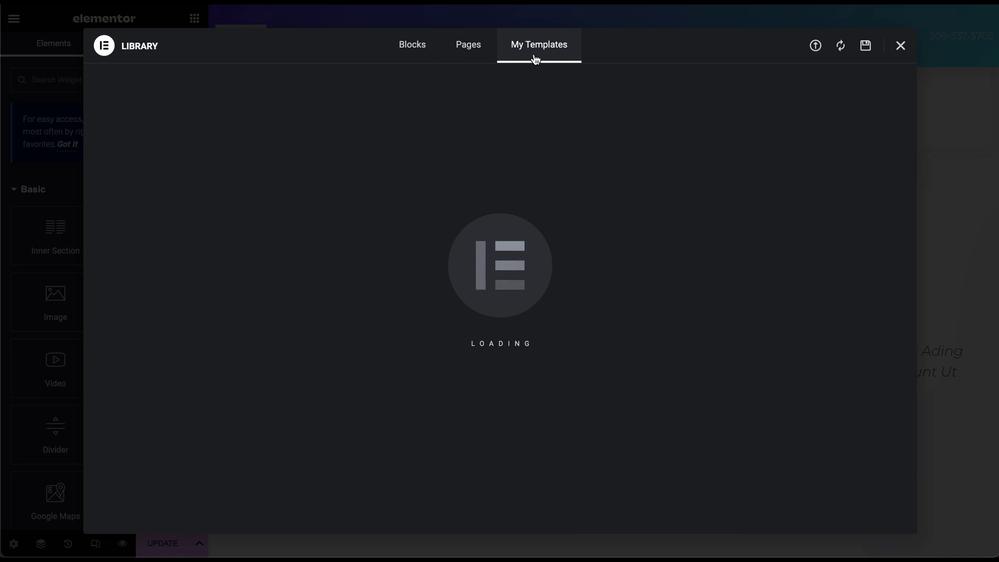
pyautogui.click(417, 54)
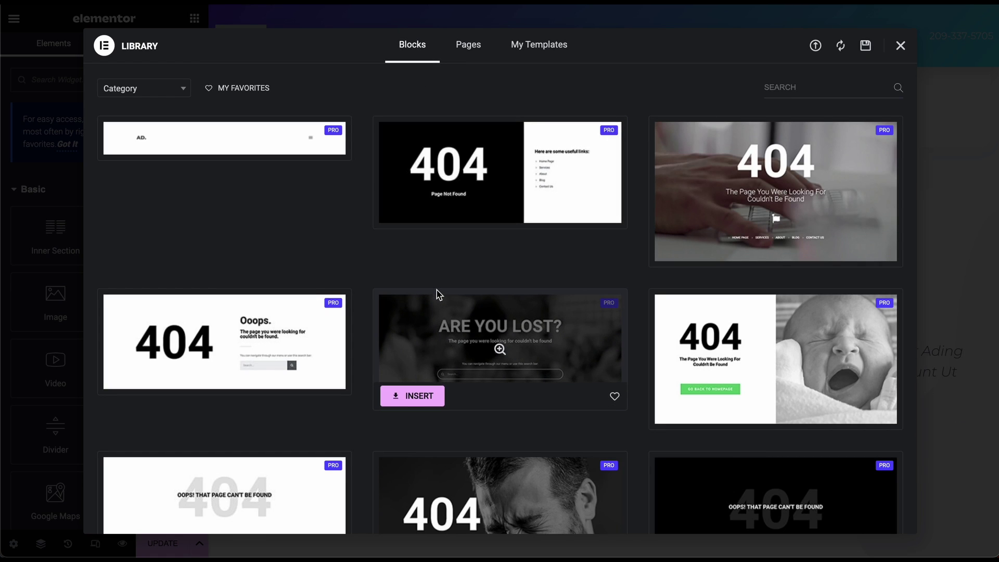
pyautogui.scroll(-4, 438, 293)
pyautogui.scroll(-4, 438, 295)
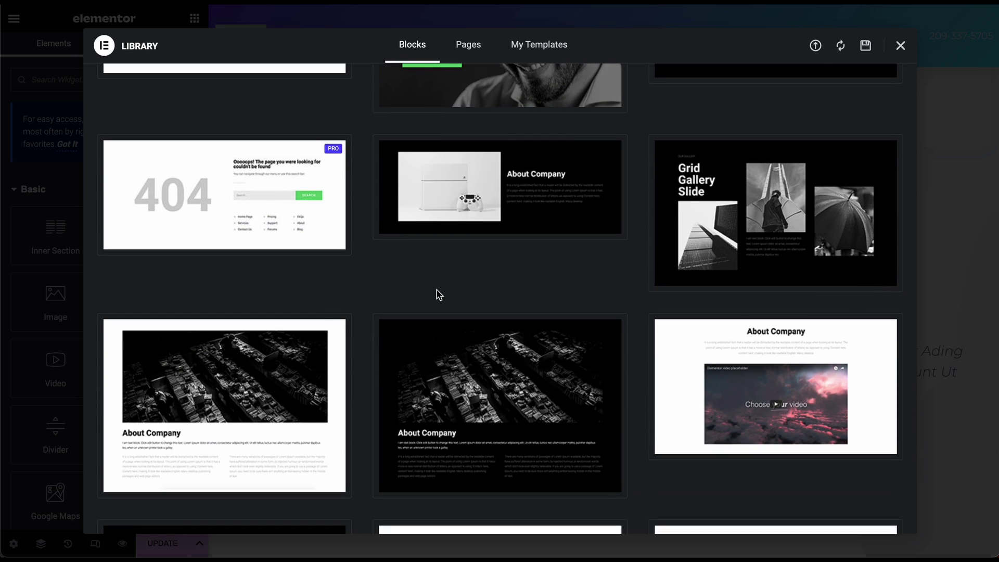
pyautogui.scroll(-2, 440, 295)
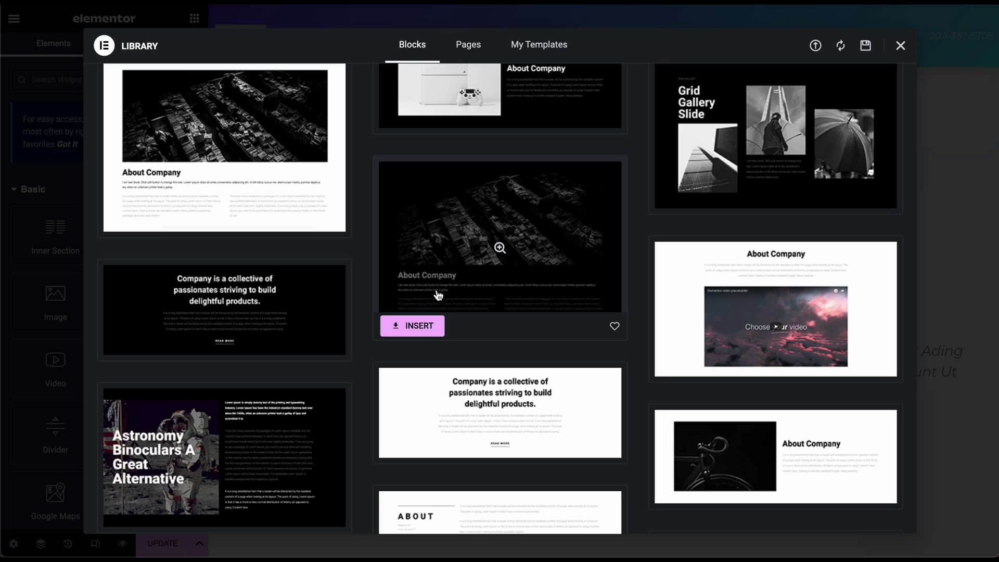
pyautogui.scroll(-4, 377, 359)
pyautogui.scroll(15, 376, 360)
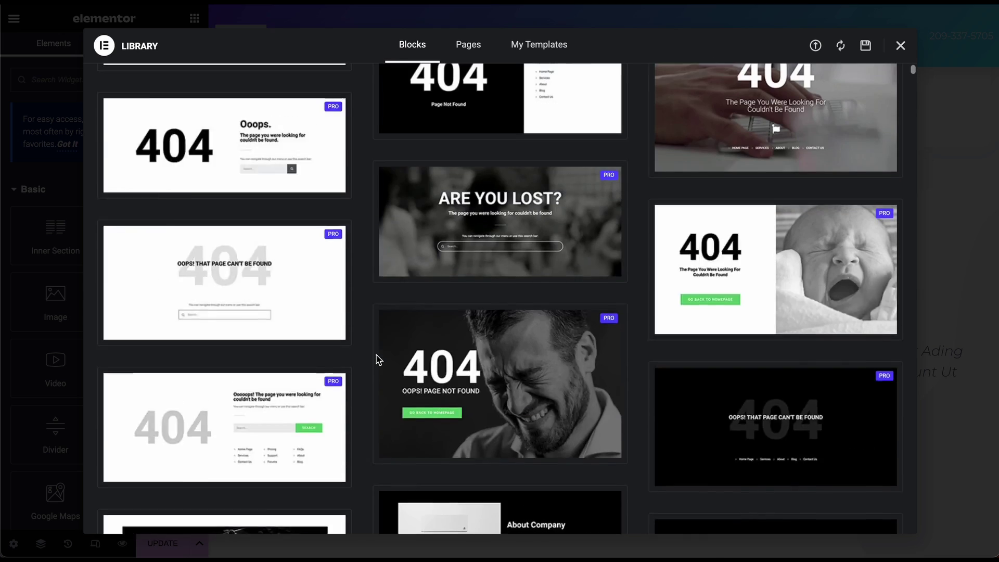
# - Insert the black About Company block with the white game console photo from the library's Blocks collection
pyautogui.scroll(-10, 375, 384)
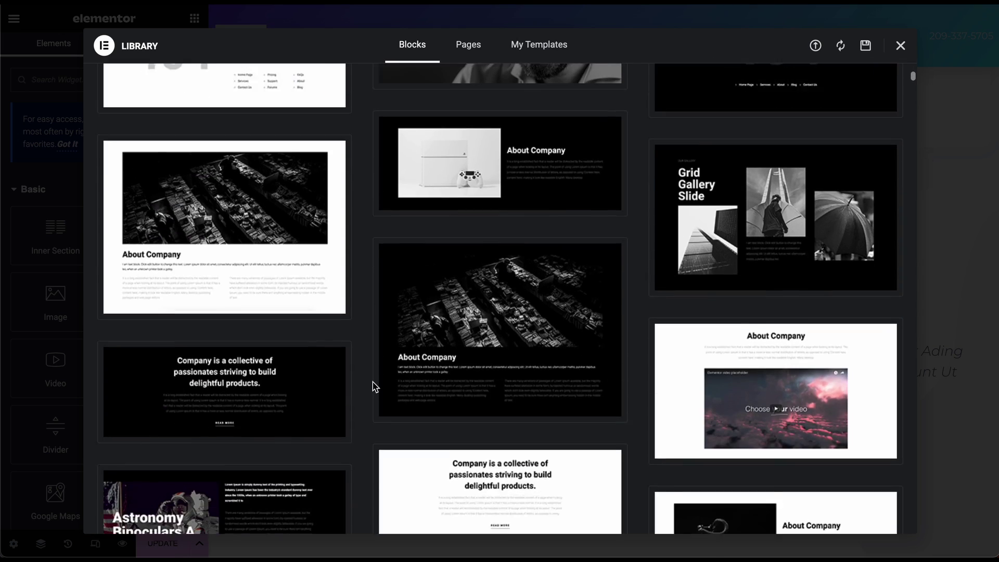
pyautogui.scroll(-2, 372, 386)
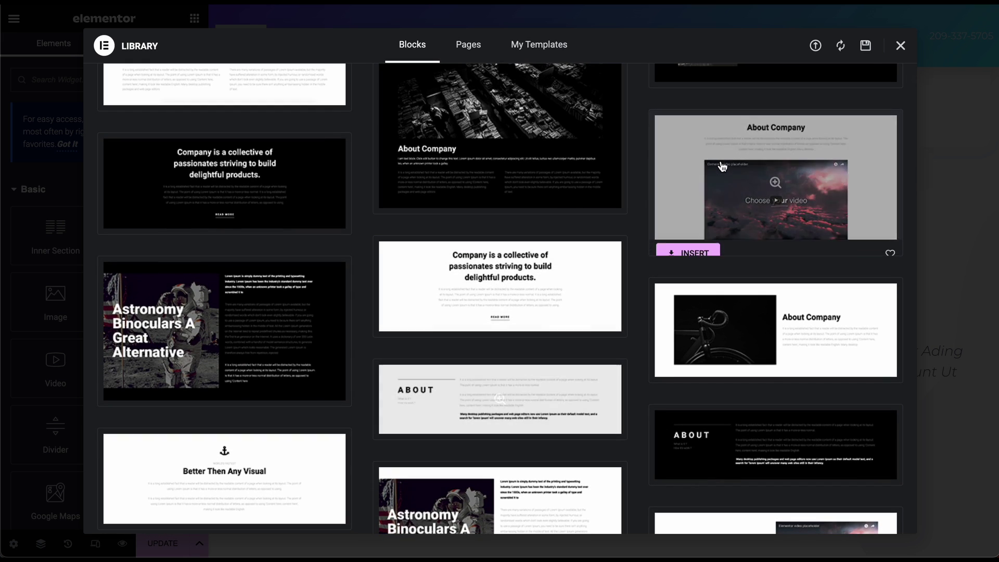
pyautogui.scroll(-5, 274, 317)
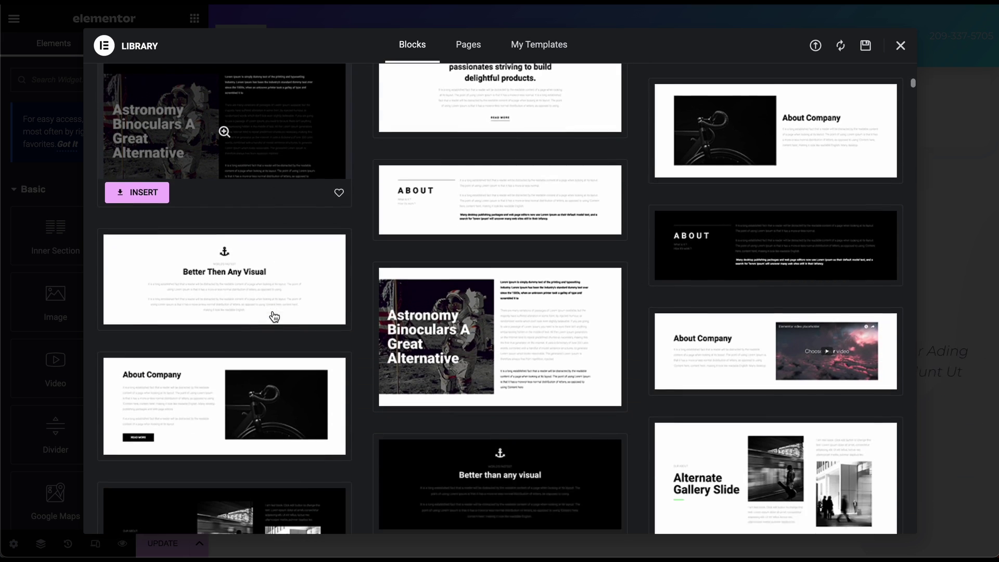
pyautogui.scroll(-2, 274, 317)
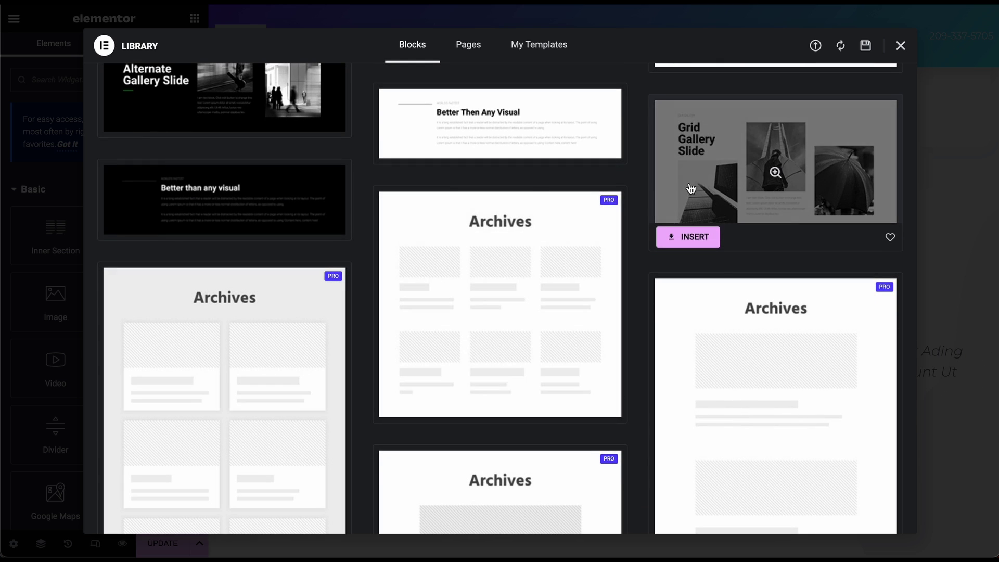
pyautogui.scroll(-8, 502, 260)
pyautogui.scroll(-3, 502, 260)
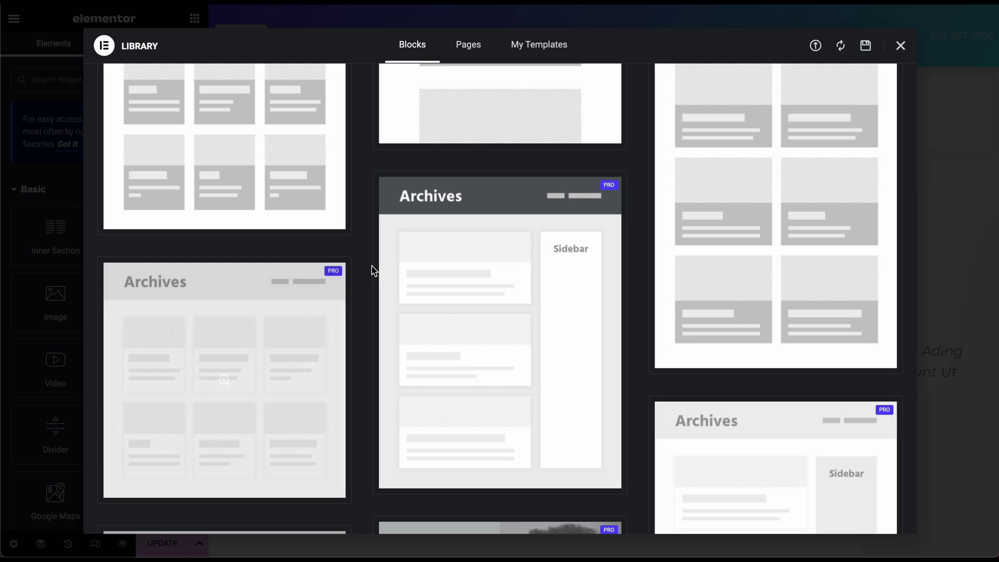
pyautogui.scroll(-6, 372, 269)
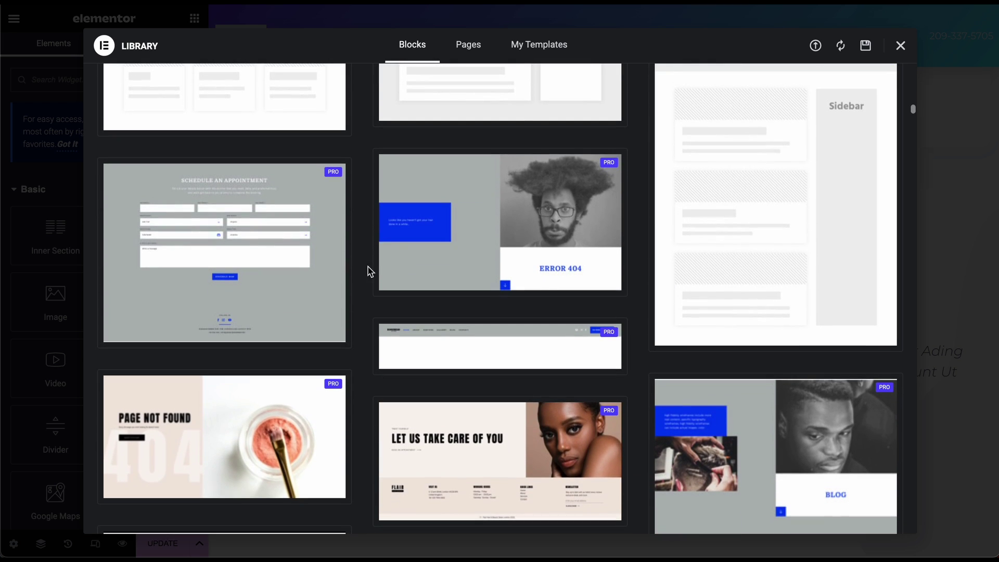
pyautogui.scroll(-4, 364, 273)
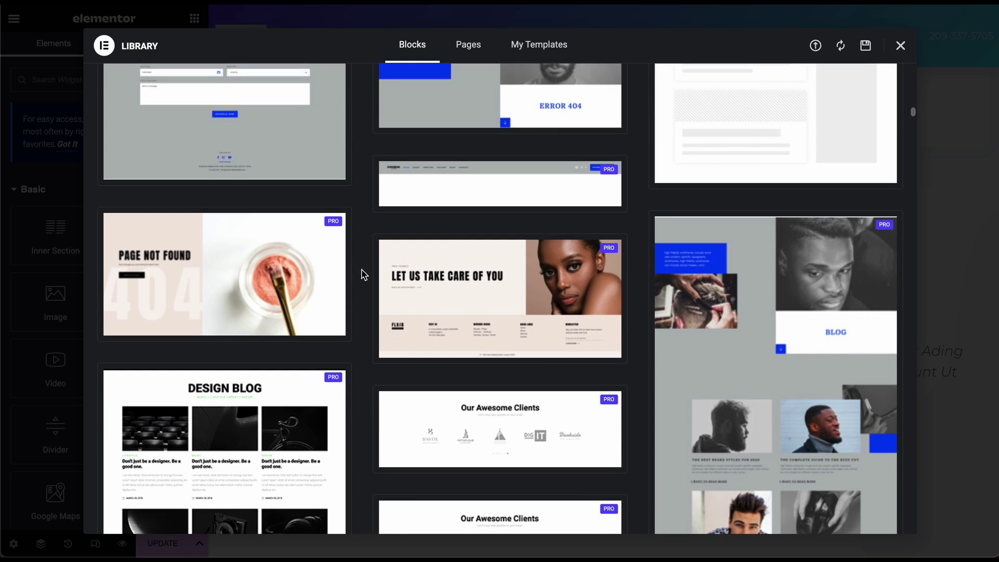
pyautogui.scroll(-6, 364, 275)
pyautogui.scroll(15, 364, 274)
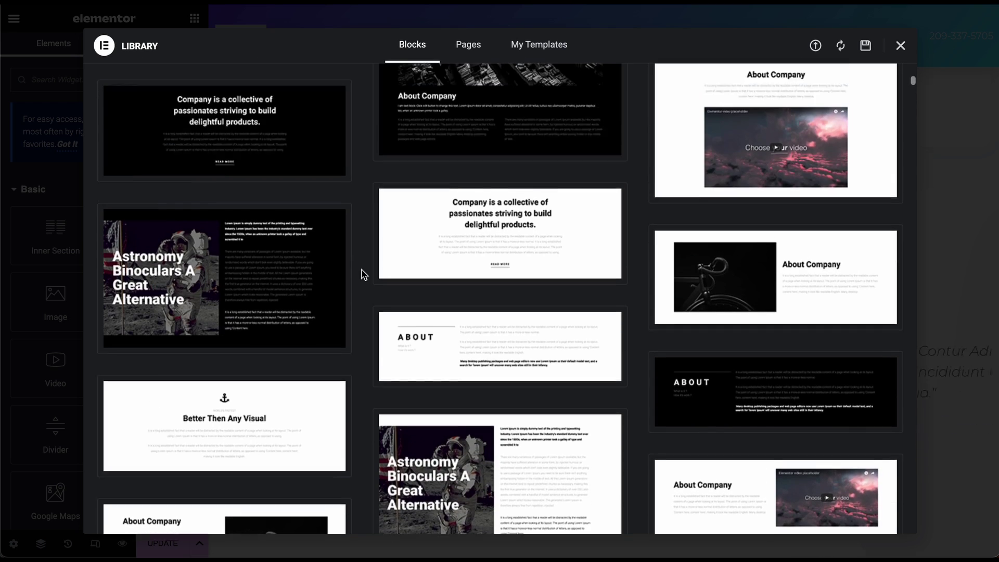
pyautogui.scroll(9, 364, 274)
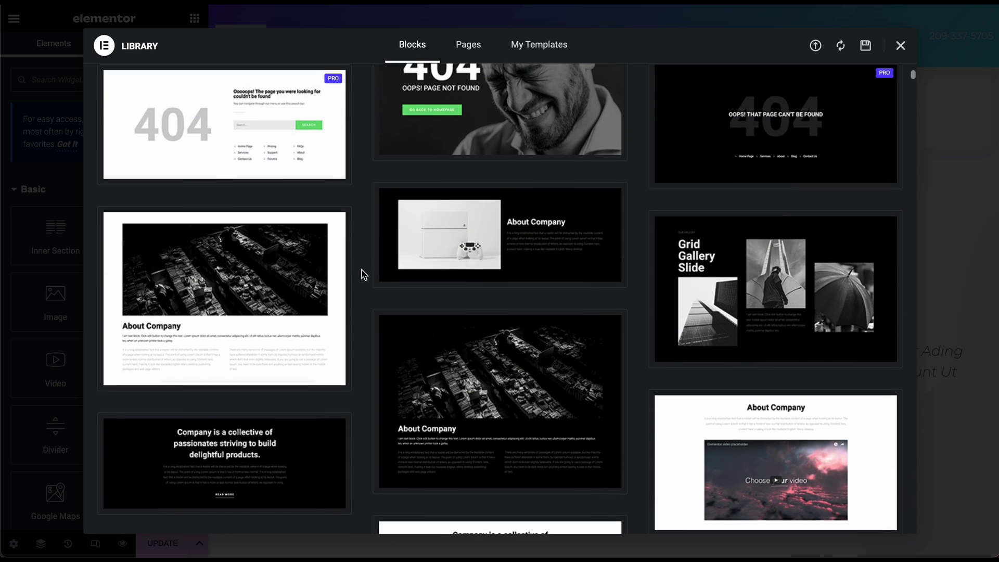
pyautogui.scroll(1, 363, 274)
pyautogui.moveTo(522, 268)
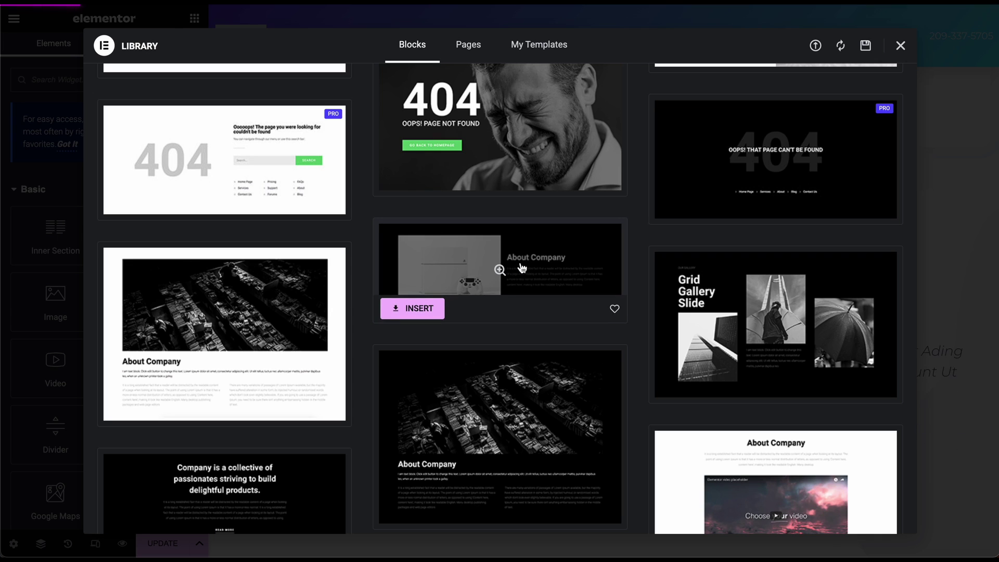
pyautogui.click(421, 311)
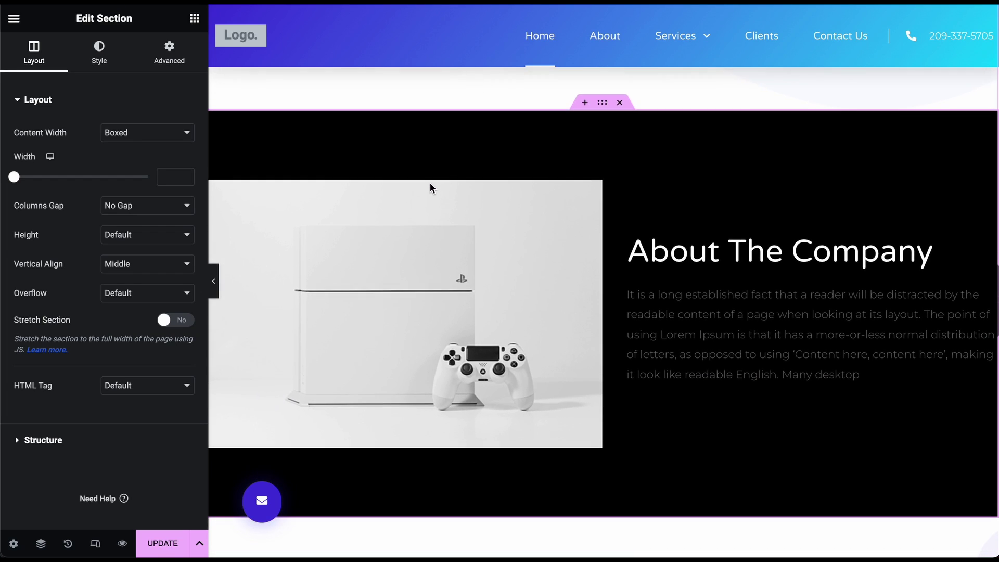
# - Replace the console image in the About The Company section with the media library photo of a man presenting to seated colleagues
pyautogui.scroll(2, 430, 183)
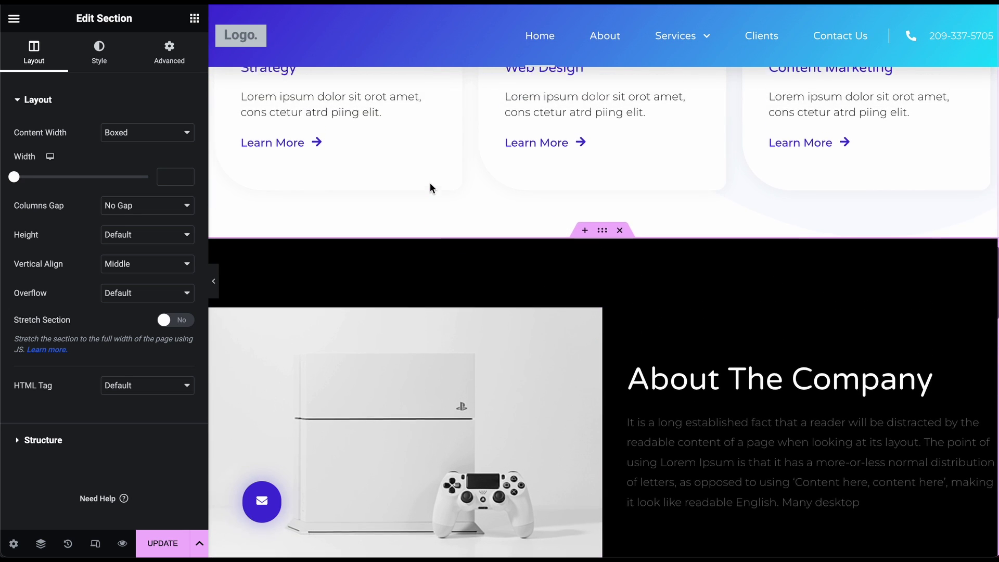
pyautogui.scroll(-3, 430, 183)
pyautogui.scroll(1, 430, 183)
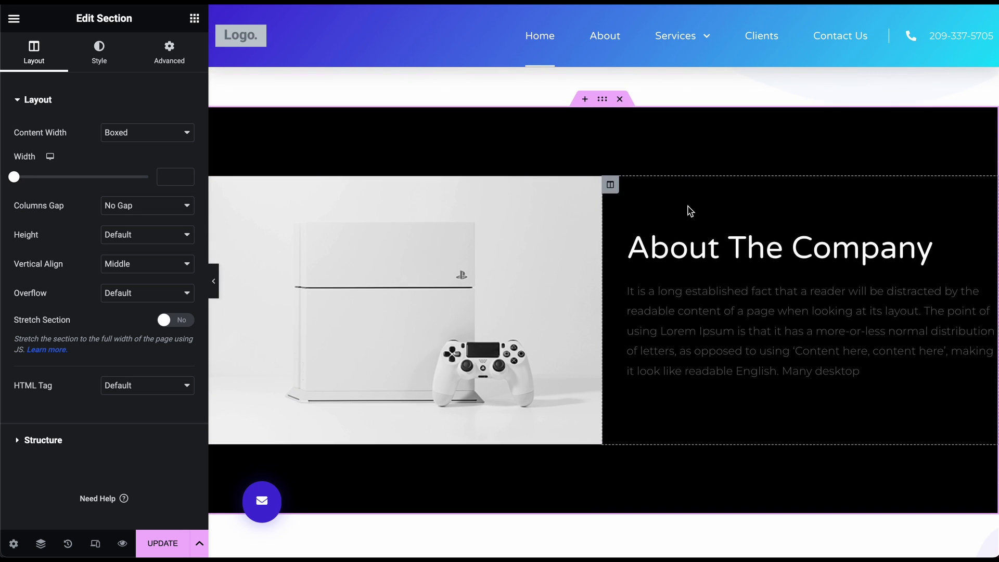
pyautogui.scroll(2, 666, 195)
pyautogui.scroll(-2, 554, 286)
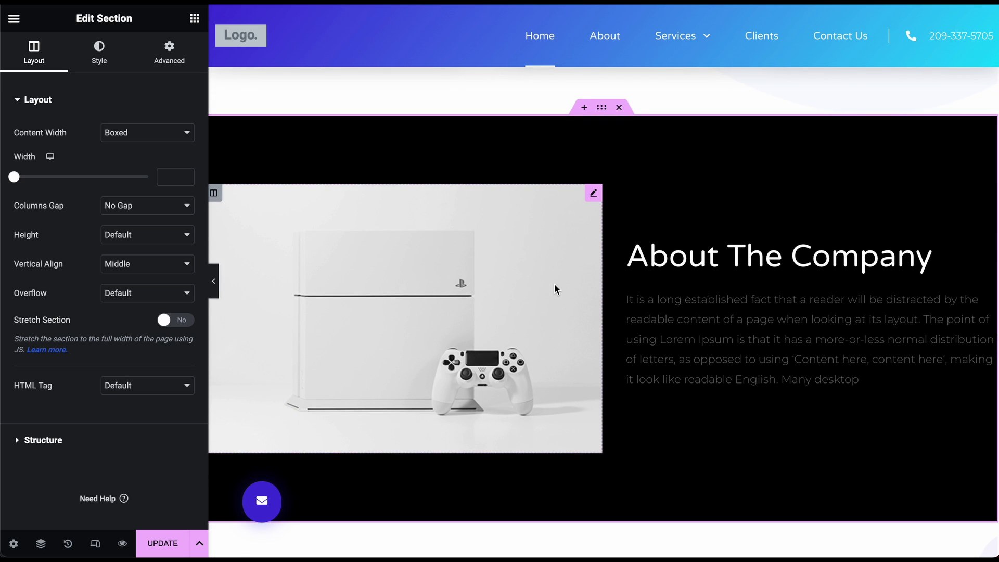
pyautogui.scroll(-1, 554, 285)
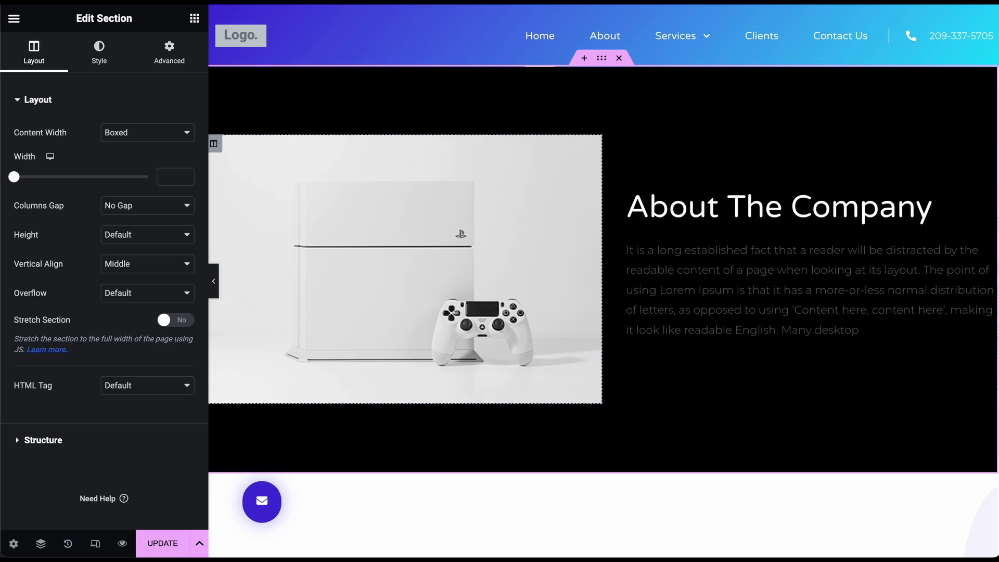
pyautogui.click(591, 147)
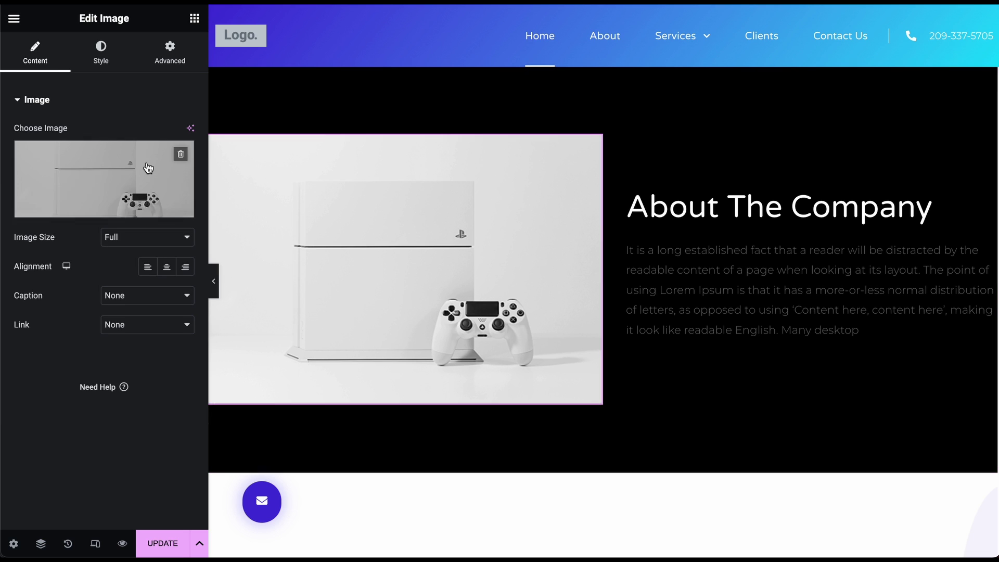
pyautogui.click(99, 203)
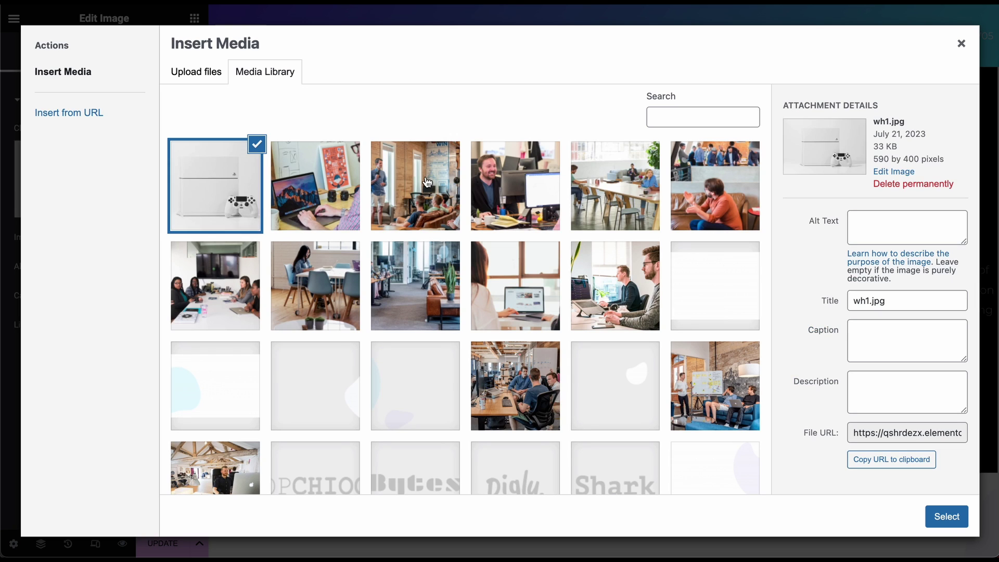
pyautogui.click(426, 182)
pyautogui.click(946, 517)
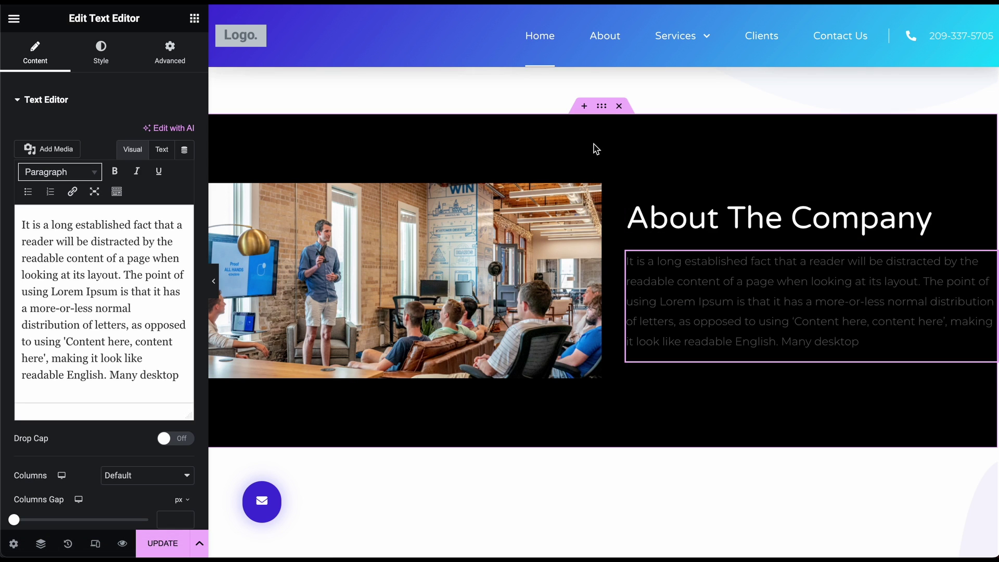
# - Try other background colors for the About The Company section and return it to black, #000000
pyautogui.click(601, 107)
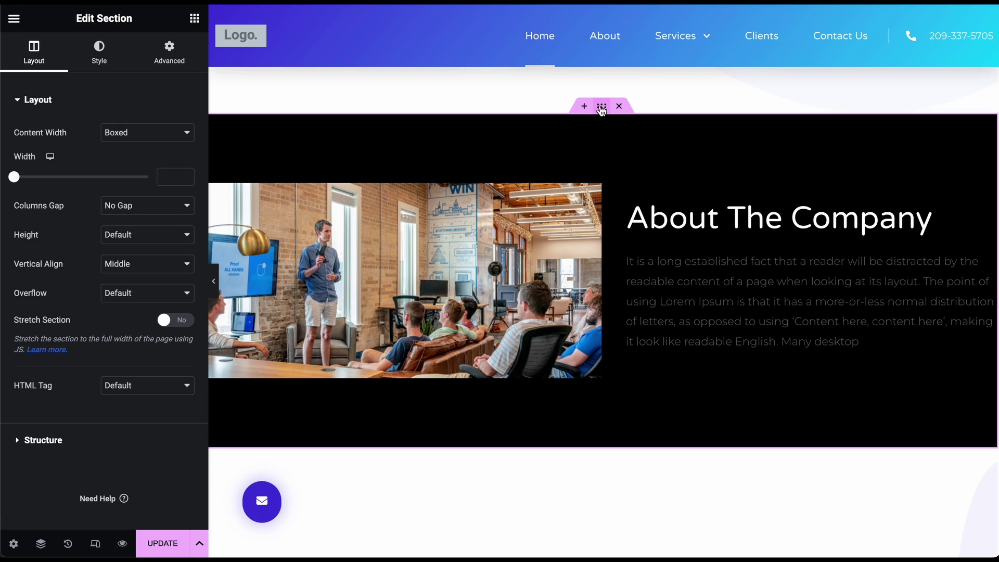
pyautogui.click(100, 58)
pyautogui.click(190, 195)
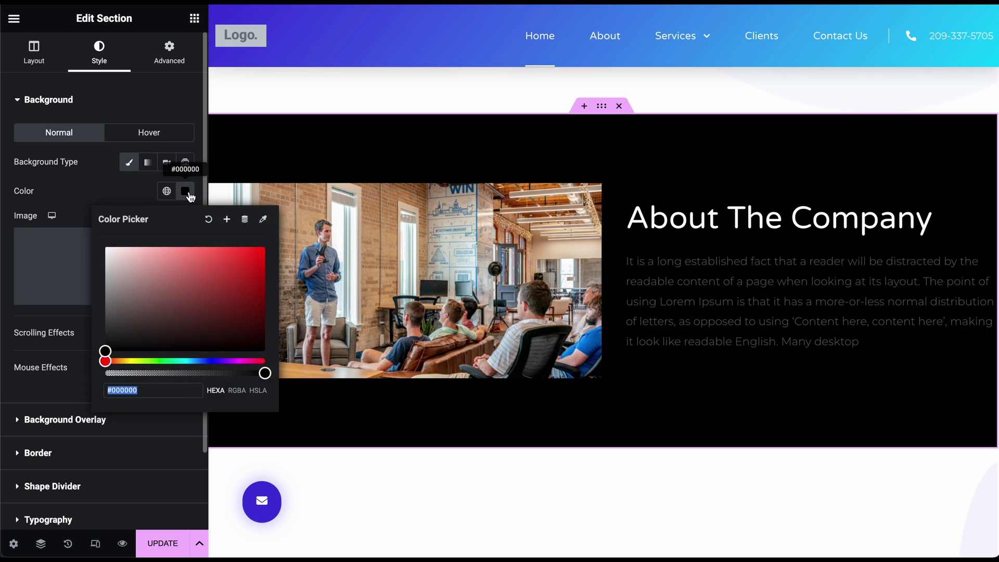
pyautogui.moveTo(214, 283); pyautogui.dragTo(277, 233)
pyautogui.moveTo(205, 271); pyautogui.dragTo(286, 388)
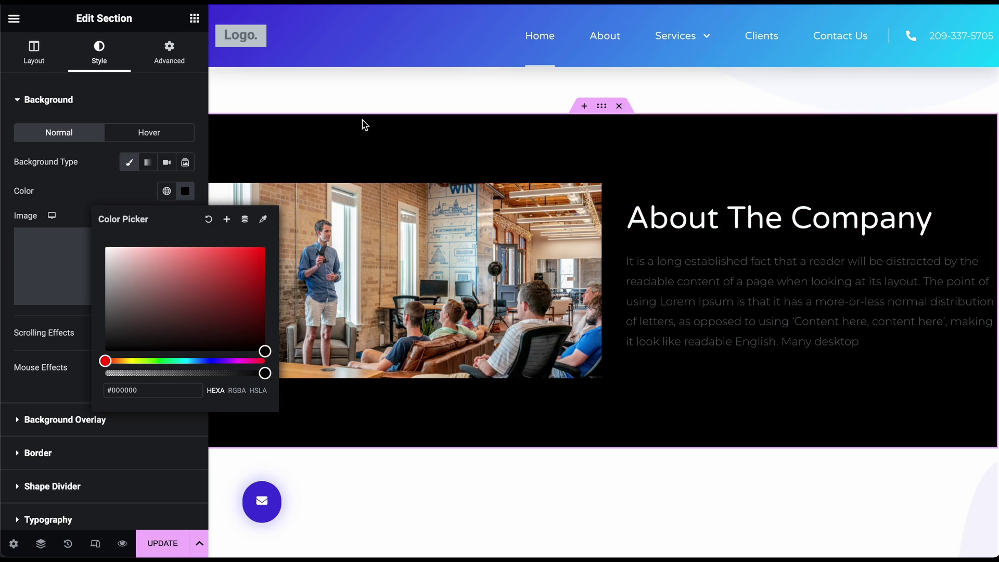
pyautogui.click(367, 89)
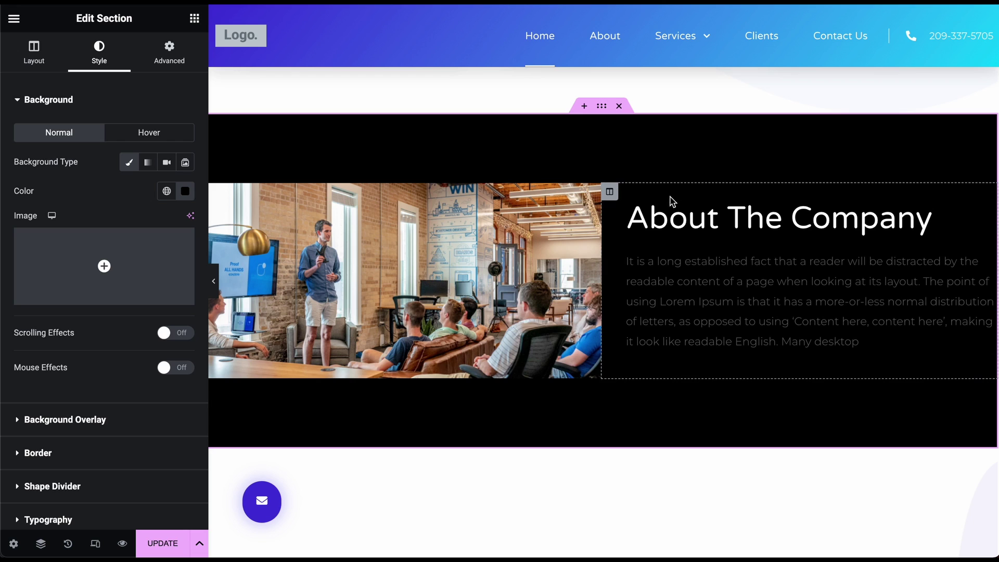
# - Inspect the About The Company heading's title and style options, and the section's background settings
pyautogui.click(664, 216)
pyautogui.doubleClick(137, 151)
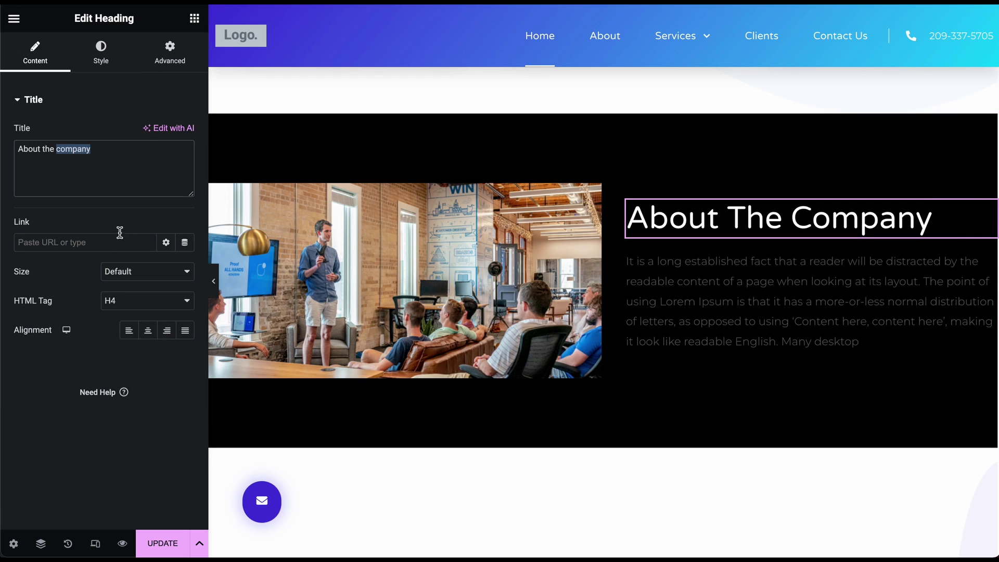
pyautogui.click(101, 54)
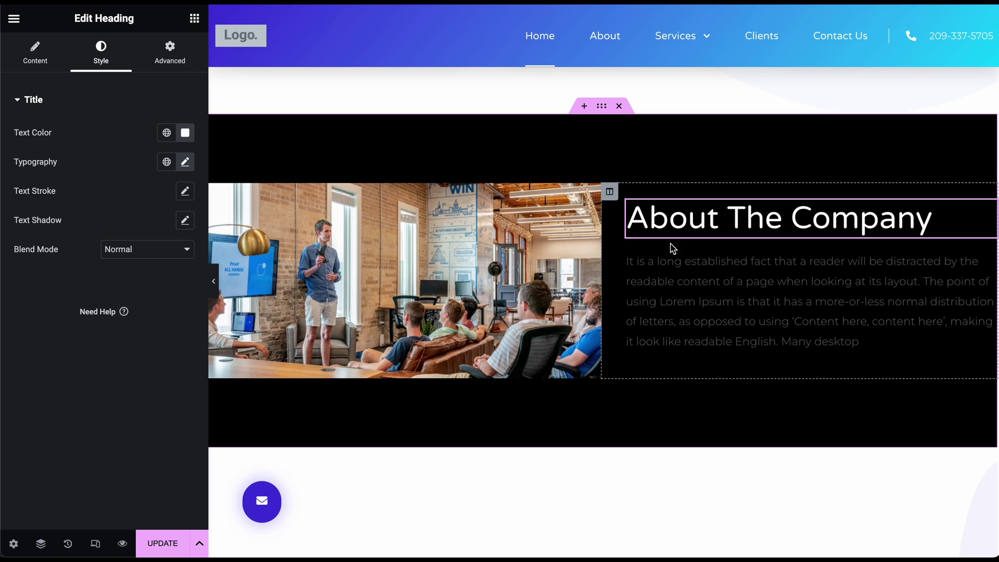
pyautogui.click(601, 108)
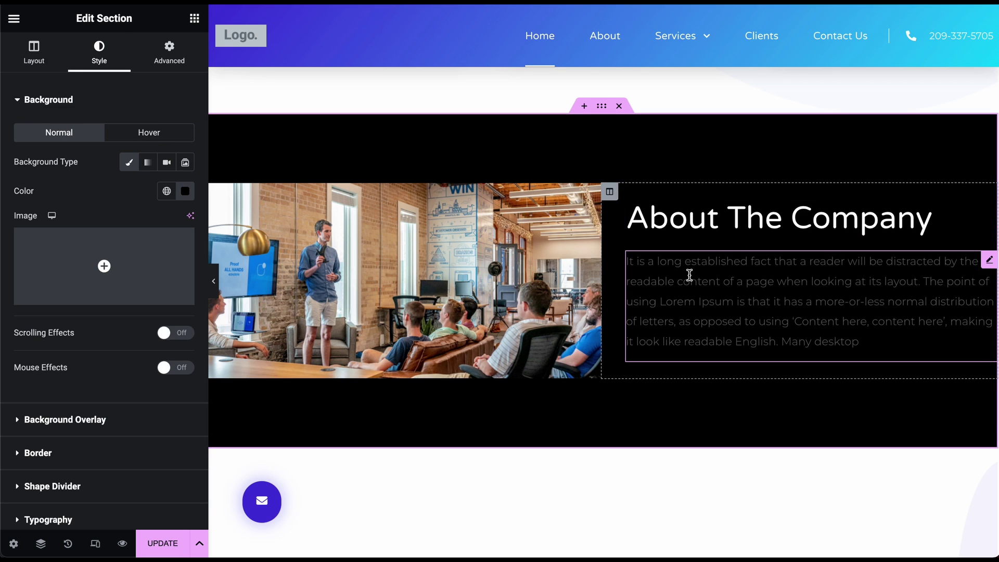
# - Add a Button widget below the paragraph in the About The Company section and open its style options
pyautogui.click(195, 20)
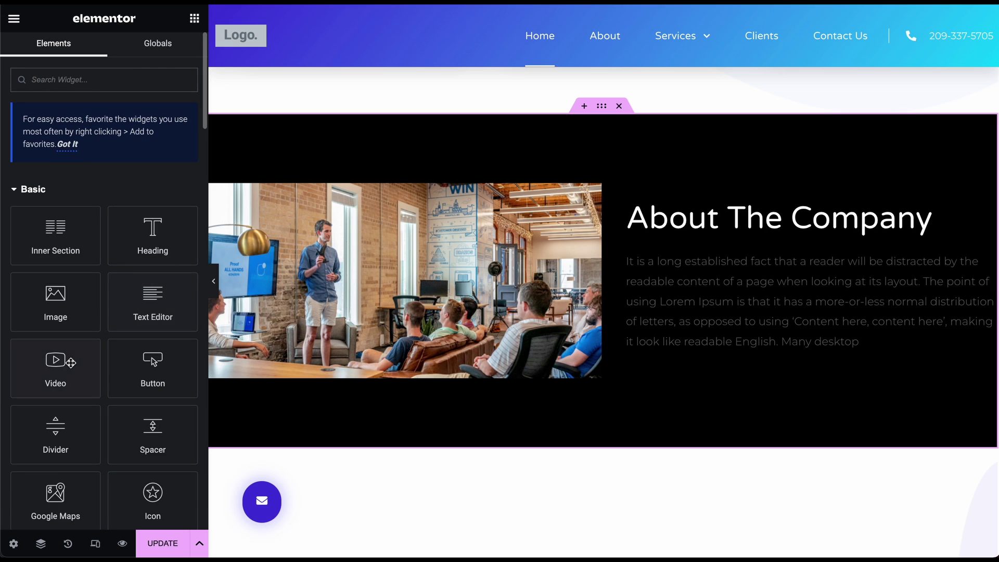
pyautogui.moveTo(163, 375); pyautogui.dragTo(737, 350)
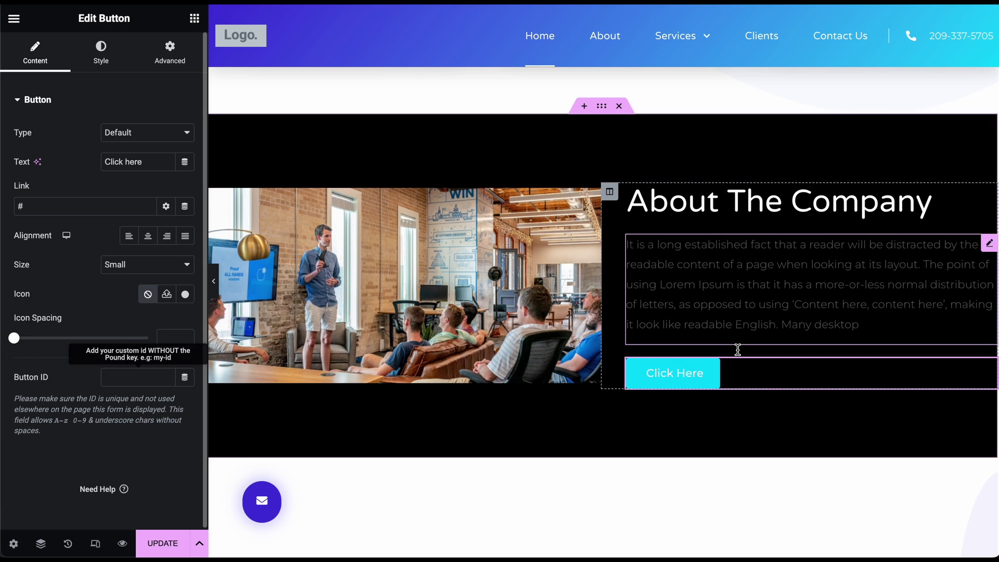
pyautogui.click(101, 54)
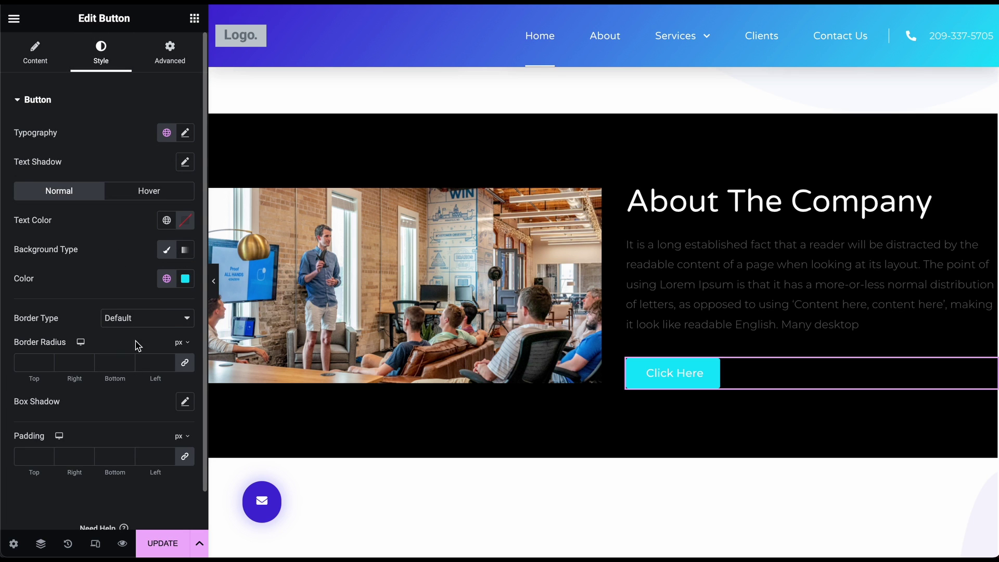
pyautogui.scroll(-5, 624, 149)
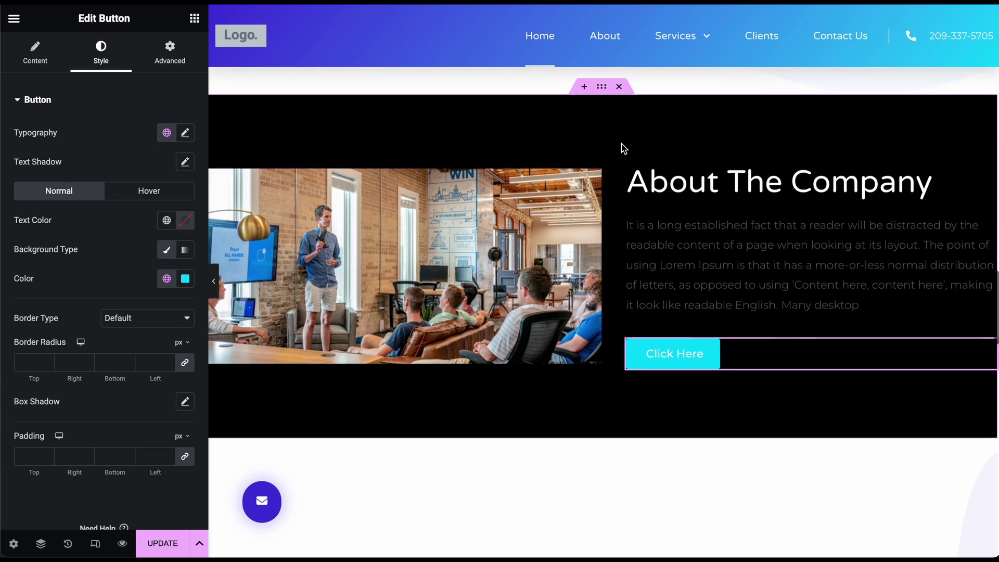
# - Look through the available widgets and the home page sections from the testimonials down to the Boost Your Business banner
pyautogui.scroll(-3, 624, 148)
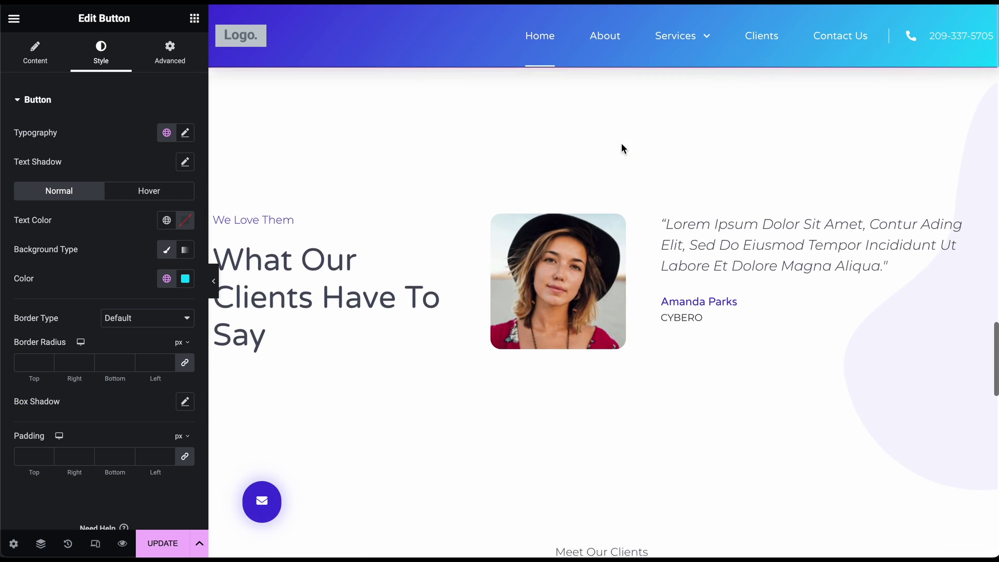
pyautogui.click(194, 18)
pyautogui.scroll(-2, 383, 206)
pyautogui.scroll(-6, 99, 305)
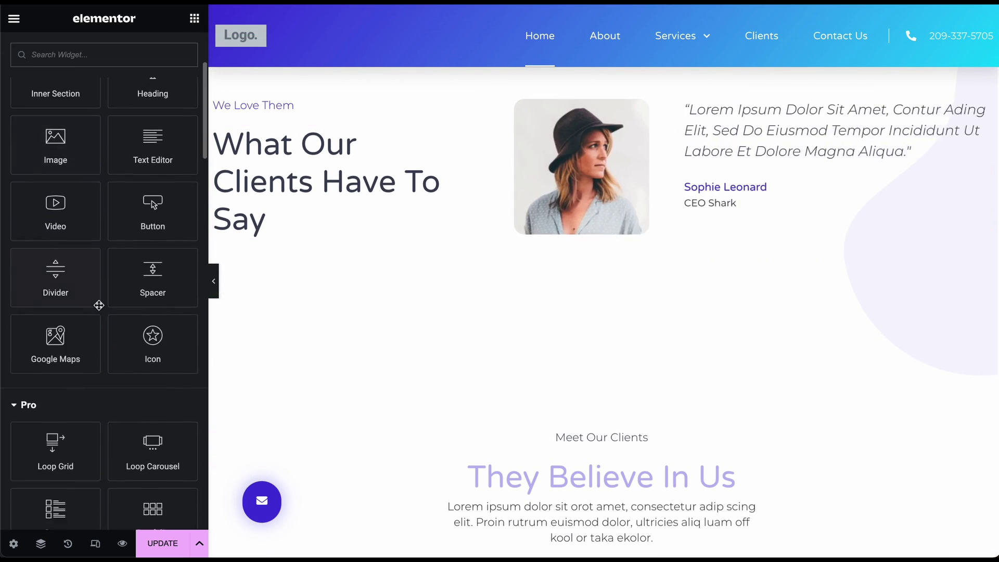
pyautogui.scroll(6, 98, 301)
pyautogui.scroll(-8, 420, 341)
pyautogui.scroll(-2, 420, 341)
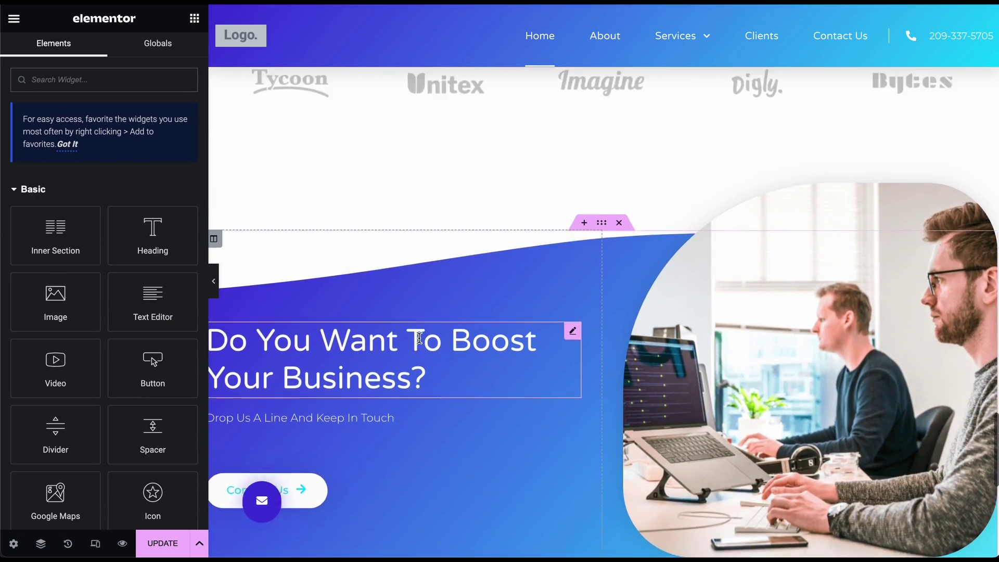
# - Open a preview of the edited home page
pyautogui.scroll(10, 419, 341)
pyautogui.scroll(15, 421, 341)
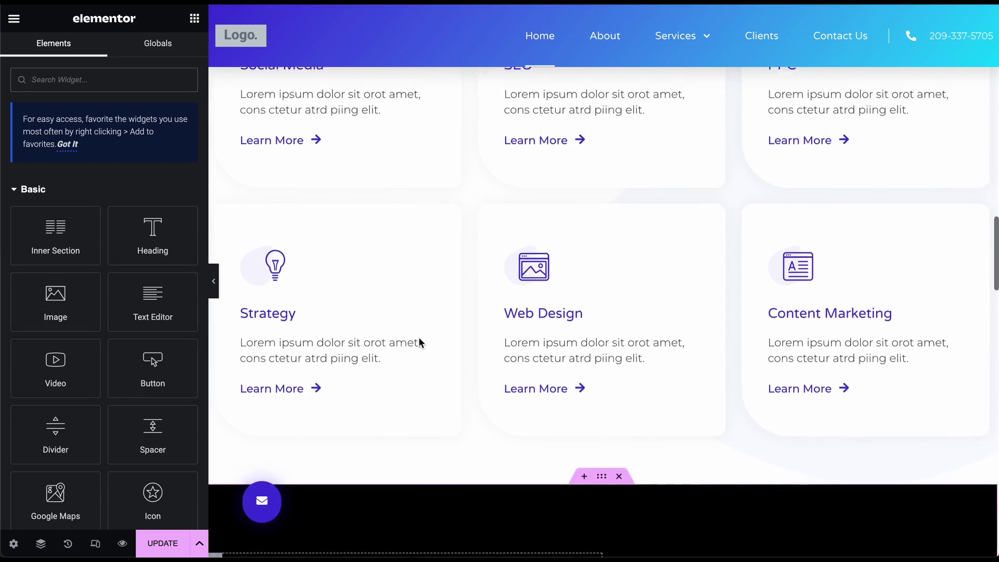
pyautogui.scroll(5, 421, 343)
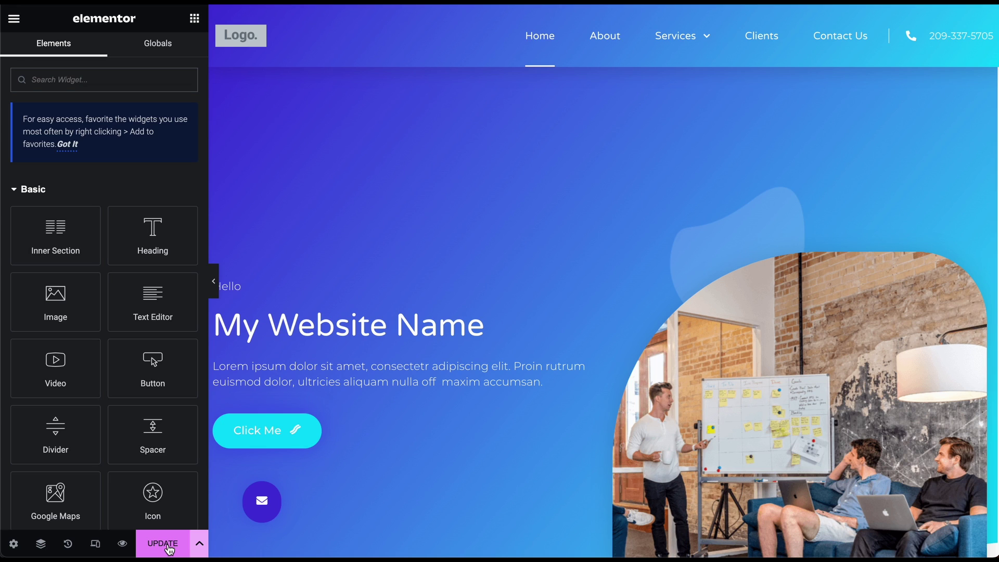
pyautogui.click(123, 544)
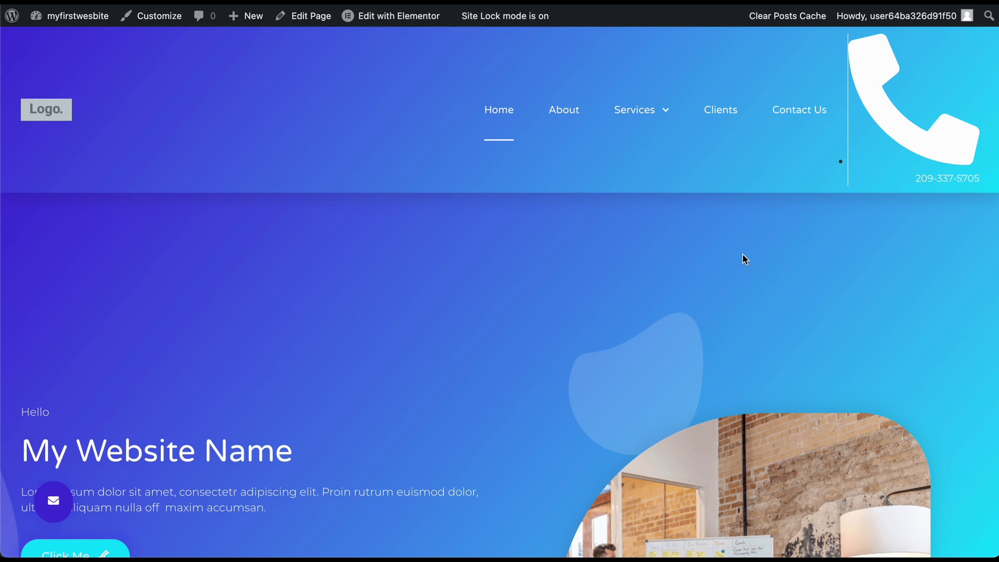
# - Look through the previewed home page down to the About The Company section and test its Click Here button
pyautogui.scroll(-3, 742, 254)
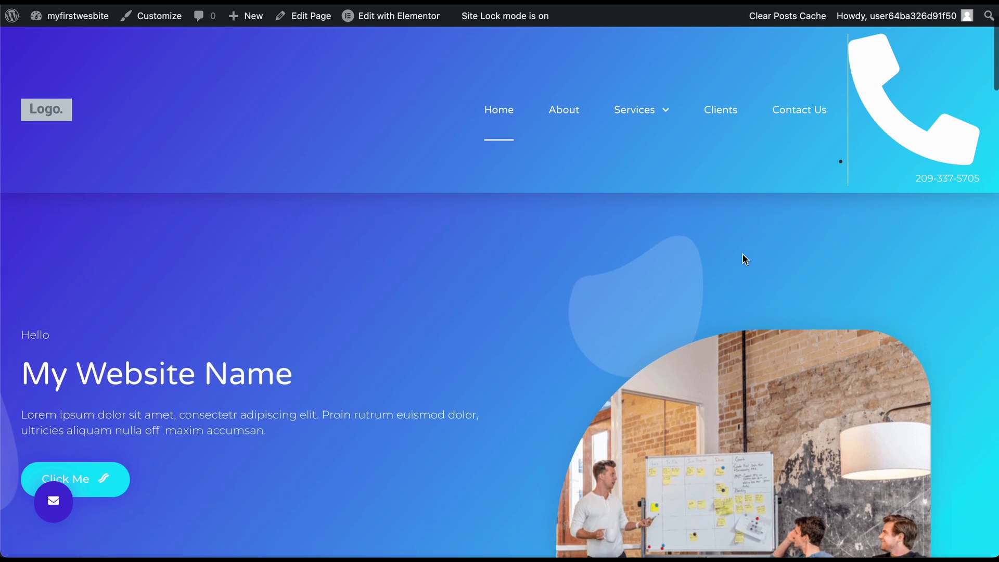
pyautogui.scroll(-1, 743, 254)
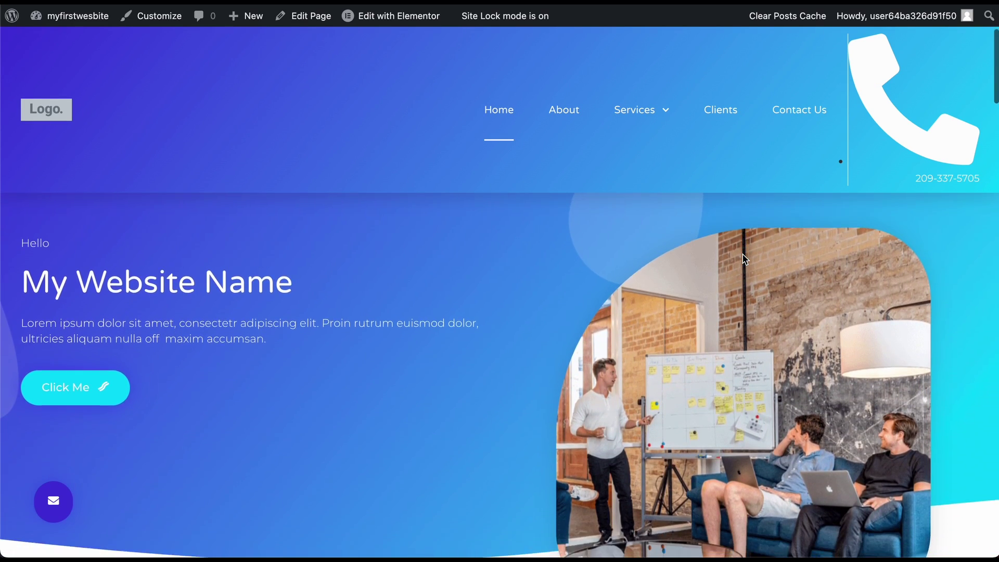
pyautogui.scroll(-1, 743, 258)
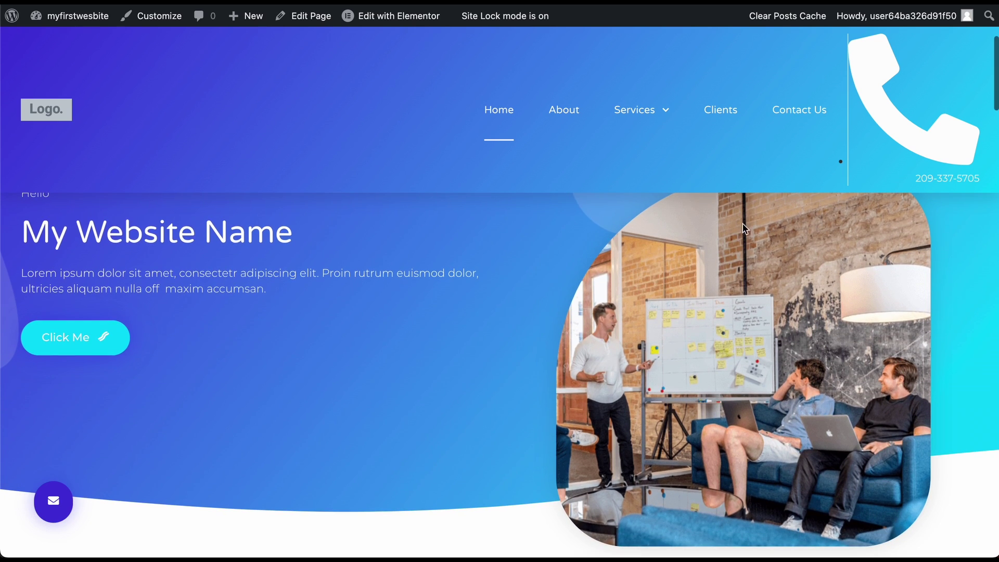
pyautogui.scroll(-5, 736, 229)
pyautogui.scroll(-4, 736, 230)
pyautogui.scroll(-15, 736, 229)
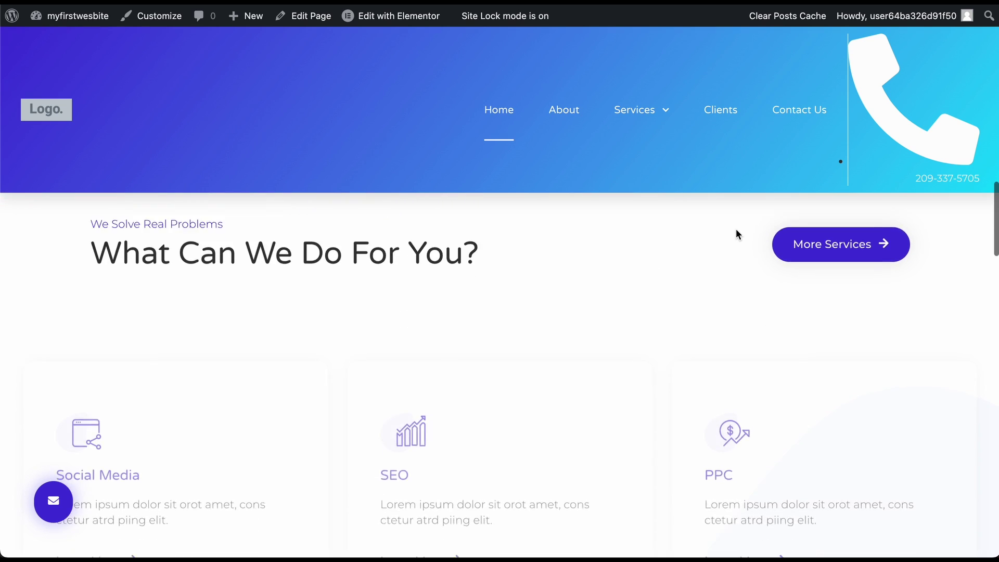
pyautogui.scroll(-10, 735, 233)
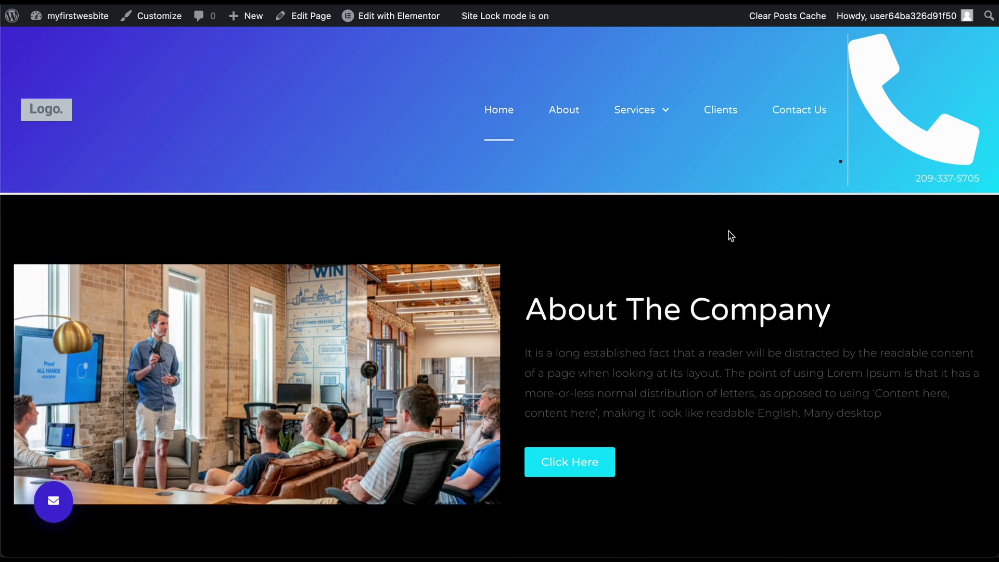
pyautogui.click(588, 464)
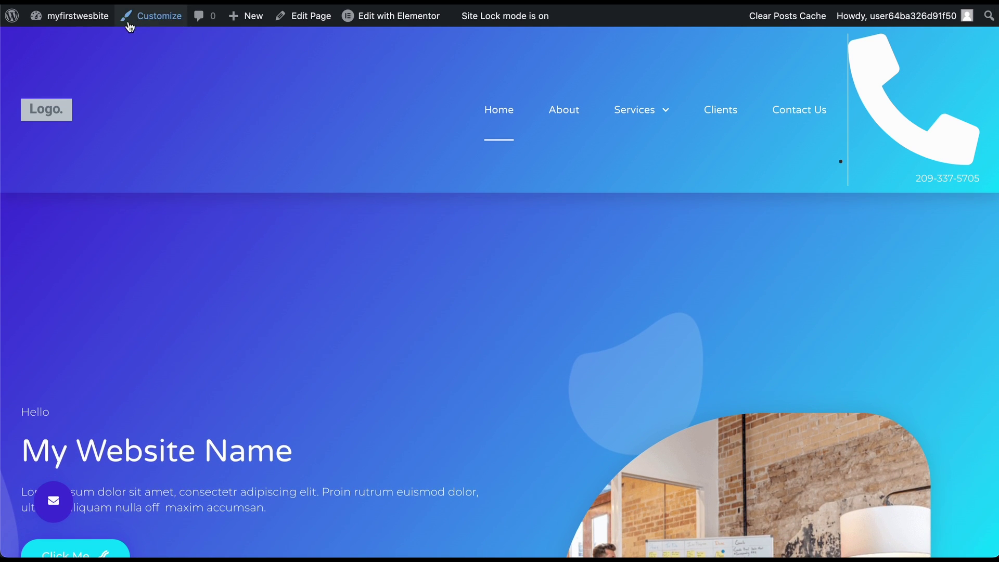
# - Open the site's admin dashboard and look over the options under Activity Log, Posts, Media, Elementor and the other sections
pyautogui.moveTo(104, 20)
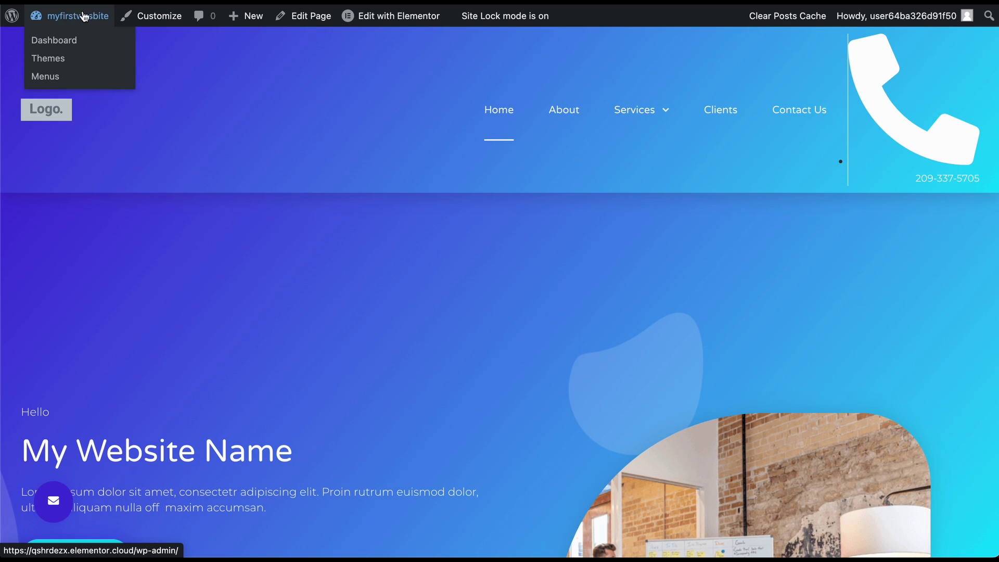
pyautogui.click(67, 41)
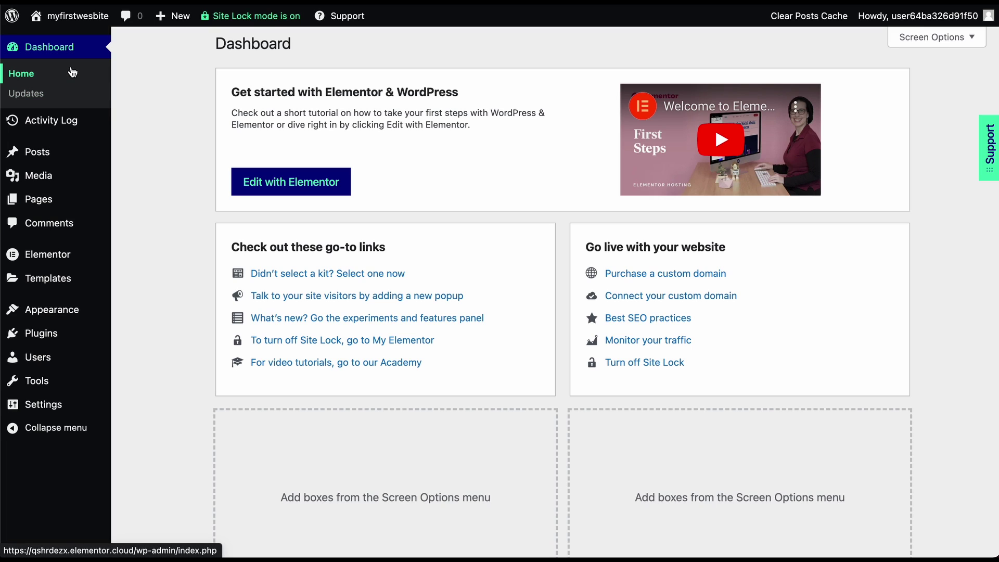
pyautogui.moveTo(63, 119)
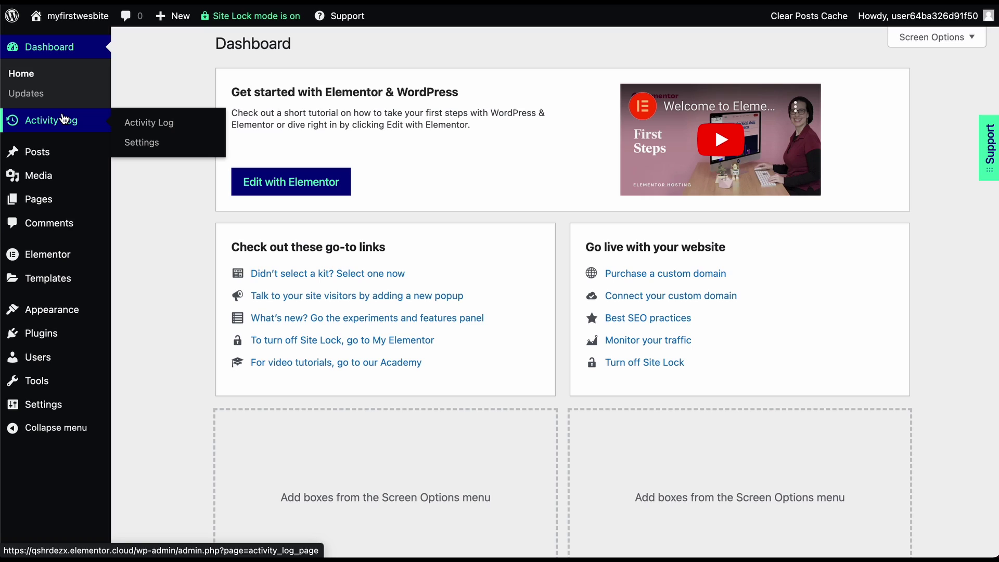
pyautogui.moveTo(58, 154)
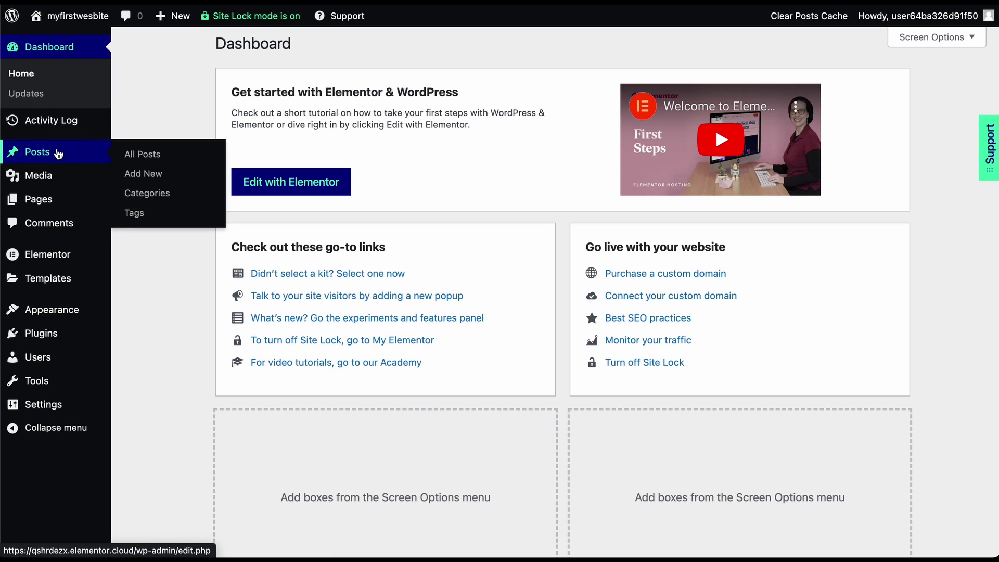
pyautogui.moveTo(55, 176)
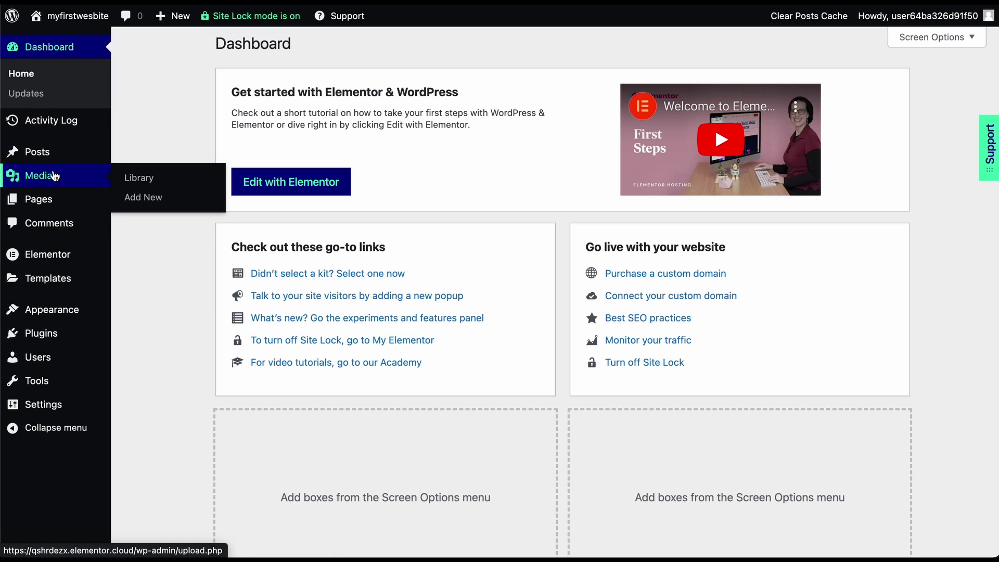
pyautogui.moveTo(55, 197)
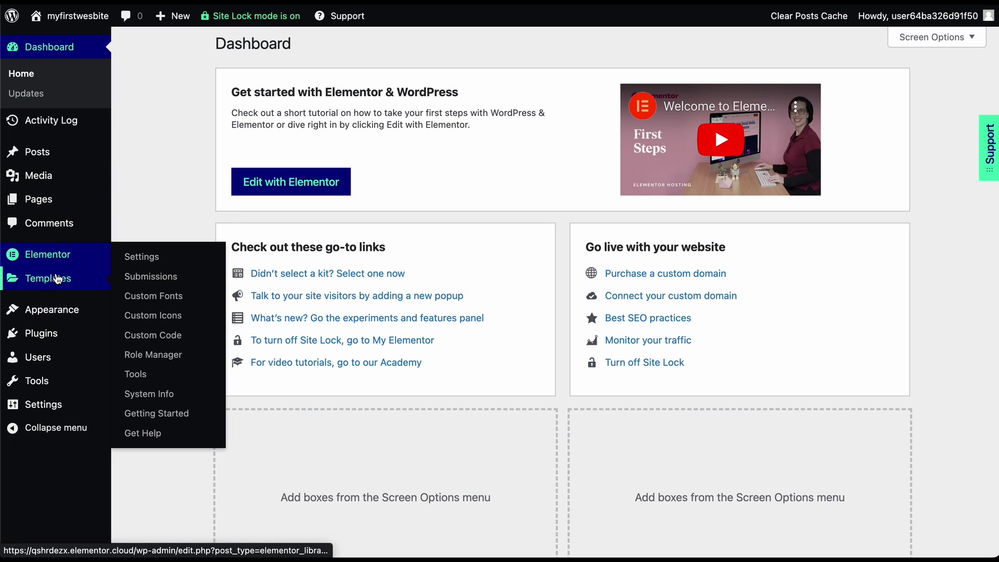
pyautogui.moveTo(58, 280)
# - Open the site's themes and browse the popular themes available to add
pyautogui.moveTo(61, 311)
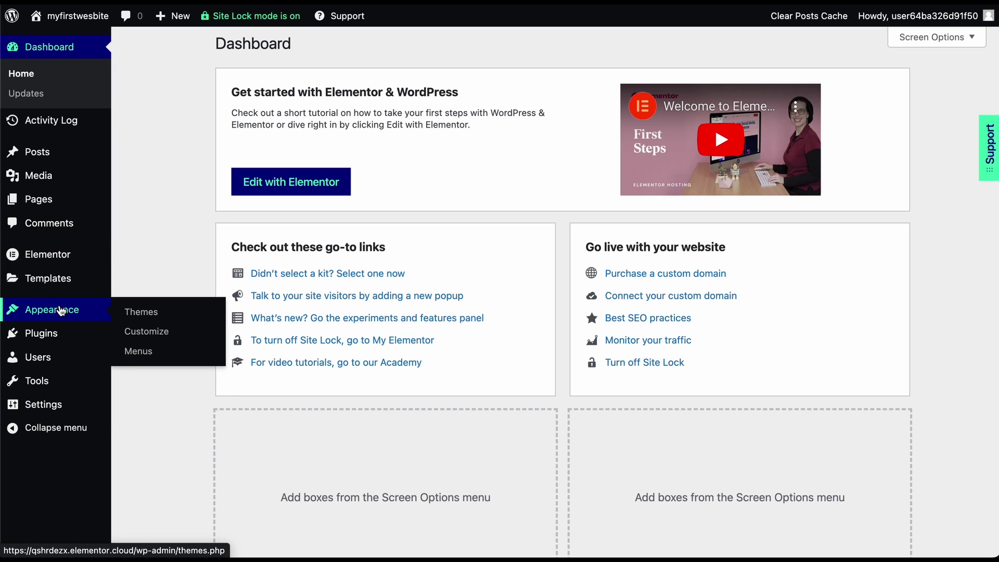
pyautogui.click(146, 316)
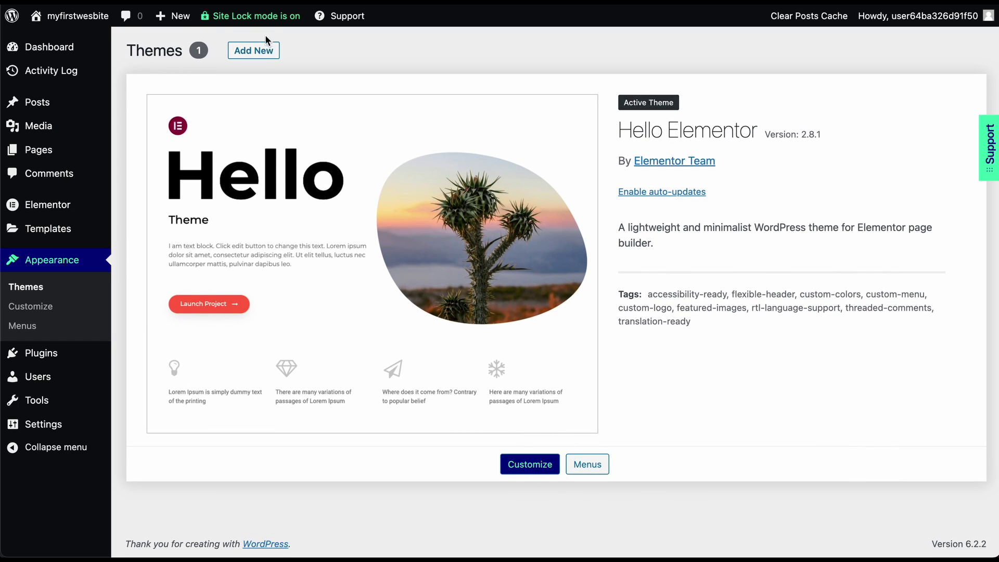
pyautogui.click(260, 55)
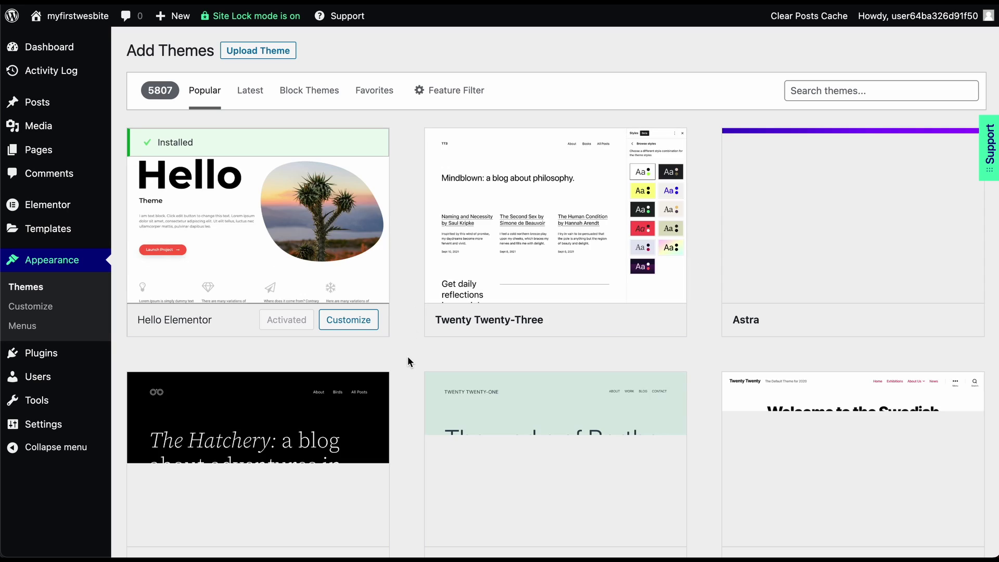
pyautogui.scroll(-2, 407, 359)
pyautogui.scroll(-7, 407, 355)
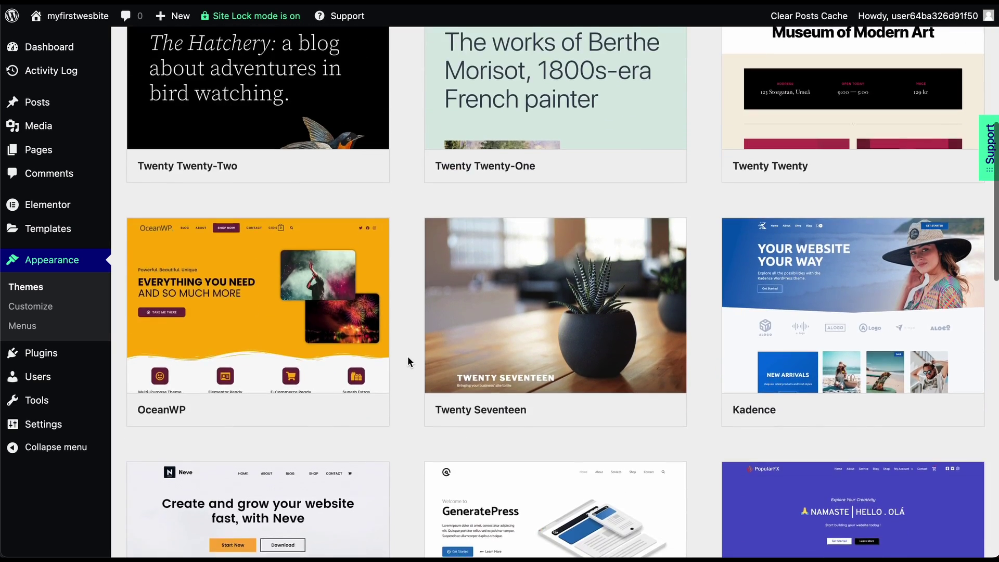
pyautogui.scroll(8, 261, 358)
pyautogui.scroll(-1, 261, 358)
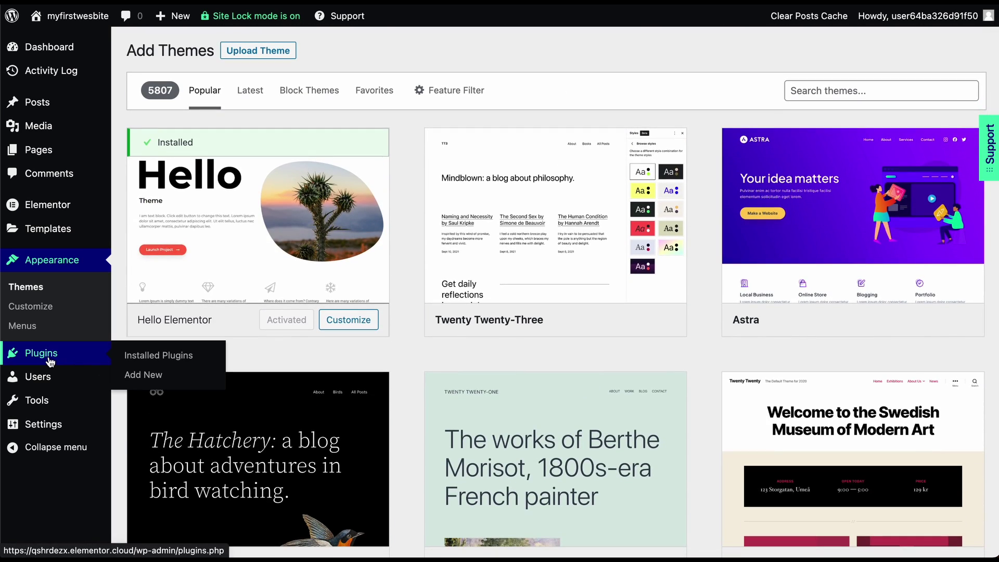
# - Browse the featured plugins available to add, and return to the list of installed plugins
pyautogui.click(49, 359)
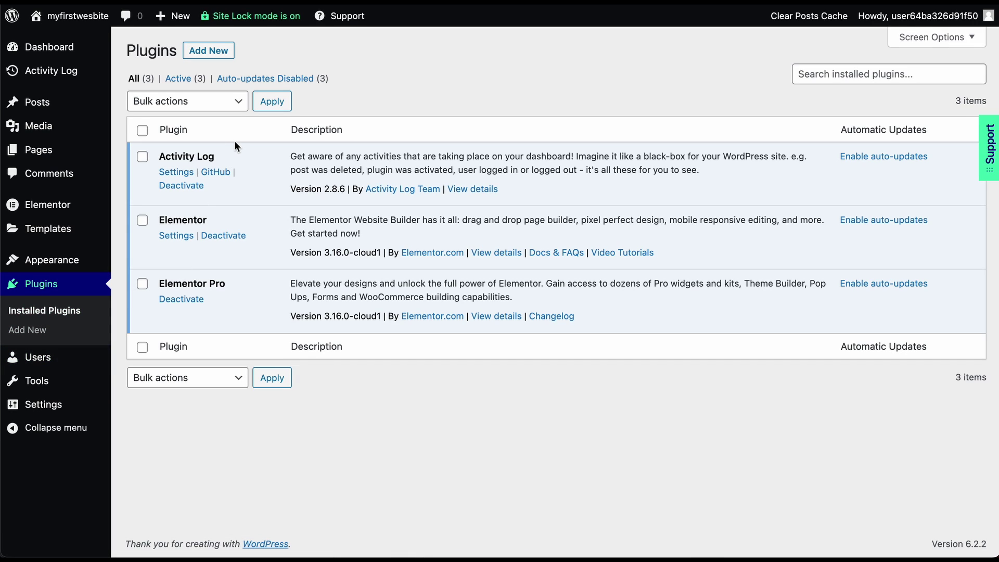
pyautogui.click(226, 57)
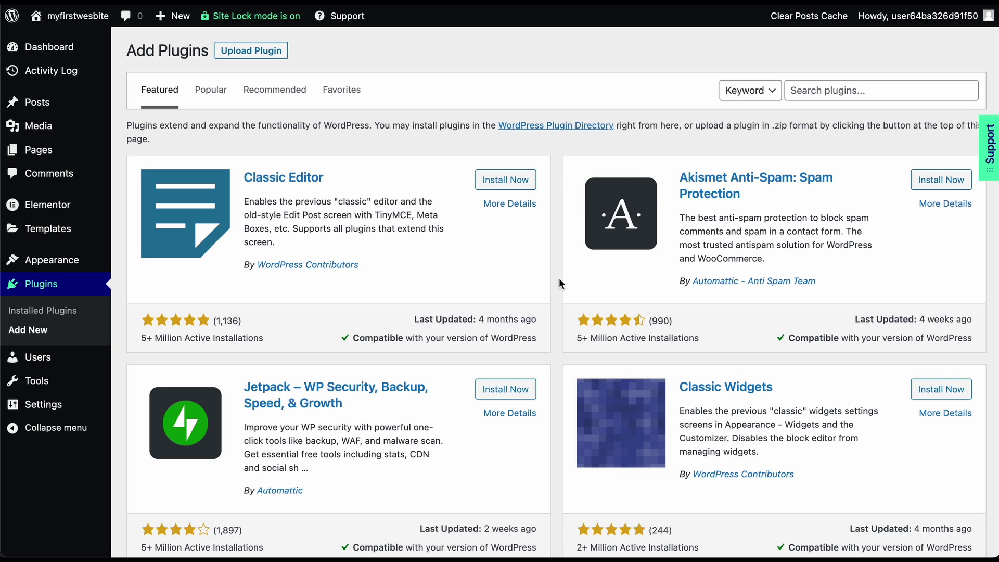
pyautogui.scroll(-5, 556, 305)
pyautogui.scroll(-3, 556, 311)
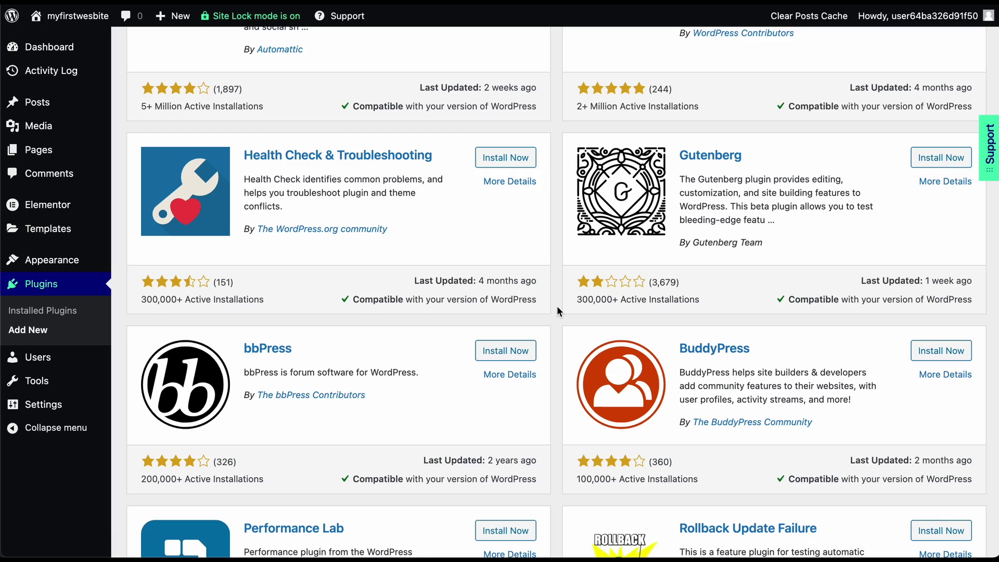
pyautogui.scroll(-7, 558, 306)
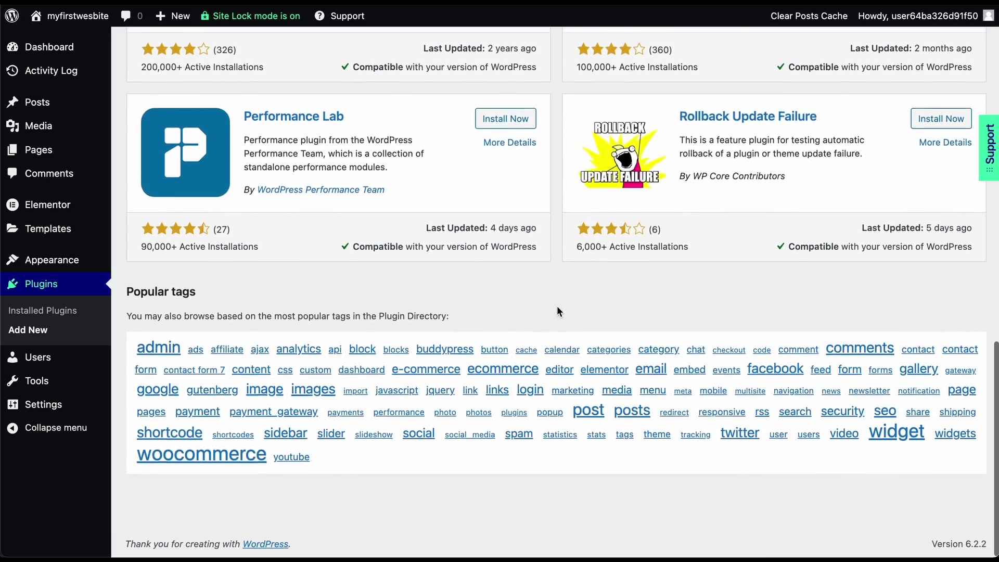
pyautogui.scroll(20, 557, 312)
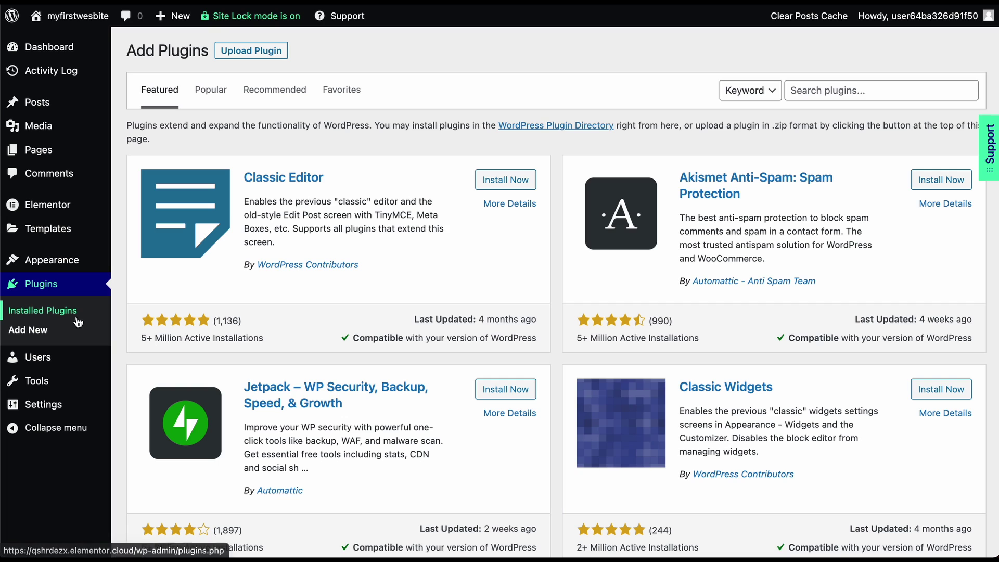
pyautogui.moveTo(66, 239)
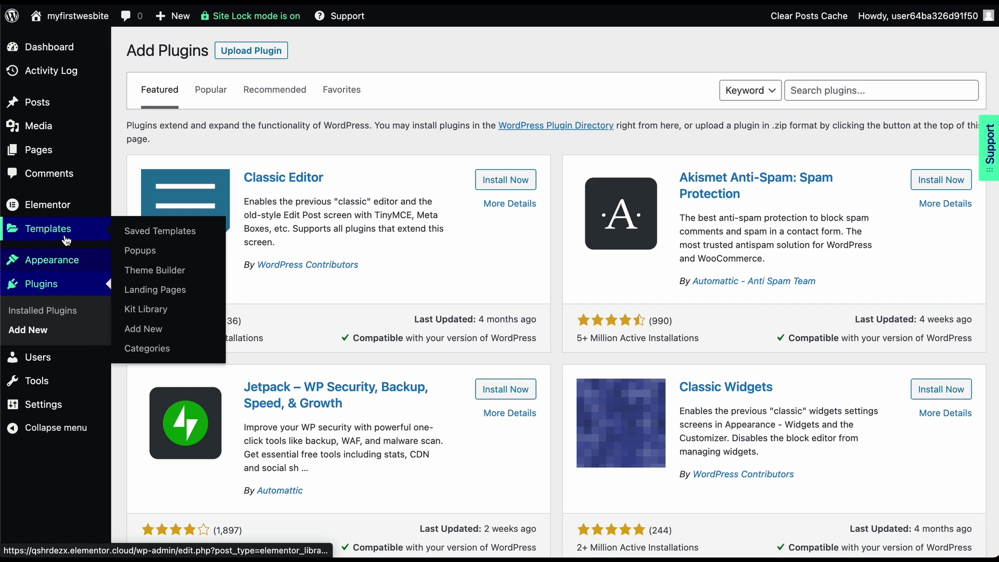
pyautogui.click(44, 315)
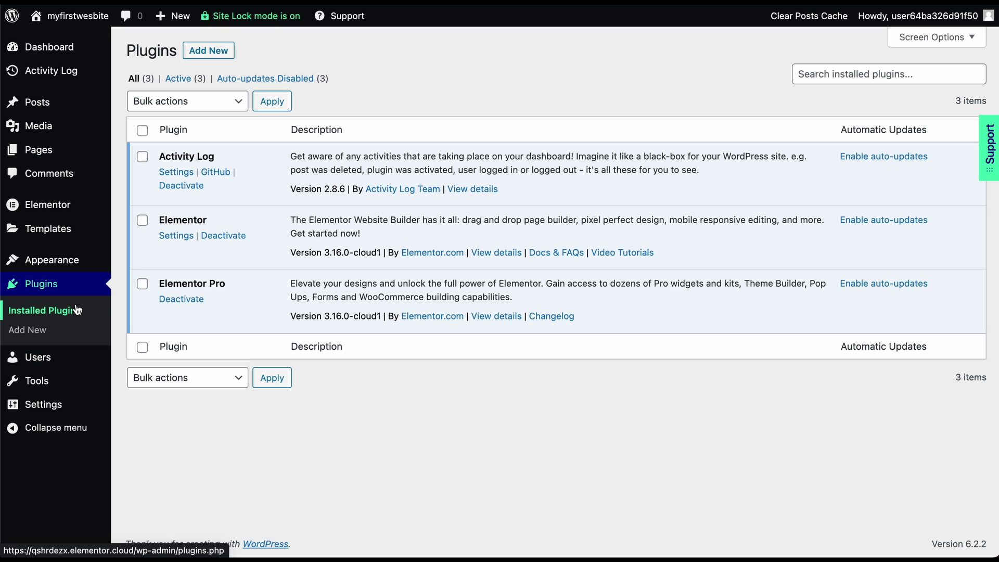
# - Open the list of all blog posts and look through it
pyautogui.moveTo(50, 363)
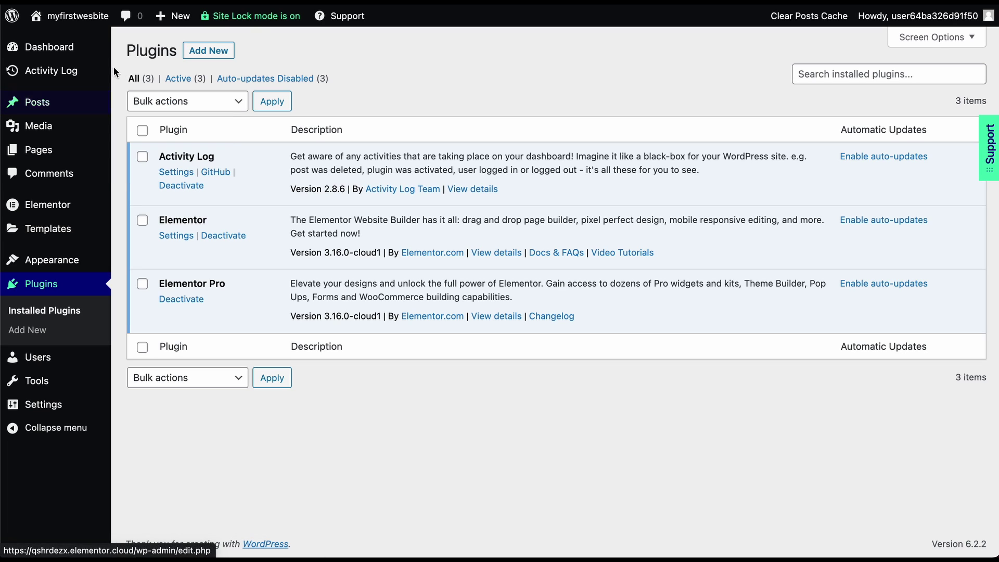
pyautogui.click(78, 108)
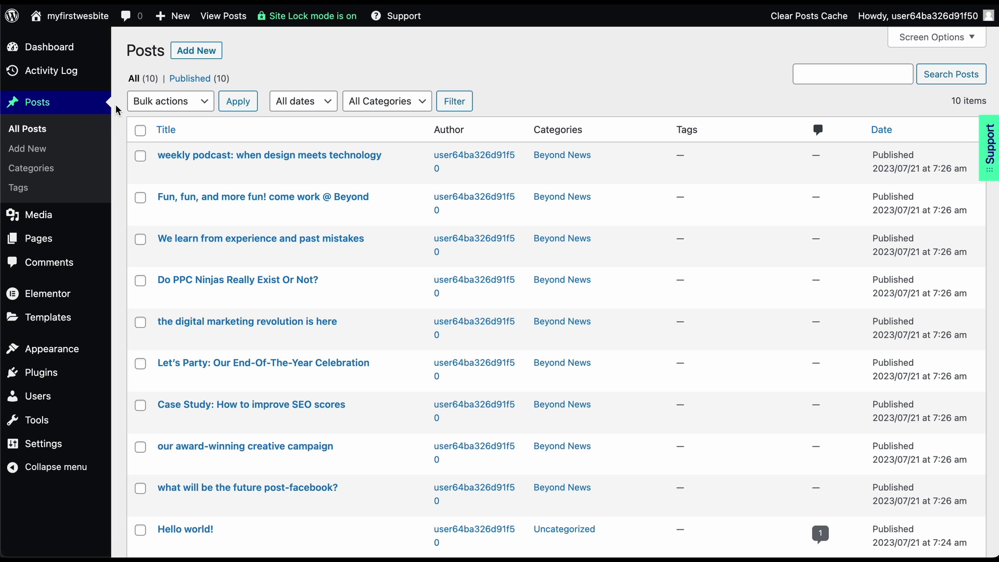
pyautogui.scroll(-2, 129, 248)
pyautogui.scroll(2, 129, 248)
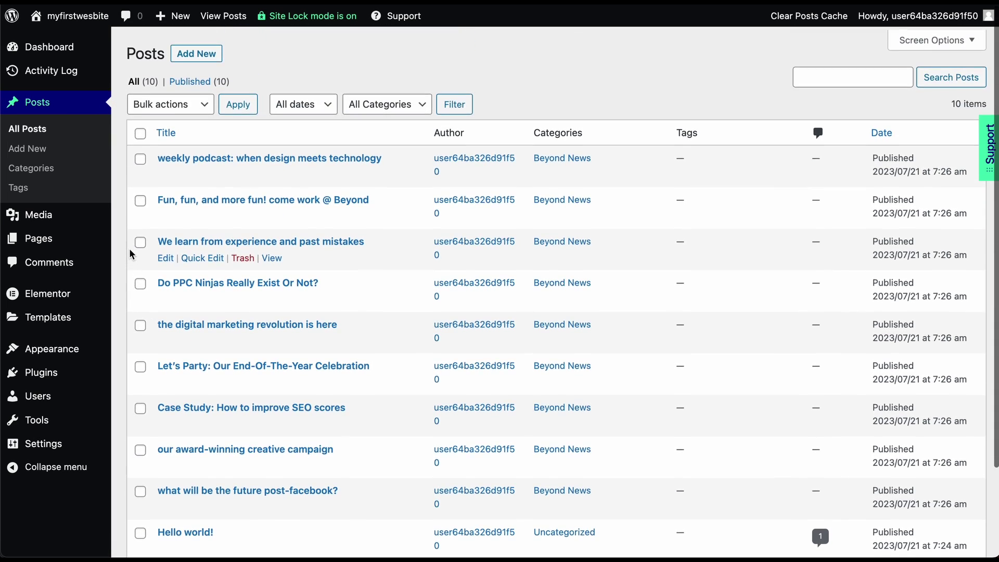
# - Open the post "weekly podcast: when design meets technology" in the editor, dismiss the welcome guide and look through its content
pyautogui.click(210, 156)
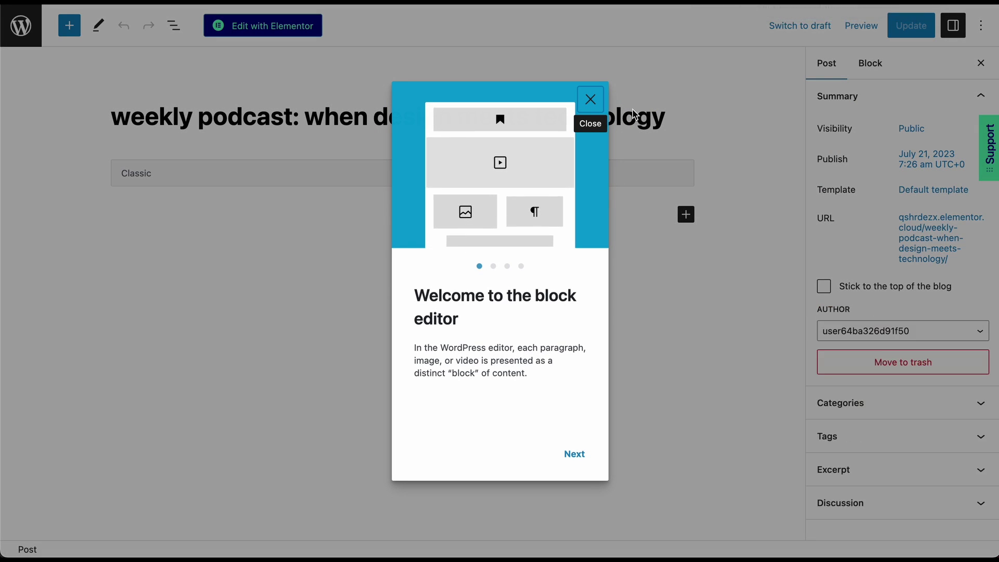
pyautogui.click(591, 102)
pyautogui.scroll(-10, 385, 238)
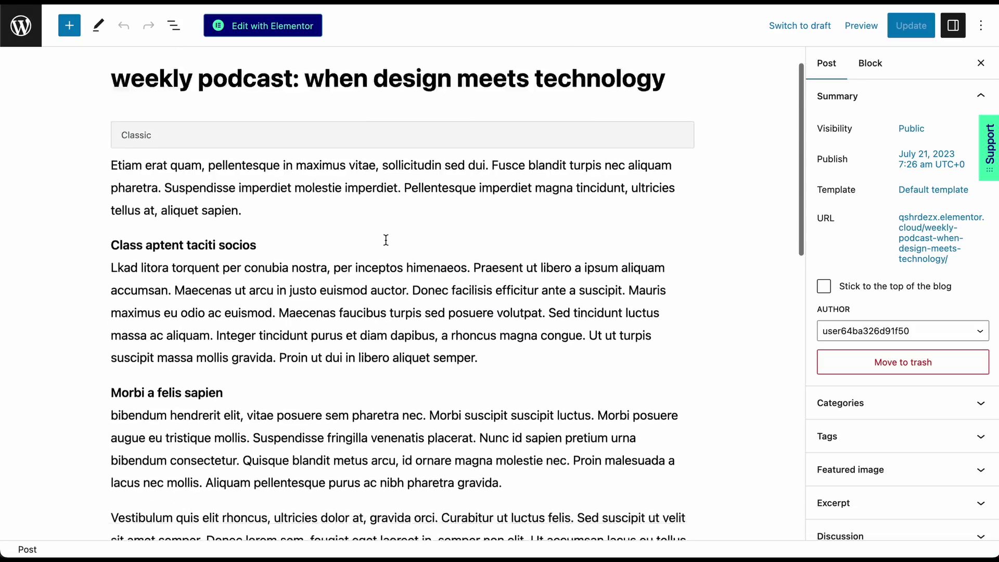
pyautogui.scroll(10, 386, 240)
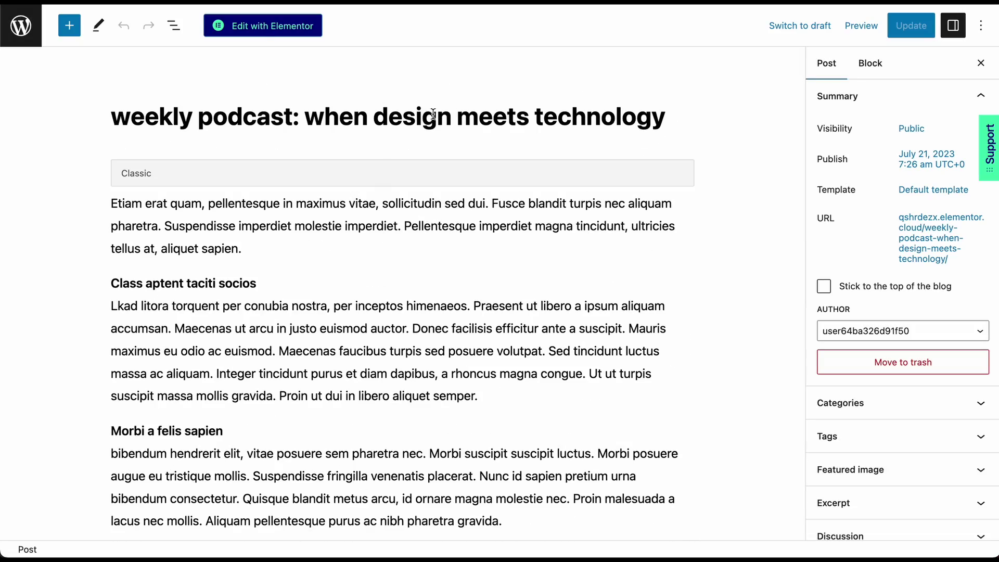
# - Preview the weekly podcast post in a new tab and look through it from the header to the More To Explore section
pyautogui.click(861, 25)
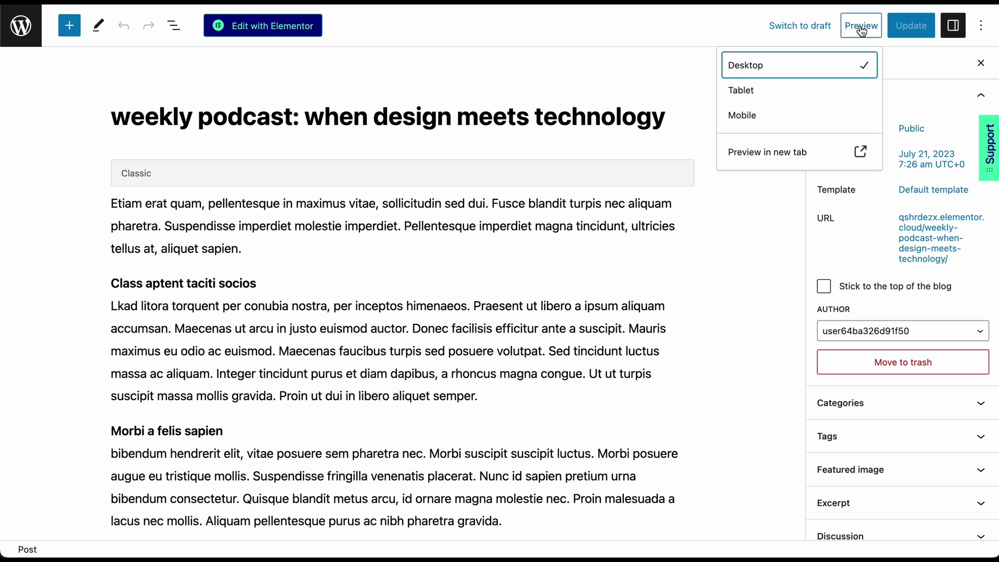
pyautogui.click(778, 152)
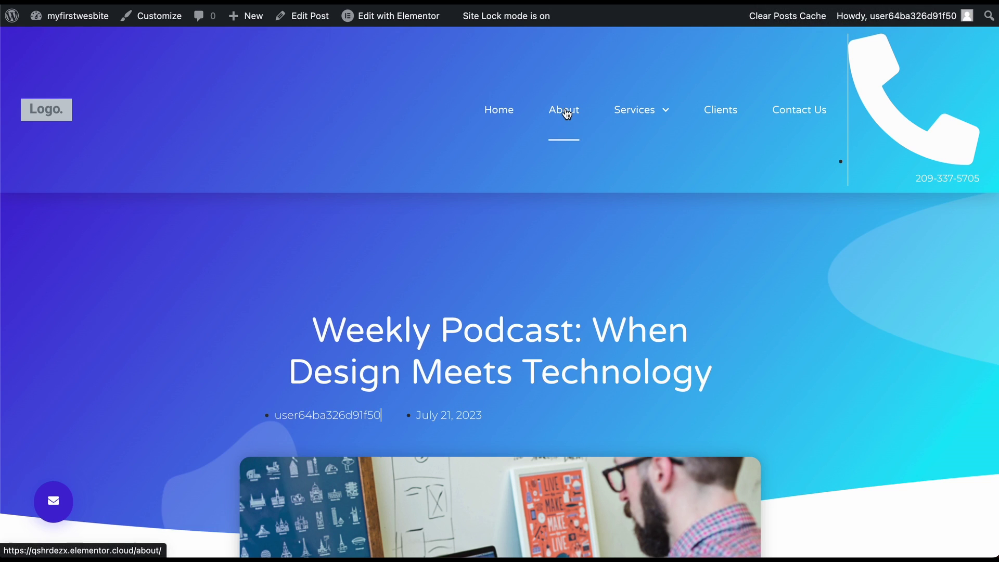
pyautogui.moveTo(657, 107)
pyautogui.scroll(-3, 633, 269)
pyautogui.scroll(-10, 633, 269)
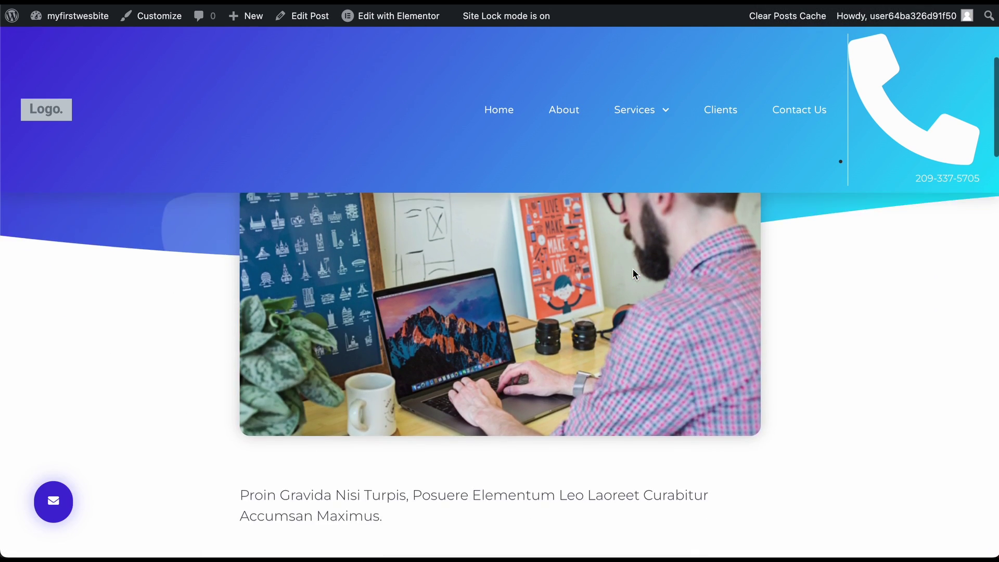
pyautogui.scroll(-18, 632, 268)
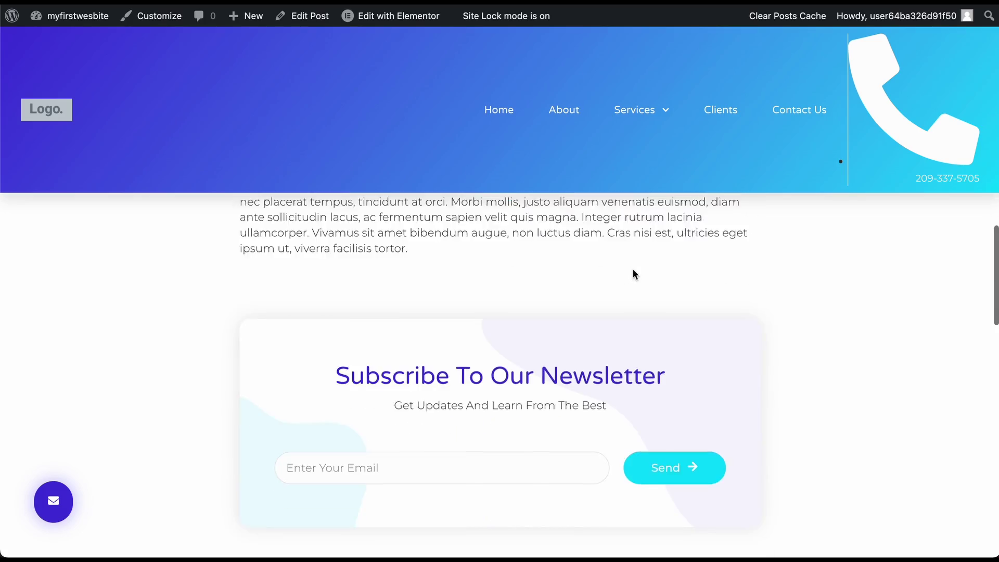
pyautogui.scroll(15, 633, 268)
pyautogui.scroll(-15, 632, 269)
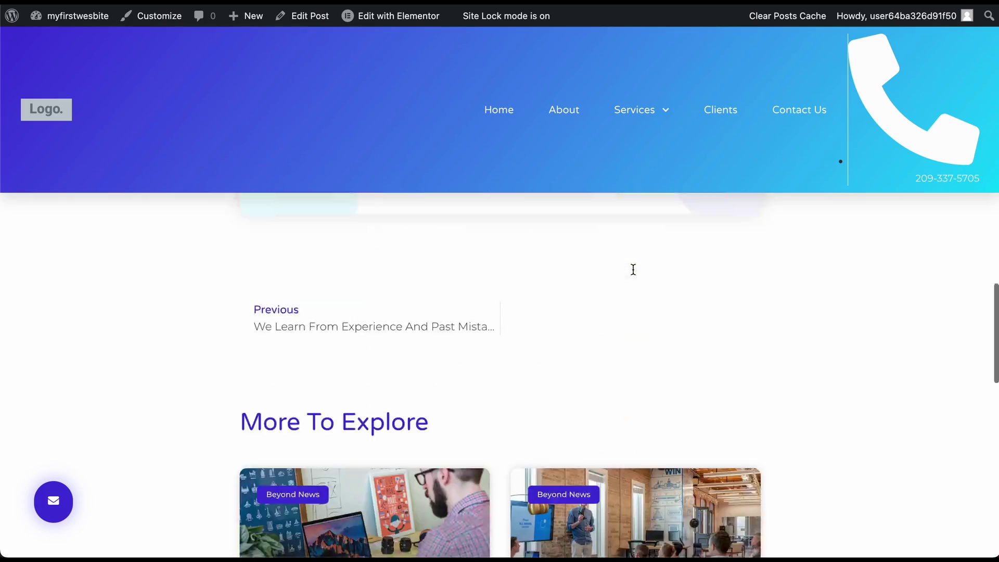
# - Leave the post preview and the post editor for the posts list, and open the list of all pages
pyautogui.click(632, 255)
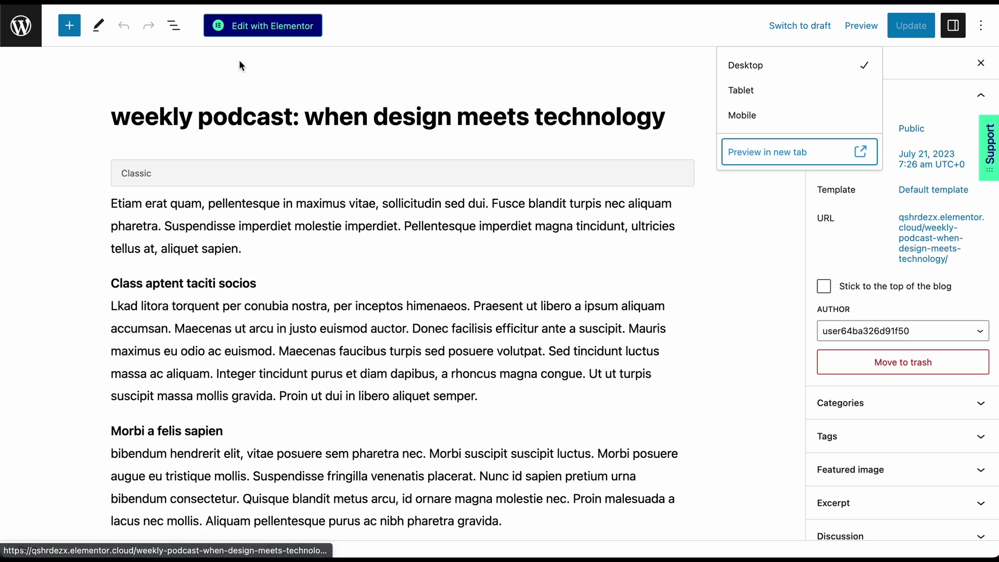
pyautogui.click(18, 38)
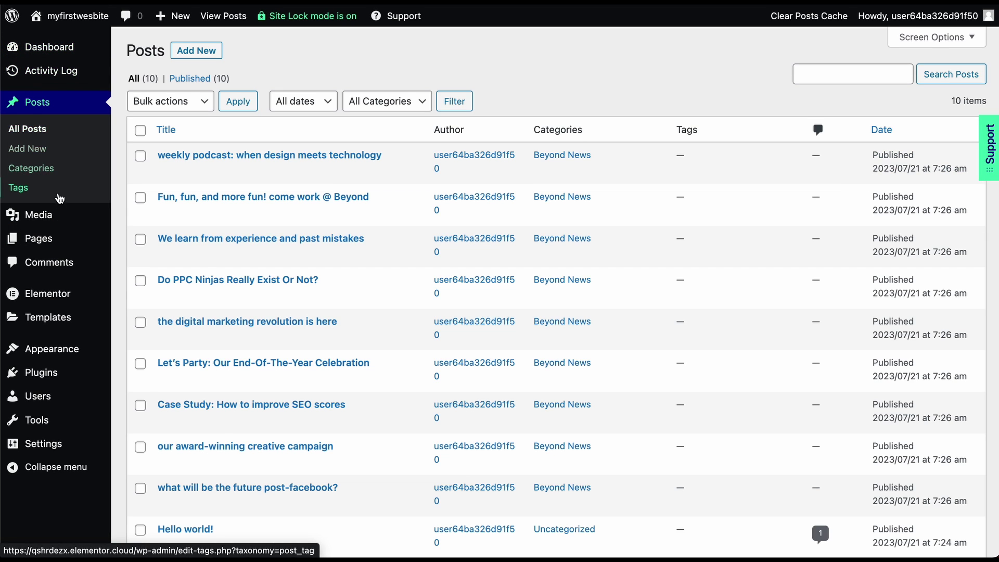
pyautogui.click(60, 241)
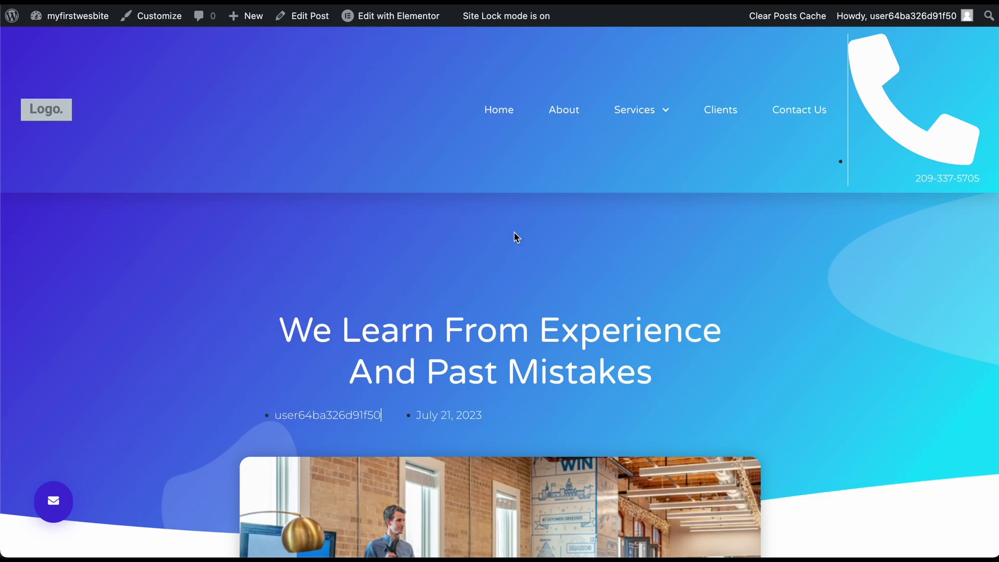
# - Look through the published post "We Learn From Experience And Past Mistakes" from its title into the body text
pyautogui.scroll(-15, 515, 236)
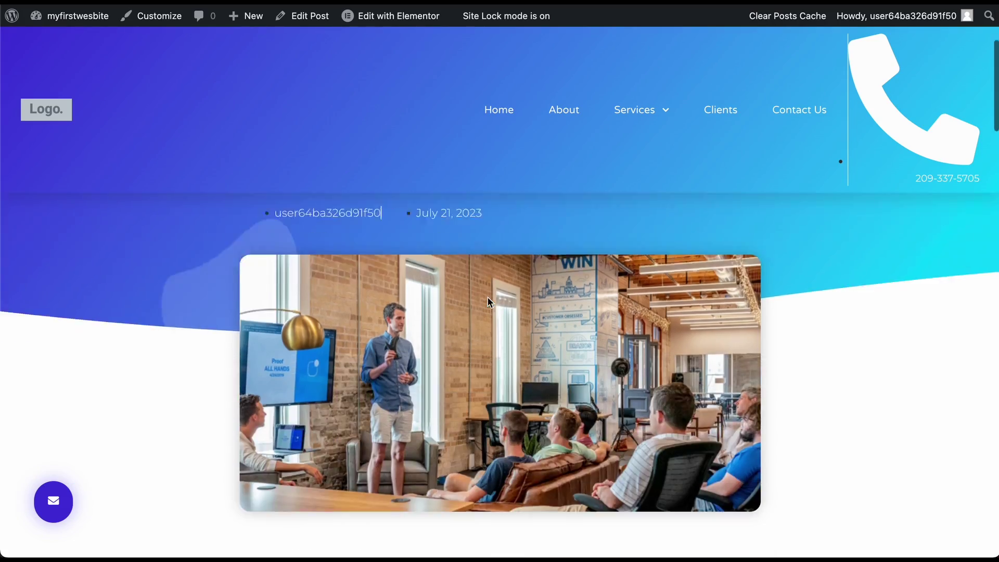
pyautogui.scroll(-15, 488, 298)
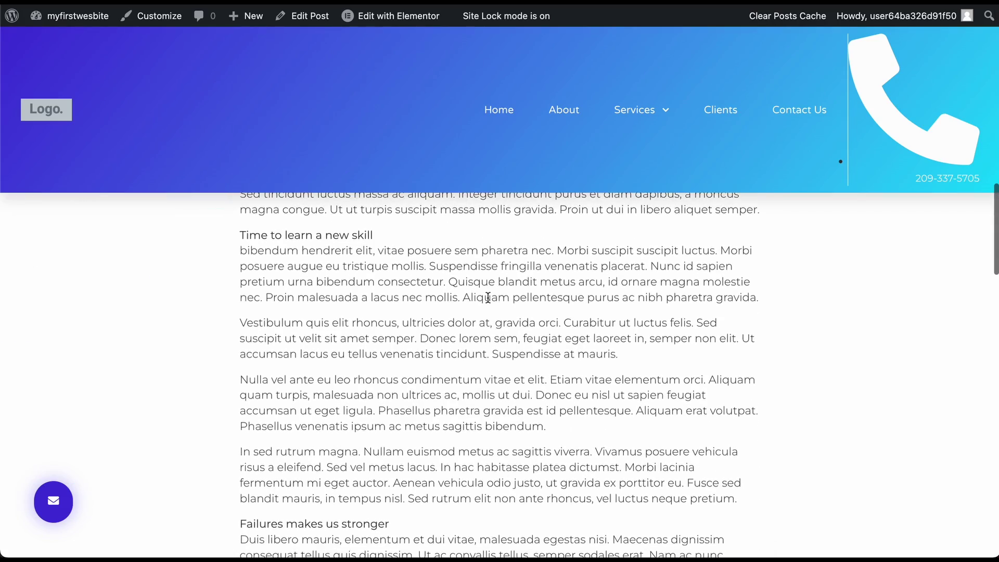
pyautogui.scroll(10, 488, 301)
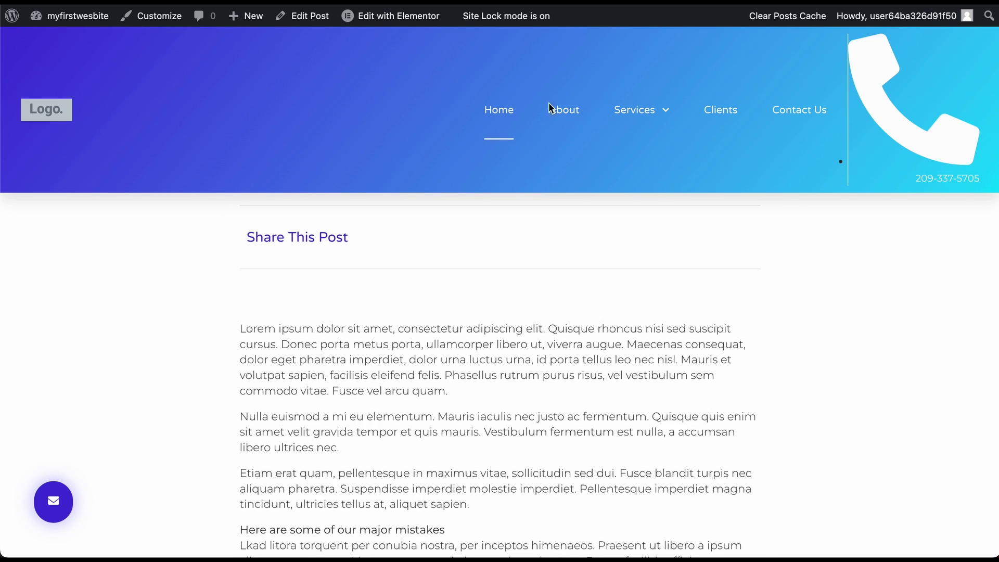
# - Visit the About page and the home page of the live site through its header navigation
pyautogui.click(573, 111)
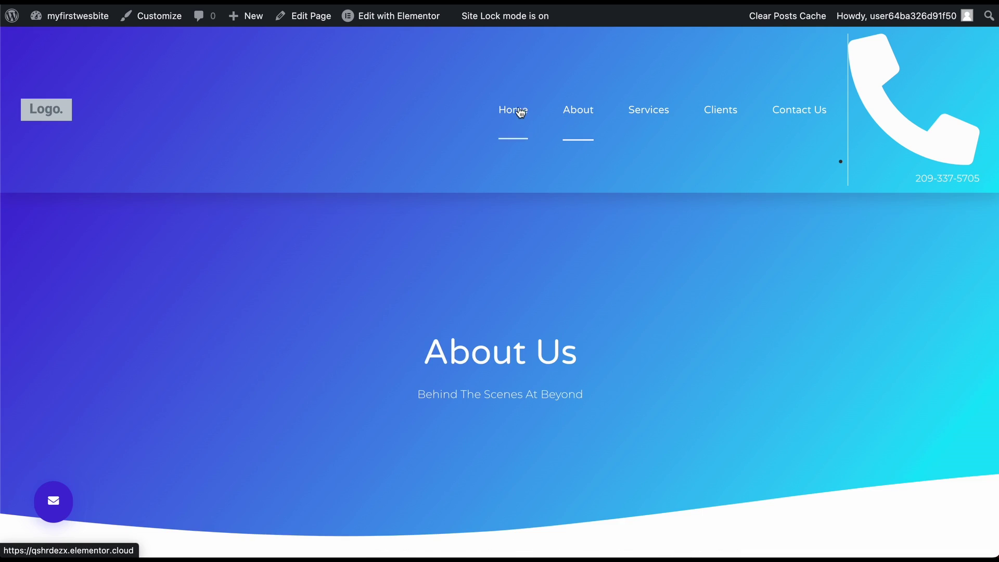
pyautogui.click(518, 112)
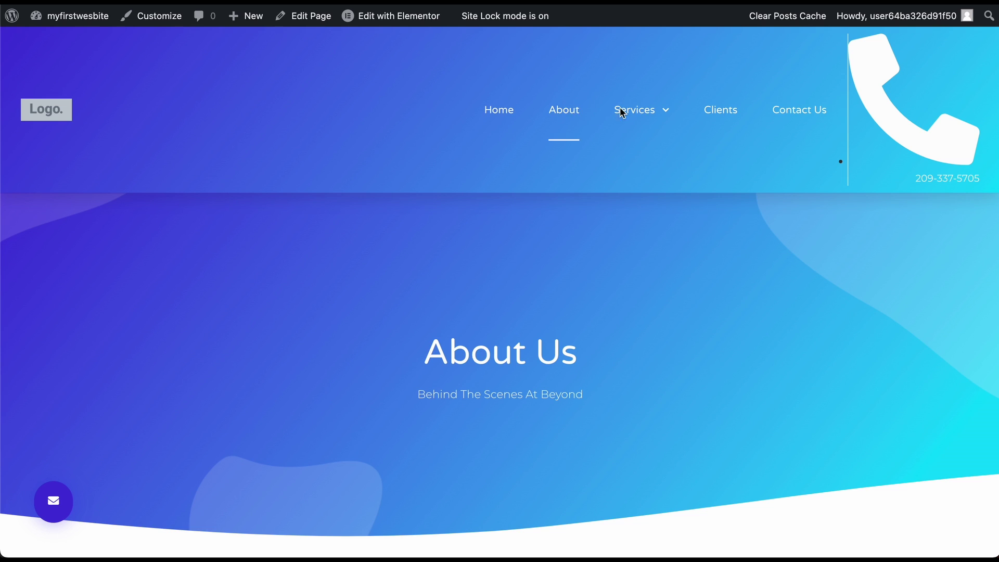
pyautogui.moveTo(660, 114)
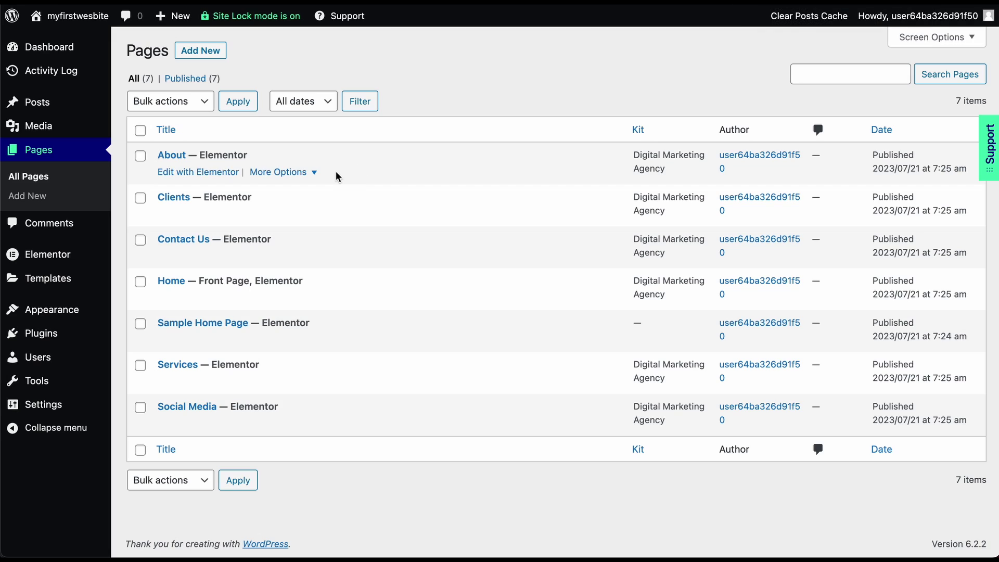
# - Return to the site's admin dashboard, open the home page in the Elementor editor and look through it down to the footer
pyautogui.click(72, 46)
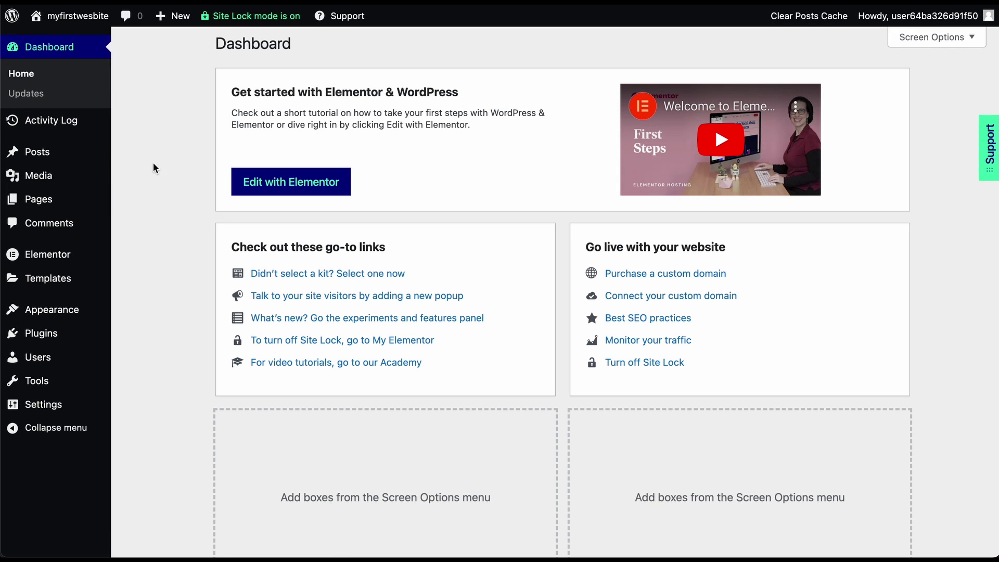
pyautogui.moveTo(74, 24)
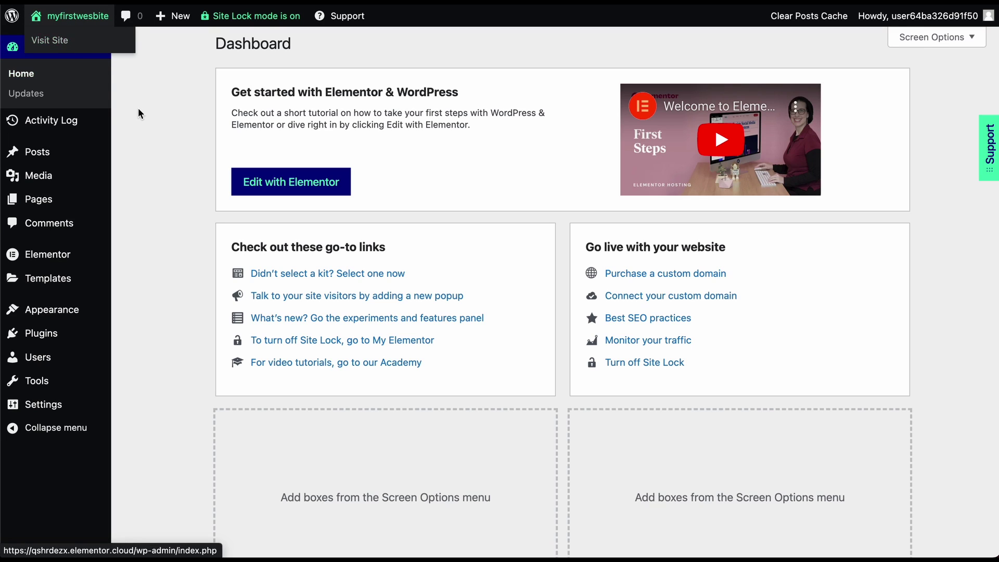
pyautogui.click(247, 183)
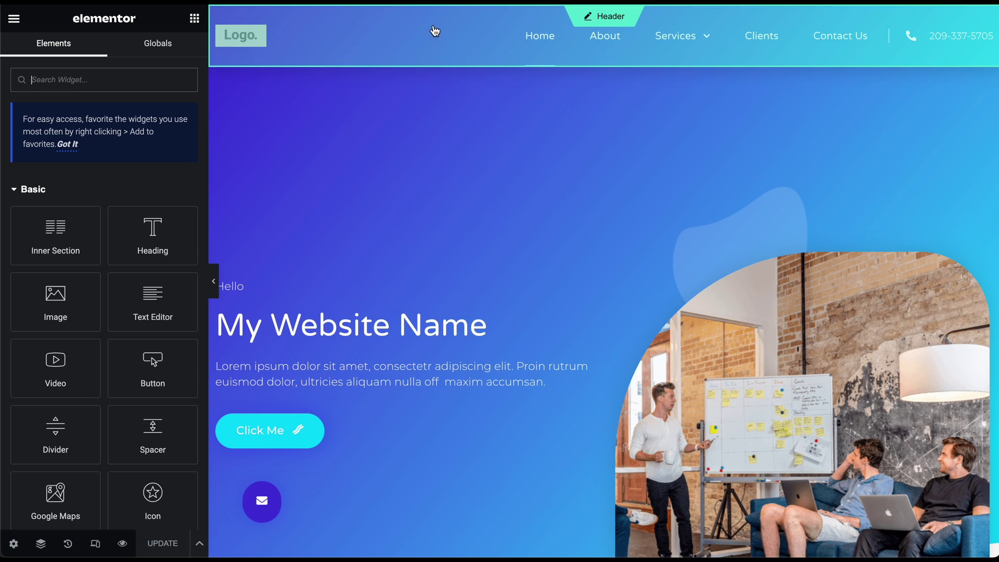
pyautogui.scroll(-20, 466, 210)
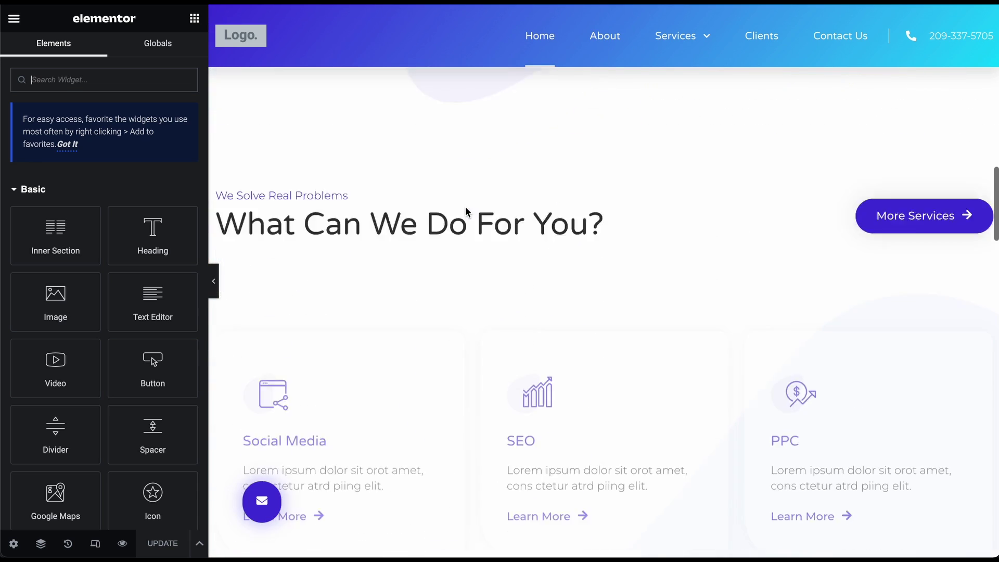
pyautogui.scroll(-4, 466, 211)
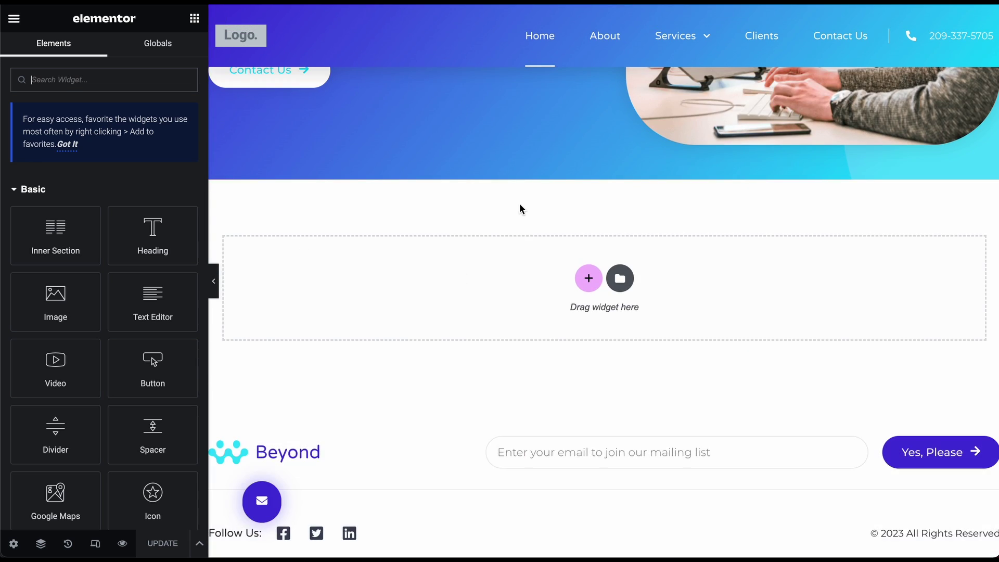
# - Inspect the settings of the WordPress Menu widget in the site header and return to editing the page
pyautogui.scroll(20, 519, 205)
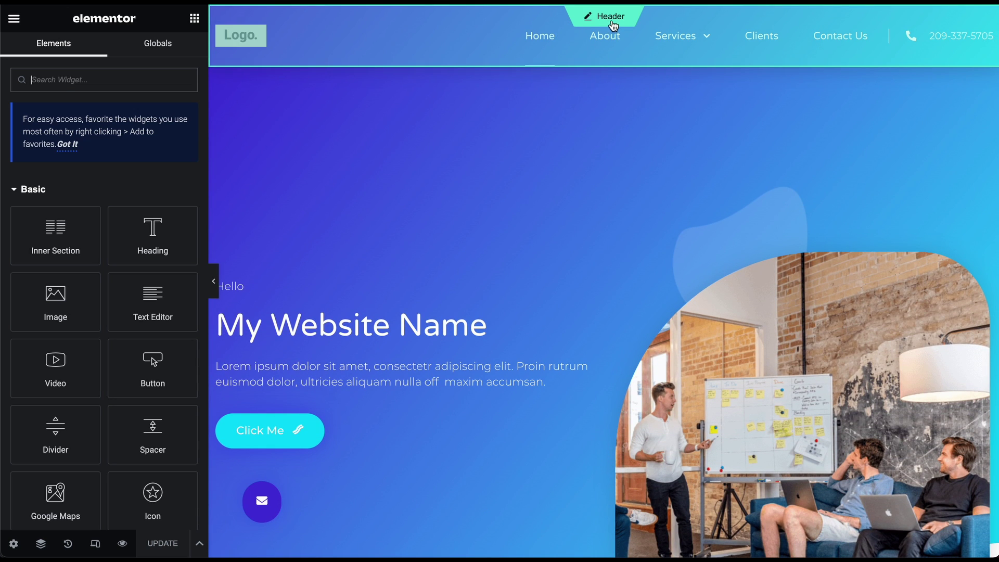
pyautogui.click(613, 21)
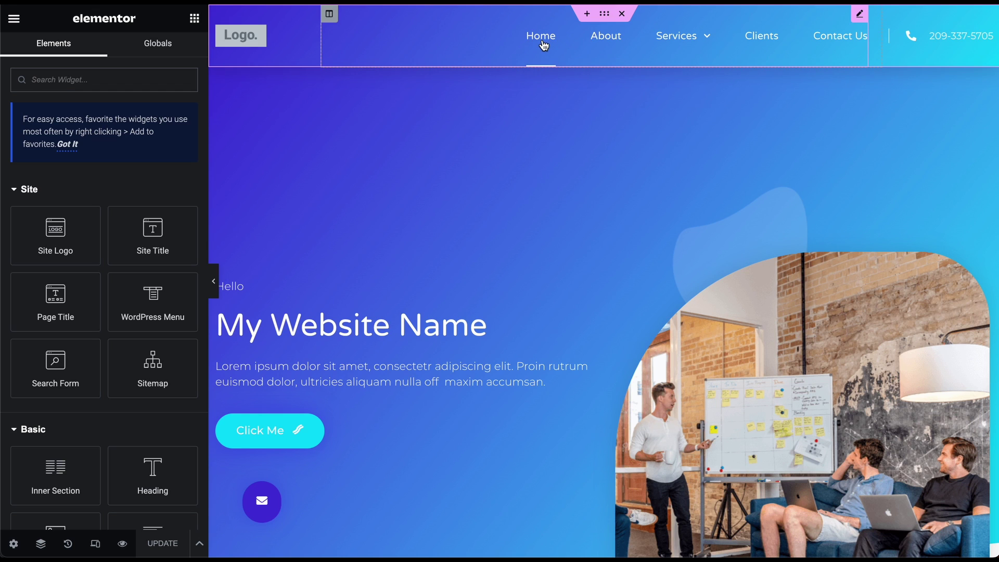
pyautogui.moveTo(679, 32)
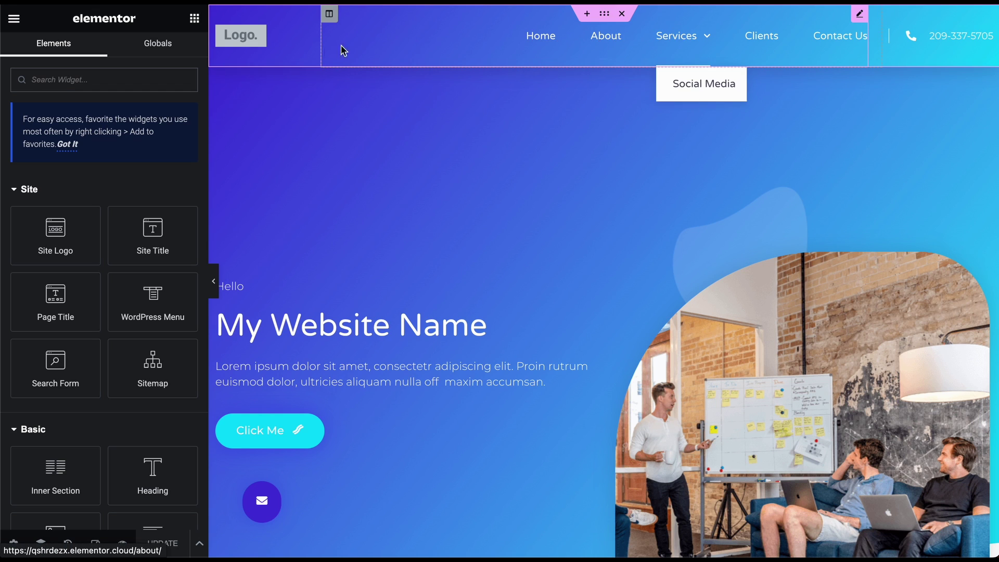
pyautogui.click(541, 40)
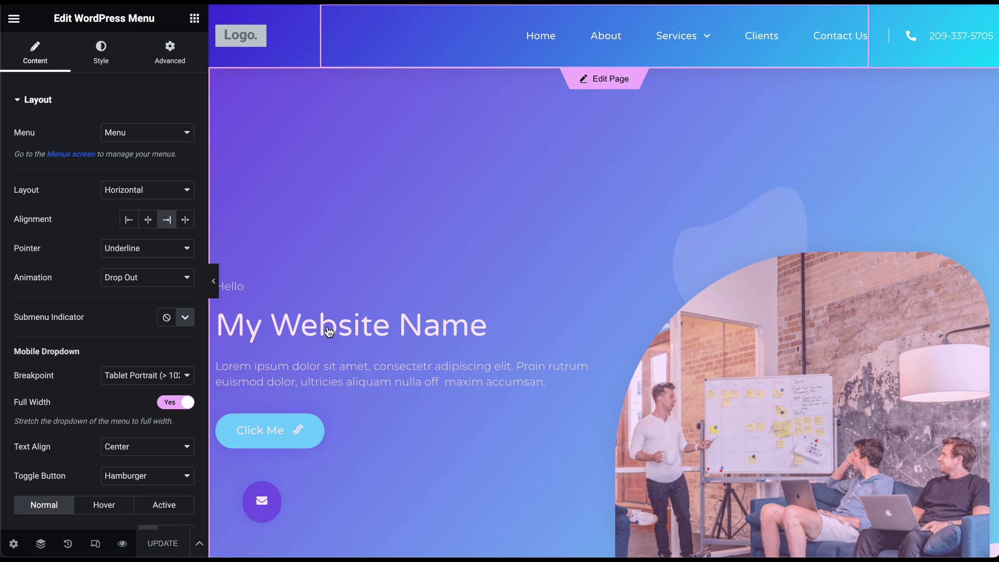
pyautogui.click(347, 331)
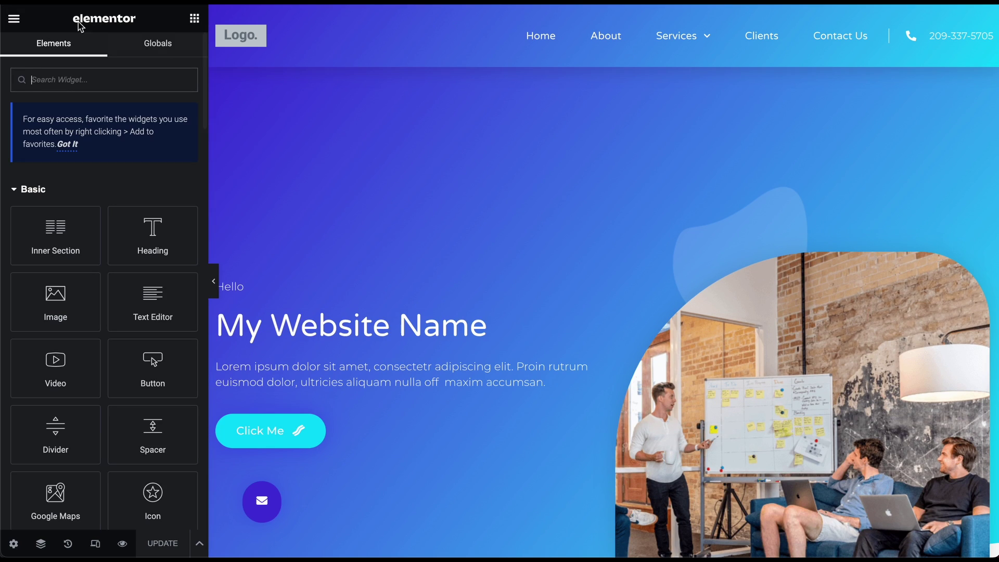
# - Open the site's Header template for editing from the Theme Builder
pyautogui.click(19, 23)
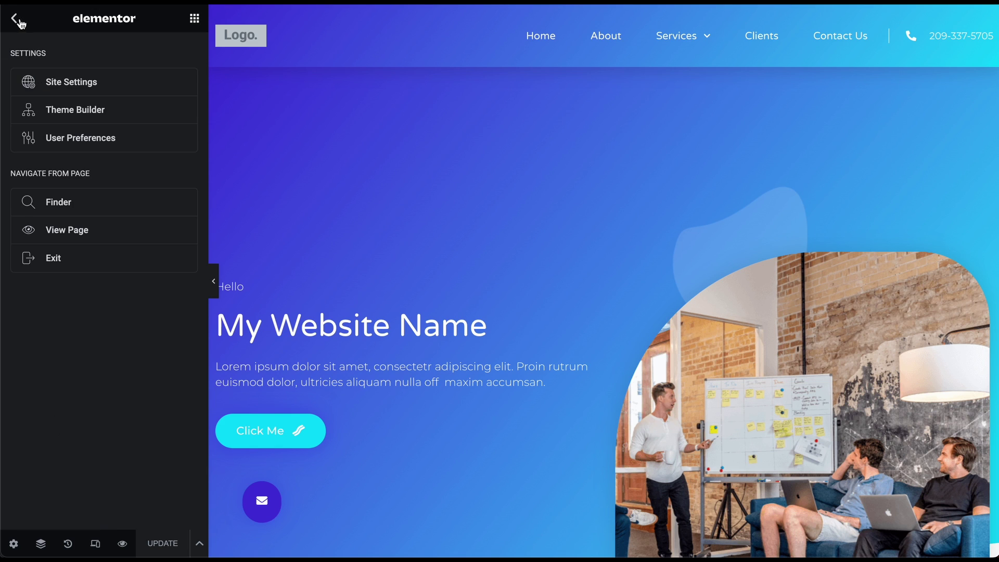
pyautogui.click(85, 110)
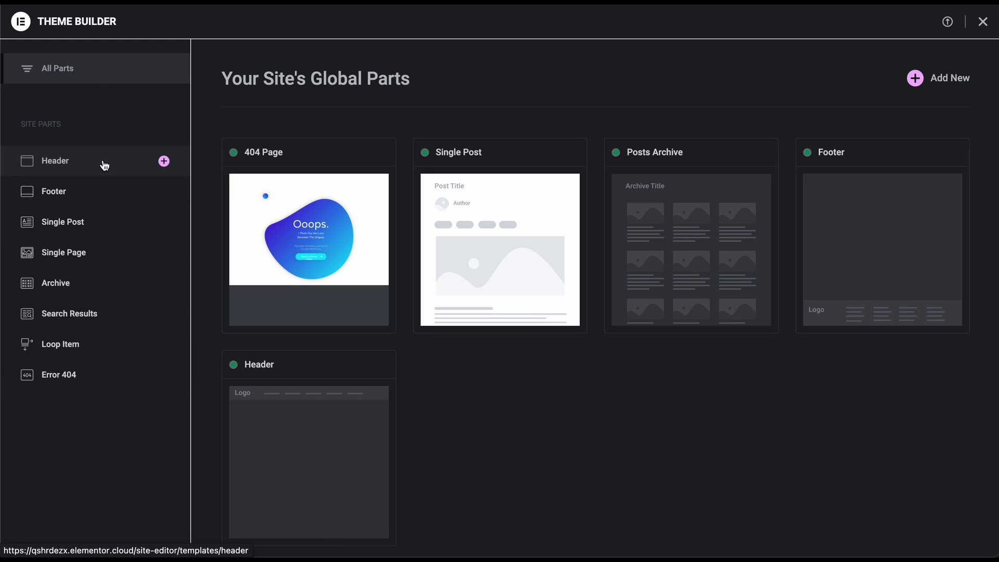
pyautogui.click(104, 164)
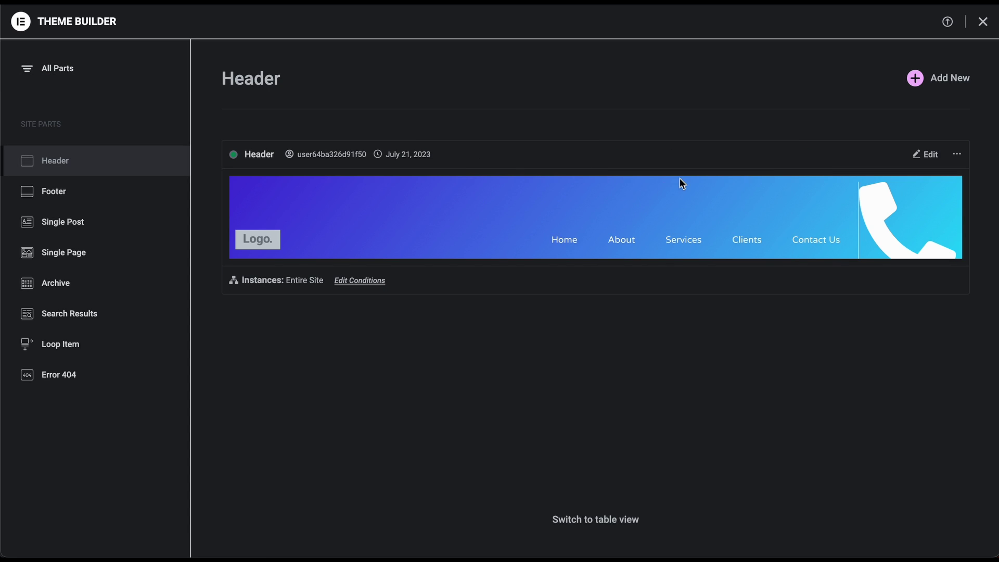
pyautogui.click(74, 192)
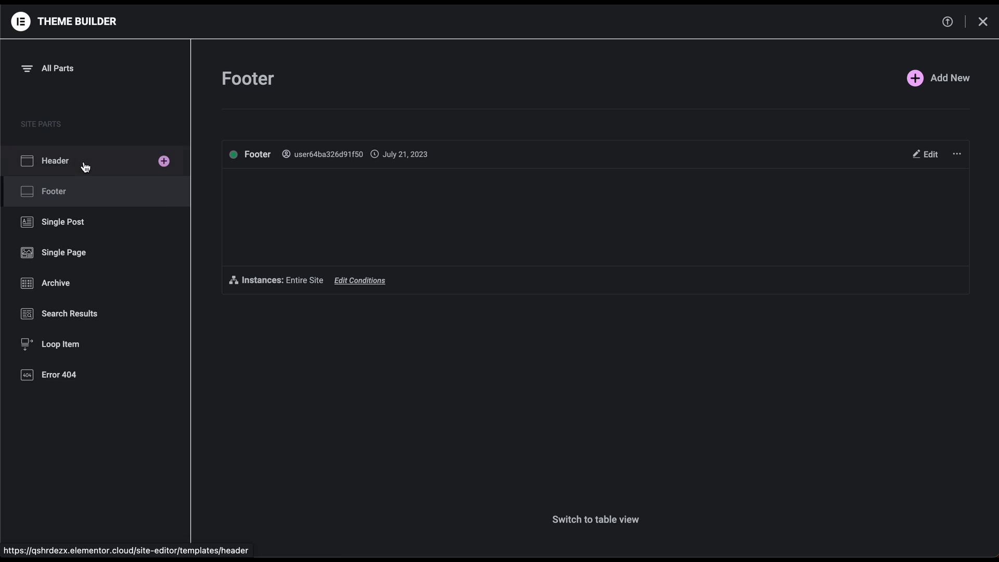
pyautogui.click(86, 167)
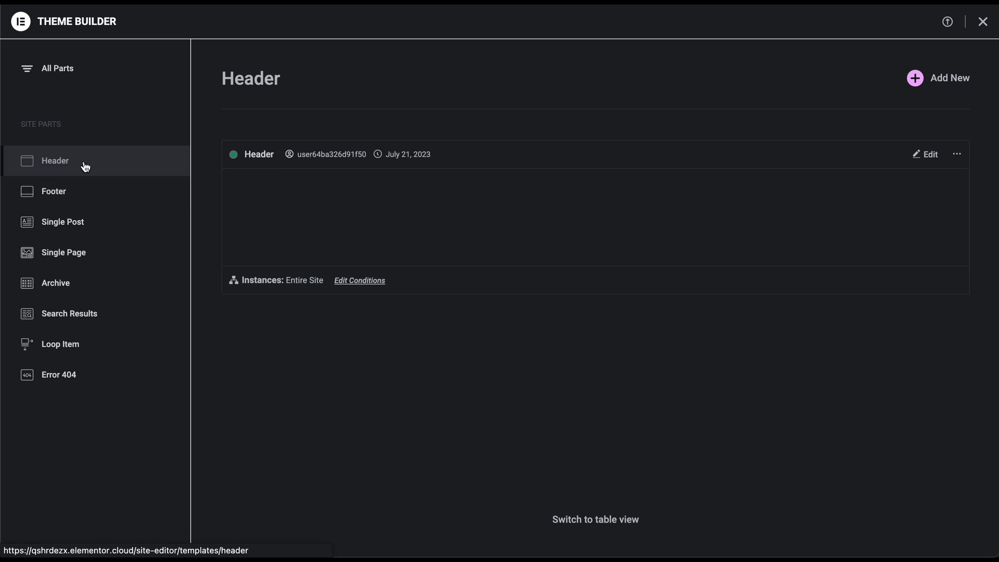
pyautogui.click(926, 156)
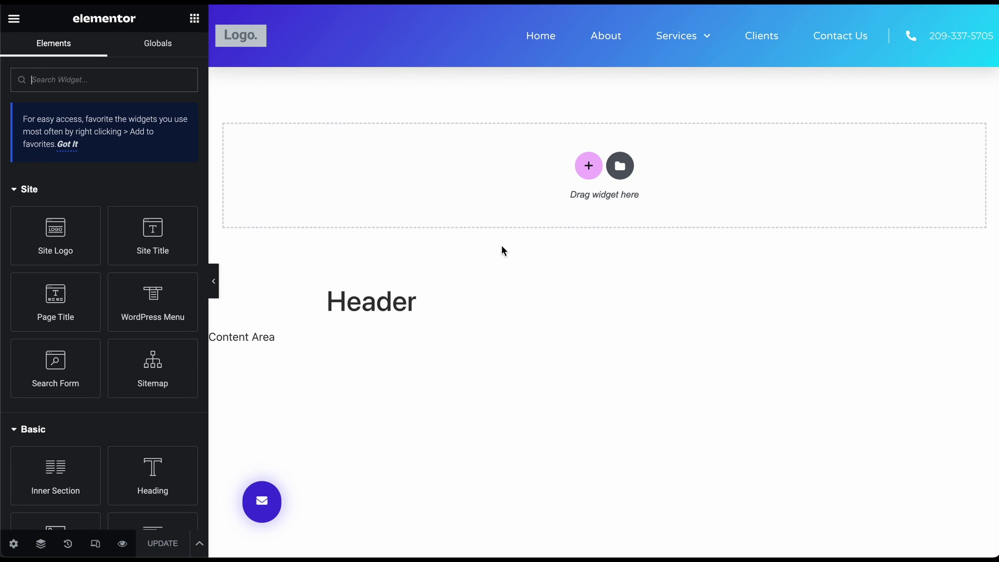
# - Select the header's site logo widget and open the Site Identity settings for changing the logo
pyautogui.scroll(-2, 501, 246)
pyautogui.scroll(2, 502, 246)
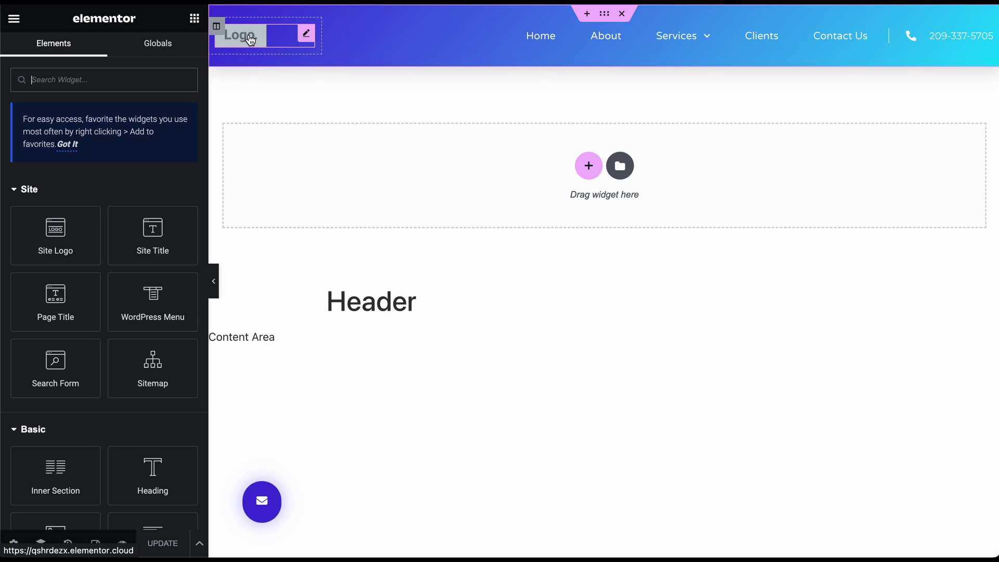
pyautogui.click(250, 40)
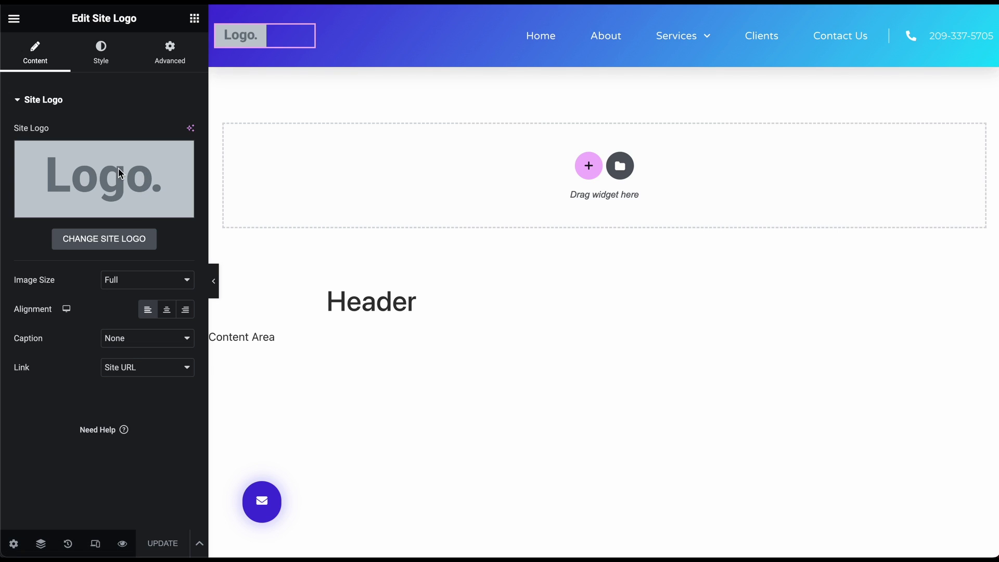
pyautogui.click(97, 243)
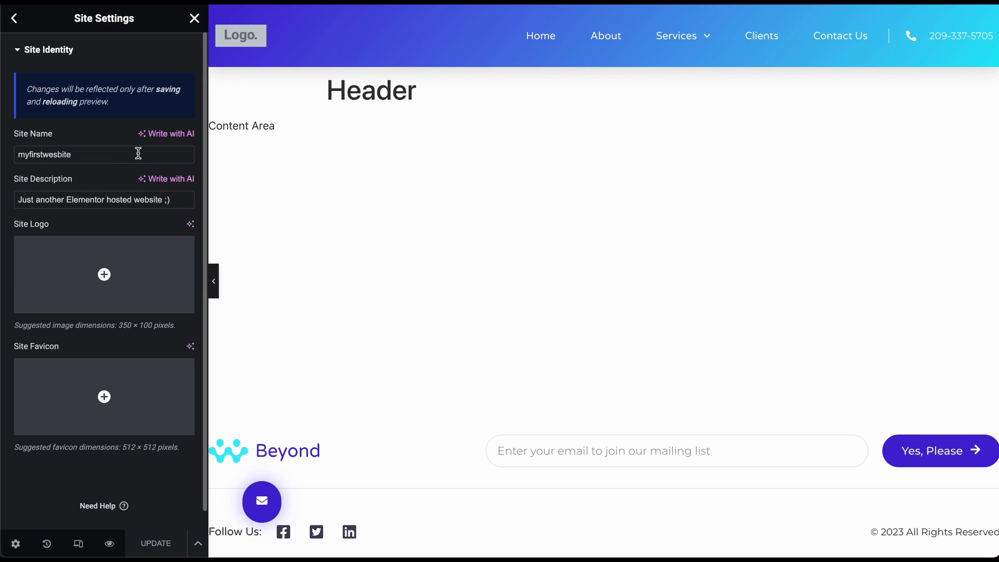
# - Set the site logo to the light bulb image Strategy.svg from the media library
pyautogui.click(104, 274)
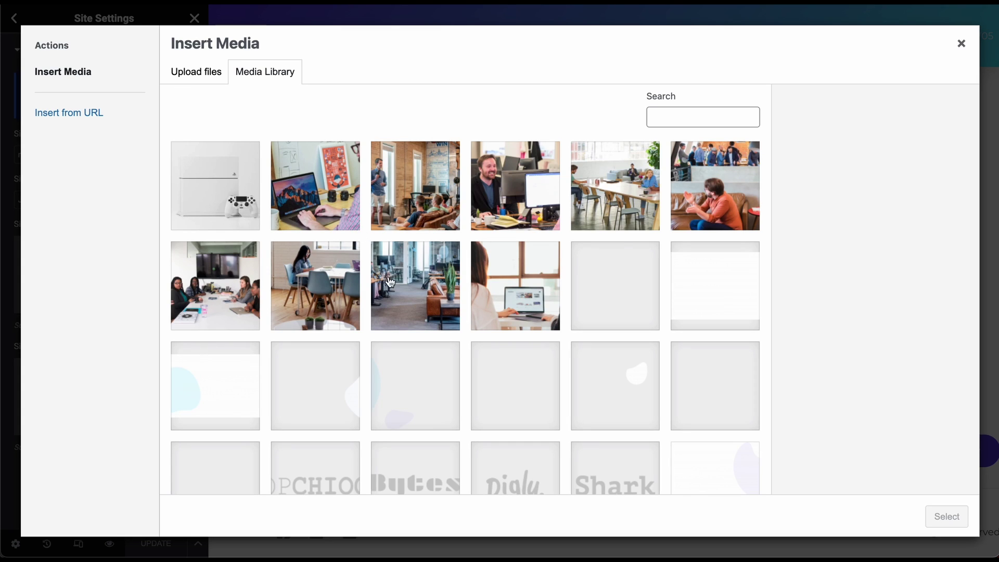
pyautogui.scroll(-3, 391, 282)
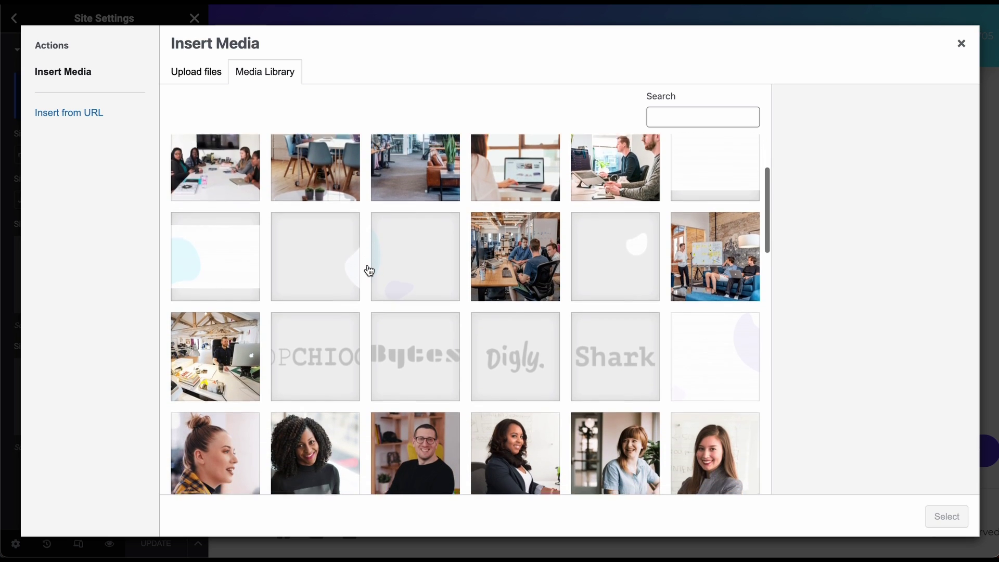
pyautogui.scroll(-2, 369, 270)
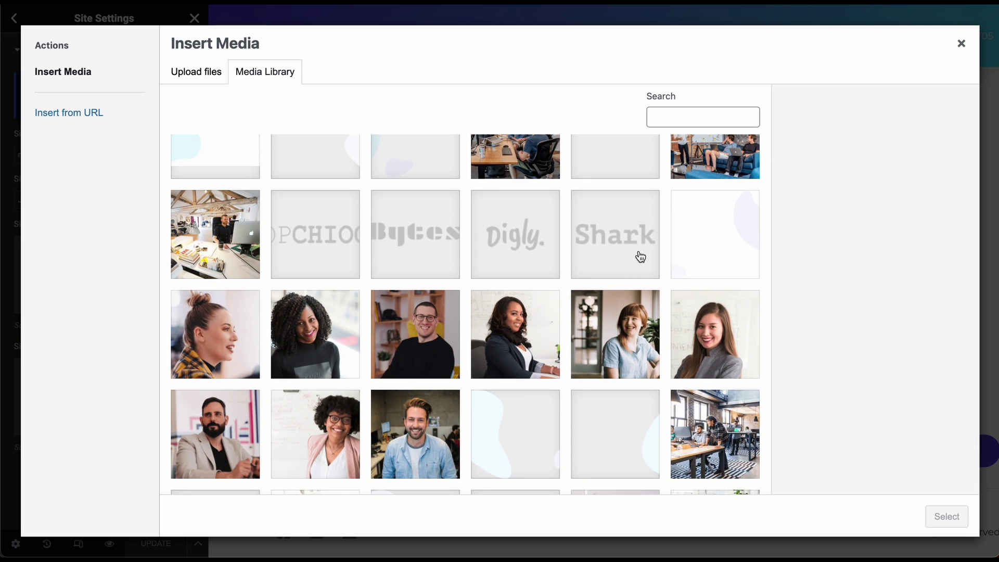
pyautogui.click(629, 245)
pyautogui.scroll(-2, 627, 249)
pyautogui.scroll(-3, 627, 251)
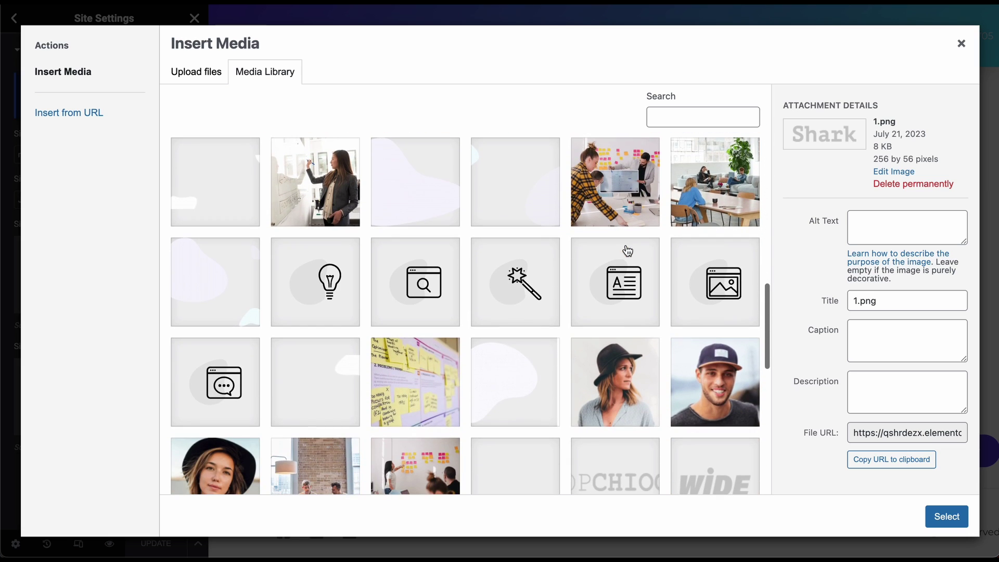
pyautogui.click(339, 288)
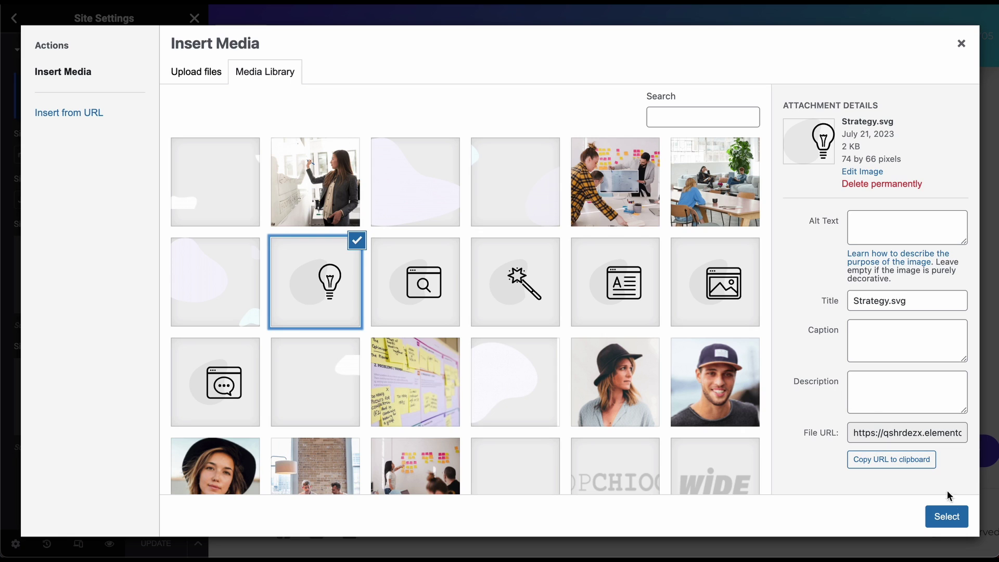
pyautogui.click(957, 516)
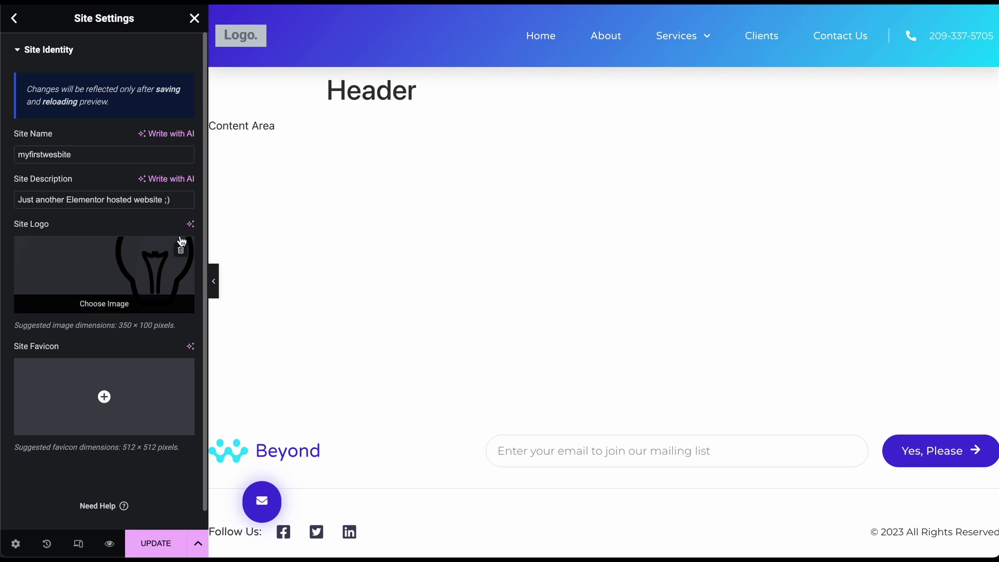
# - Set the site favicon to the light bulb image Strategy.svg from the media library and save the site settings
pyautogui.moveTo(129, 386)
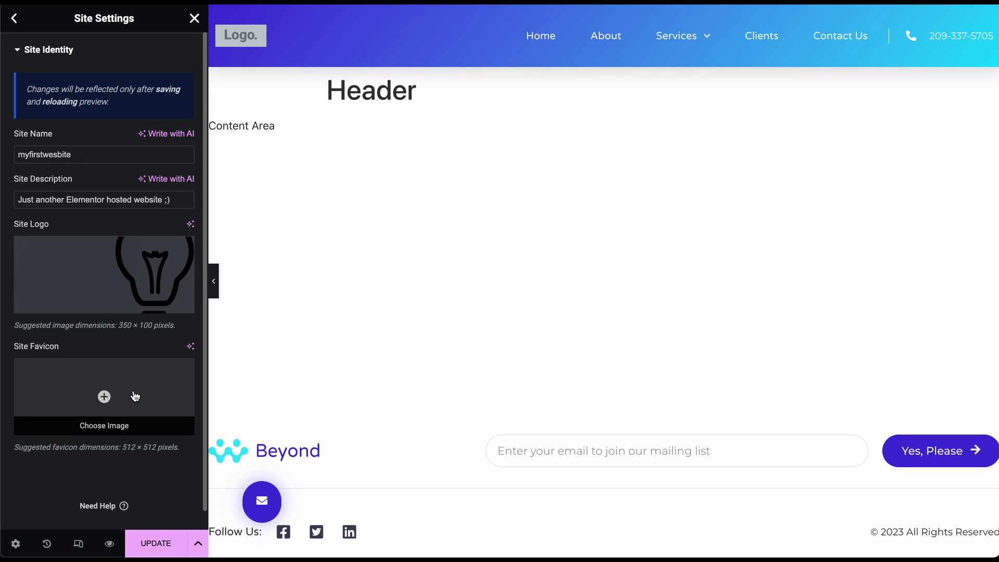
pyautogui.click(131, 396)
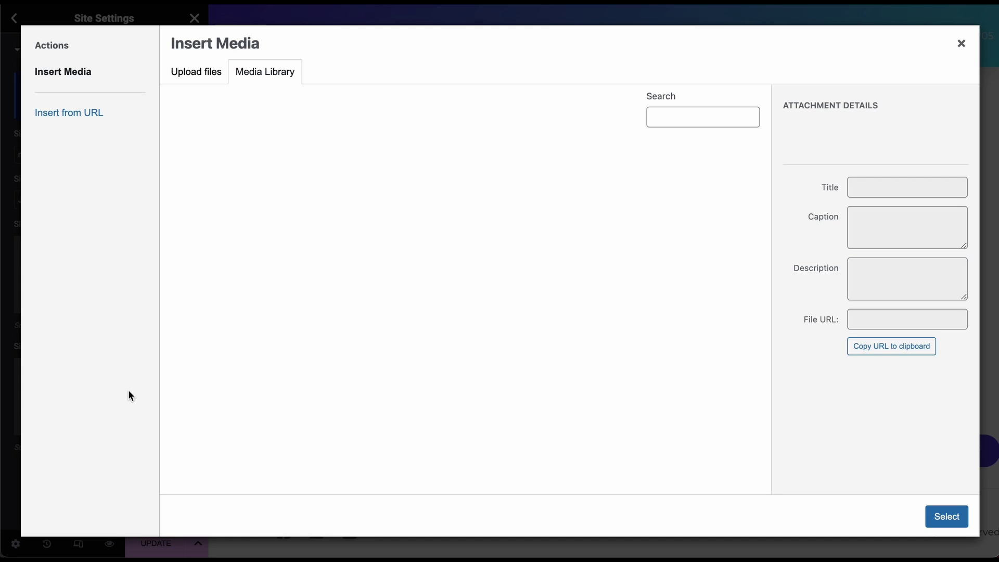
pyautogui.scroll(-10, 367, 331)
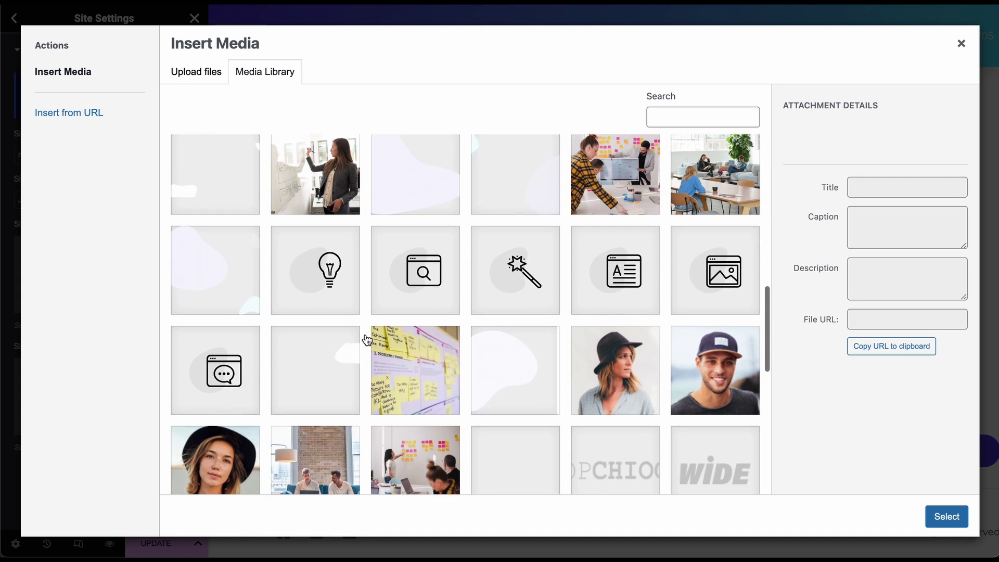
pyautogui.click(348, 260)
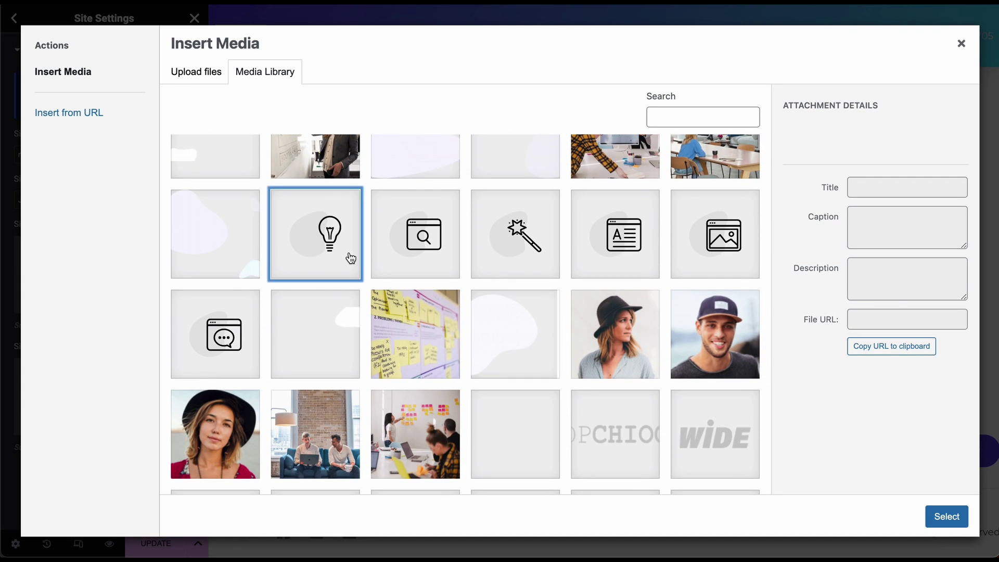
pyautogui.scroll(-5, 503, 302)
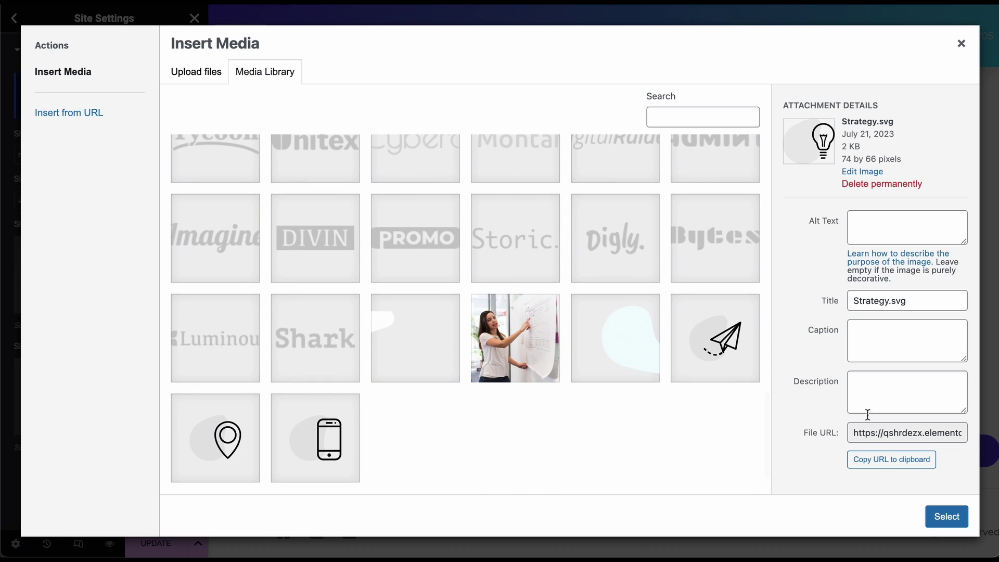
pyautogui.click(937, 514)
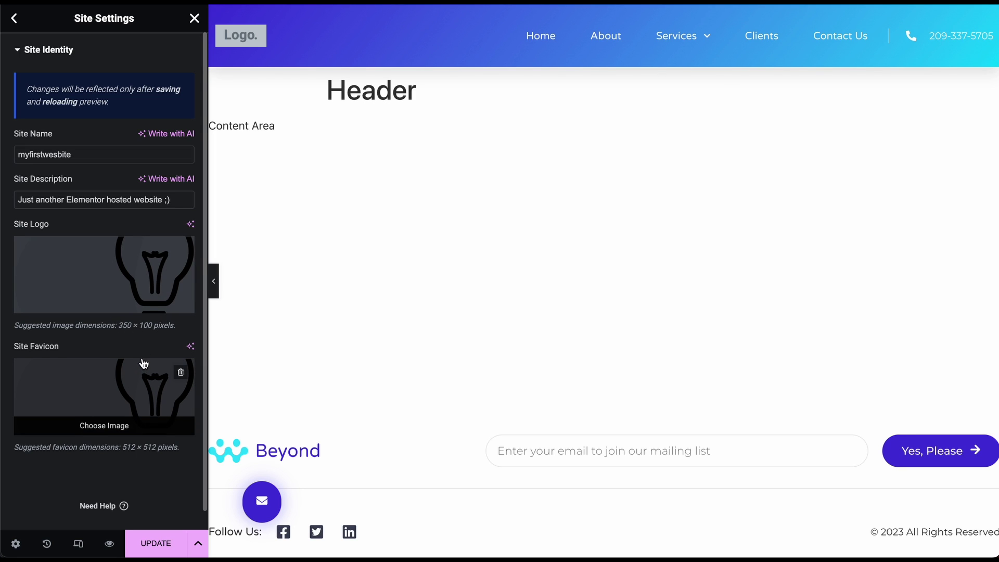
pyautogui.click(166, 543)
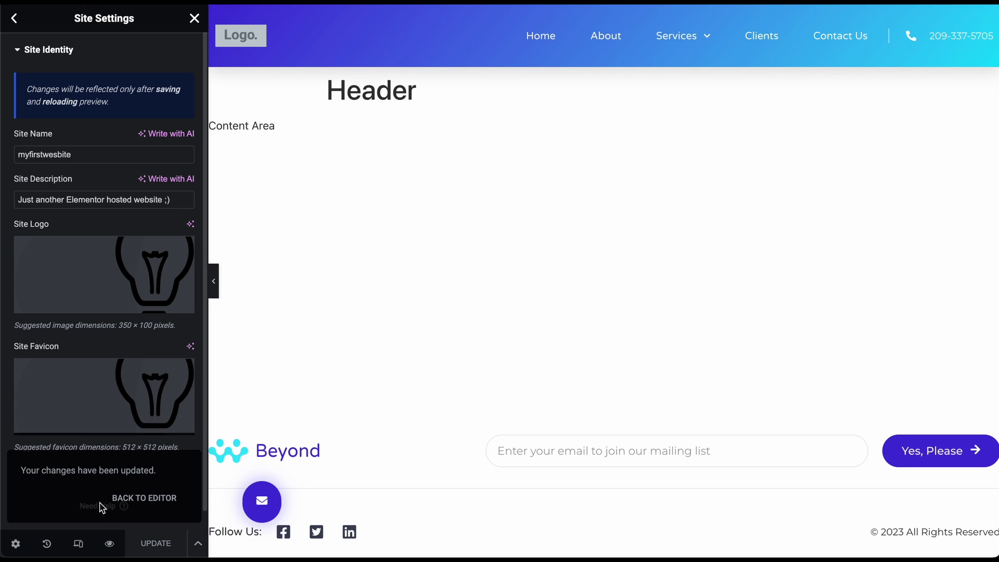
pyautogui.click(108, 543)
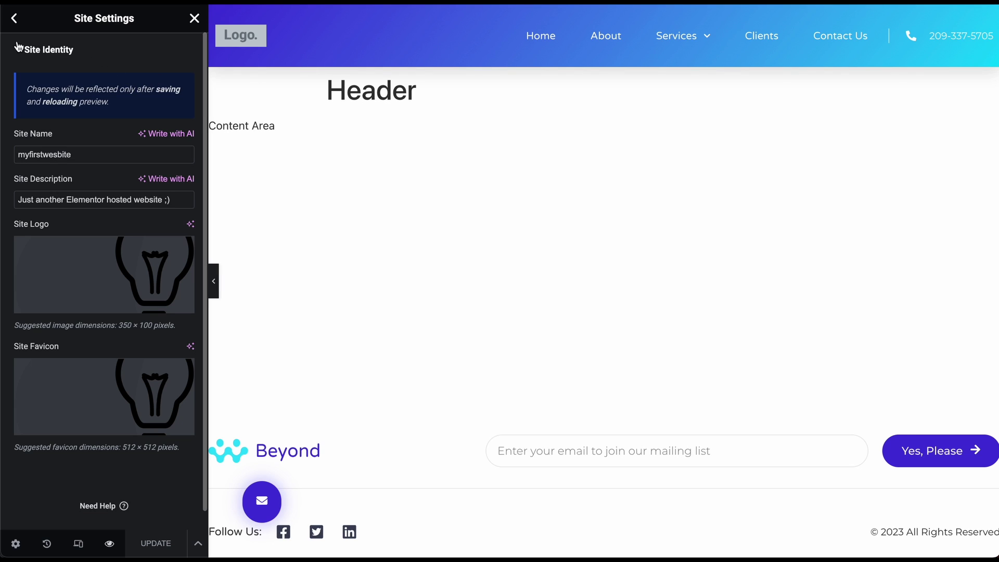
# - Set the Primary system color in the site's Global Colors to the blue #3247DA
pyautogui.click(14, 19)
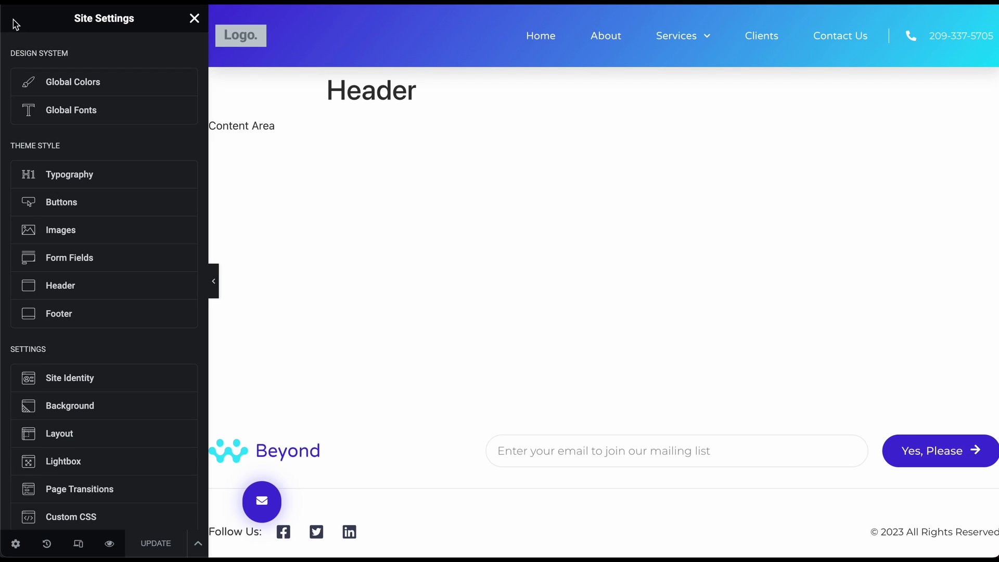
pyautogui.click(116, 90)
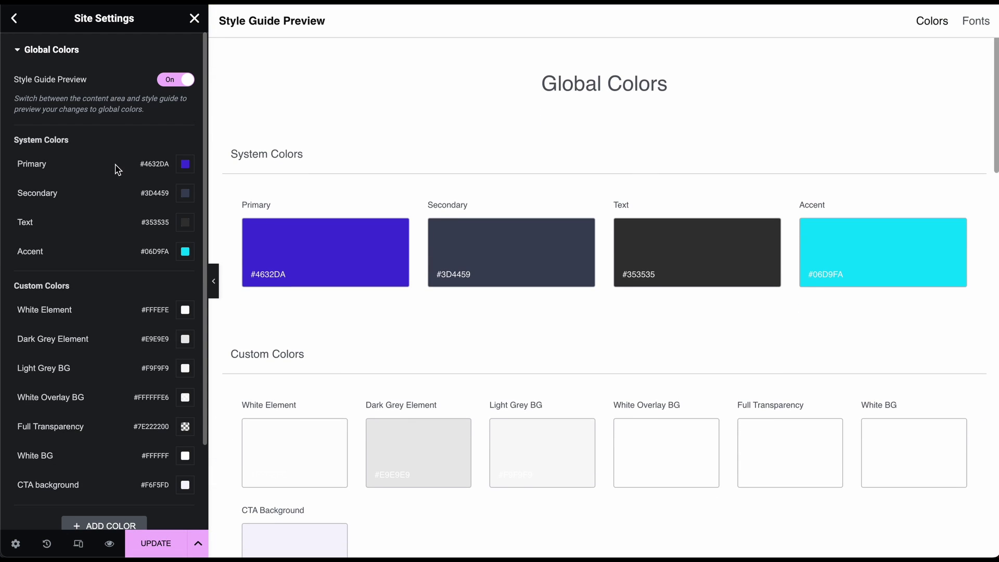
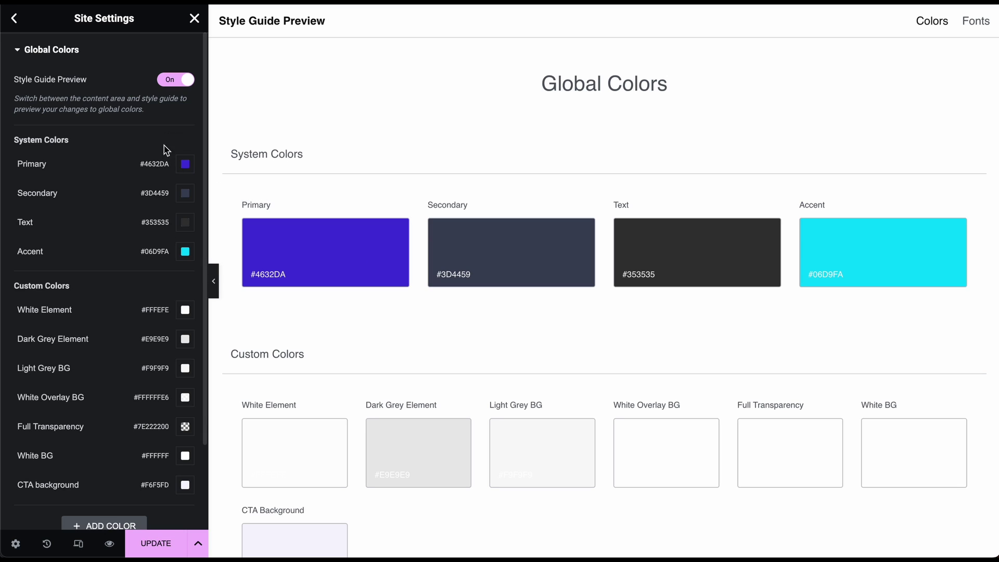
pyautogui.click(186, 165)
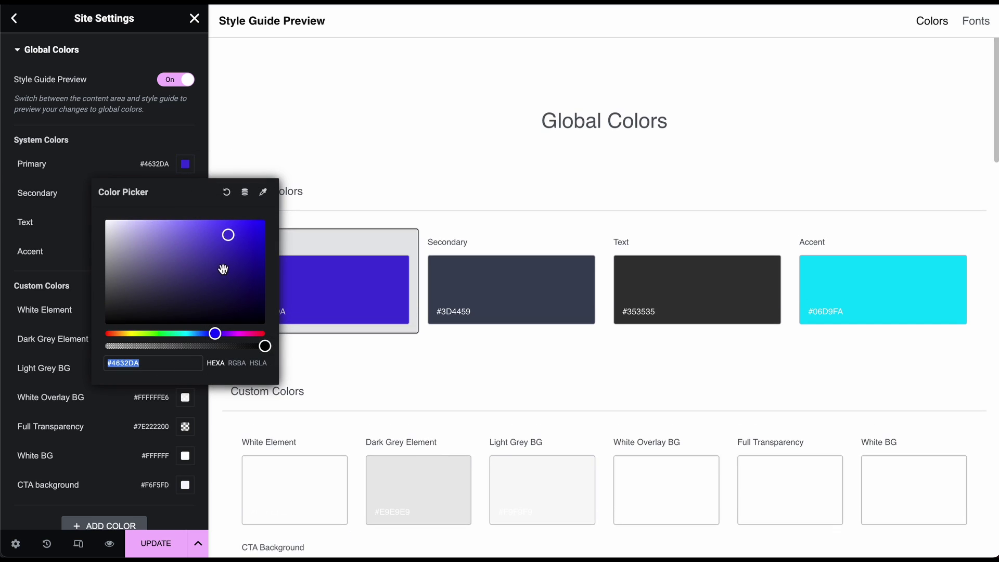
pyautogui.moveTo(238, 335); pyautogui.dragTo(209, 336)
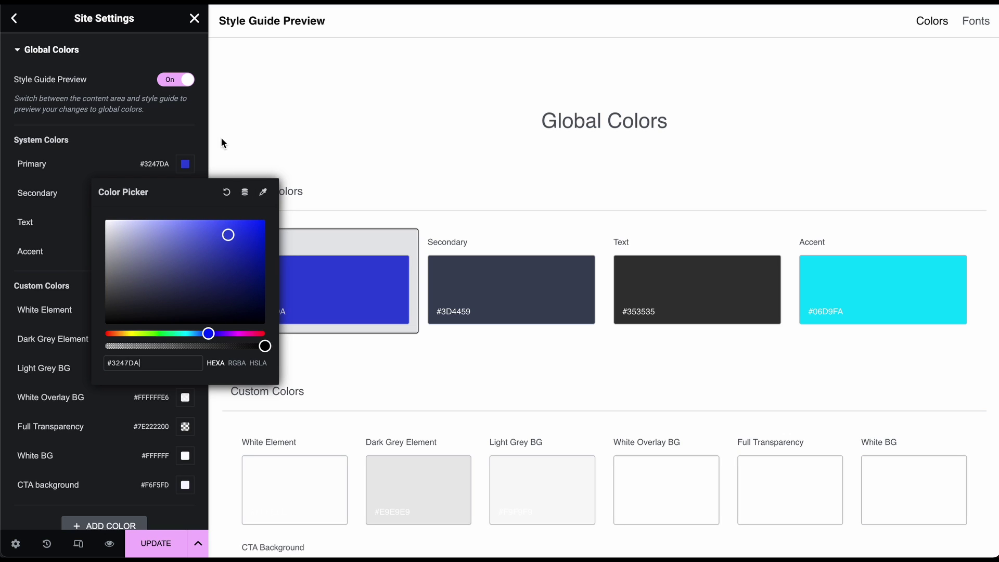
pyautogui.click(237, 129)
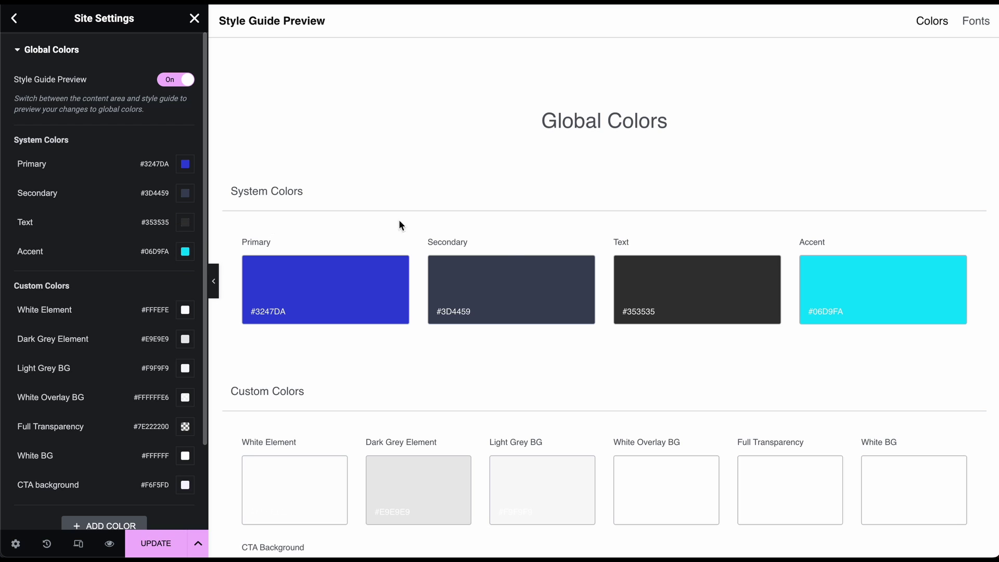
# - Set the Accent system color in Global Colors to the light blue #06A4FA and save the site settings
pyautogui.click(835, 296)
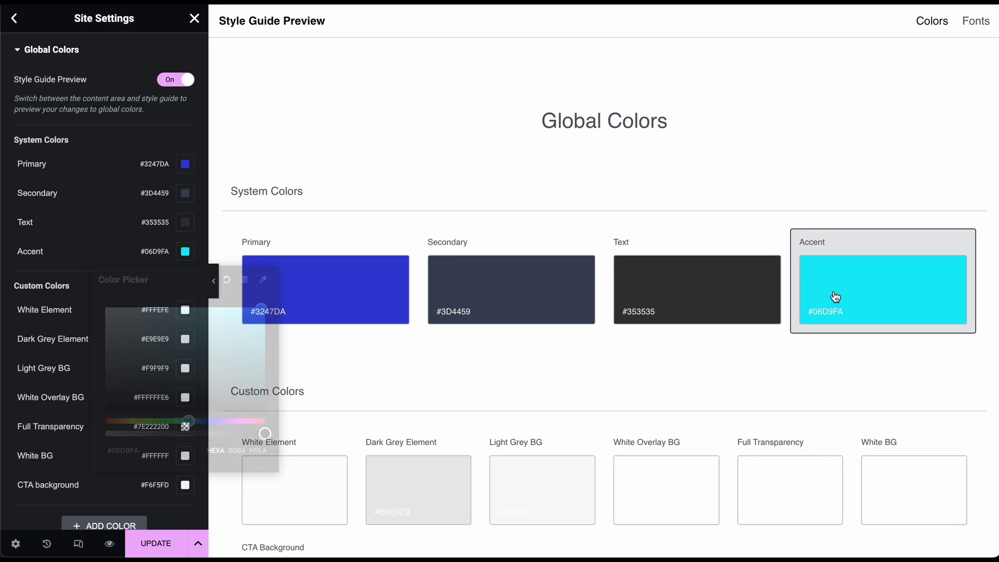
pyautogui.click(220, 422)
pyautogui.moveTo(219, 421); pyautogui.dragTo(216, 422)
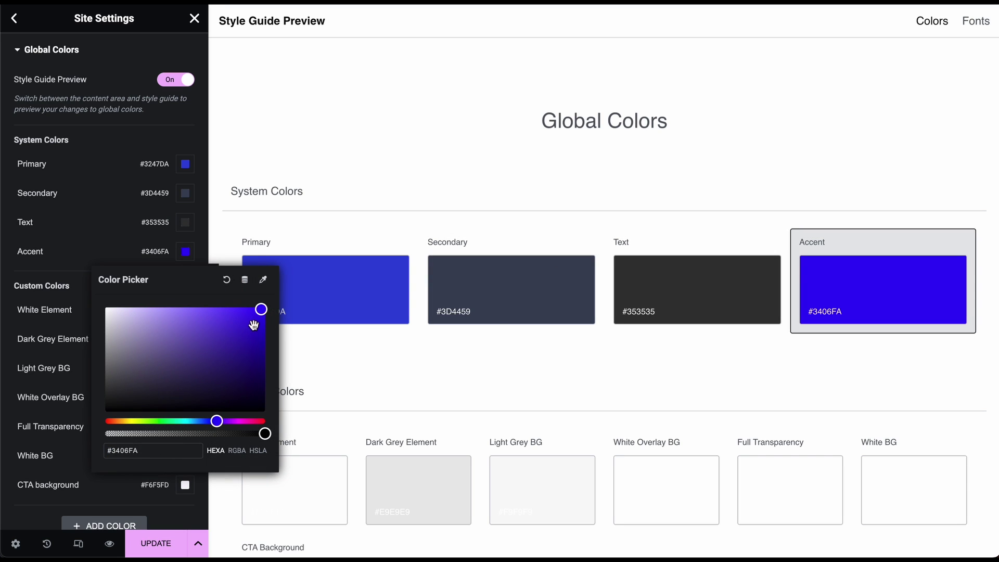
pyautogui.click(204, 422)
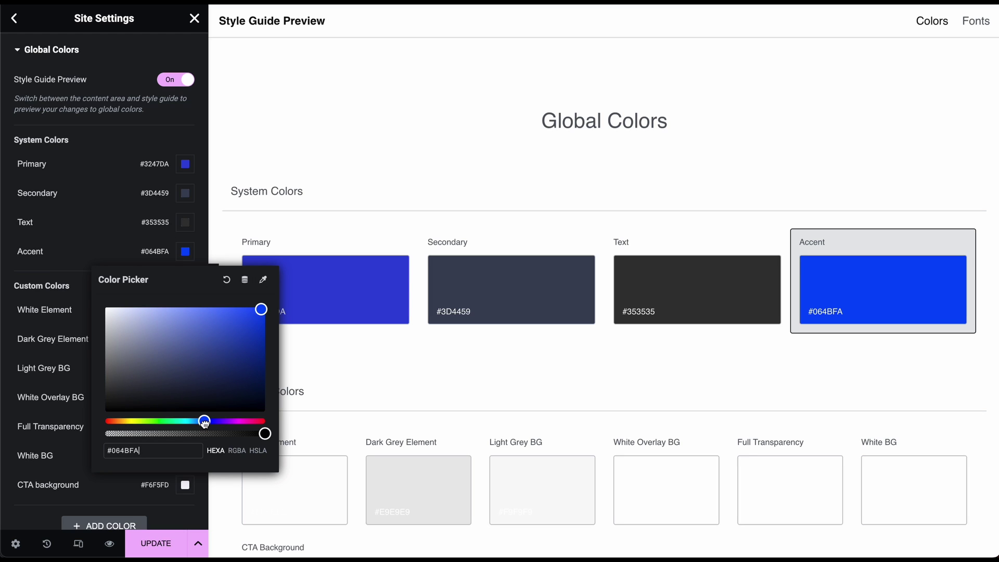
pyautogui.moveTo(204, 421)
pyautogui.mouseDown()
pyautogui.moveTo(179, 422)
pyautogui.moveTo(195, 421)
pyautogui.mouseUp()
pyautogui.click(343, 347)
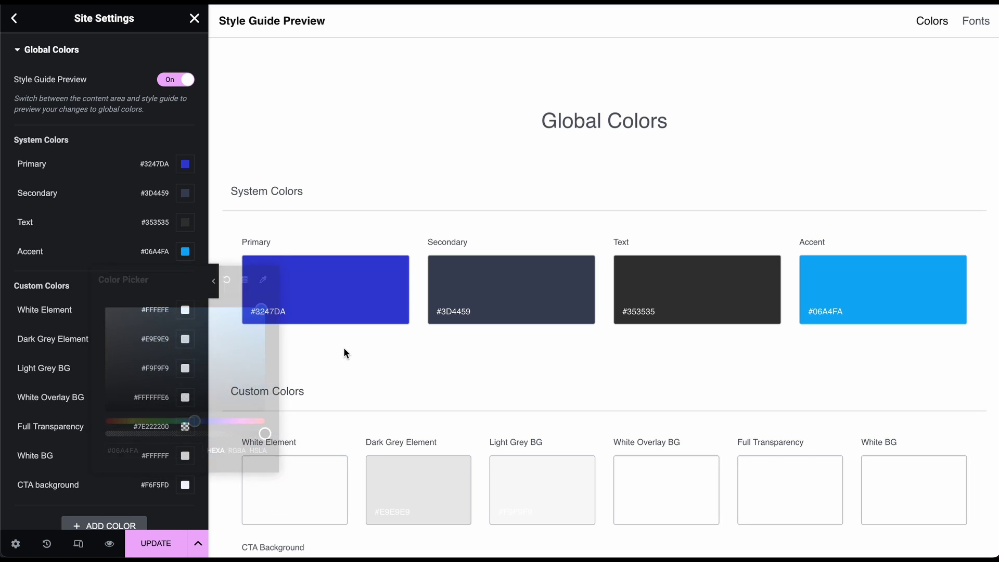
pyautogui.scroll(-2, 145, 343)
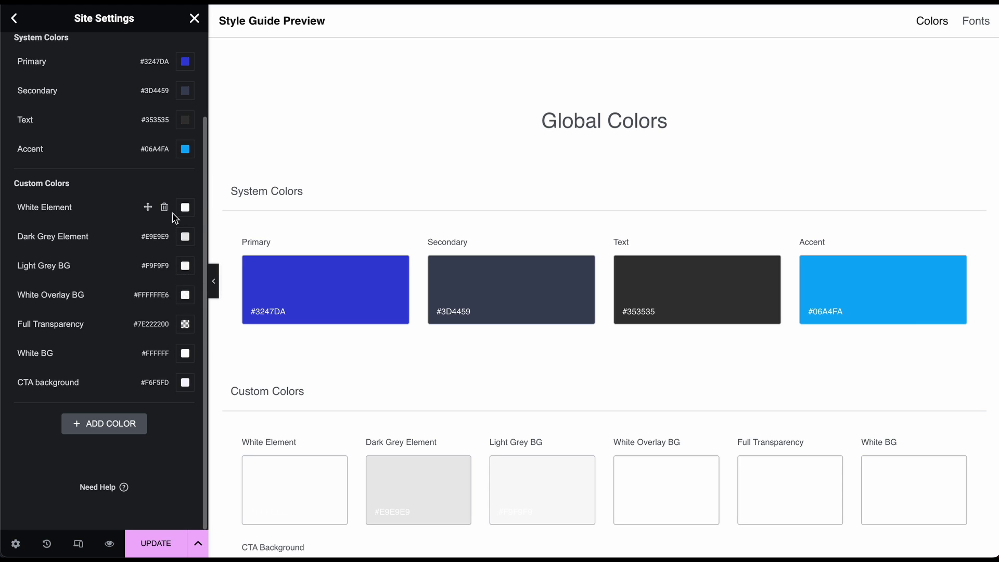
pyautogui.scroll(2, 154, 318)
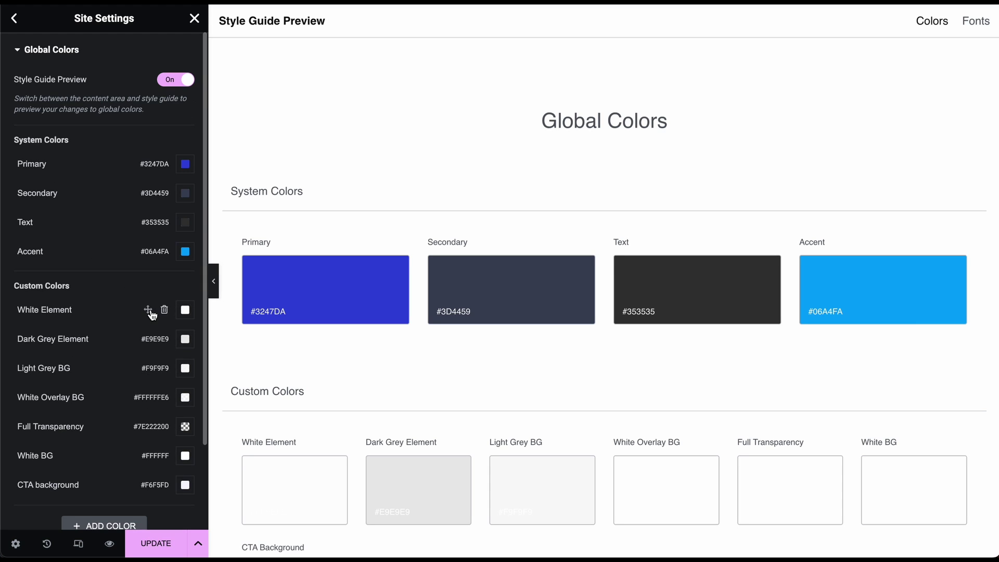
pyautogui.click(149, 543)
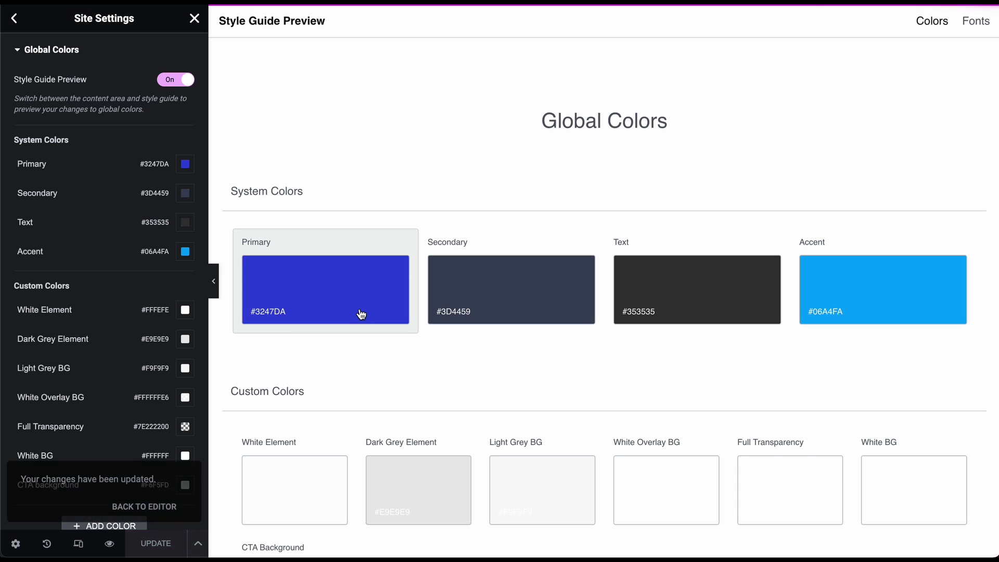
# - Preview the live site and examine how the new global colors look across the header and home page sections
pyautogui.click(111, 543)
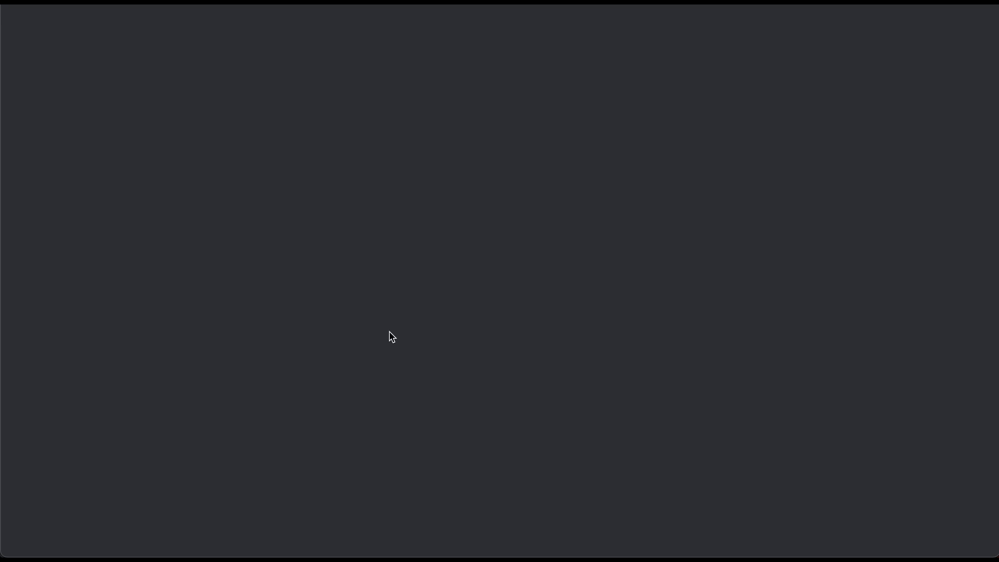
pyautogui.scroll(-1, 390, 332)
pyautogui.scroll(1, 387, 325)
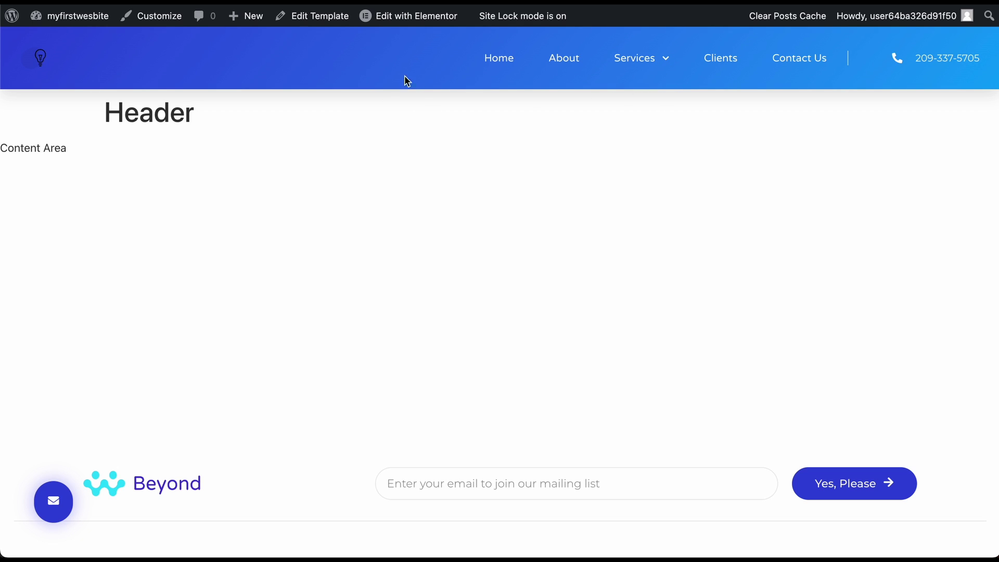
pyautogui.click(43, 61)
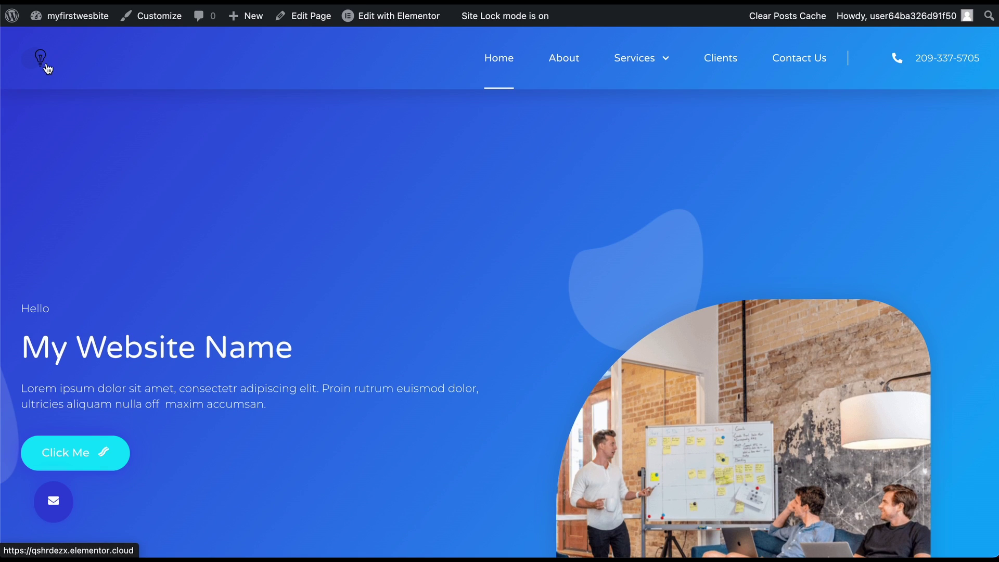
pyautogui.scroll(-10, 308, 277)
pyautogui.scroll(-12, 310, 271)
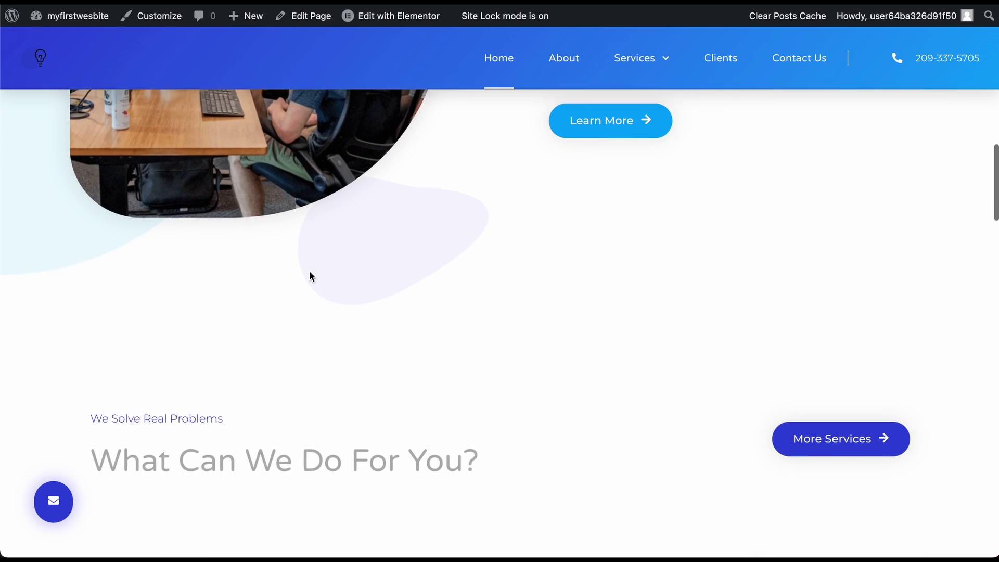
pyautogui.scroll(-5, 309, 272)
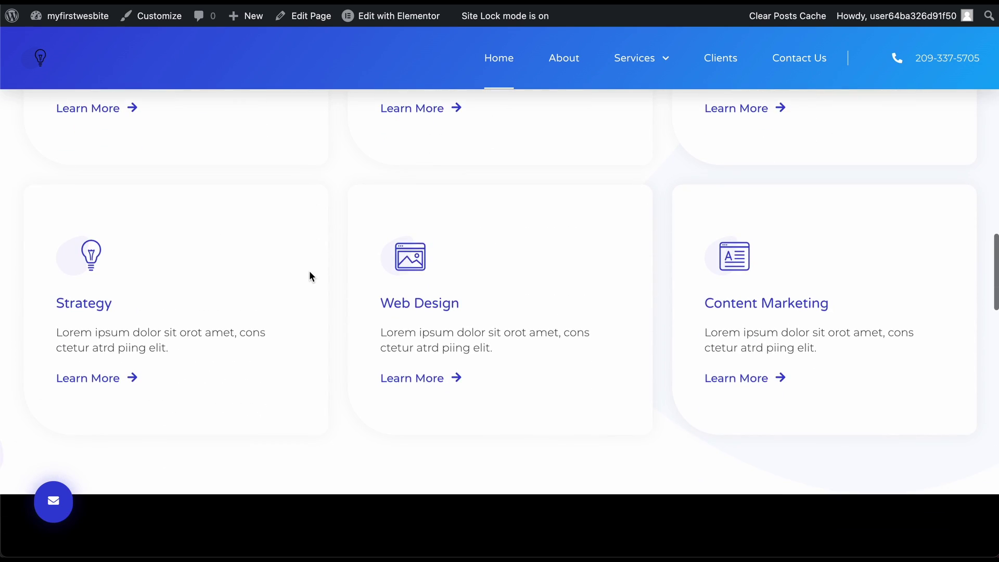
pyautogui.scroll(-8, 346, 300)
pyautogui.scroll(-15, 346, 302)
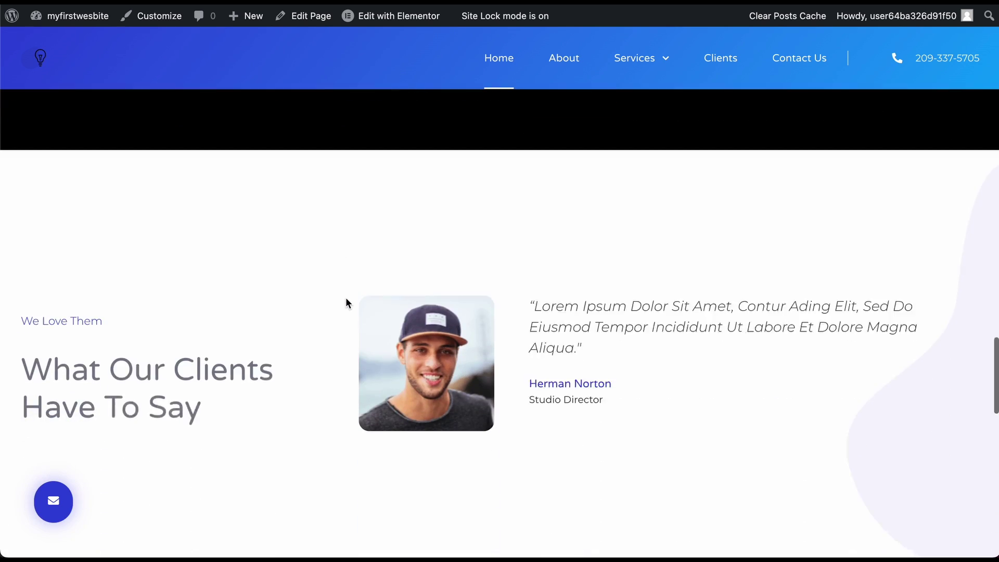
pyautogui.scroll(-4, 347, 301)
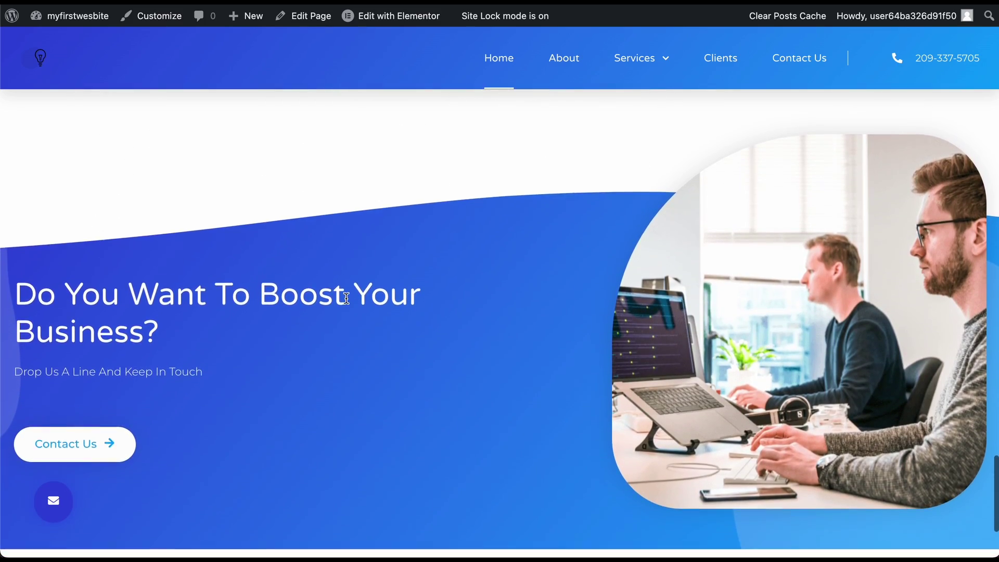
pyautogui.scroll(10, 347, 302)
pyautogui.scroll(15, 347, 301)
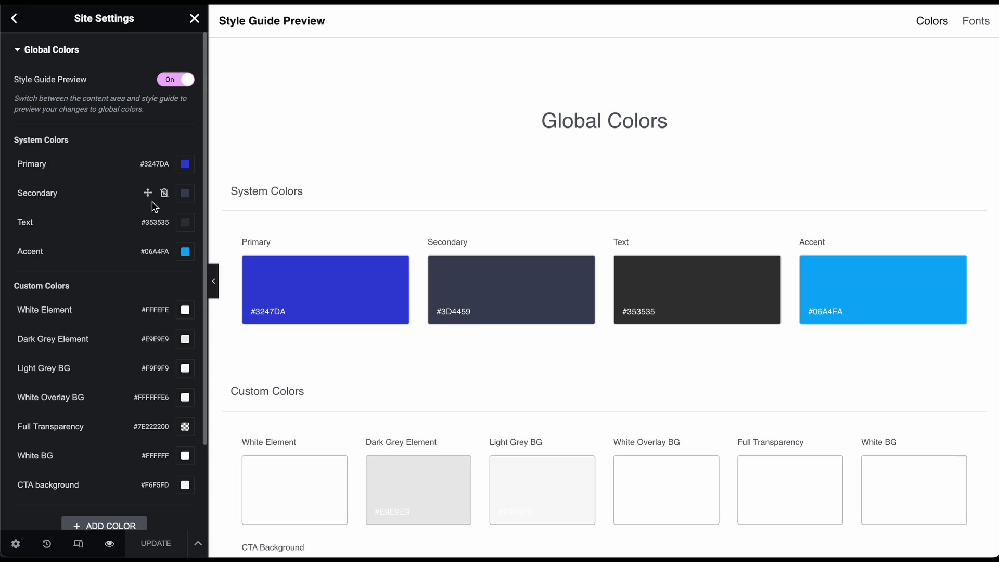
# - Set the Primary system color to the magenta #DA329D and save the site settings
pyautogui.click(186, 165)
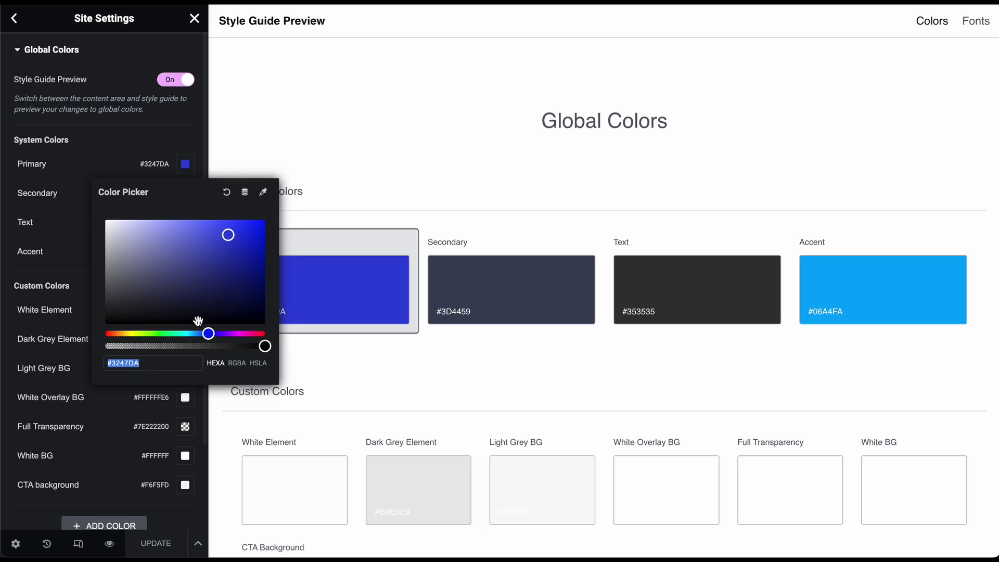
pyautogui.moveTo(207, 332); pyautogui.dragTo(248, 334)
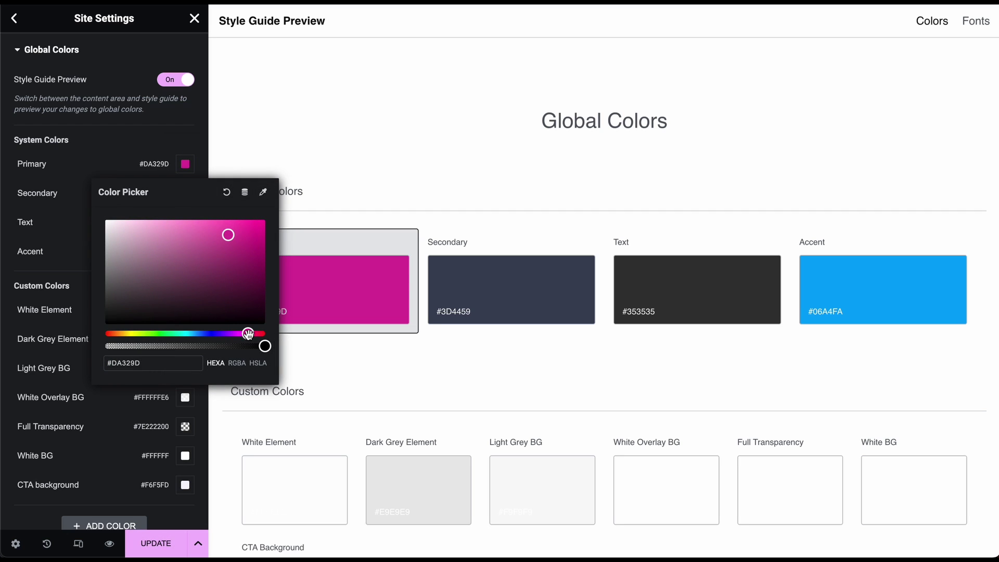
pyautogui.click(363, 372)
pyautogui.click(159, 544)
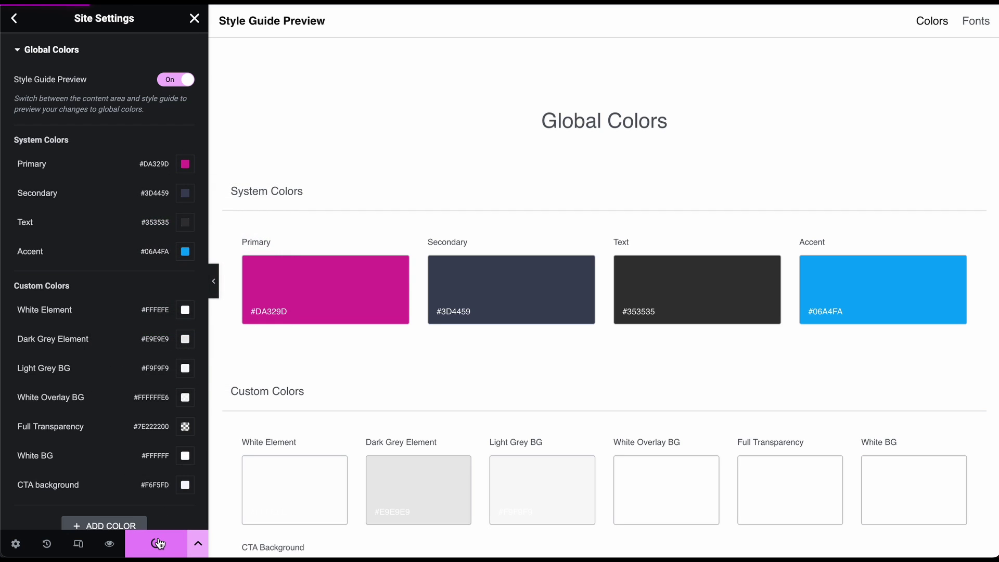
# - Preview the live site again and check the magenta primary color throughout the home page
pyautogui.click(110, 544)
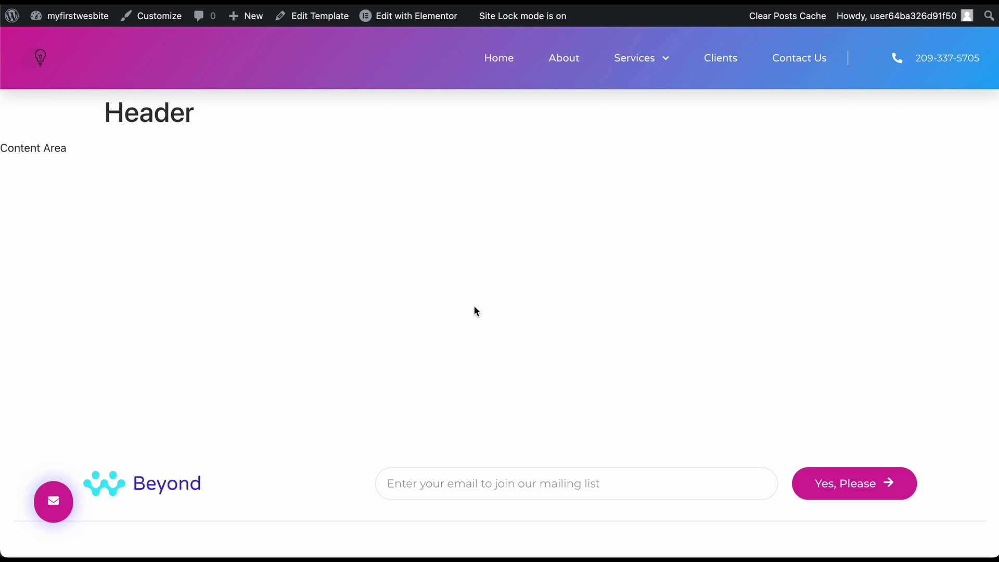
pyautogui.click(41, 60)
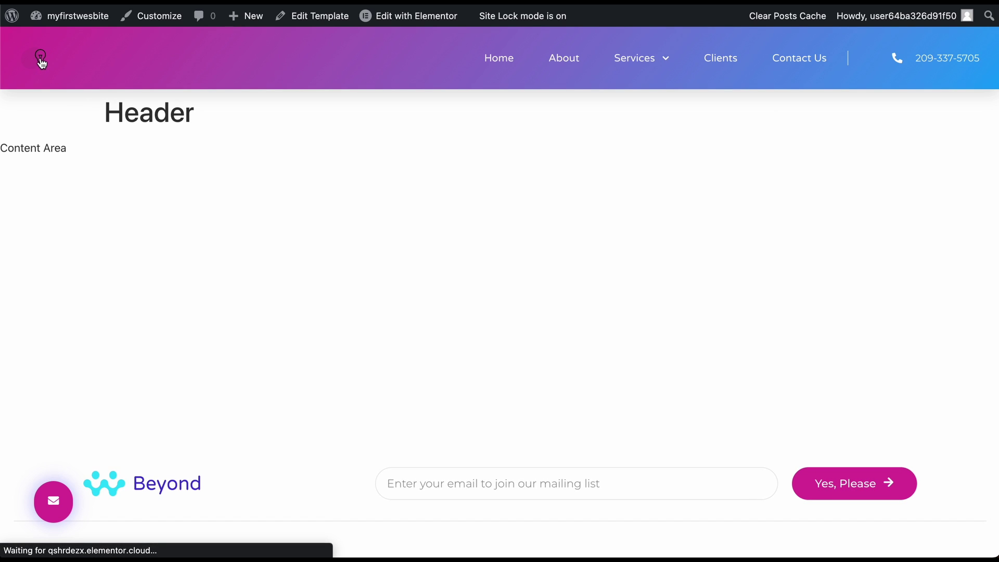
pyautogui.scroll(-10, 375, 320)
pyautogui.scroll(-3, 375, 317)
pyautogui.scroll(-8, 639, 237)
pyautogui.scroll(-10, 641, 239)
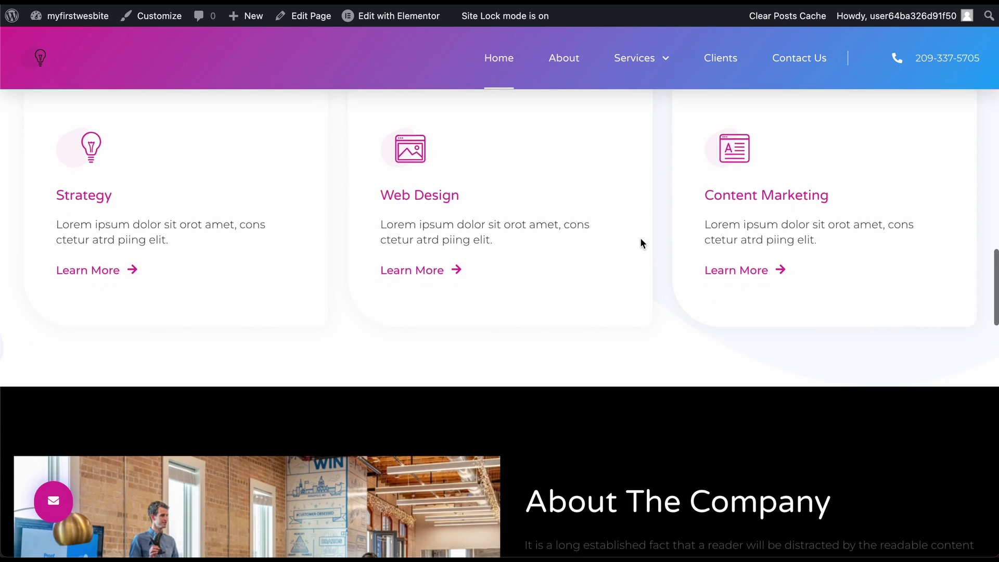
pyautogui.scroll(-2, 640, 237)
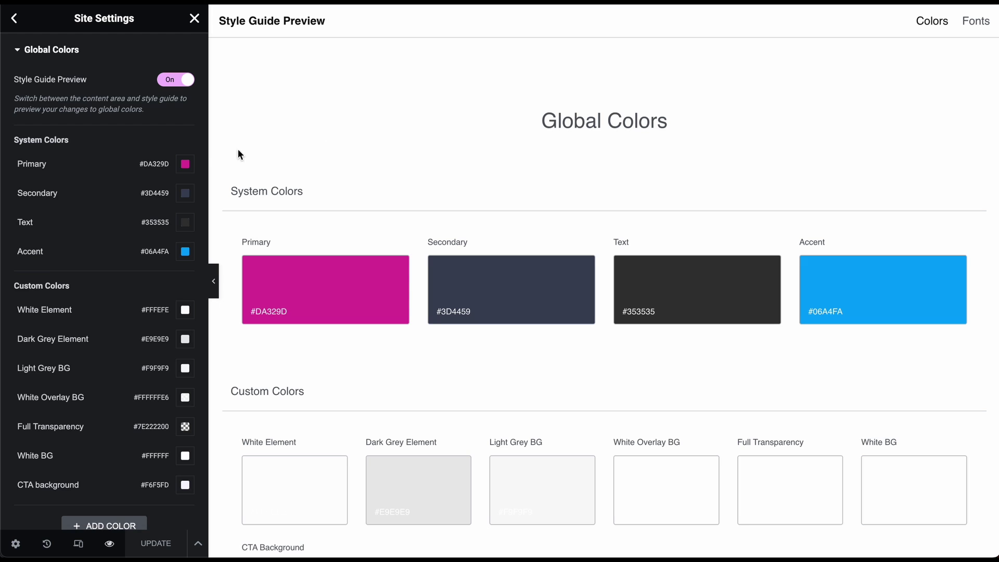
# - Set the Primary system color to the blue #0D6AEF, leave the Global Colors settings and save the changes
pyautogui.click(185, 164)
pyautogui.click(206, 333)
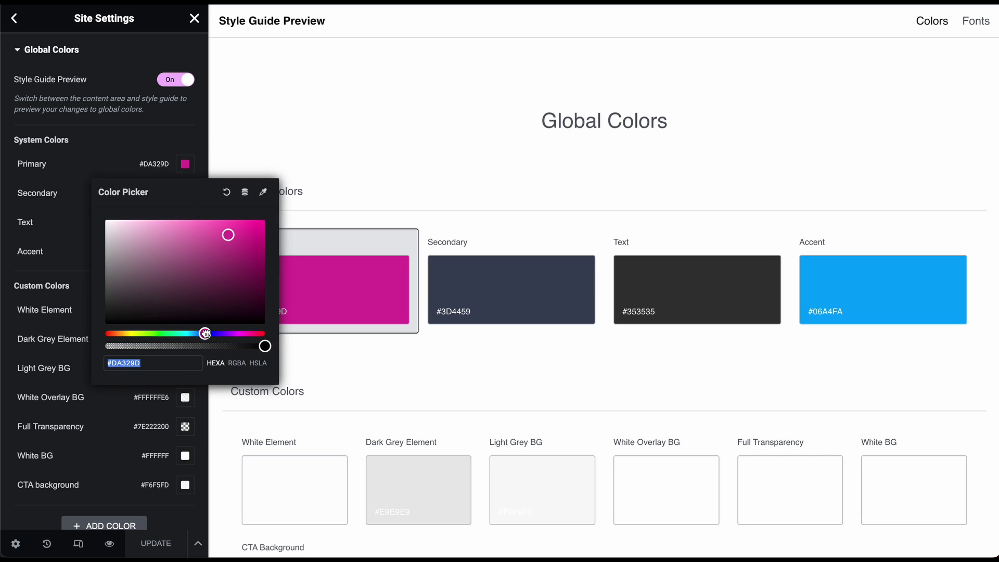
pyautogui.moveTo(249, 233); pyautogui.dragTo(256, 226)
pyautogui.click(202, 333)
pyautogui.moveTo(203, 333); pyautogui.dragTo(200, 333)
pyautogui.click(336, 349)
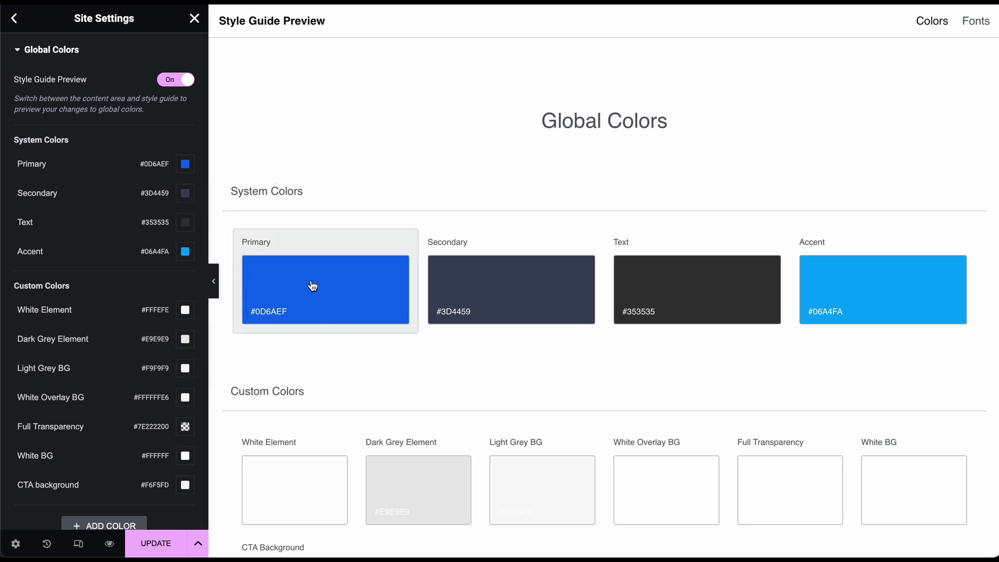
pyautogui.click(17, 22)
pyautogui.click(602, 317)
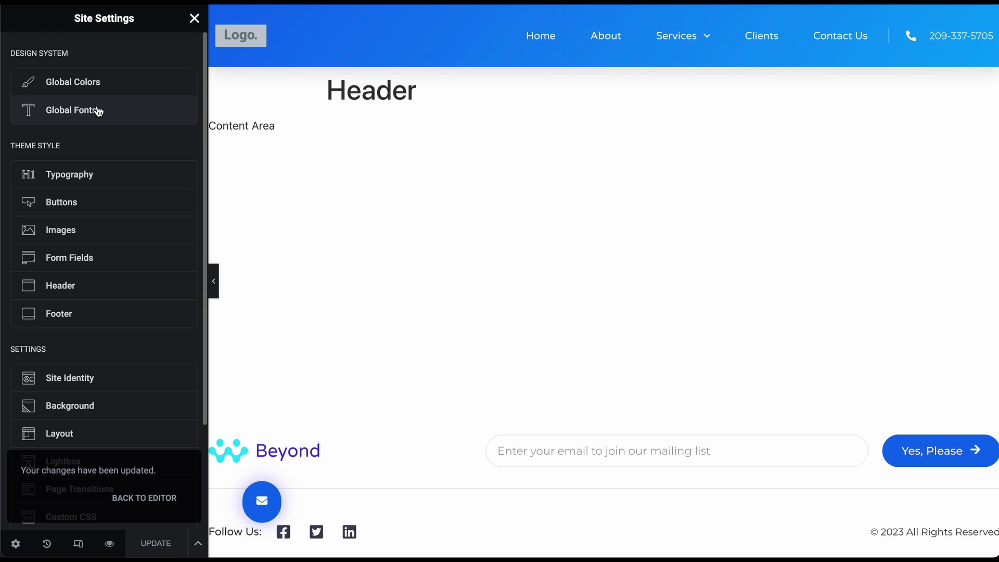
# - Open the Global Fonts settings and look over the system and custom font samples in the style guide
pyautogui.click(98, 111)
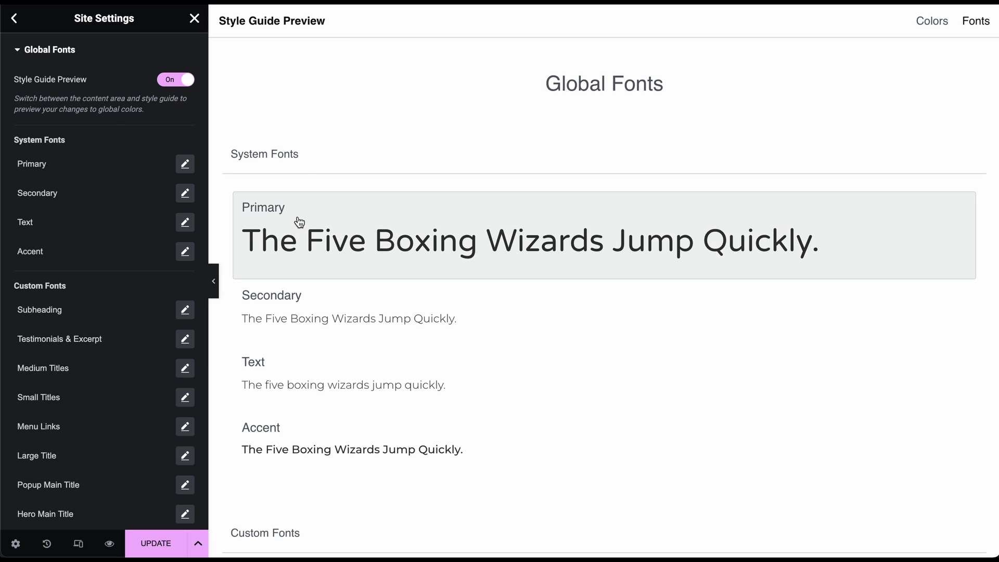
pyautogui.scroll(10, 296, 220)
pyautogui.scroll(-6, 297, 221)
pyautogui.scroll(-5, 299, 221)
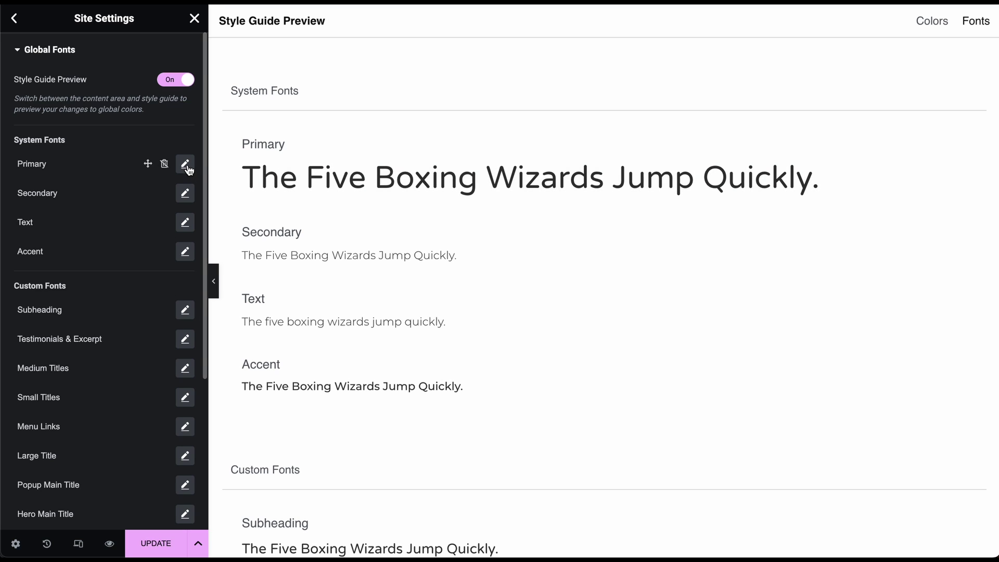
# - Try the Vast Shadow family on the Primary system font, return it to Varela Round and close its typography settings
pyautogui.click(185, 164)
pyautogui.click(147, 227)
pyautogui.scroll(-3, 139, 312)
pyautogui.scroll(2, 154, 291)
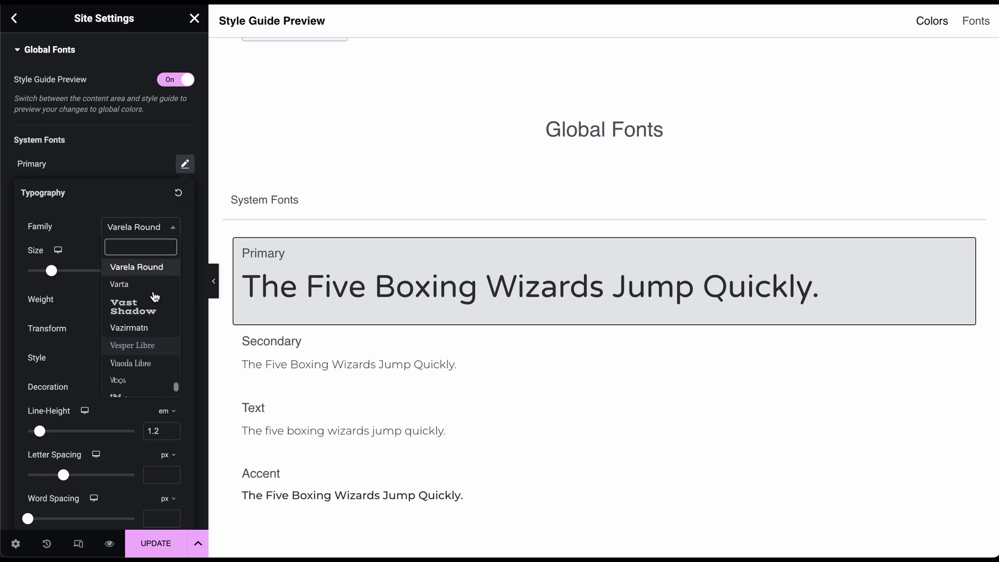
pyautogui.click(154, 311)
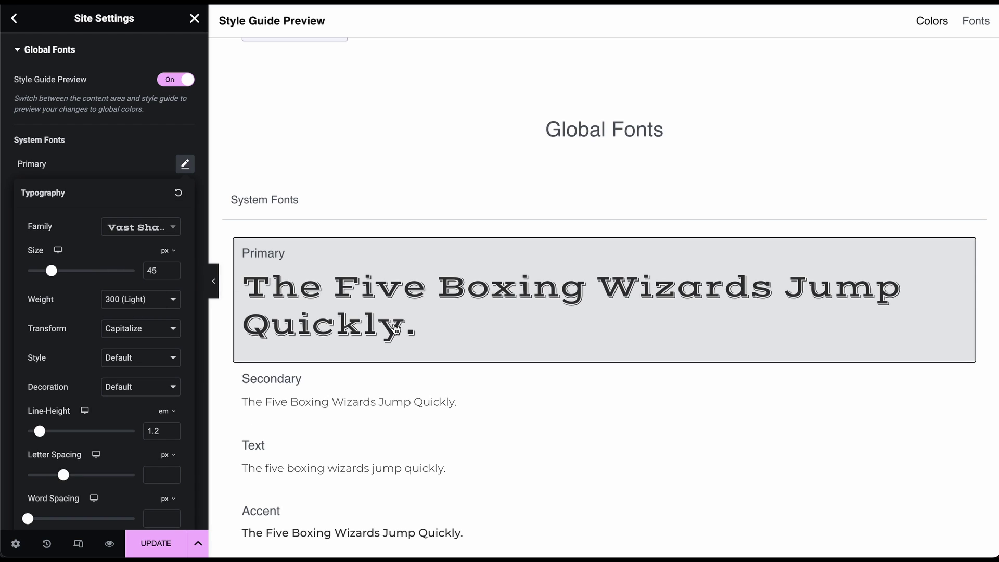
pyautogui.click(132, 229)
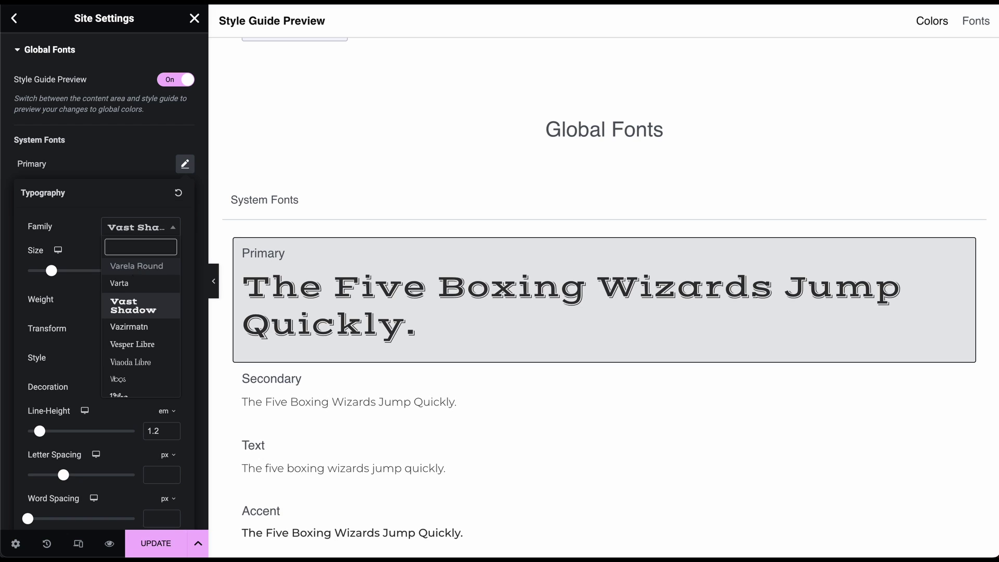
pyautogui.click(136, 267)
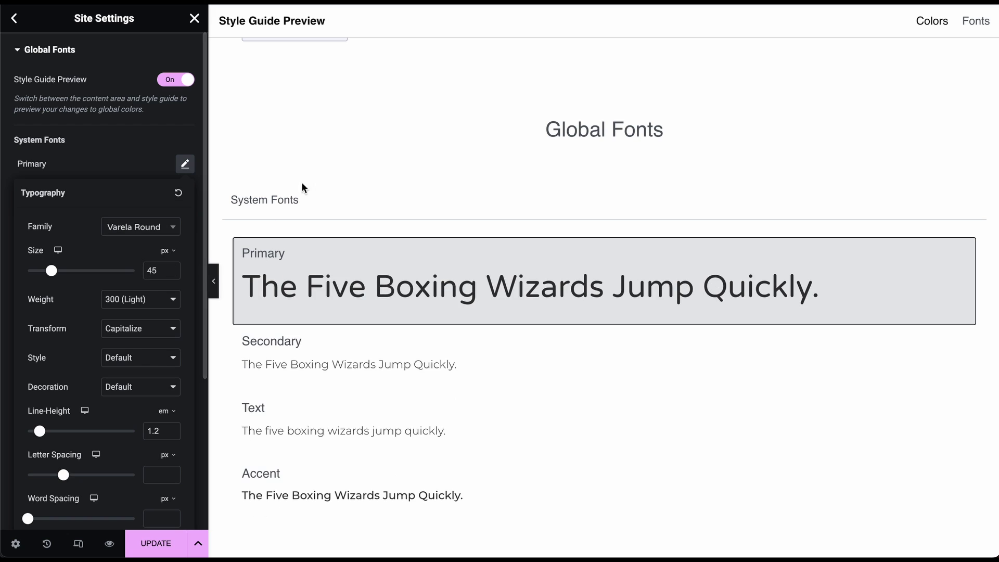
pyautogui.click(191, 140)
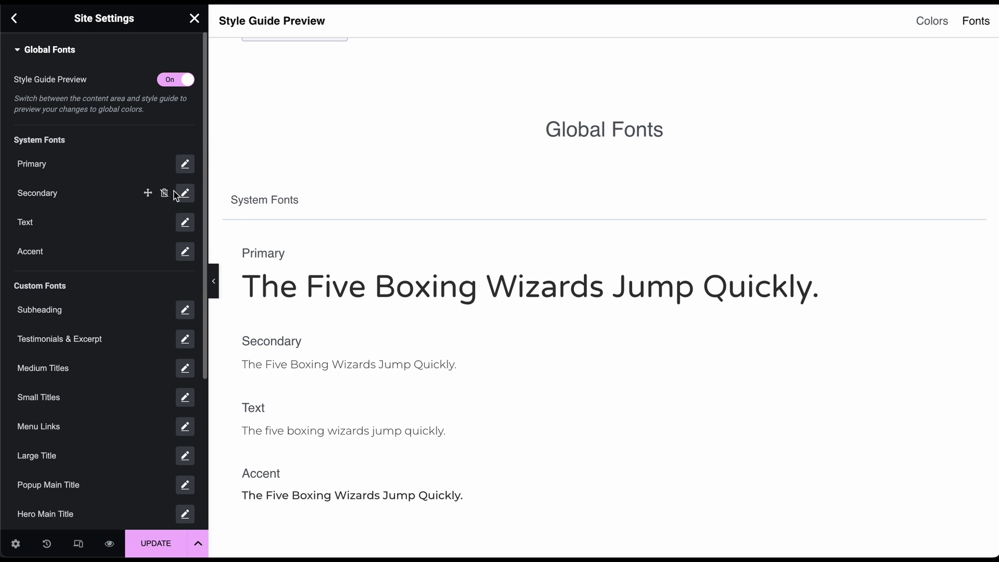
# - Review the style guide's fonts and colors, leave the Global Fonts settings and save the changes
pyautogui.scroll(-10, 304, 230)
pyautogui.scroll(-5, 304, 232)
pyautogui.scroll(20, 304, 231)
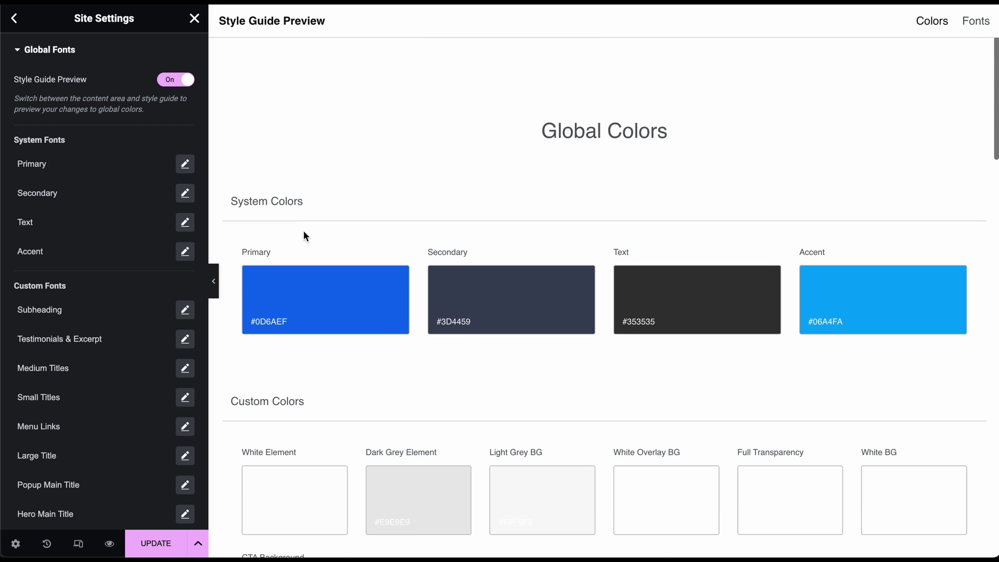
pyautogui.click(17, 23)
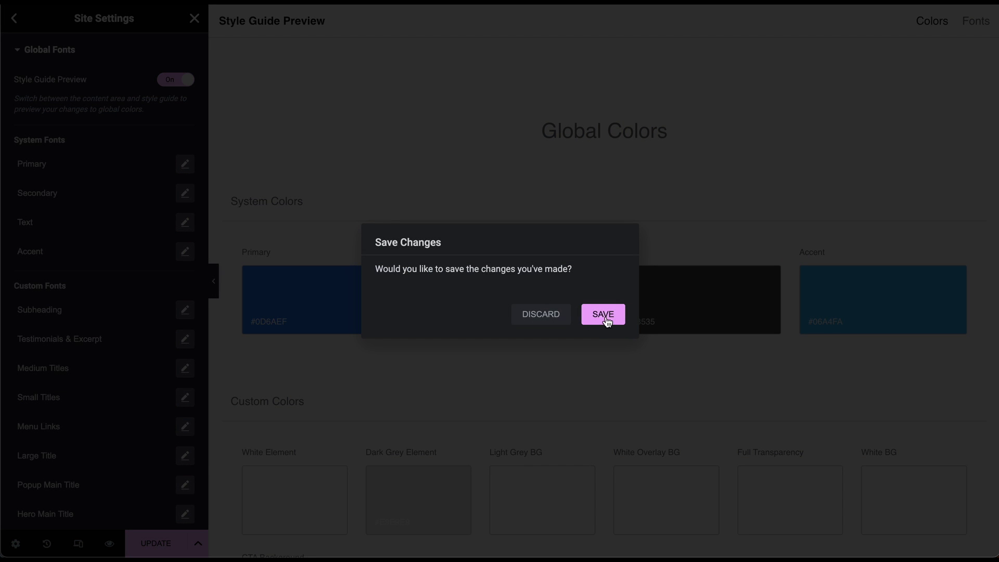
pyautogui.click(607, 318)
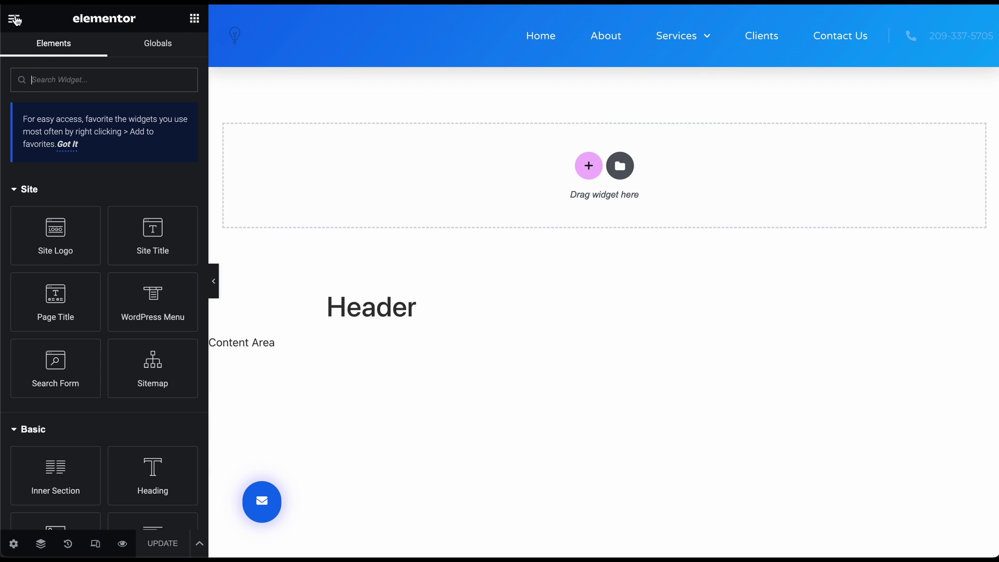
# - Open the site's Footer template from the Theme Builder for editing
pyautogui.click(15, 20)
pyautogui.click(84, 112)
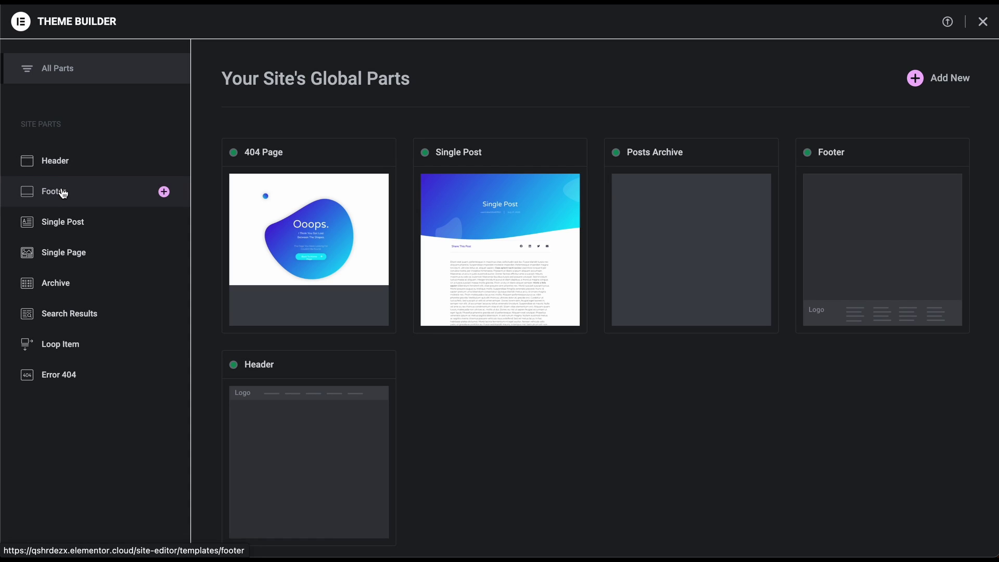
pyautogui.click(63, 192)
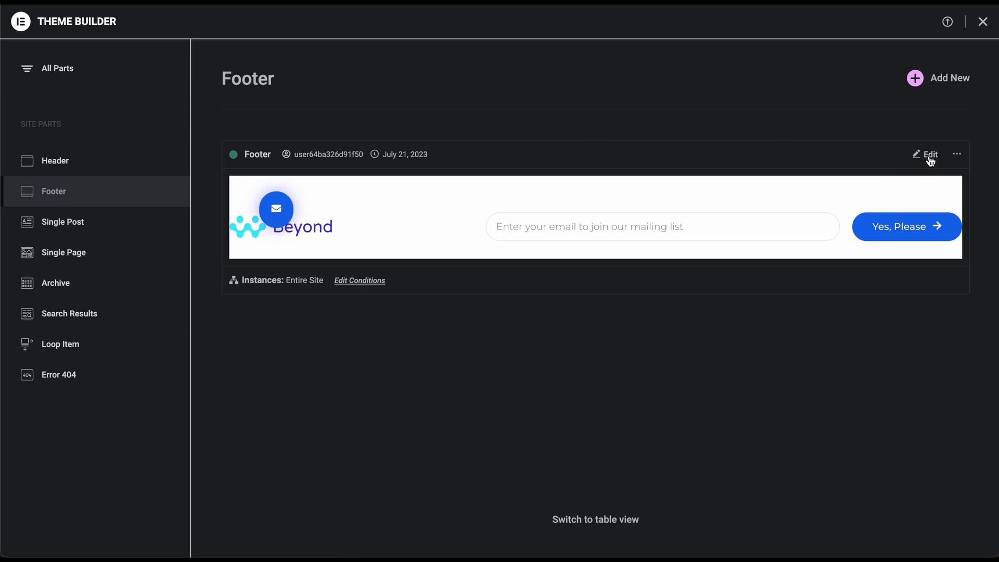
pyautogui.click(929, 155)
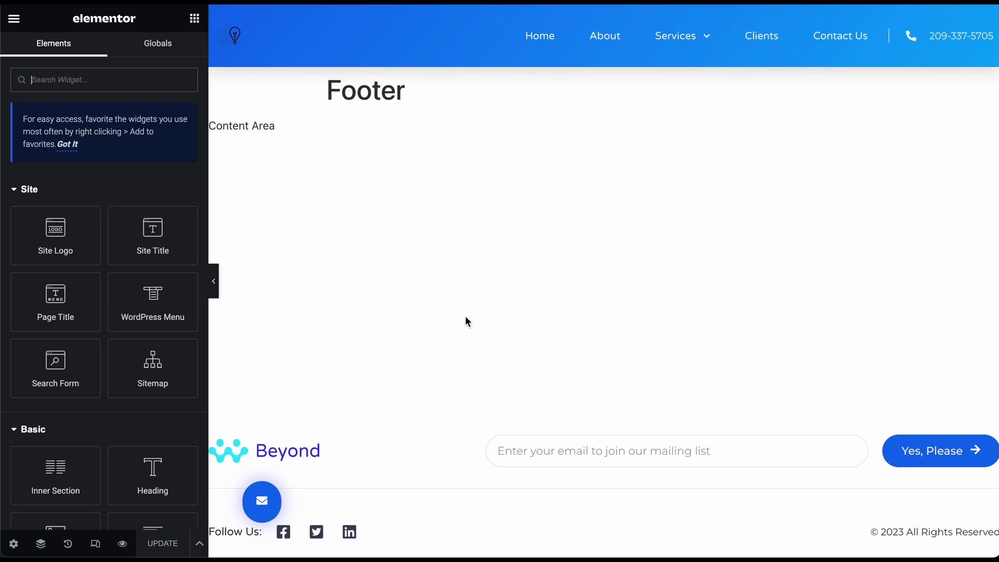
# - Add an Inner Section widget to the footer, above the Follow Us and copyright row
pyautogui.scroll(-3, 499, 442)
pyautogui.scroll(-1, 499, 432)
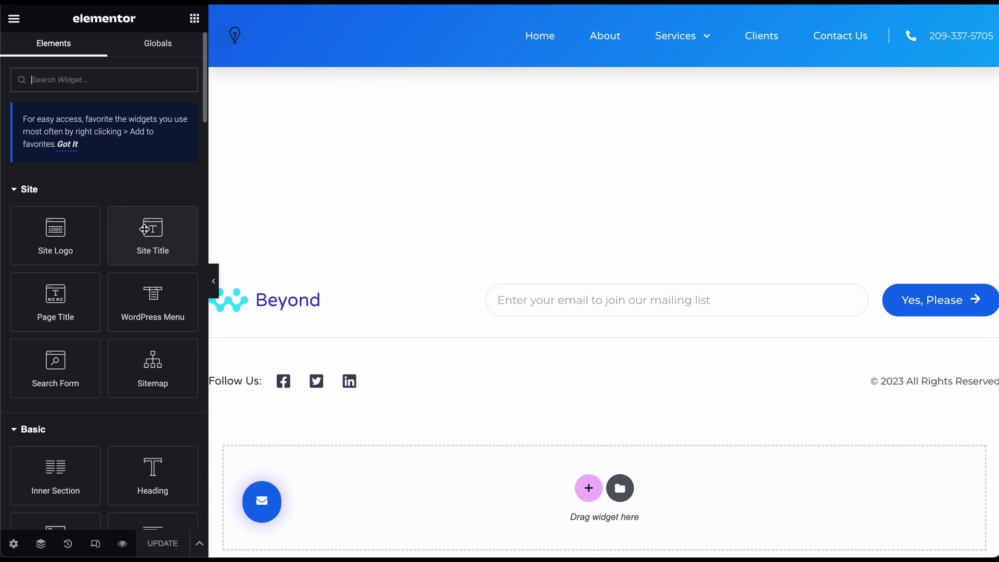
pyautogui.scroll(-4, 132, 281)
pyautogui.moveTo(56, 283); pyautogui.dragTo(542, 350)
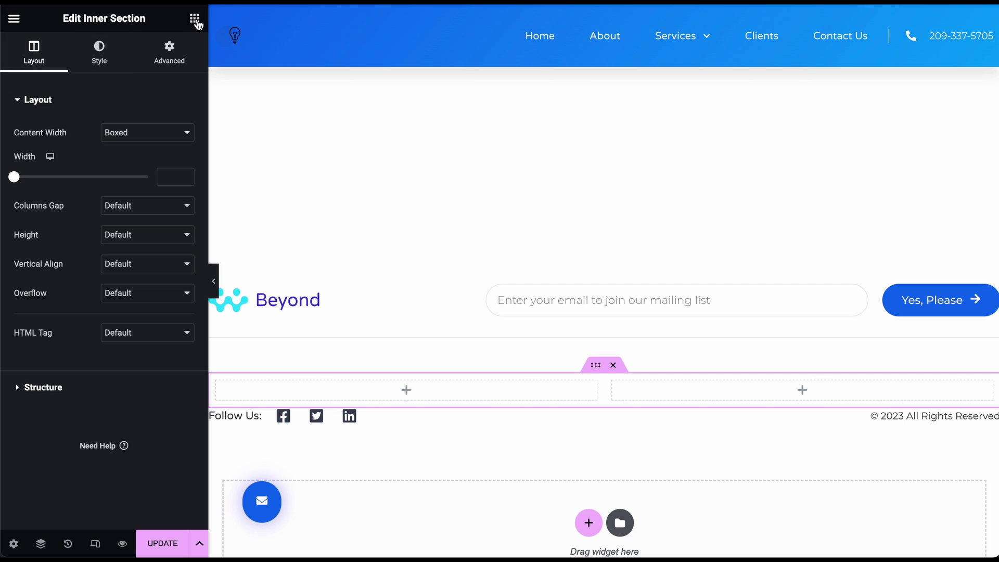
# - Add a Heading widget to the inner section's first column with the text "This is the footer section"
pyautogui.click(195, 20)
pyautogui.scroll(-4, 72, 229)
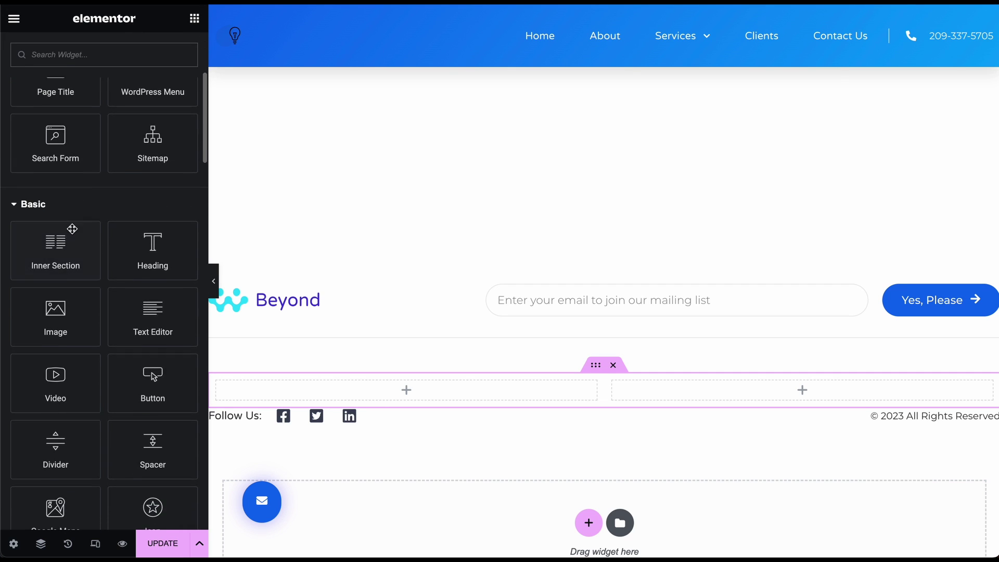
pyautogui.moveTo(143, 249); pyautogui.dragTo(411, 396)
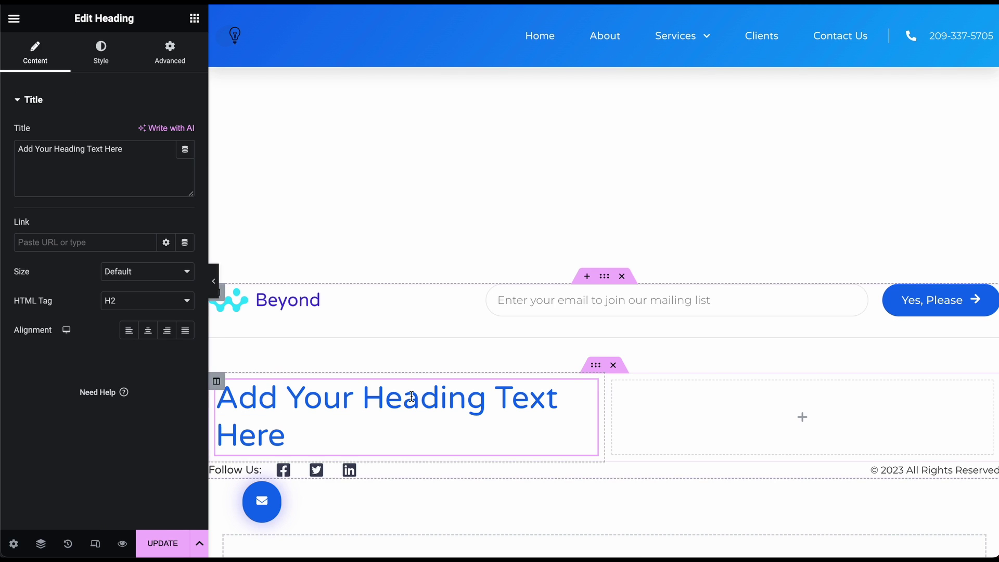
pyautogui.tripleClick(458, 423)
pyautogui.write('Thi')
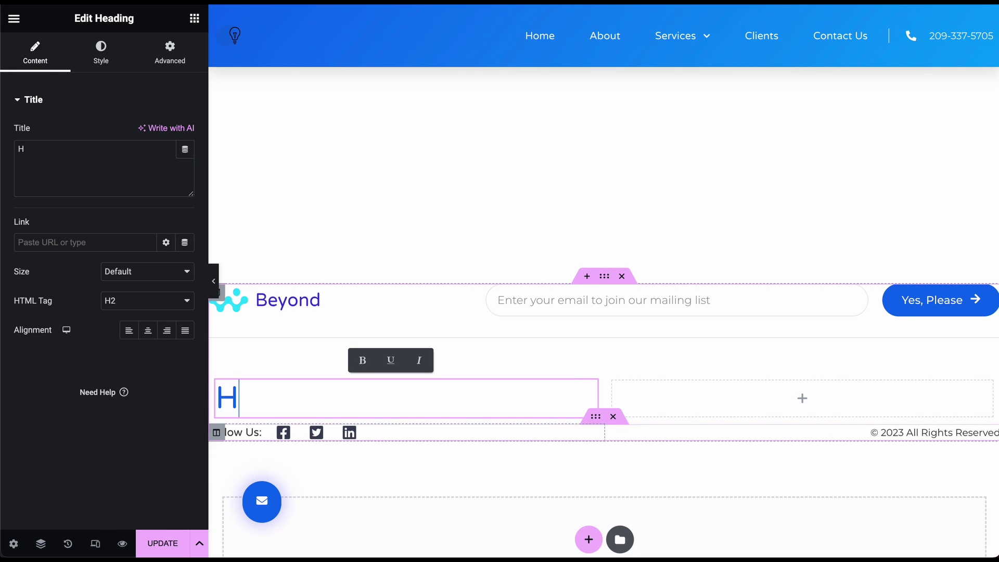
pyautogui.write('s is the footer se')
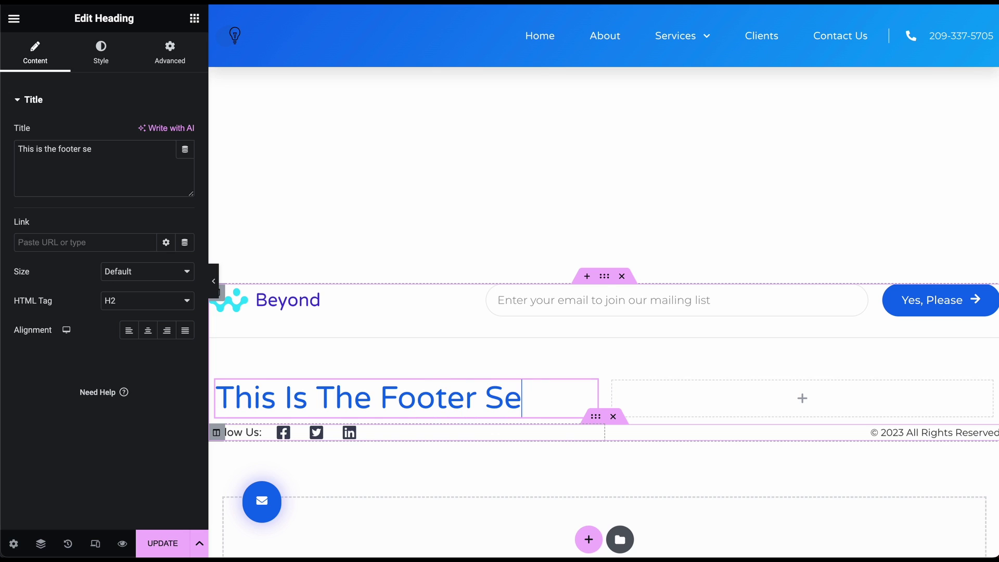
pyautogui.write('ction')
pyautogui.scroll(-1, 709, 419)
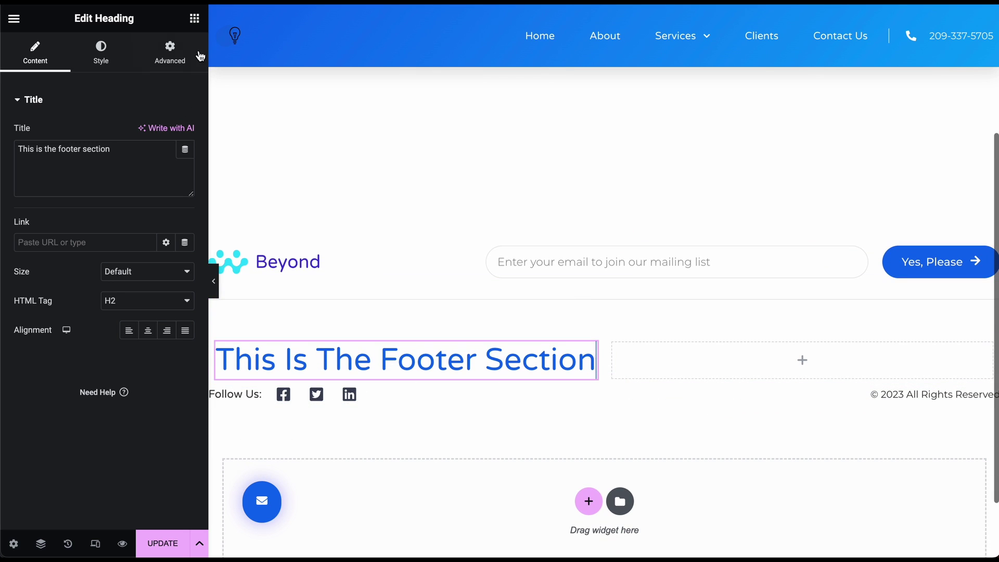
# - Add a Text Editor widget below the heading in the inner section's first column
pyautogui.click(194, 18)
pyautogui.scroll(-3, 128, 301)
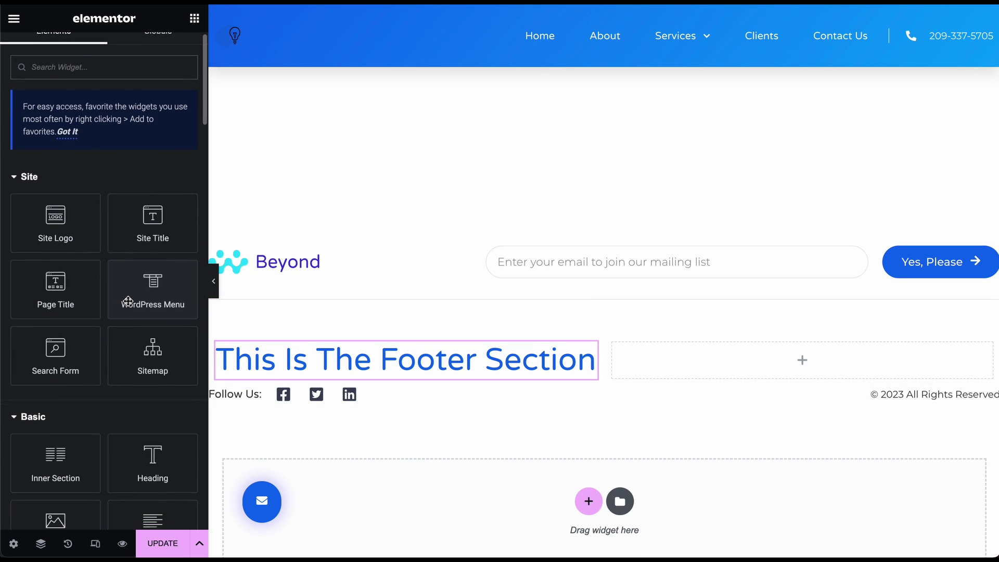
pyautogui.scroll(-3, 129, 303)
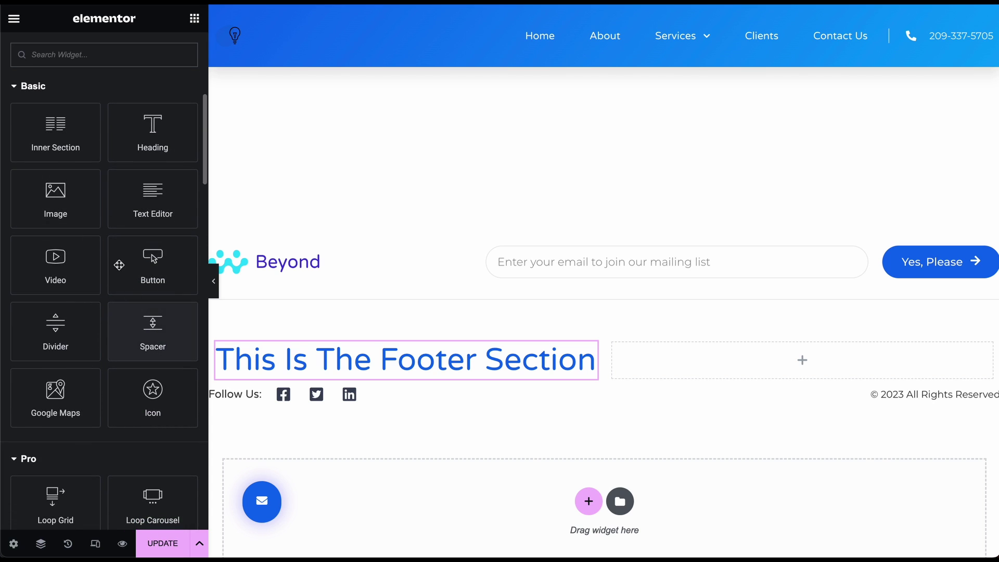
pyautogui.moveTo(132, 179); pyautogui.dragTo(368, 399)
# - Place an Image widget in the empty second column of the footer's inner section
pyautogui.click(194, 18)
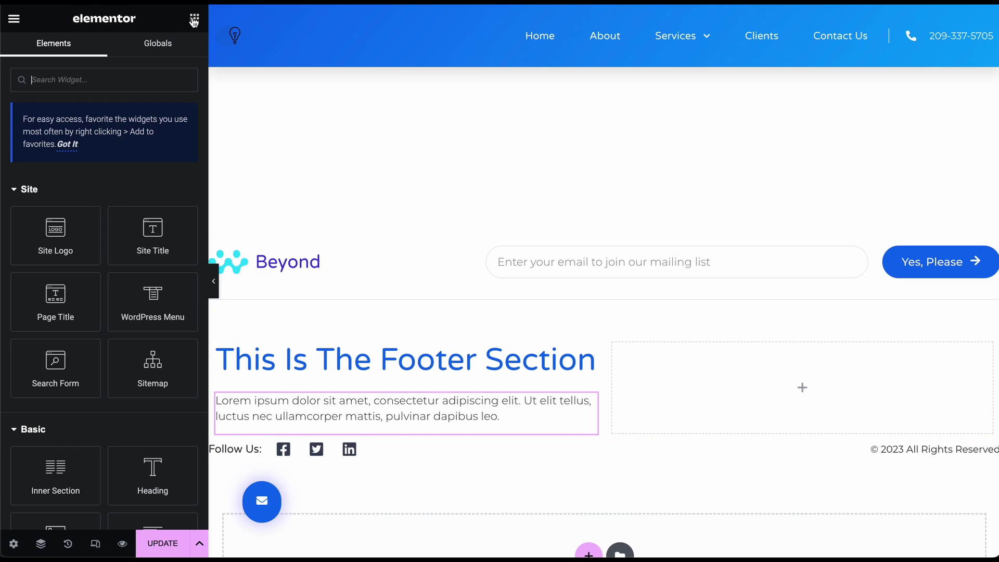
pyautogui.scroll(-4, 121, 478)
pyautogui.moveTo(56, 346); pyautogui.dragTo(742, 414)
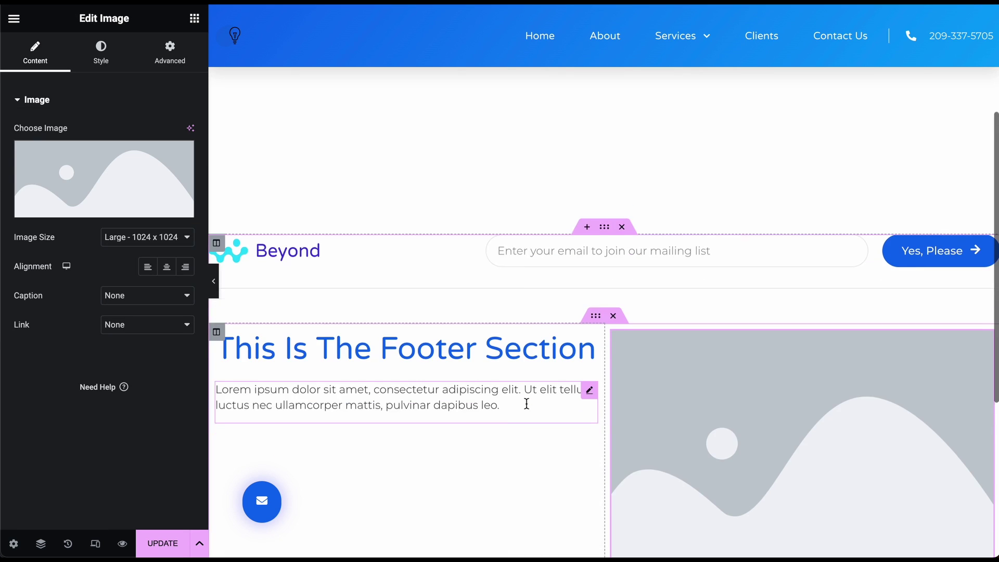
pyautogui.scroll(-3, 527, 404)
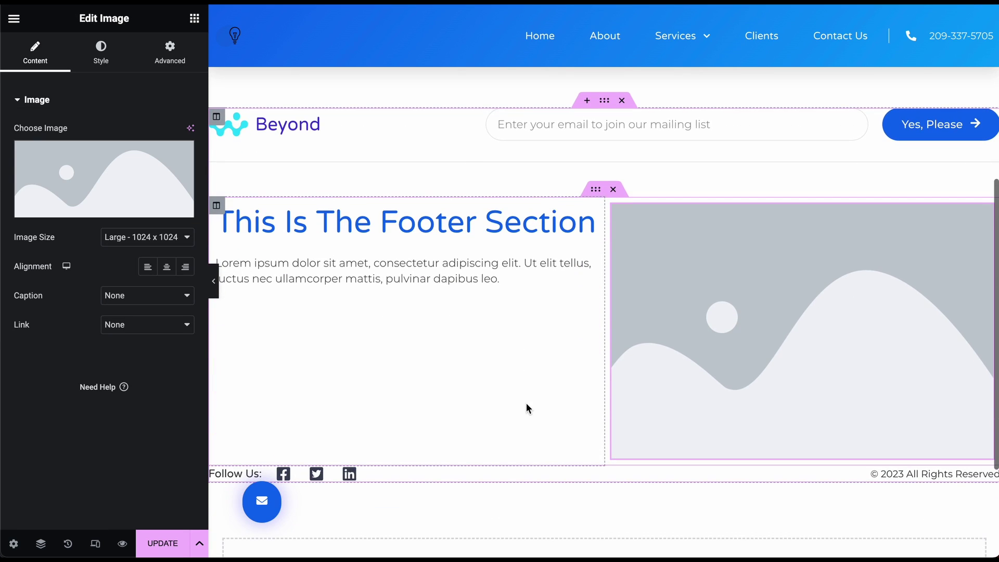
pyautogui.click(588, 102)
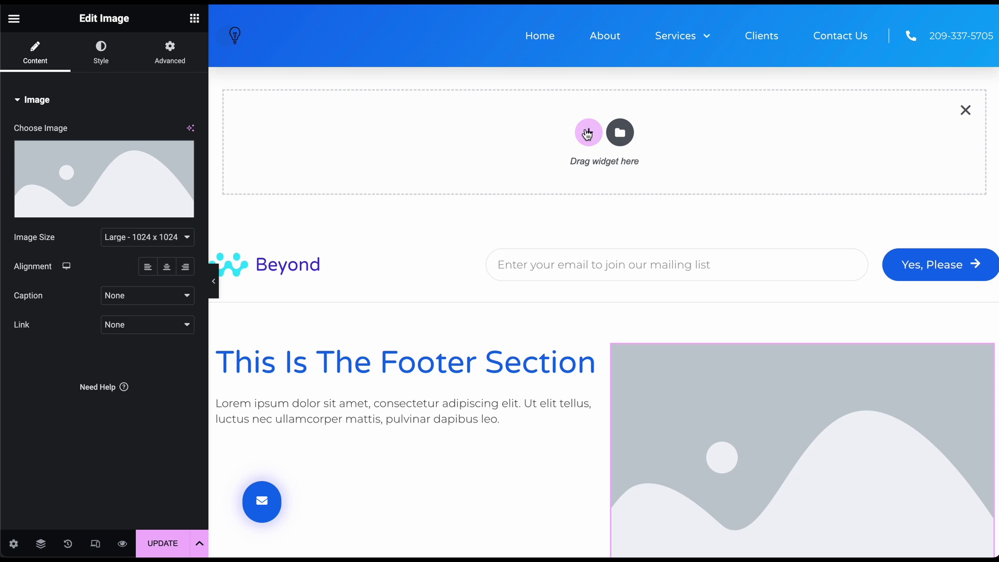
pyautogui.click(588, 134)
pyautogui.click(964, 111)
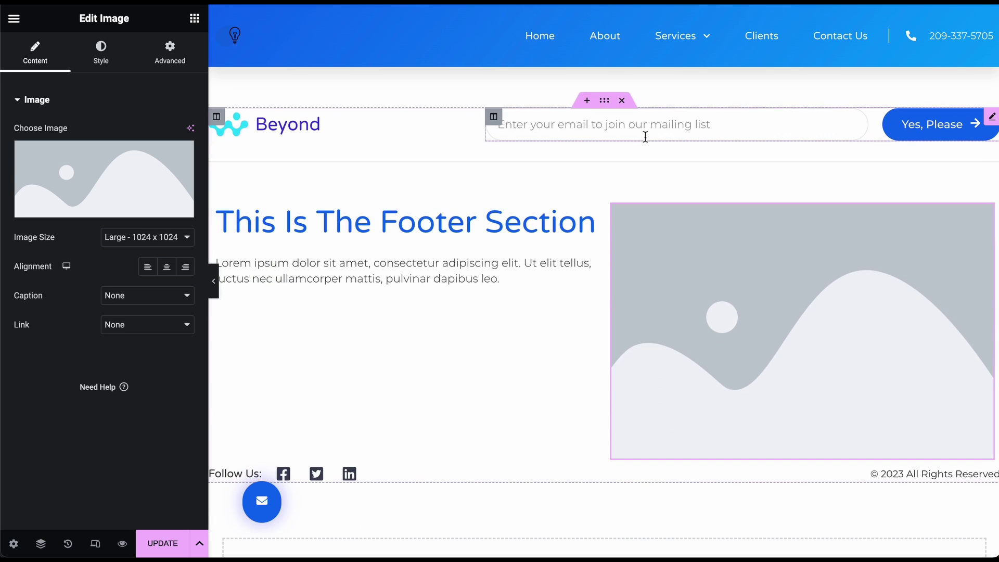
# - Browse the Footer blocks in the template library for a new section above the footer, and close the library without inserting one
pyautogui.click(590, 100)
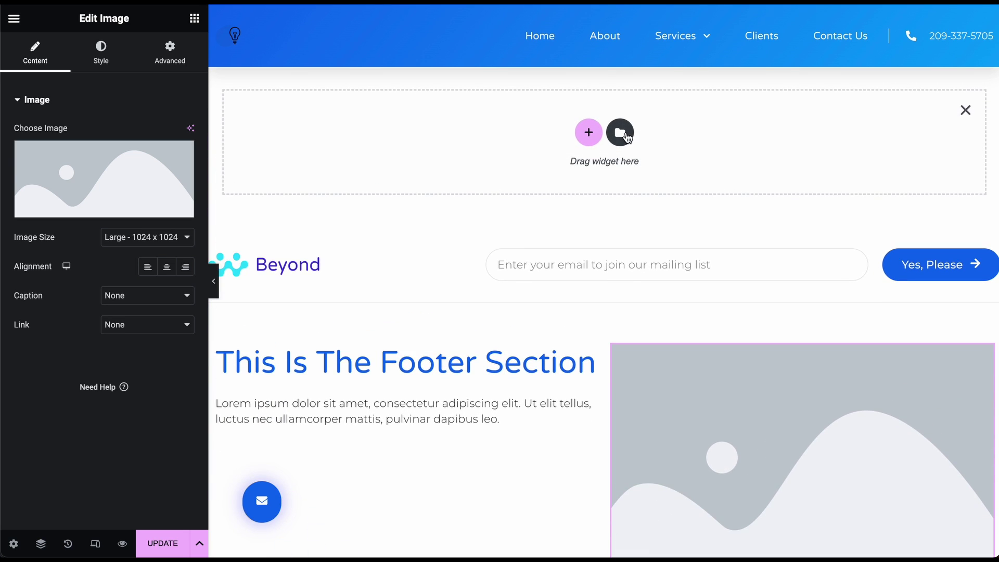
pyautogui.click(627, 134)
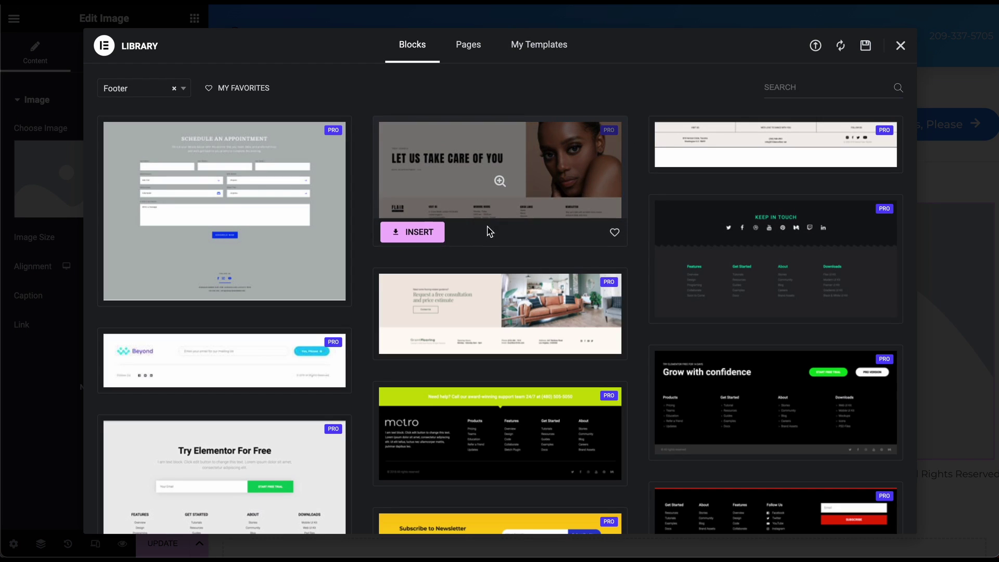
pyautogui.scroll(-3, 457, 345)
pyautogui.scroll(3, 458, 346)
pyautogui.scroll(-1, 739, 422)
pyautogui.scroll(-4, 728, 424)
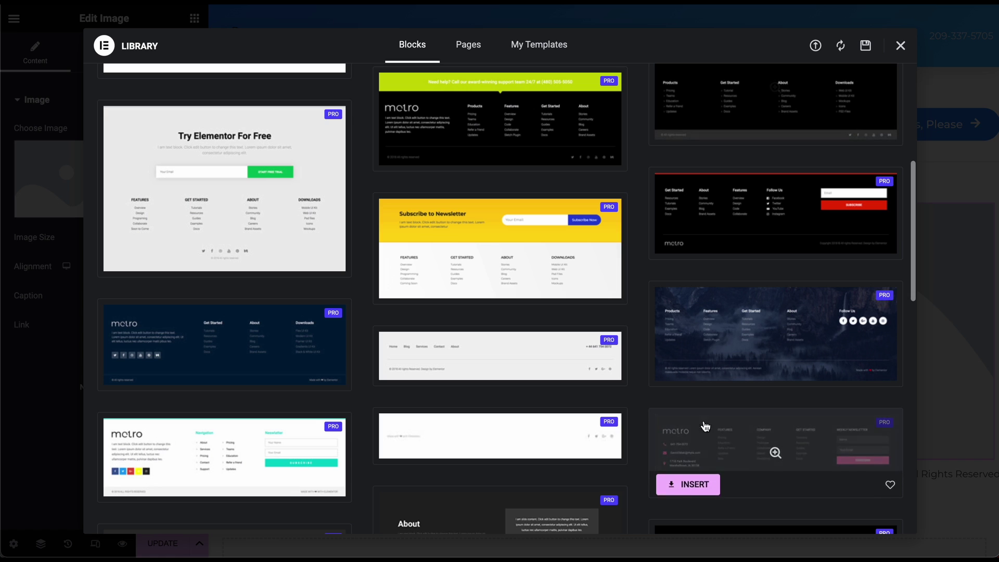
pyautogui.scroll(-6, 622, 434)
pyautogui.scroll(-5, 625, 434)
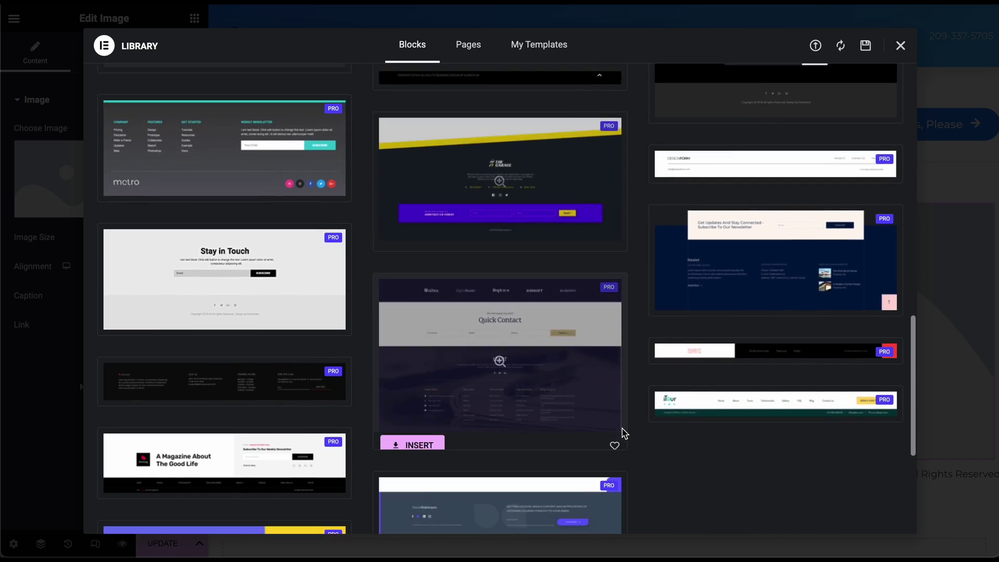
pyautogui.scroll(10, 624, 433)
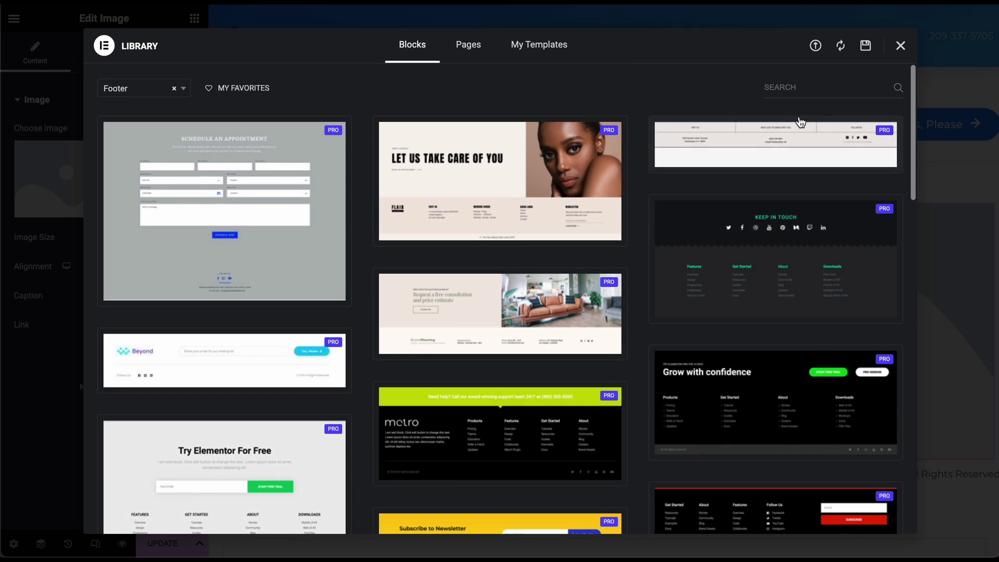
pyautogui.click(900, 45)
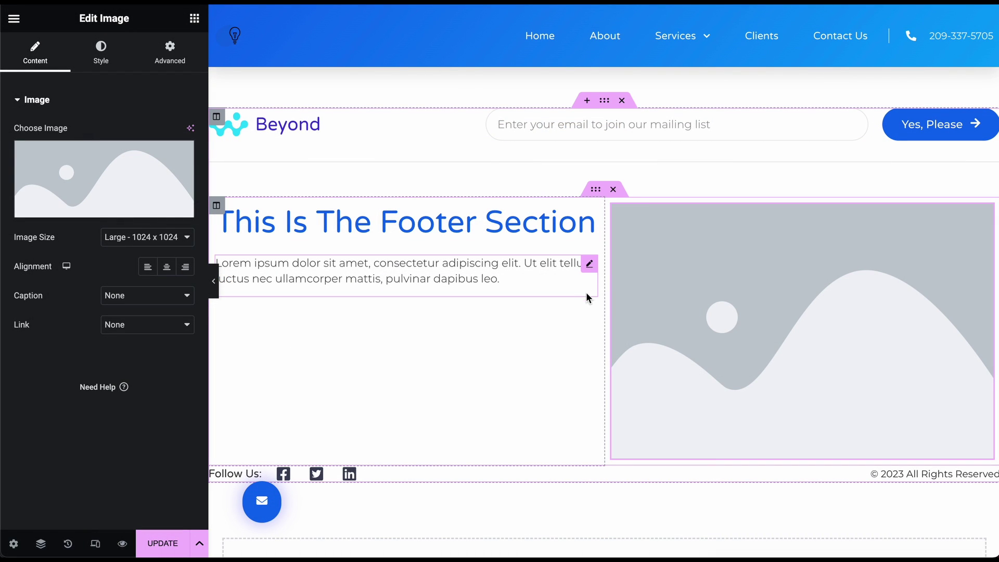
# - Delete the inner section holding the heading, text and image from the footer
pyautogui.click(614, 190)
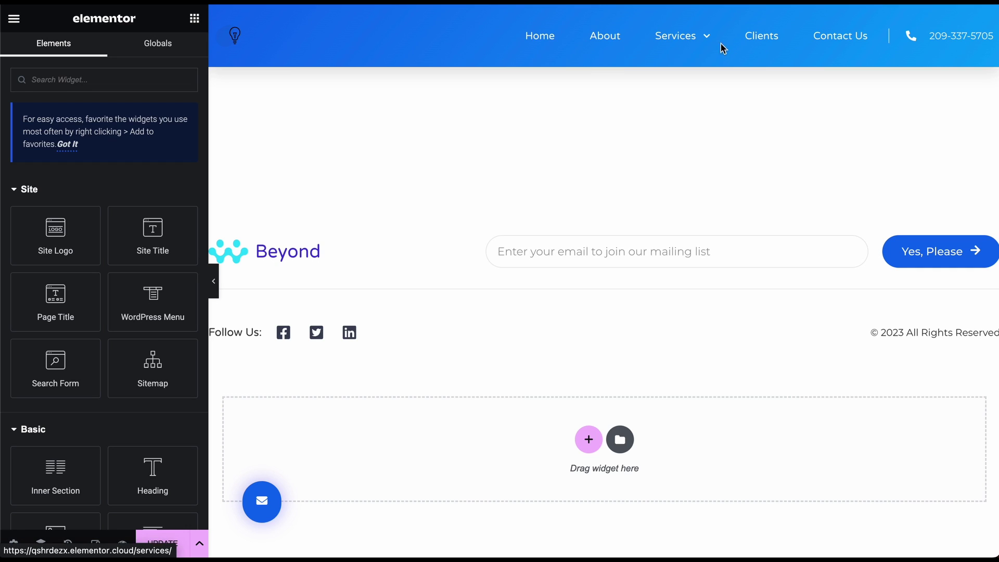
pyautogui.moveTo(689, 40)
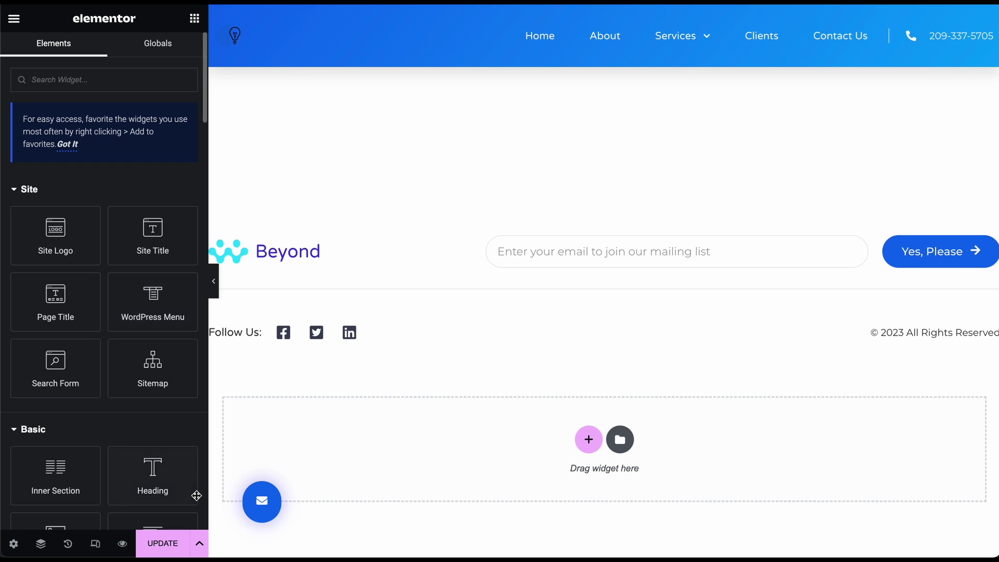
# - Save the footer and exit the editor, with WP Dashboard chosen as the exit destination
pyautogui.click(170, 548)
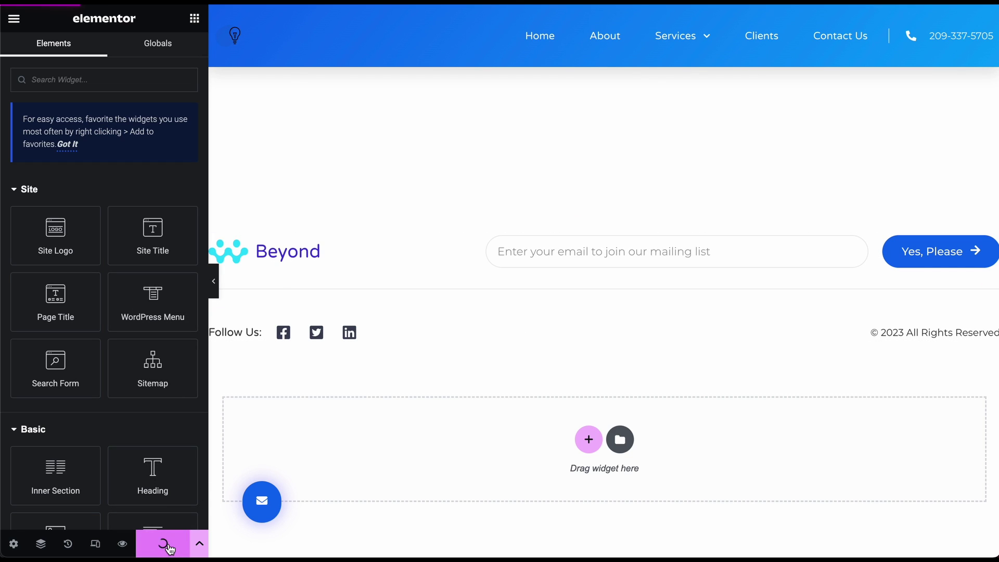
pyautogui.click(17, 21)
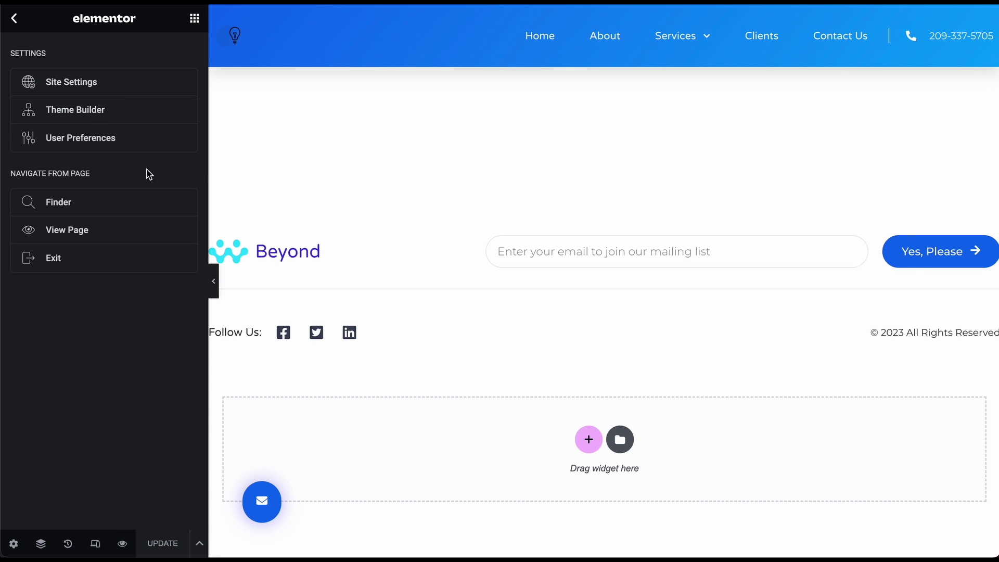
pyautogui.click(77, 256)
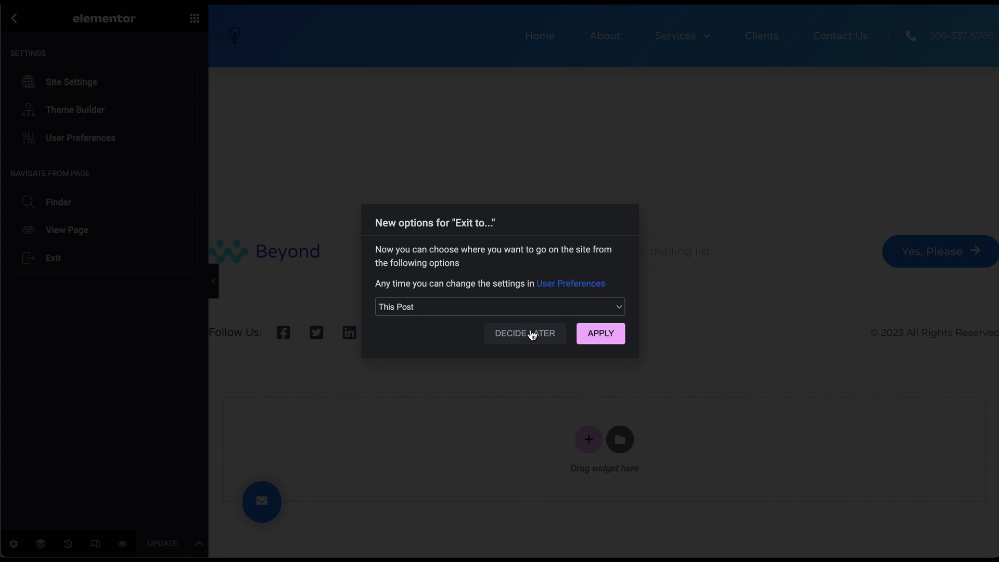
pyautogui.click(548, 308)
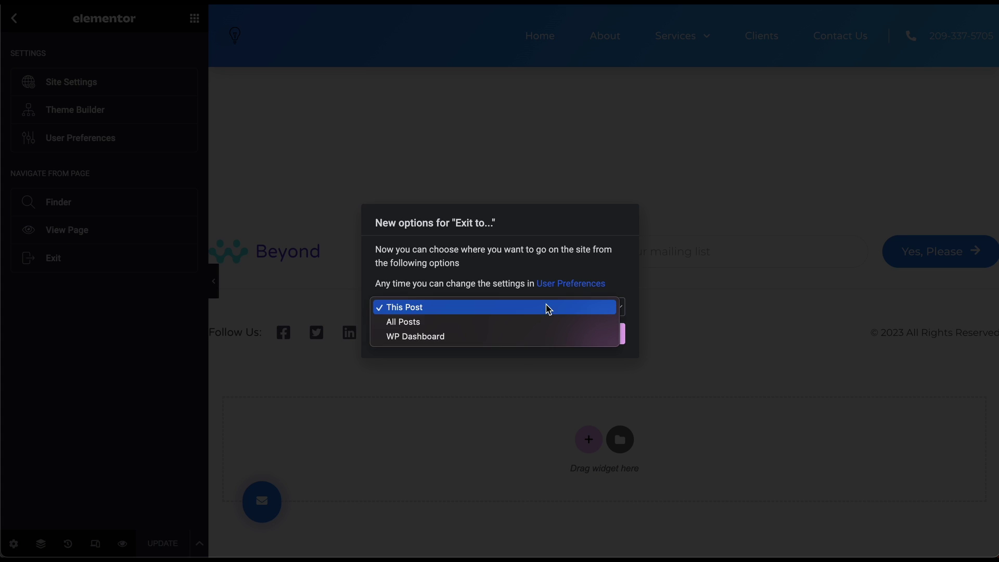
pyautogui.click(504, 337)
pyautogui.click(589, 333)
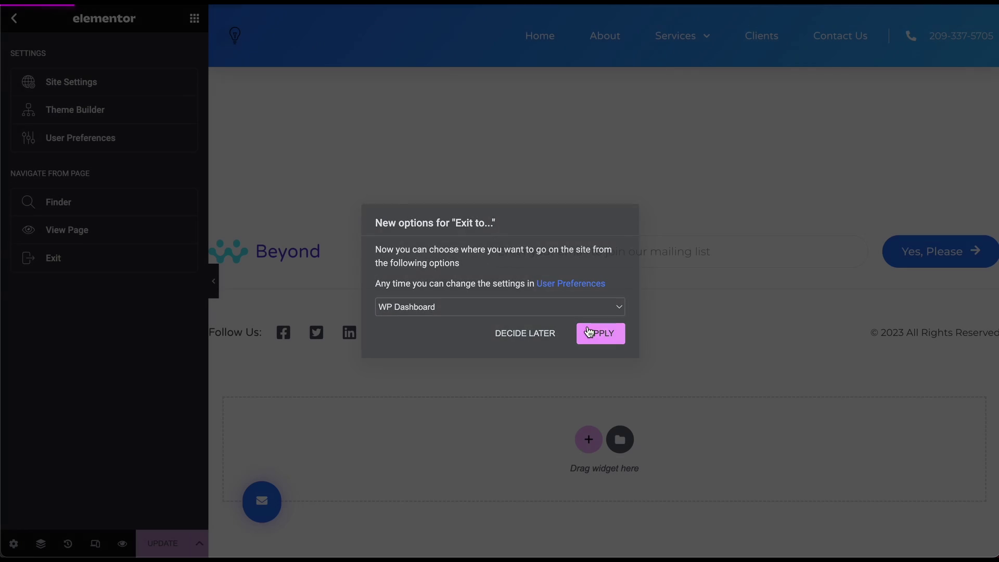
pyautogui.click(56, 260)
pyautogui.click(545, 184)
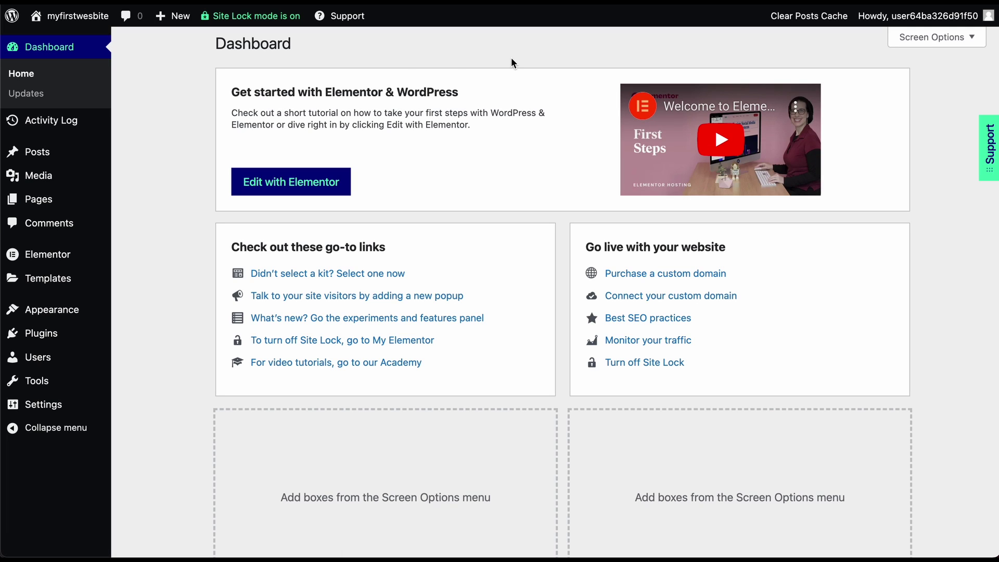
# - Open the list of all pages in the dashboard and visit the live site to view its home page
pyautogui.click(72, 205)
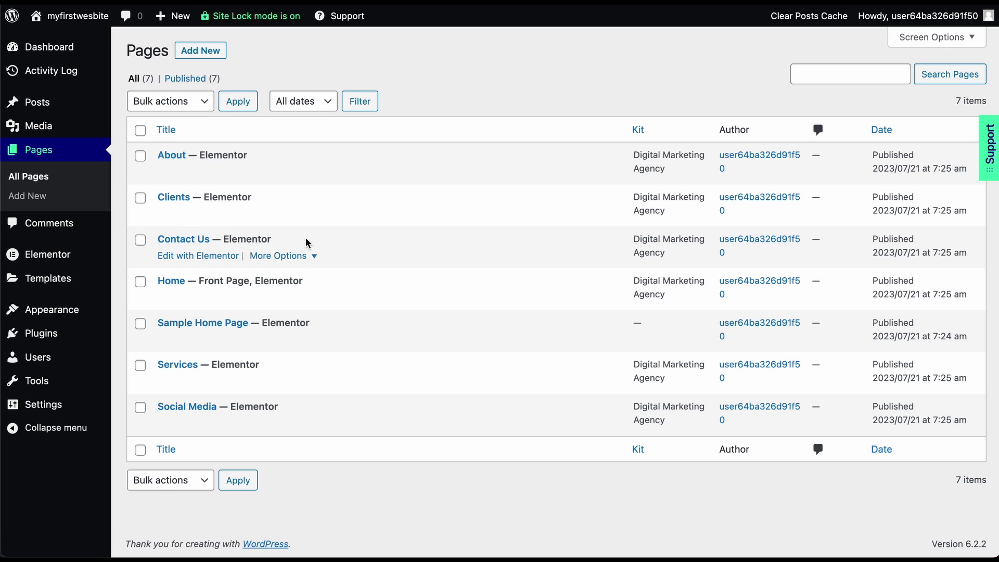
pyautogui.moveTo(52, 17)
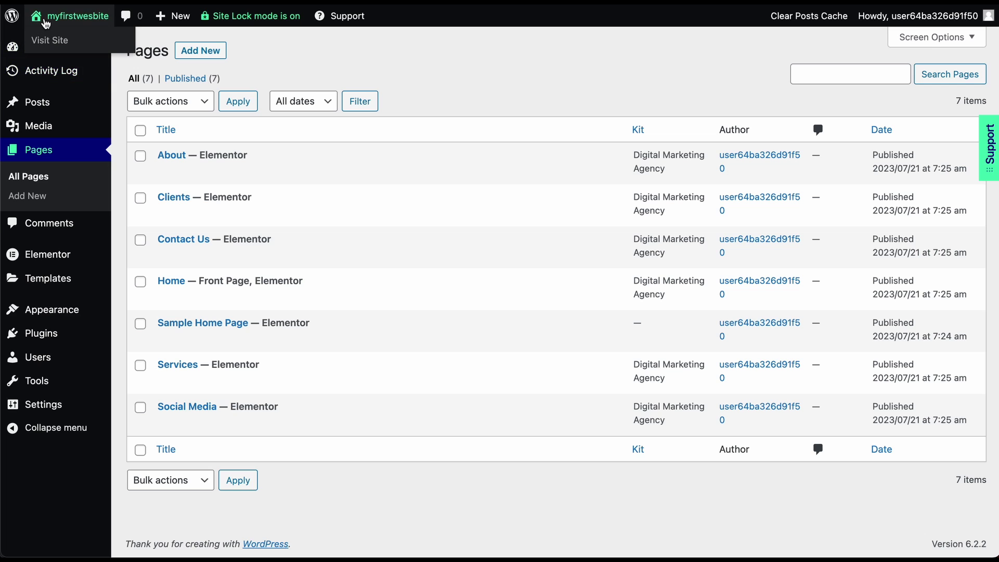
pyautogui.click(51, 41)
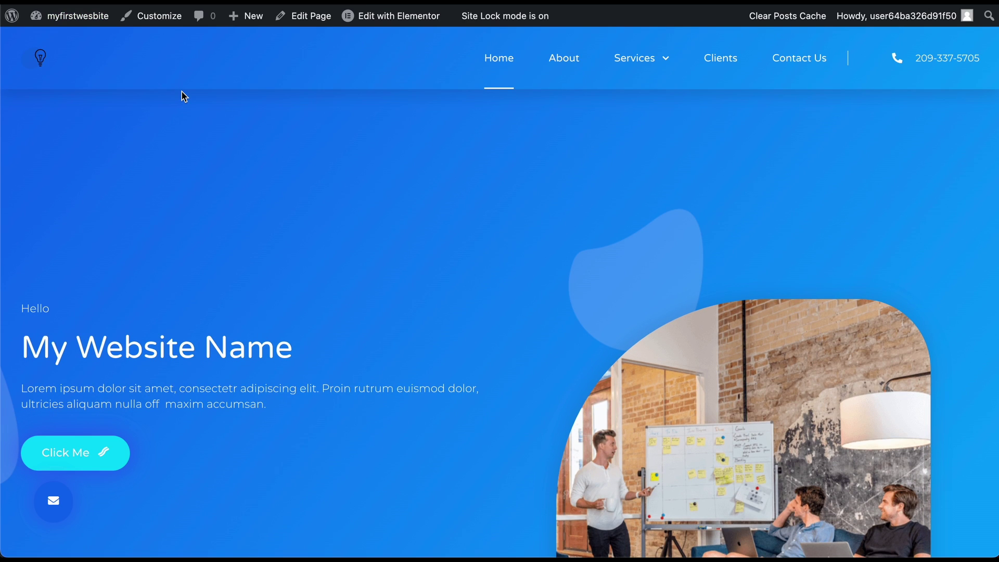
pyautogui.moveTo(81, 18)
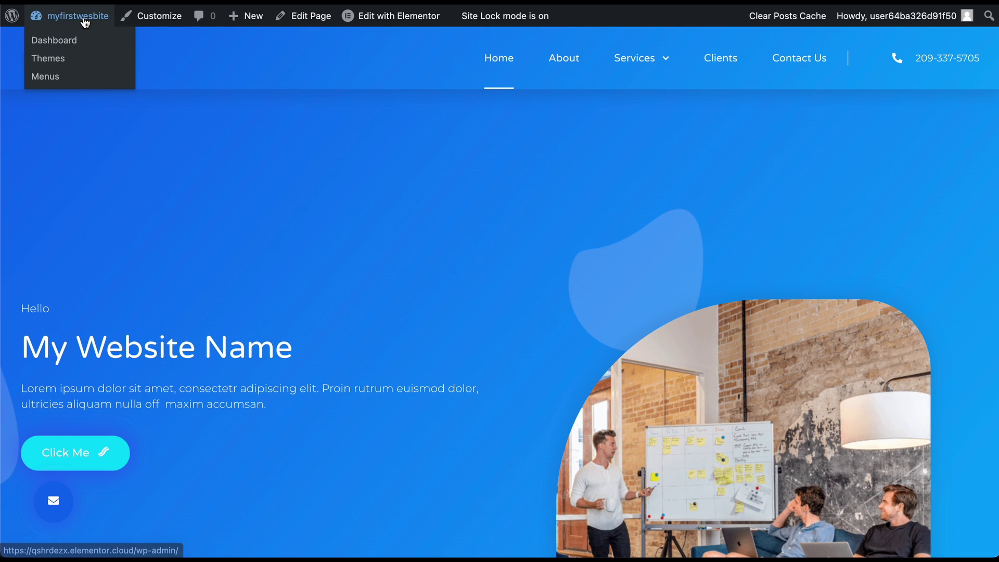
# - Open the dashboard in a new browser tab and move the Clients page from the pages list to the trash
pyautogui.rightClick(71, 40)
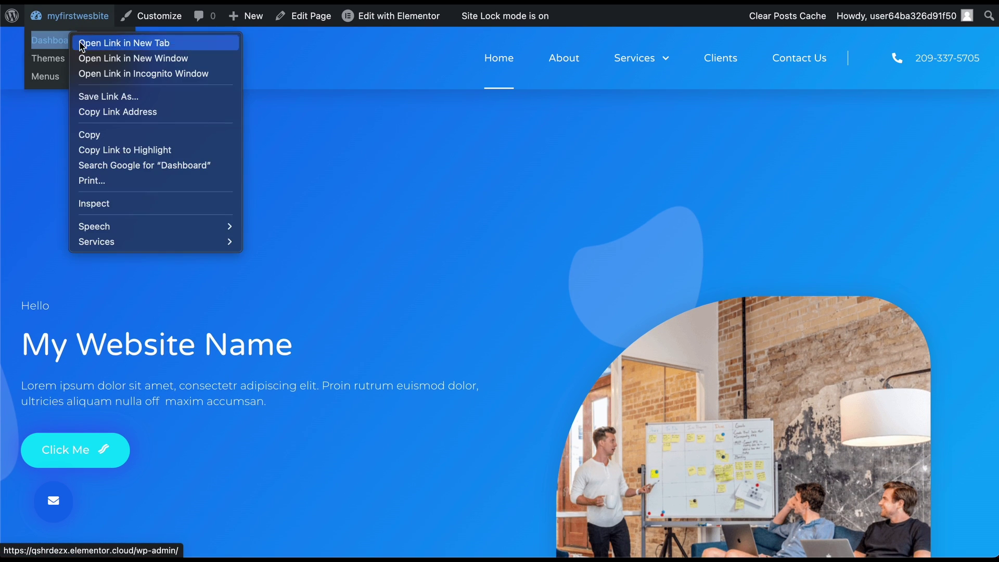
pyautogui.click(82, 44)
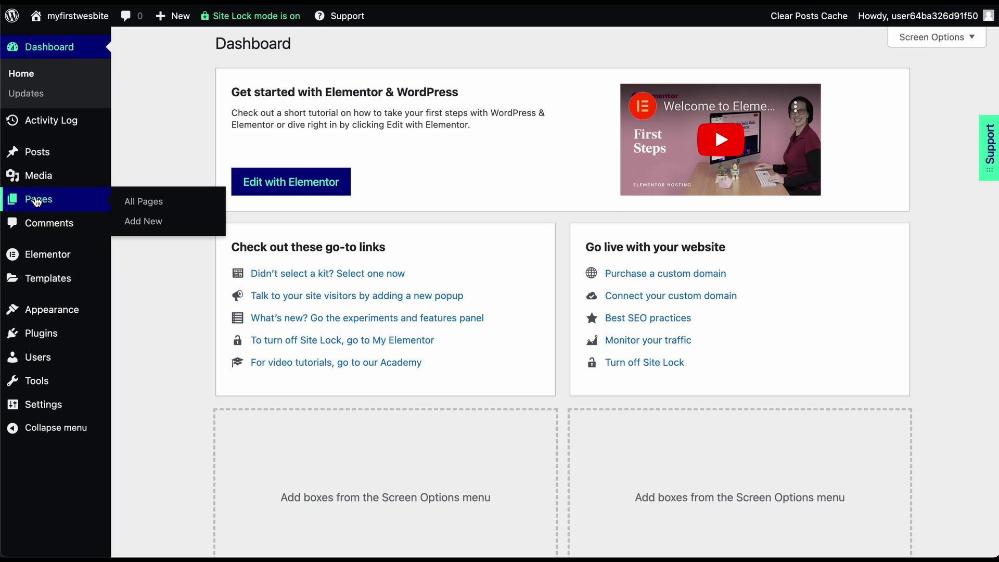
pyautogui.click(31, 198)
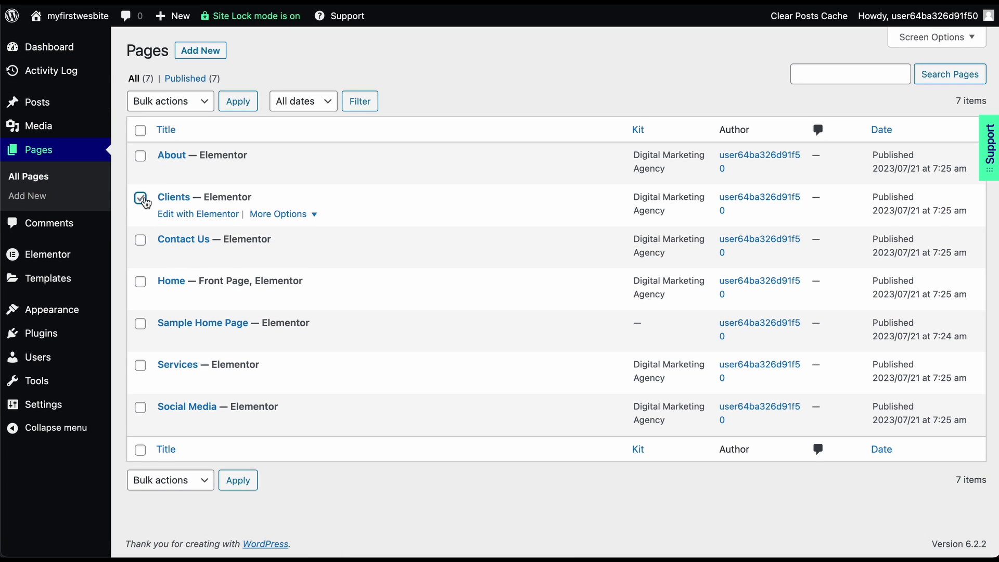
pyautogui.click(204, 102)
pyautogui.click(189, 134)
pyautogui.click(234, 103)
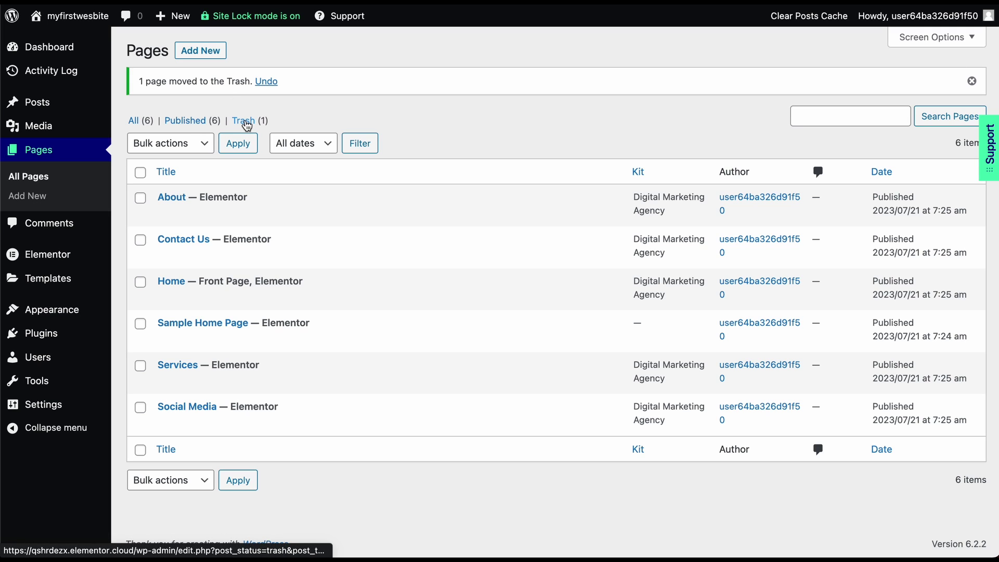
# - View the trashed pages, then reload the live site to check its header menu and return to the dashboard
pyautogui.click(247, 123)
pyautogui.moveTo(139, 159)
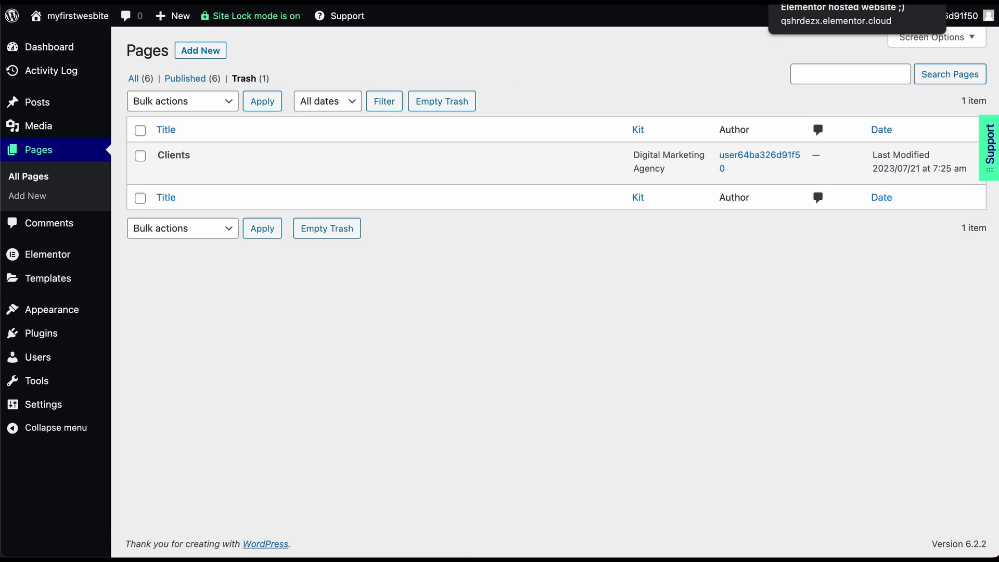
pyautogui.click(822, 1)
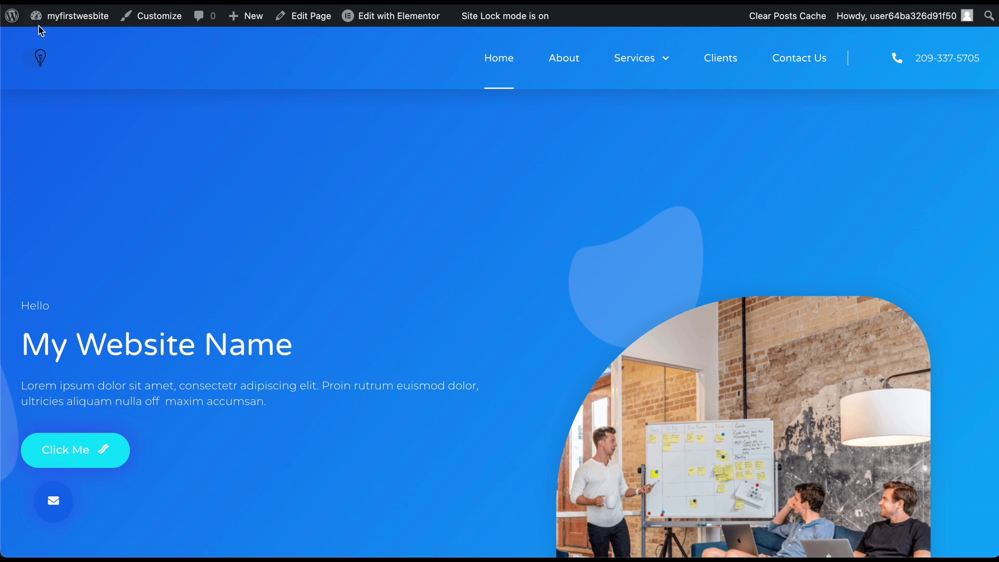
pyautogui.click(66, 1)
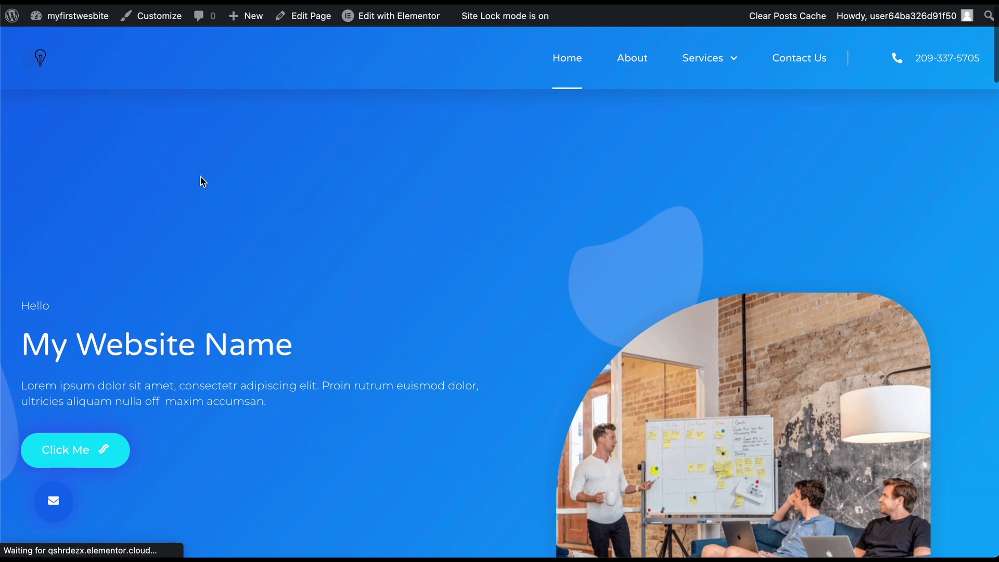
pyautogui.click(801, 1)
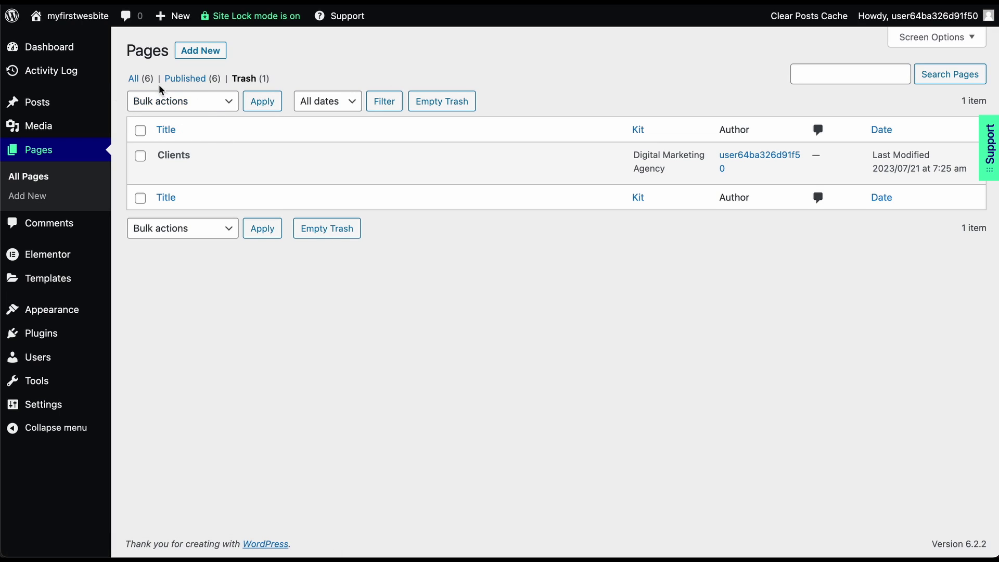
pyautogui.moveTo(188, 149)
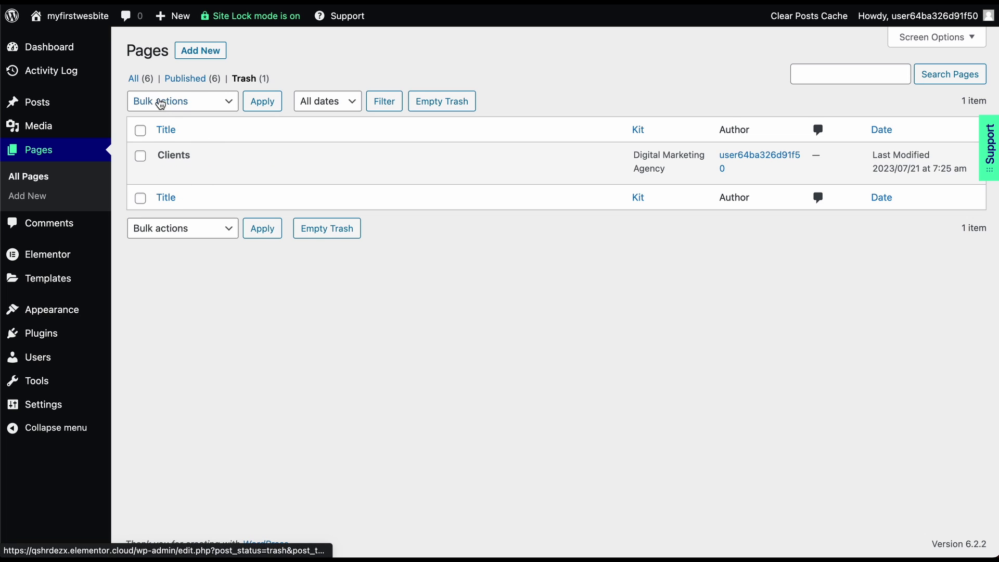
# - Return to the list of all pages and add a new page named "New Menu Option"
pyautogui.click(140, 79)
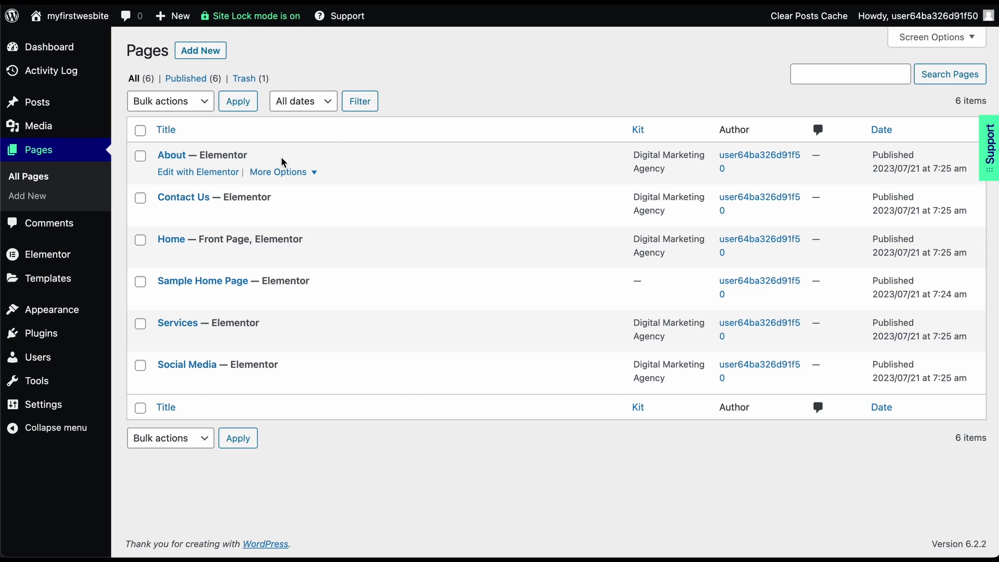
pyautogui.moveTo(56, 311)
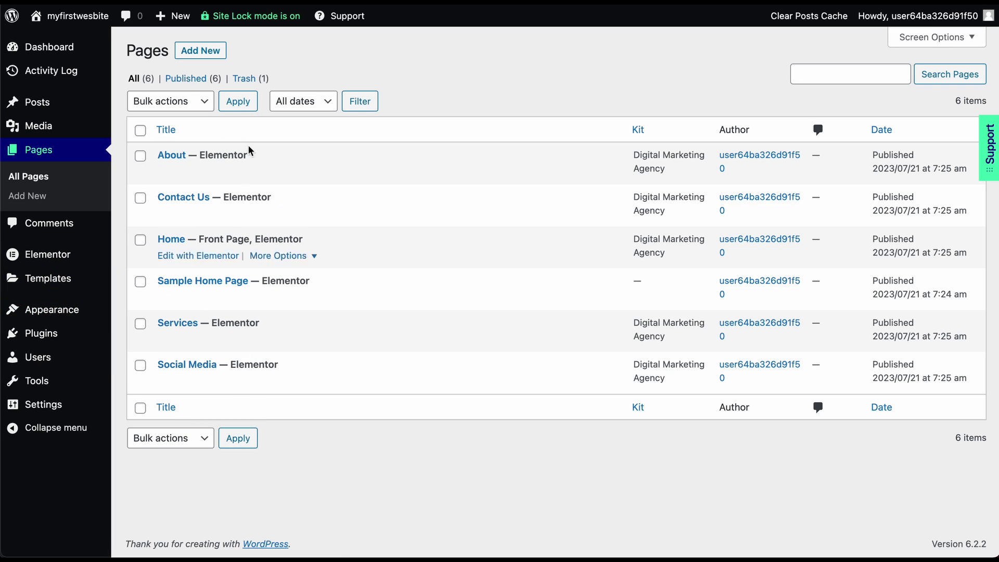
pyautogui.click(211, 52)
pyautogui.click(395, 291)
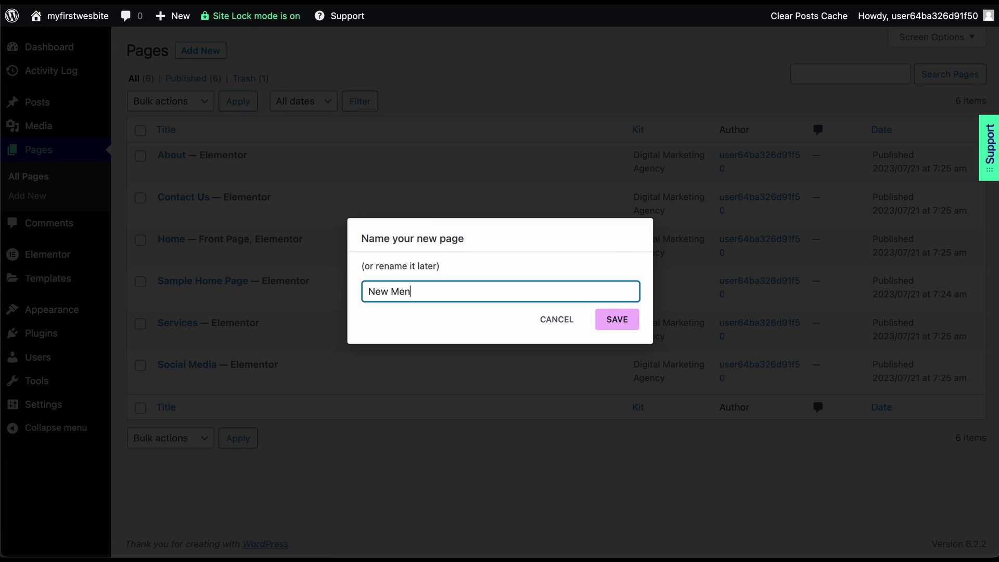
pyautogui.write('New Menu ')
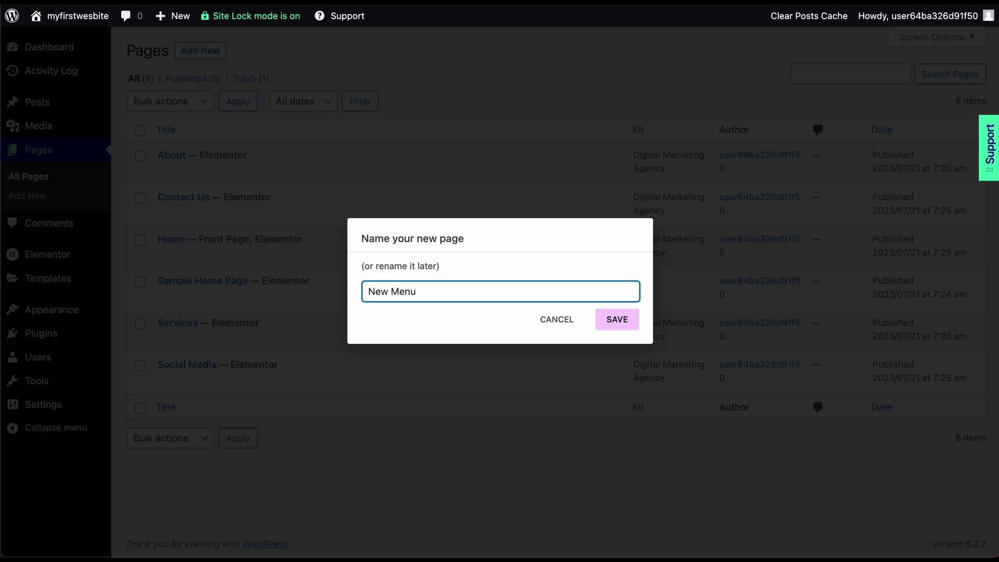
pyautogui.write('Option')
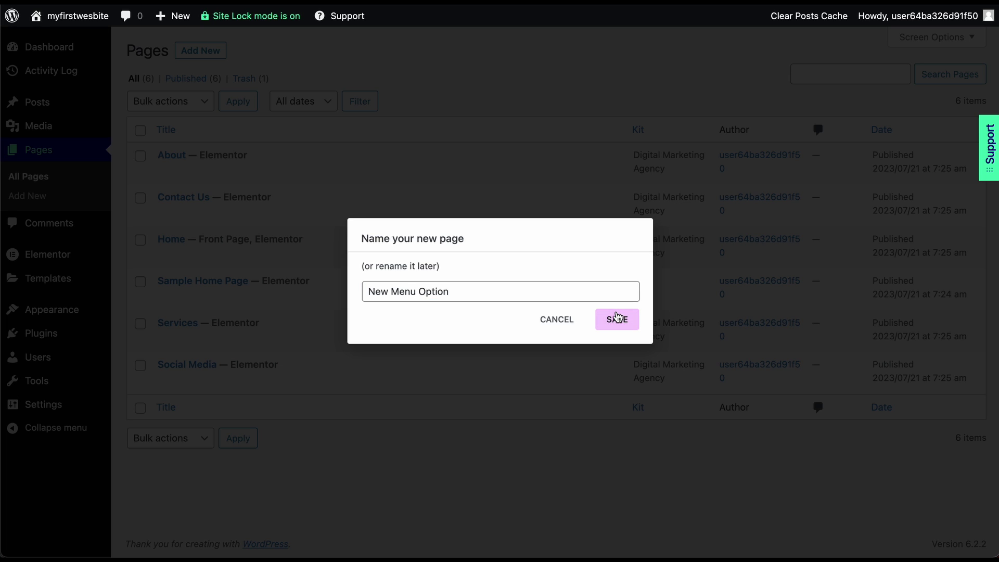
pyautogui.click(617, 315)
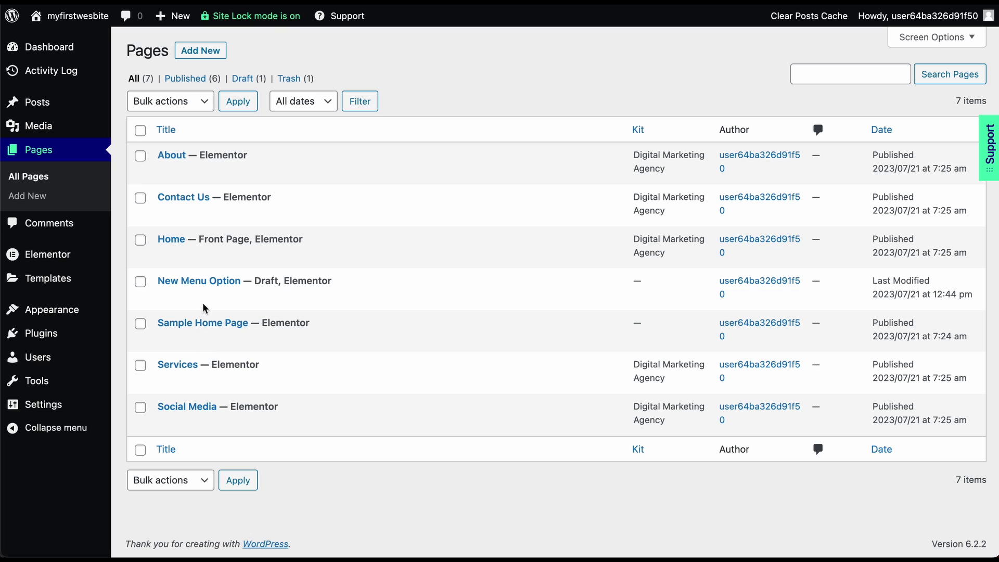
# - Open the site's menu editor and remove the Clients item from the menu structure
pyautogui.moveTo(236, 289)
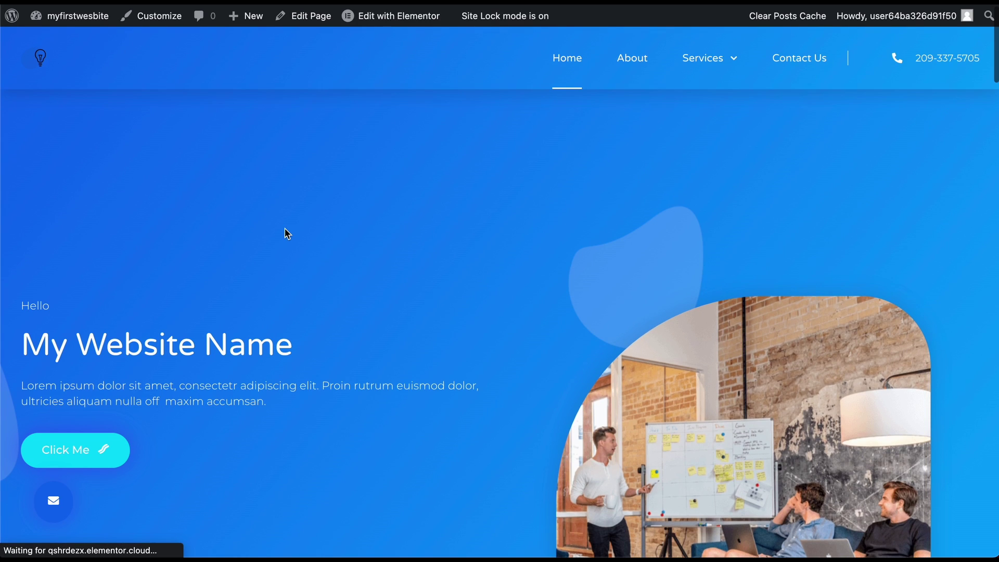
pyautogui.moveTo(685, 90)
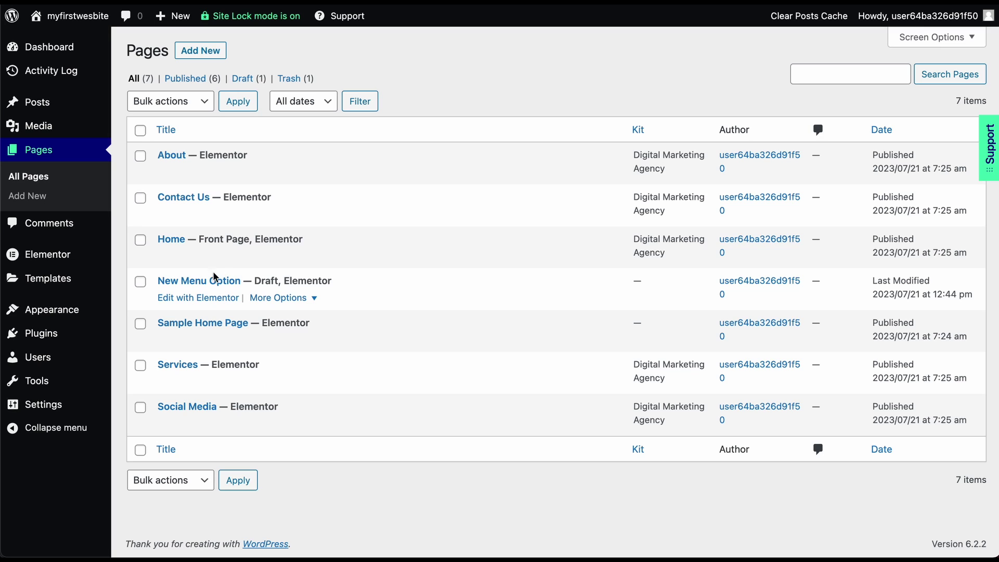
pyautogui.moveTo(55, 311)
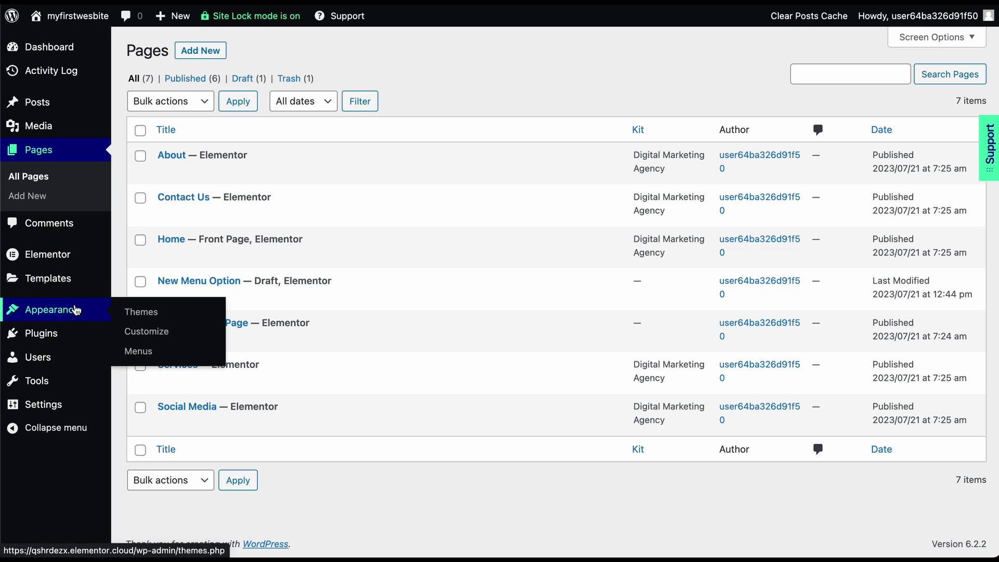
pyautogui.click(138, 351)
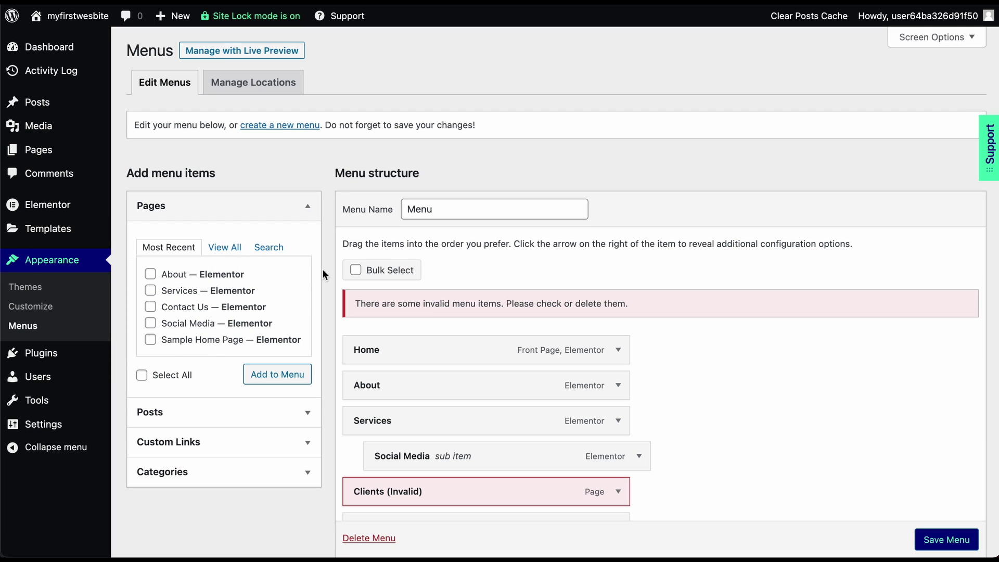
pyautogui.scroll(-3, 326, 261)
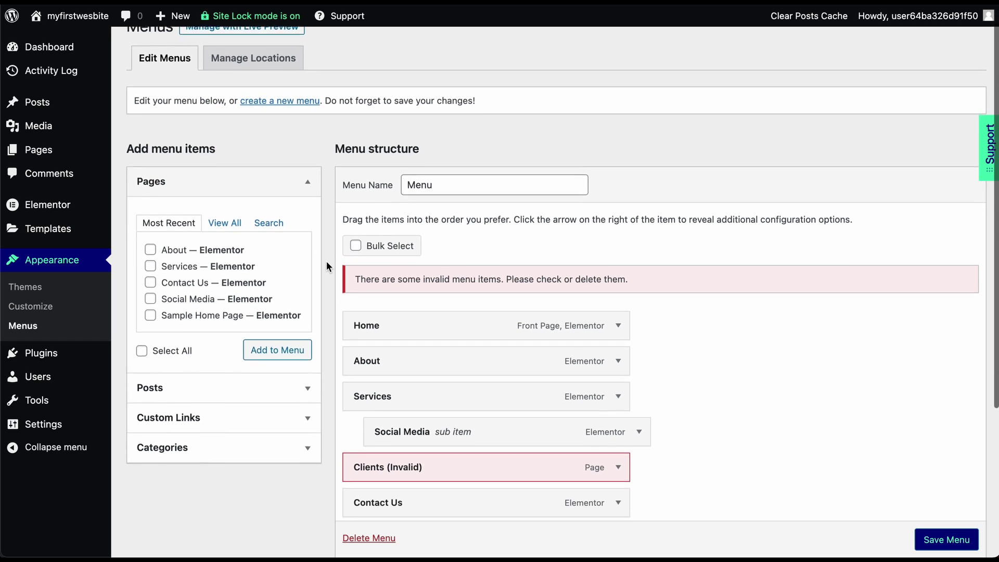
pyautogui.scroll(-2, 327, 261)
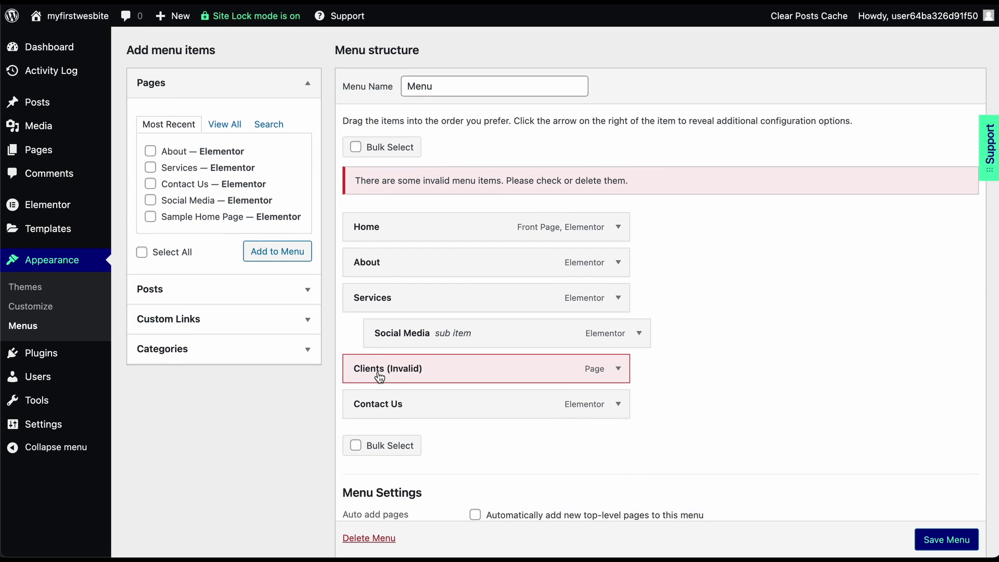
pyautogui.scroll(-2, 379, 375)
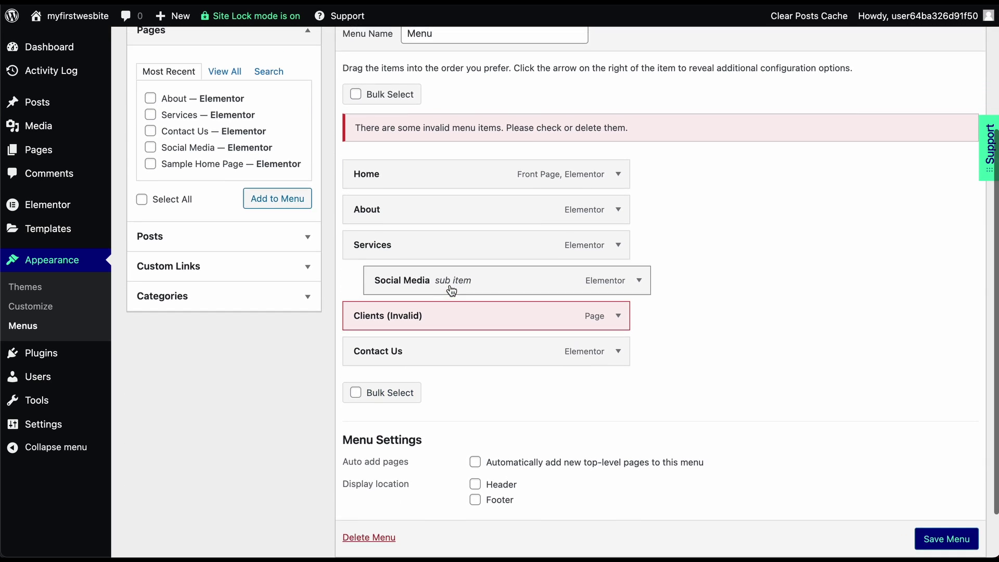
pyautogui.click(618, 317)
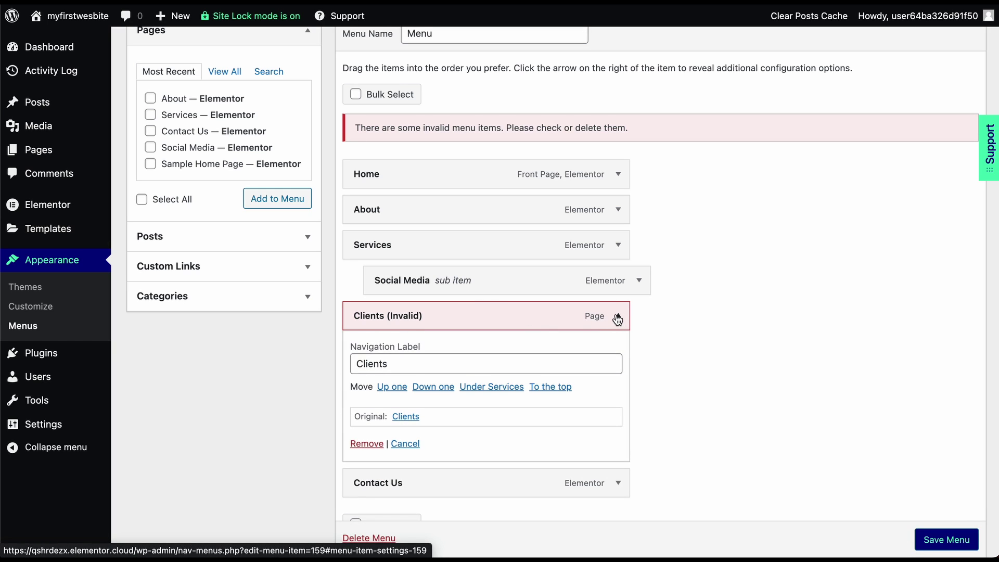
pyautogui.click(372, 443)
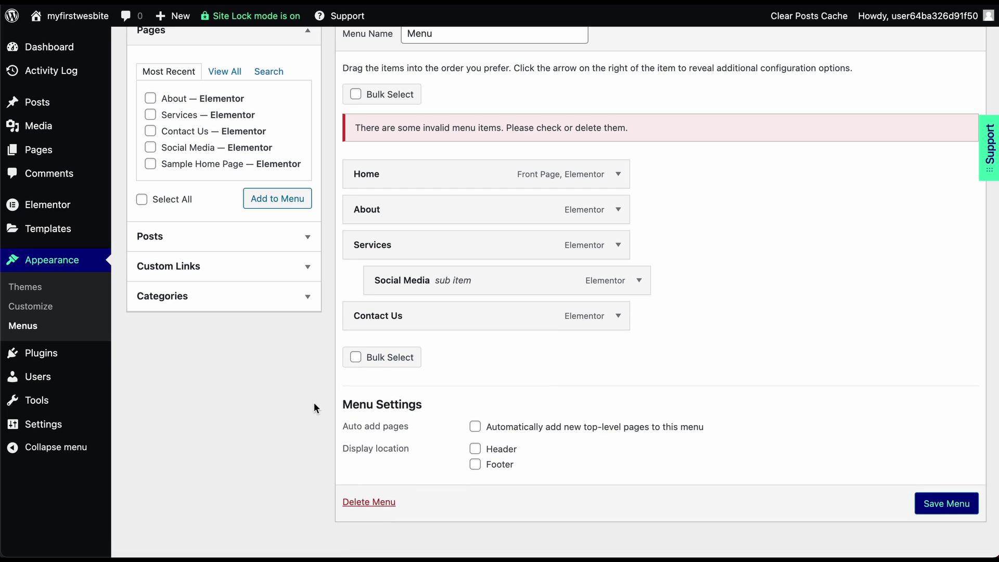
# - Review the menu structure and examine the full list of pages available to add as menu items
pyautogui.scroll(2, 313, 405)
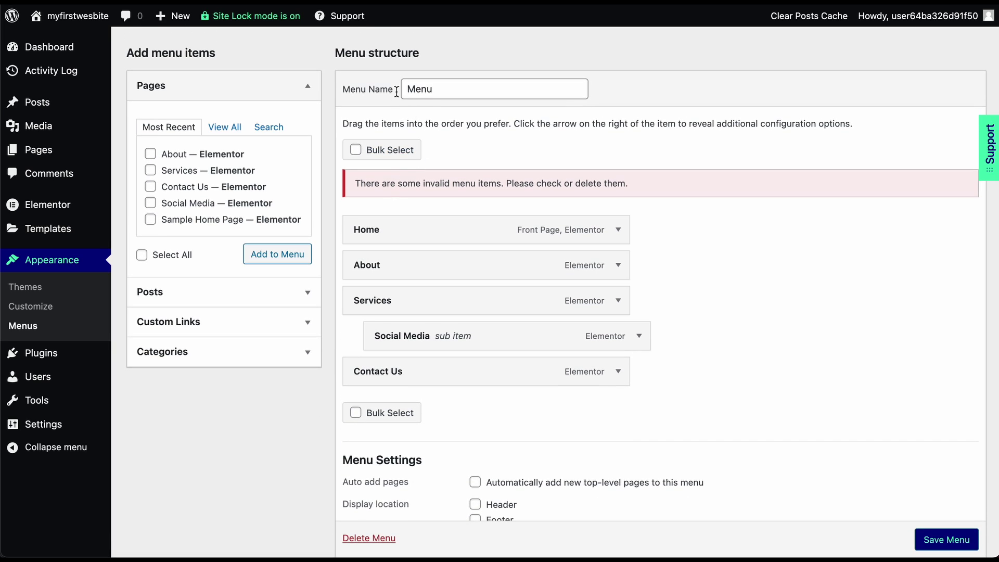
pyautogui.scroll(1, 396, 95)
pyautogui.scroll(1, 426, 103)
pyautogui.scroll(-3, 424, 102)
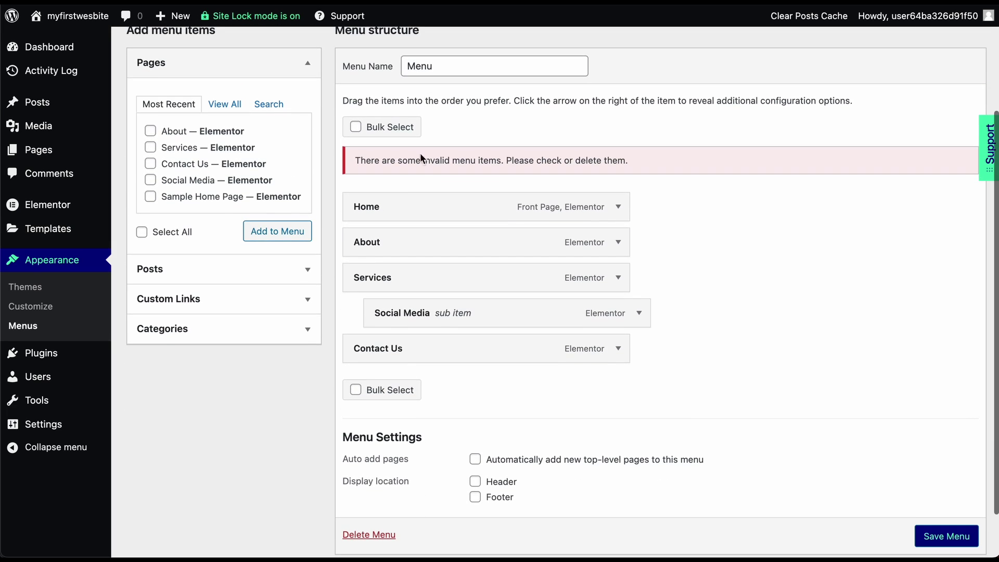
pyautogui.scroll(-2, 385, 320)
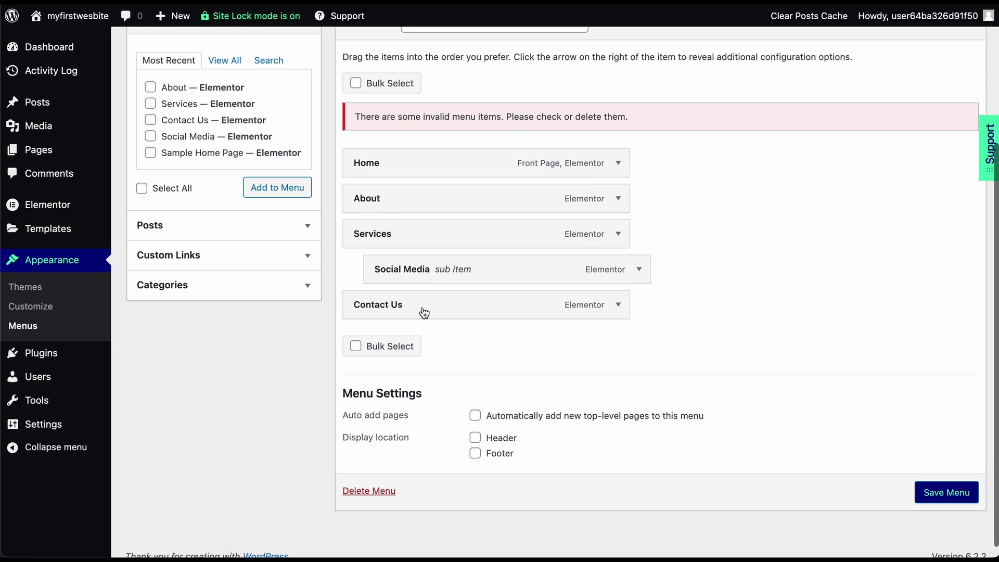
pyautogui.scroll(1, 448, 244)
pyautogui.scroll(4, 448, 241)
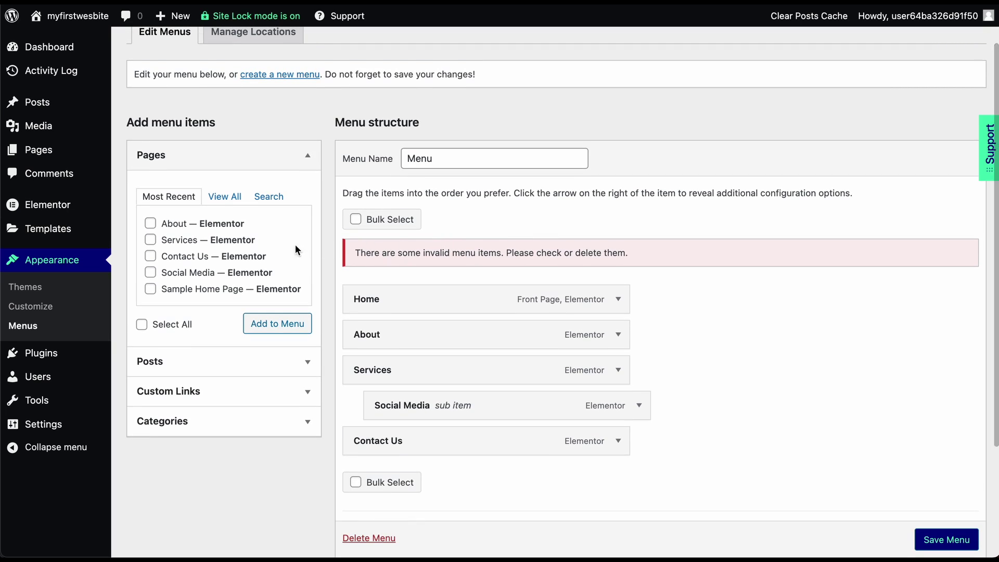
pyautogui.scroll(-1, 241, 243)
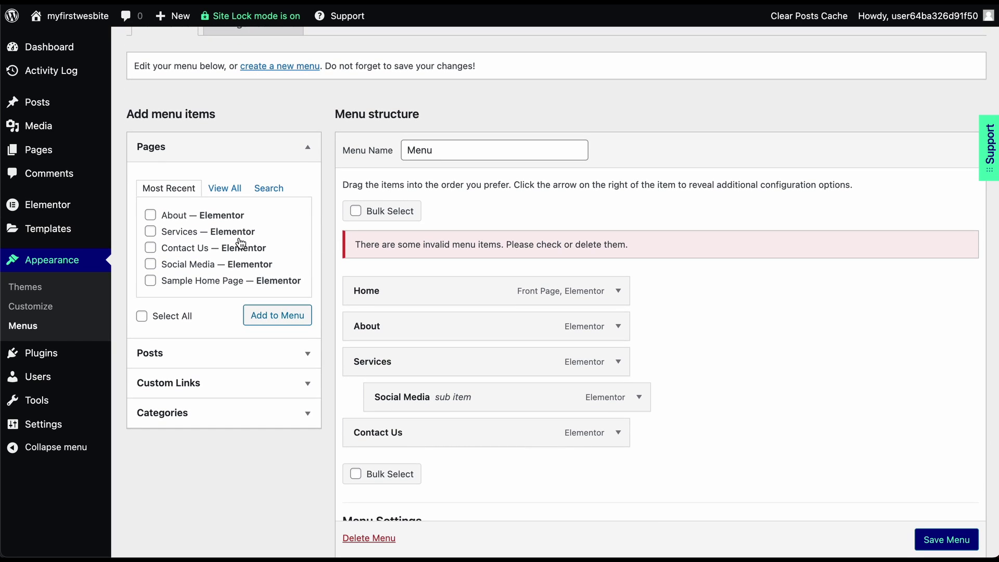
pyautogui.click(232, 193)
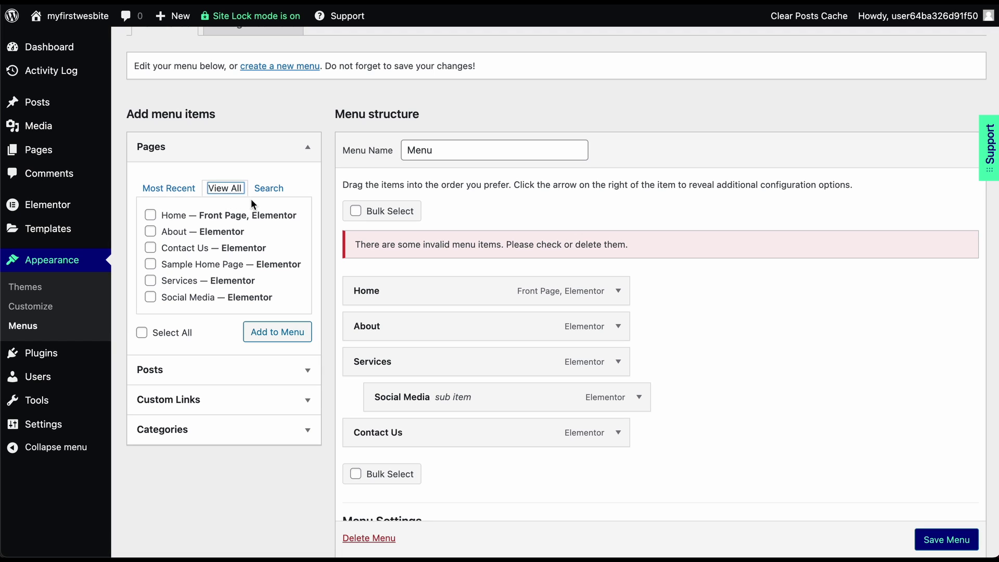
pyautogui.scroll(-1, 248, 166)
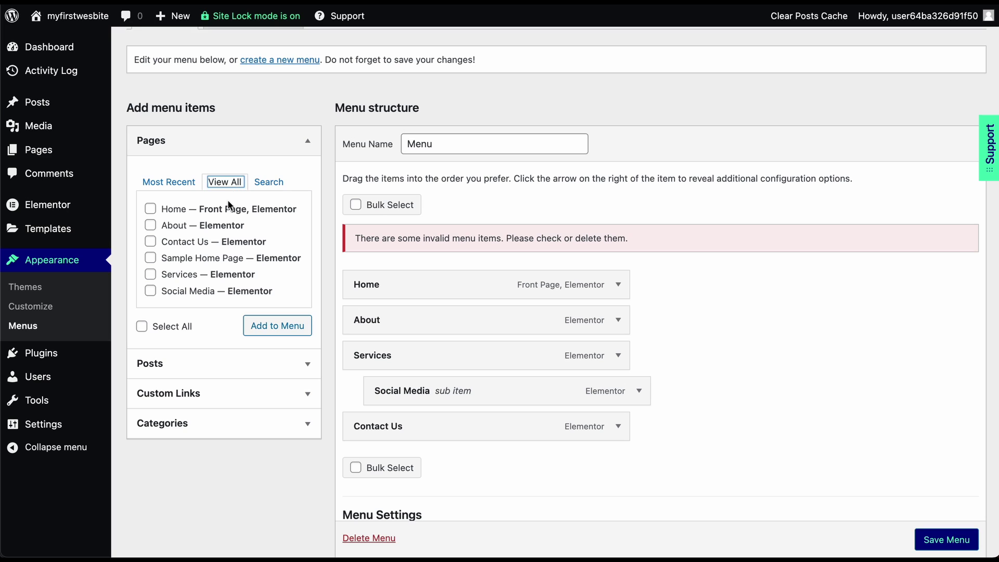
# - Try to go to the pages list, cancel leaving the menu editor, and save the menu changes
pyautogui.click(73, 150)
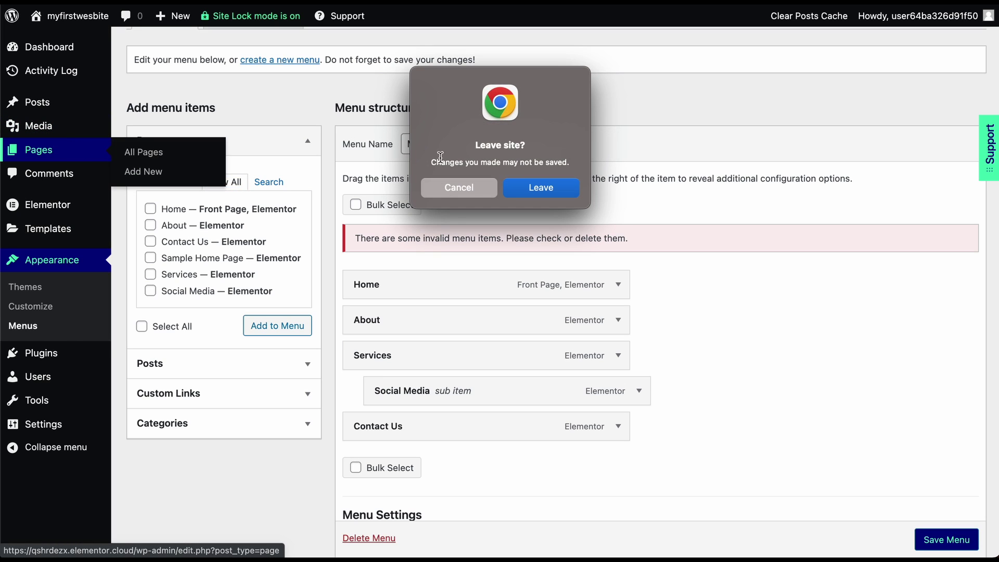
pyautogui.click(473, 188)
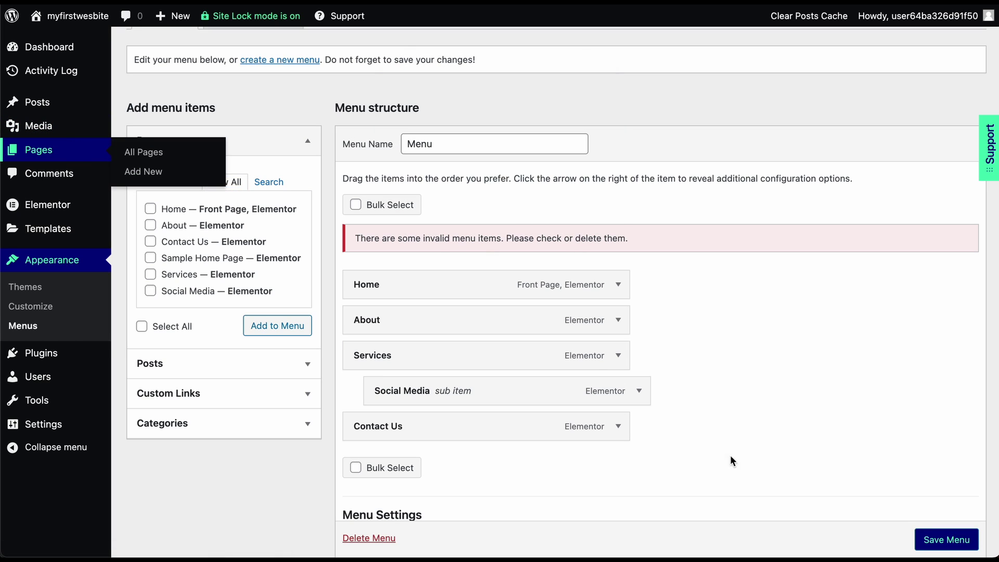
pyautogui.click(922, 538)
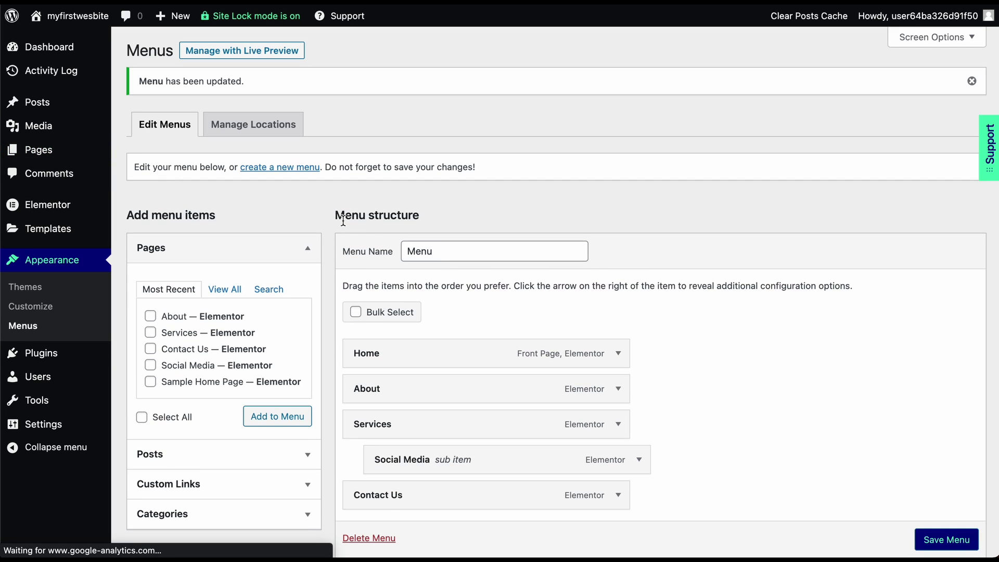
pyautogui.moveTo(71, 156)
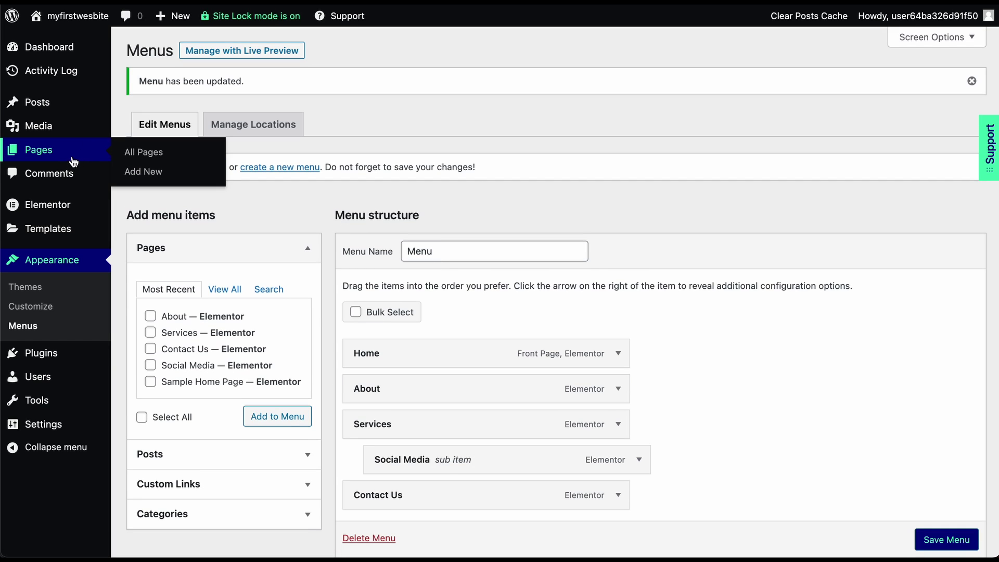
# - Open the New Menu Option draft from the list of all pages and publish it
pyautogui.click(155, 158)
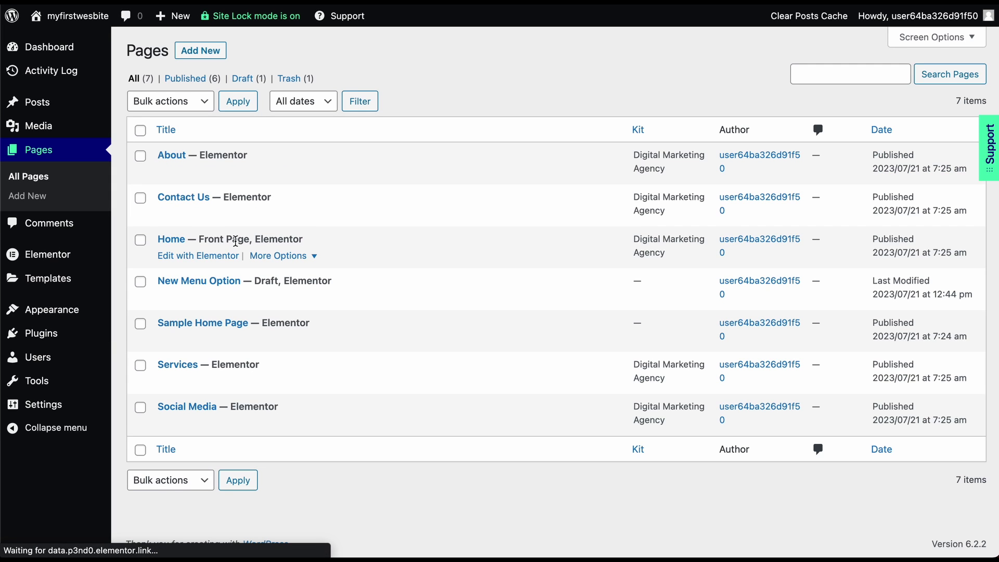
pyautogui.click(270, 299)
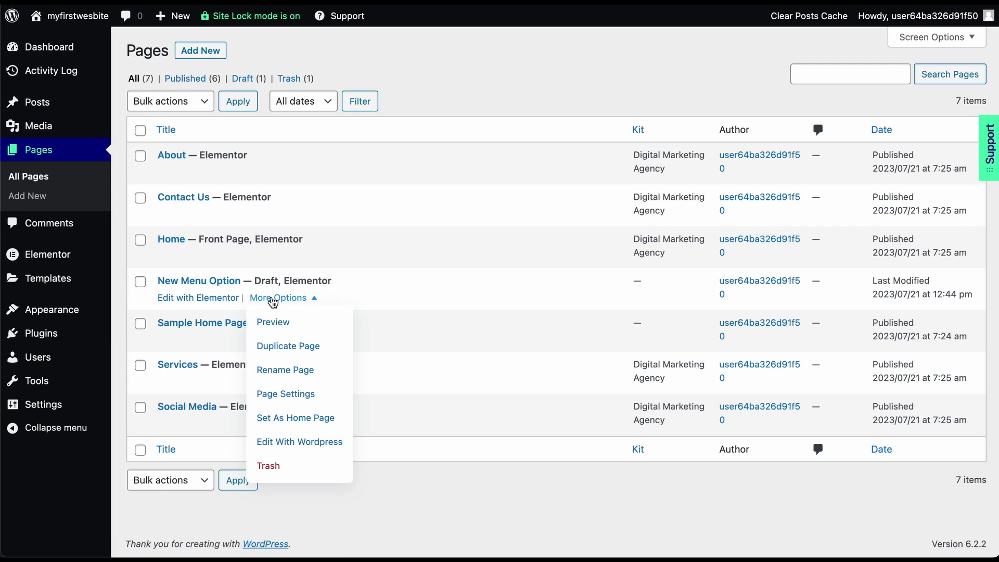
pyautogui.click(208, 284)
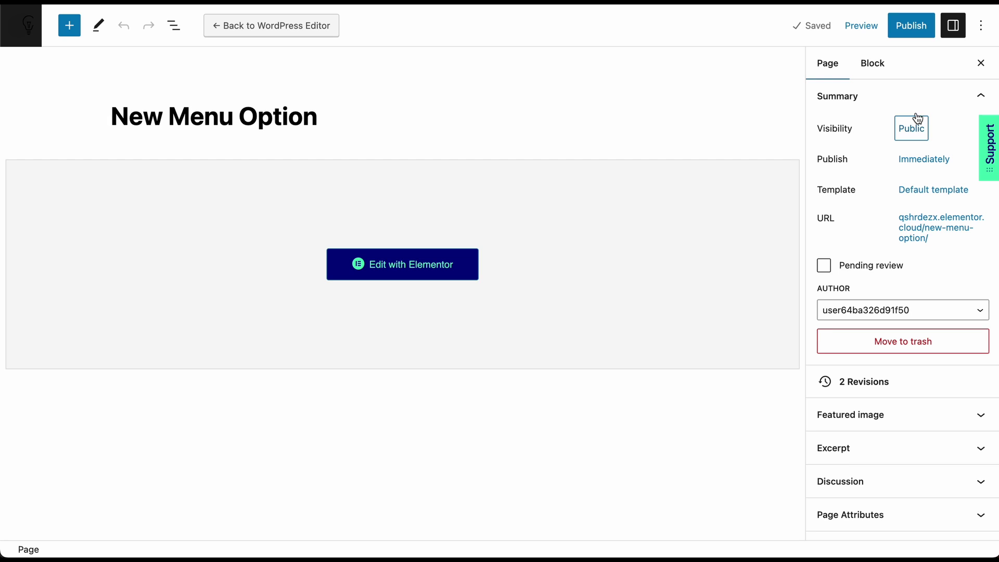
pyautogui.click(911, 26)
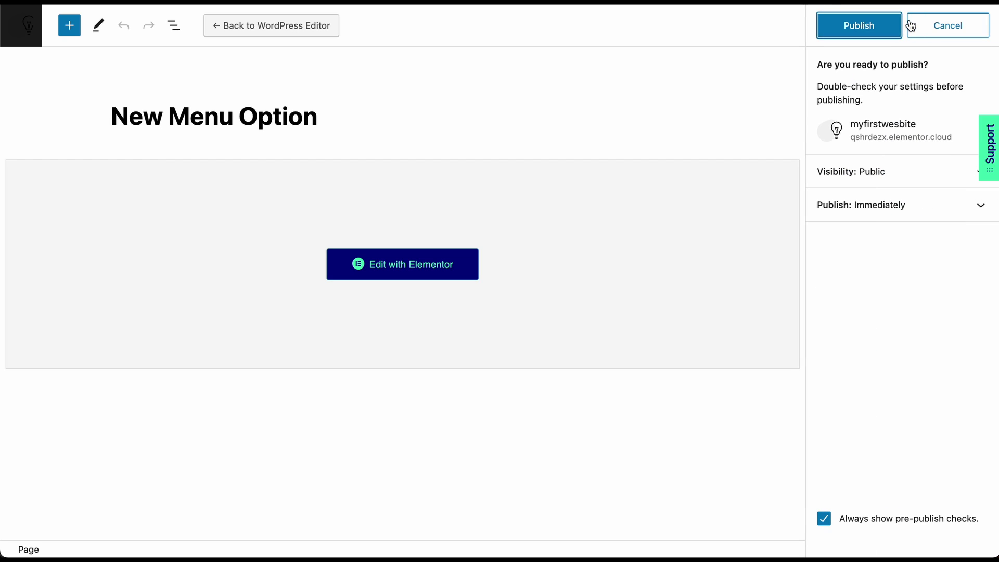
pyautogui.click(867, 25)
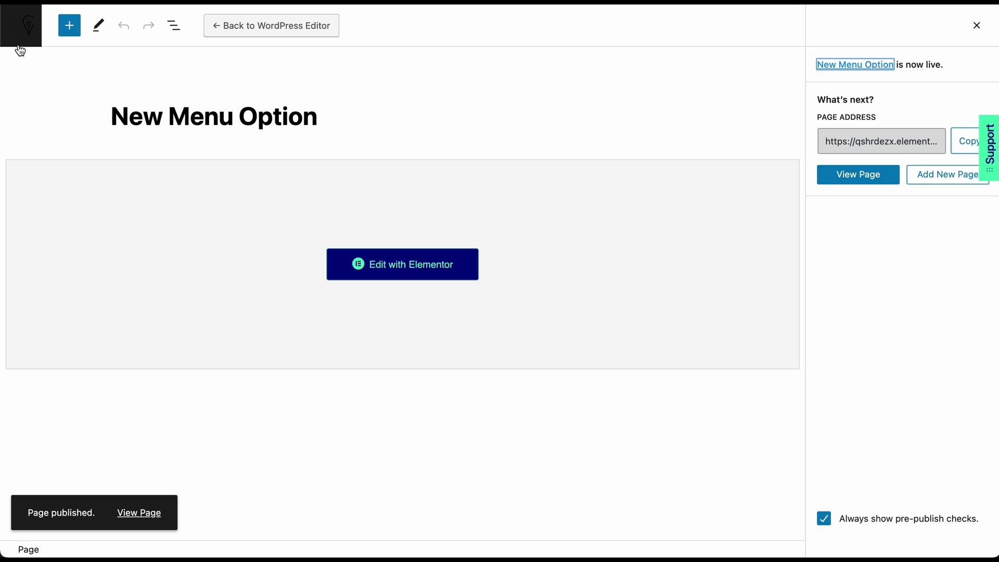
# - Return to the site's menu editor and add the New Menu Option page to the menu
pyautogui.click(30, 29)
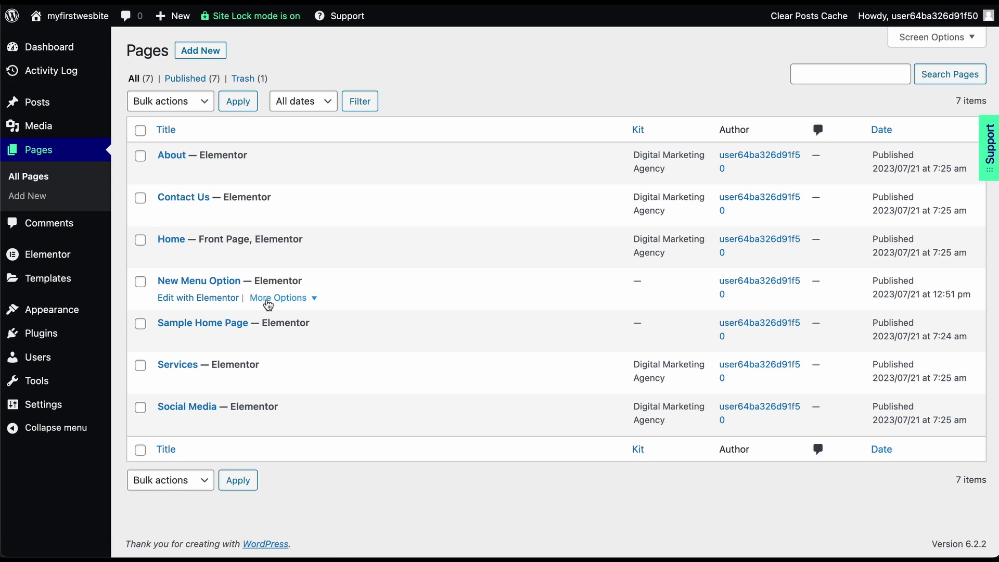
pyautogui.moveTo(99, 311)
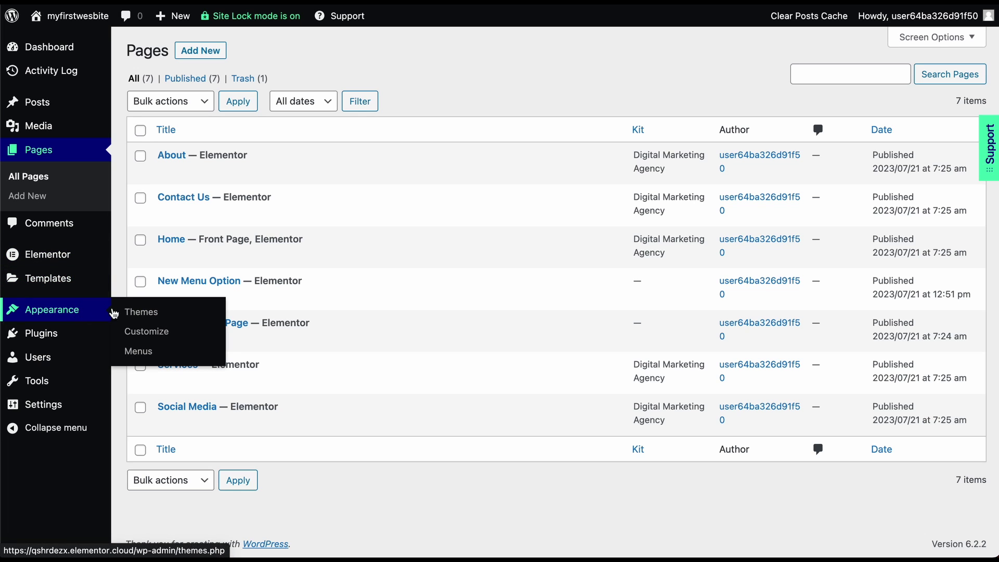
pyautogui.click(155, 357)
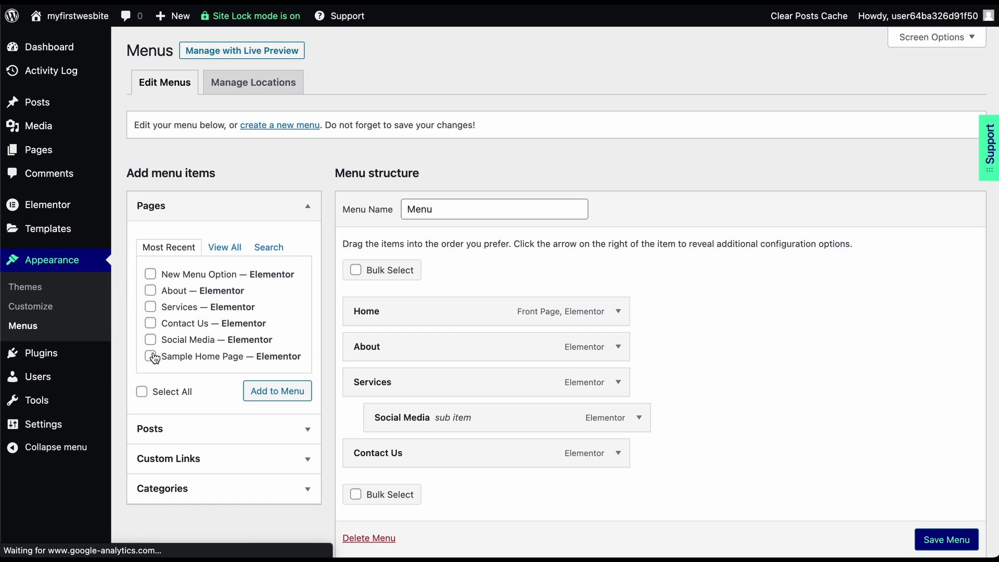
pyautogui.scroll(-2, 224, 308)
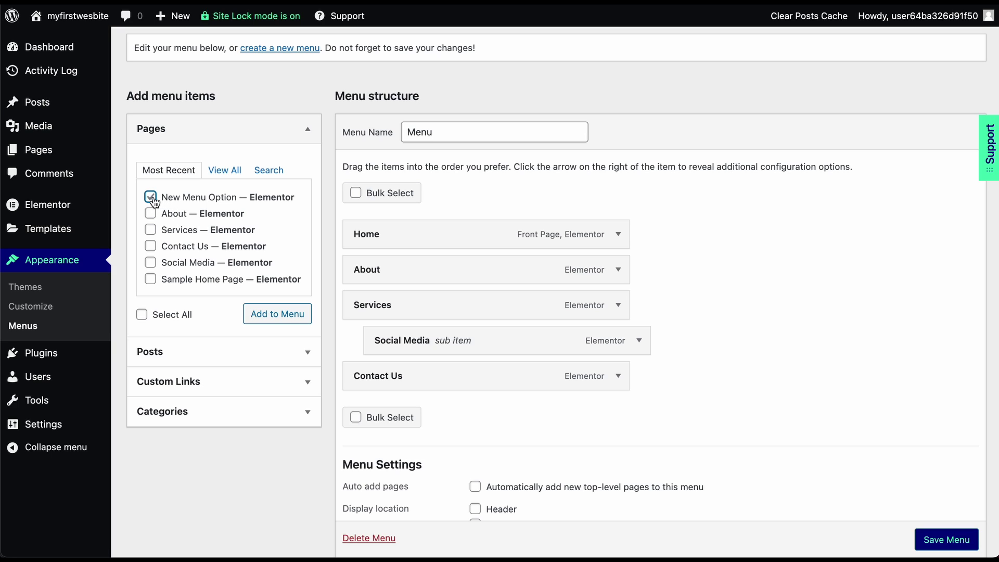
pyautogui.click(278, 317)
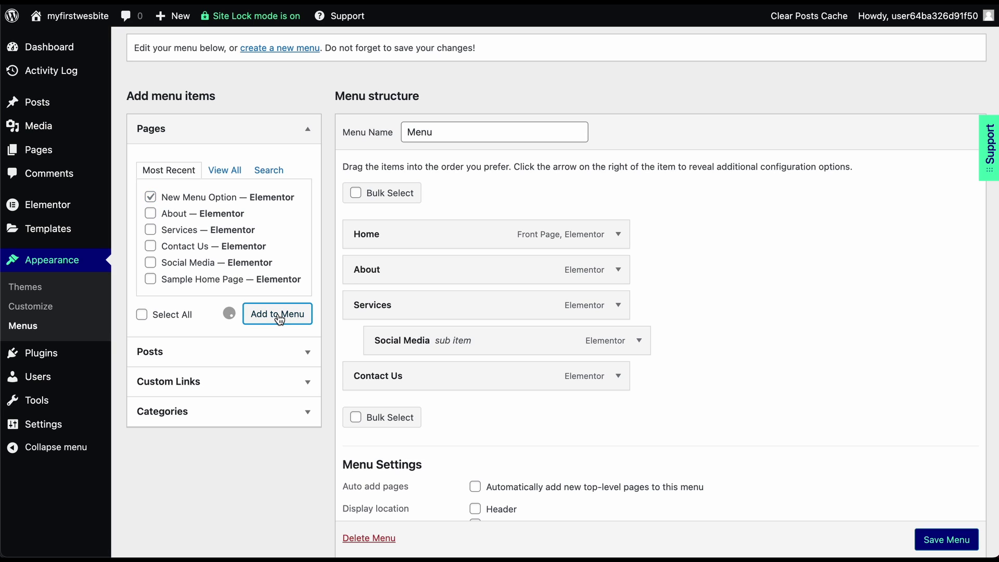
# - Move the New Menu Option item between About and Services in the menu structure and save the menu
pyautogui.scroll(-2, 420, 350)
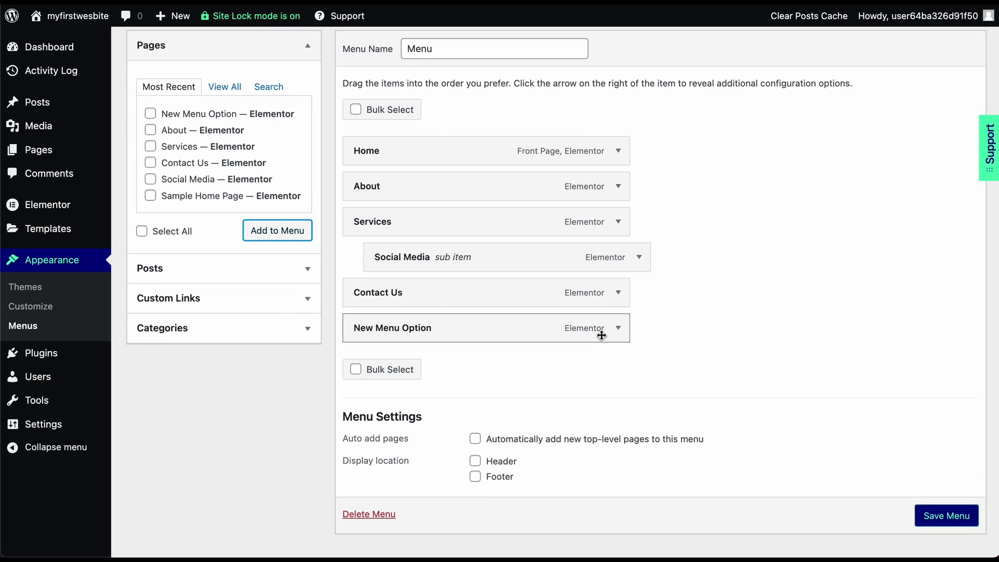
pyautogui.moveTo(603, 334); pyautogui.dragTo(463, 243)
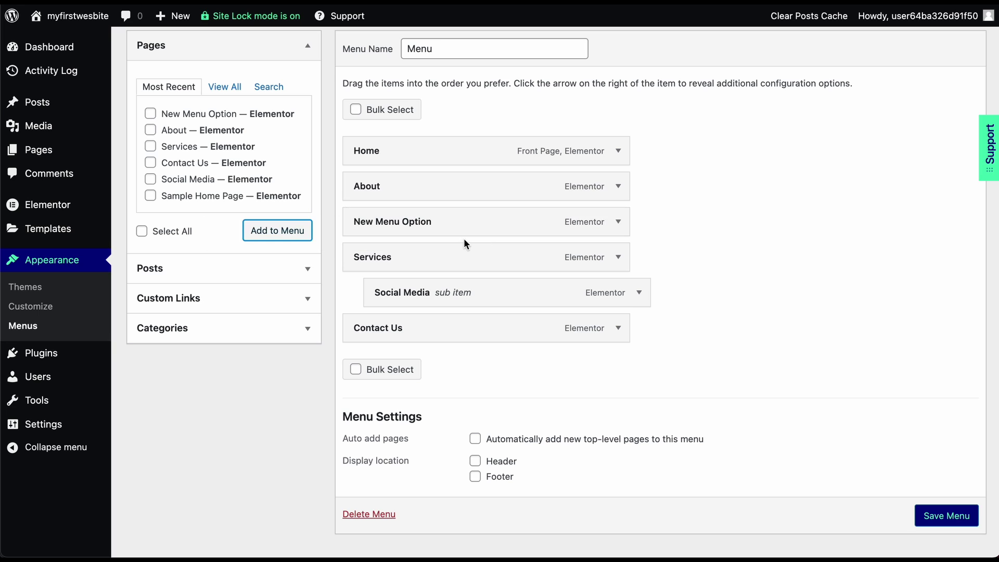
pyautogui.click(933, 515)
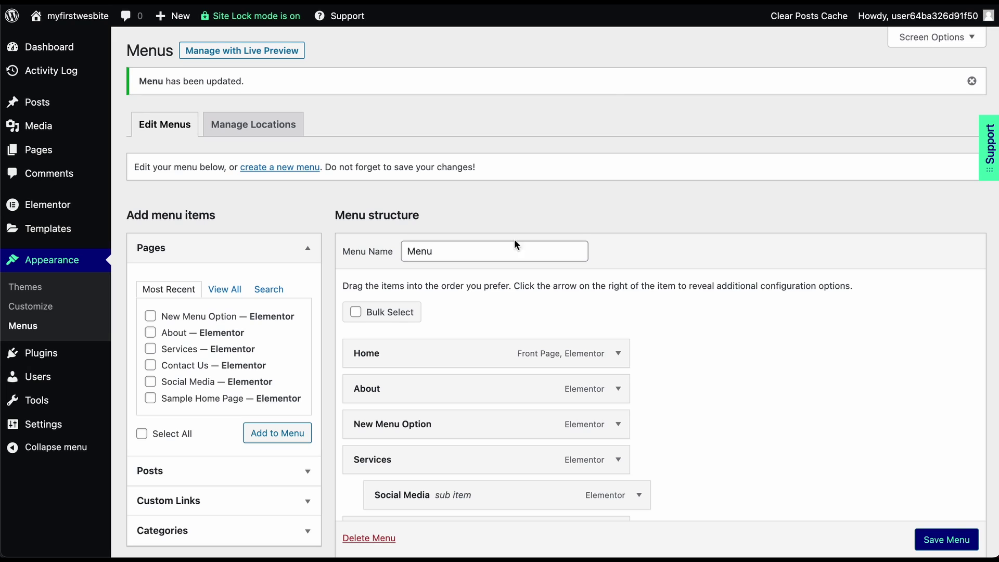
# - View the live site and open the New Menu Option page from its header navigation
pyautogui.scroll(-3, 467, 307)
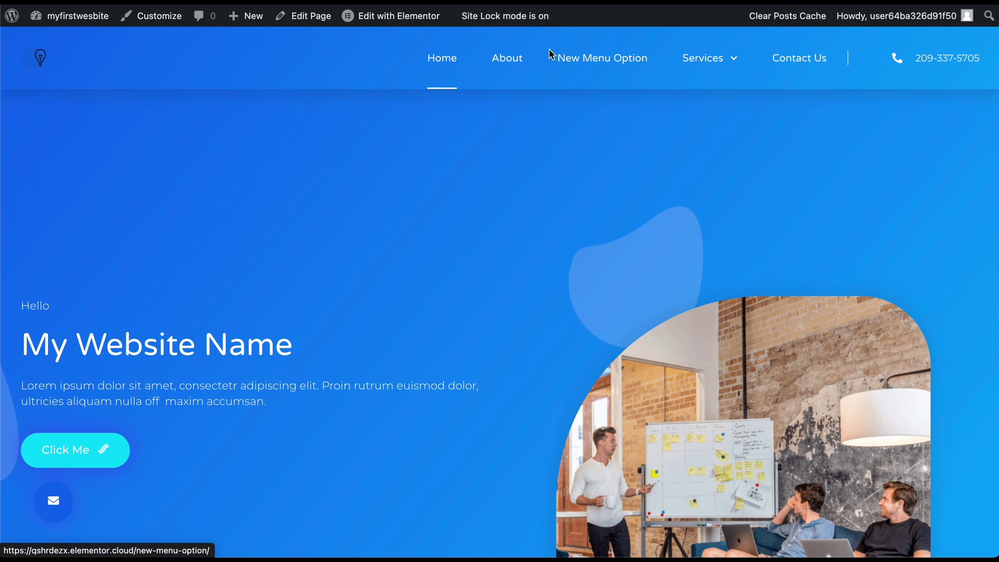
pyautogui.click(601, 62)
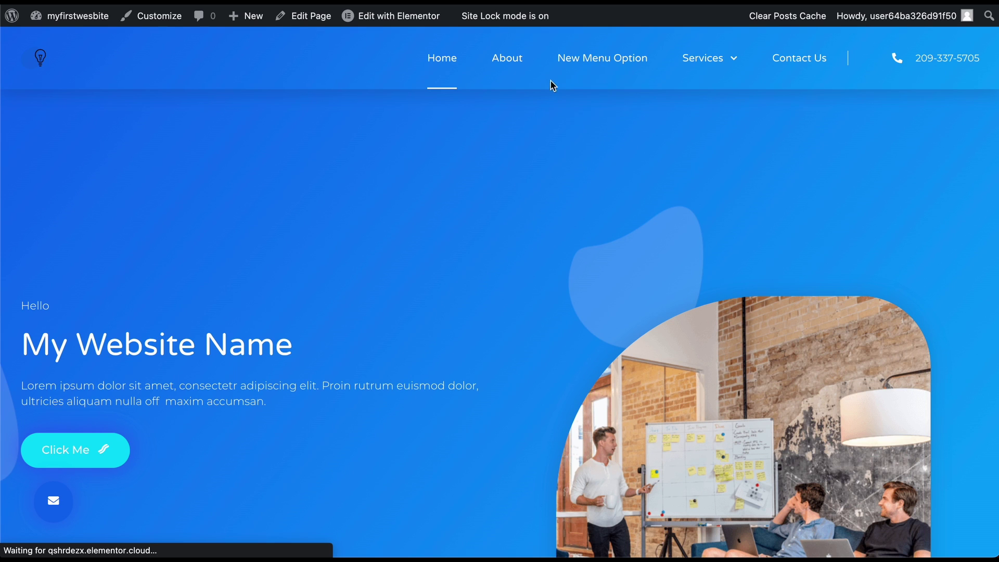
pyautogui.click(597, 71)
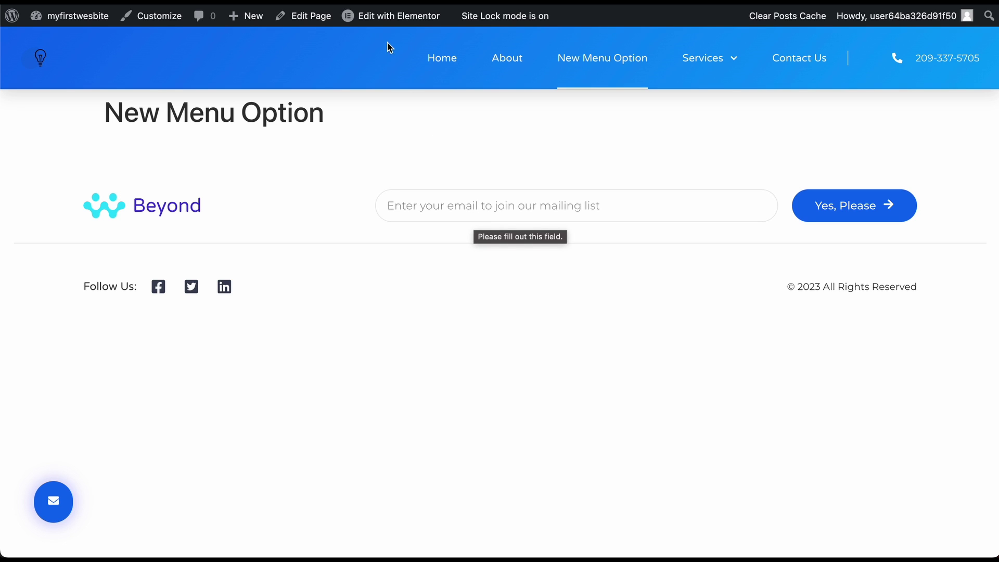
# - Edit the New Menu Option page with Elementor and insert the Wireframe – Home 1 page template, applying its page settings
pyautogui.click(397, 24)
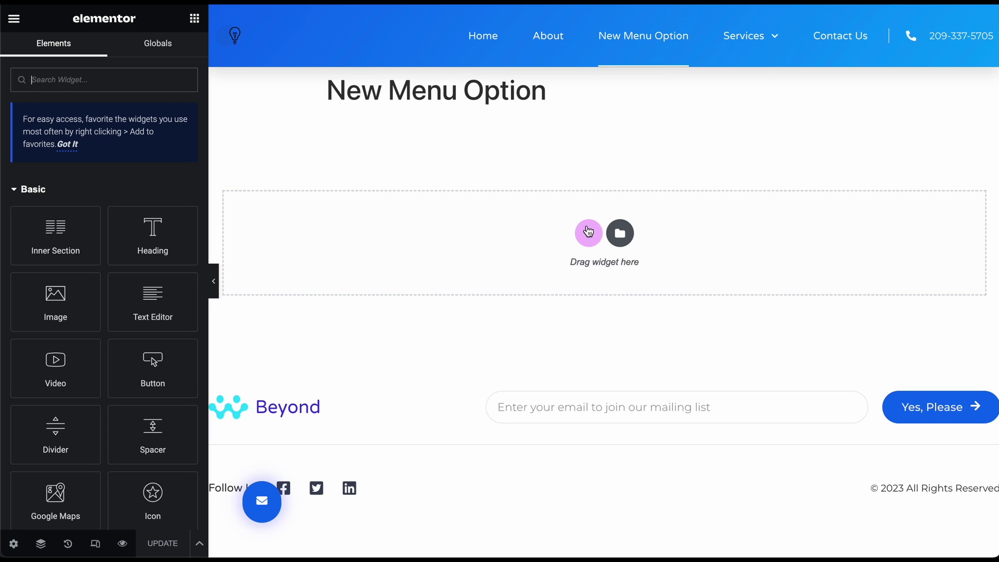
pyautogui.click(619, 233)
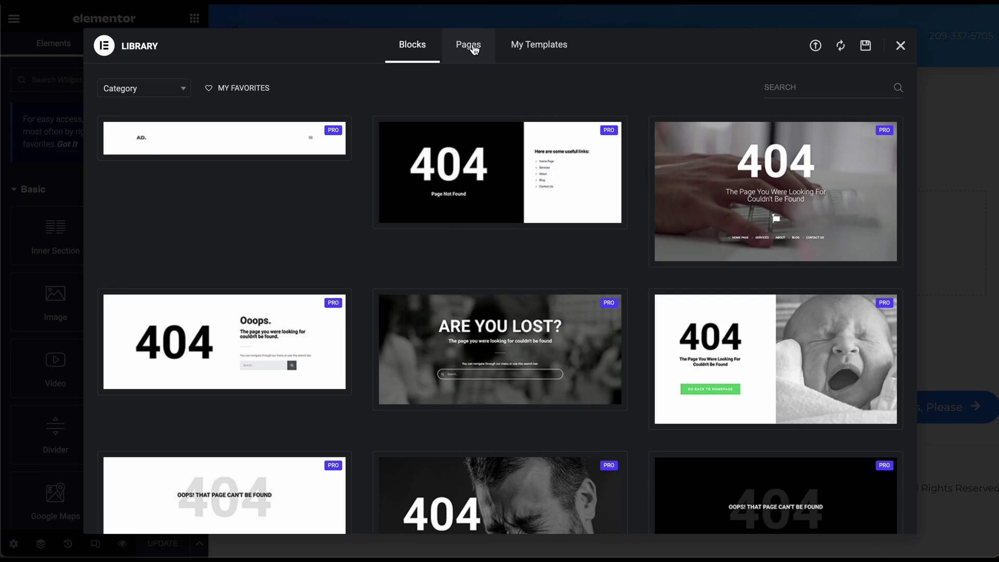
pyautogui.click(472, 47)
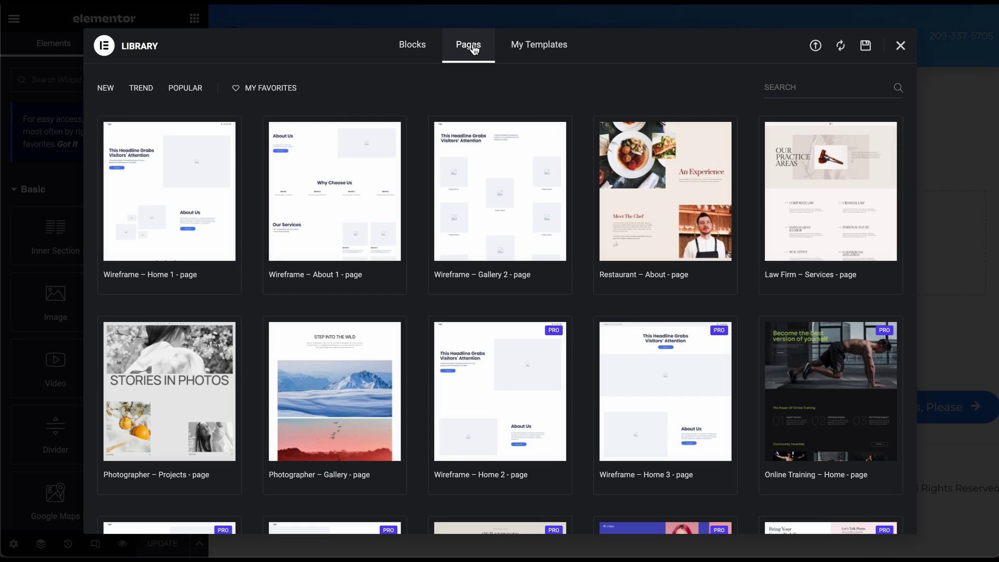
pyautogui.moveTo(196, 232)
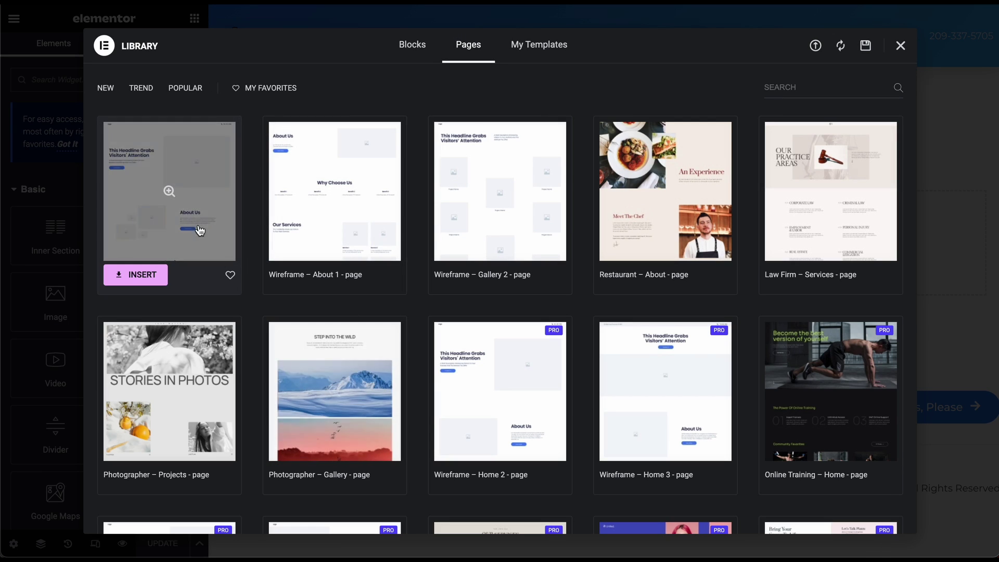
pyautogui.click(152, 280)
pyautogui.click(602, 320)
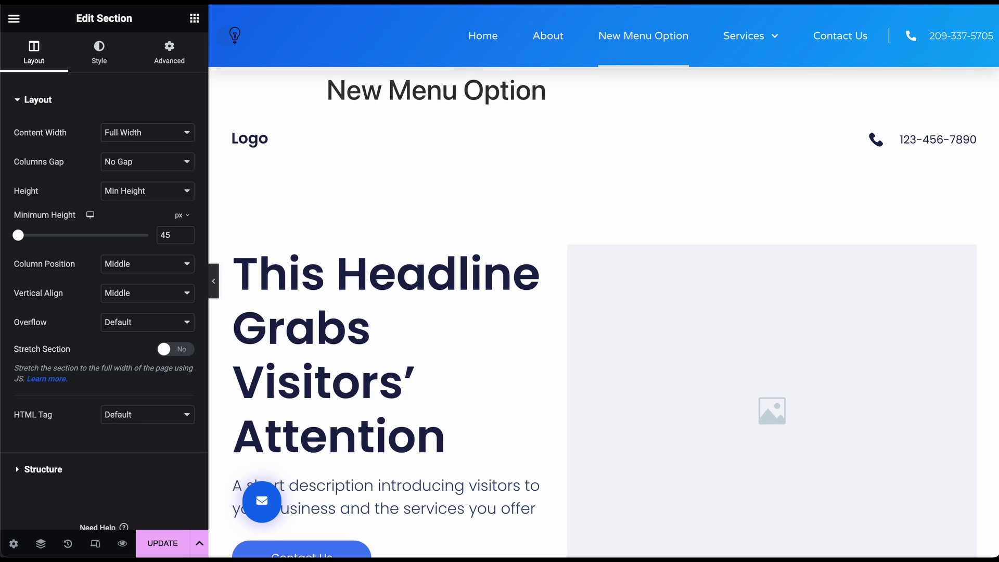
# - Open the New Menu Option page from the dashboard's pages list, set its template to Elementor Full Width and update it
pyautogui.click(724, 1)
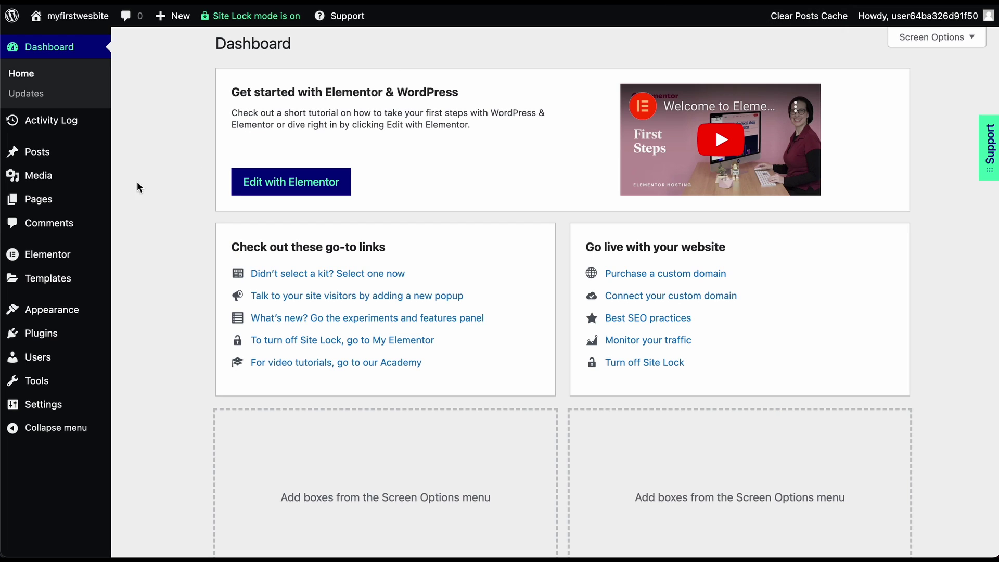
pyautogui.moveTo(86, 199)
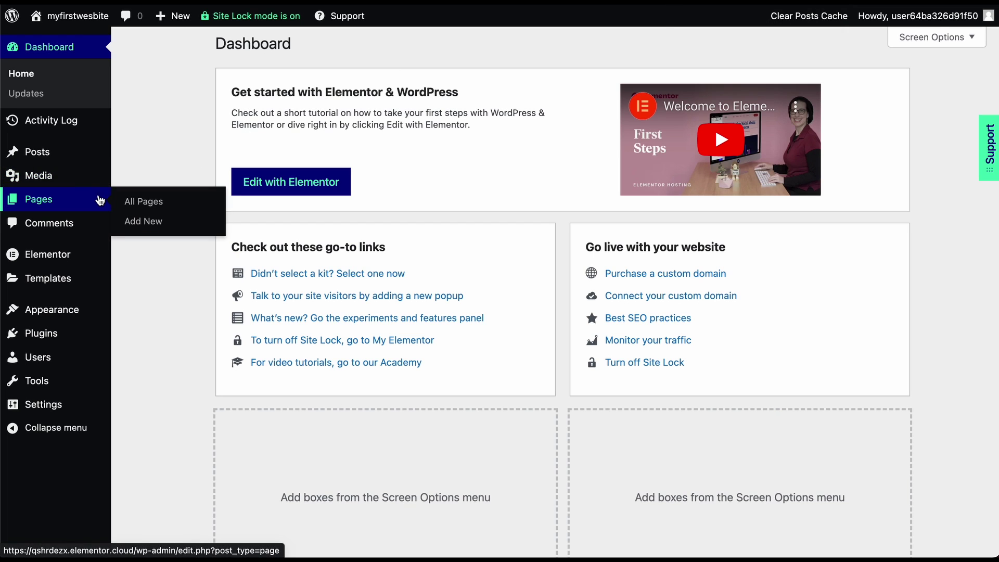
pyautogui.click(137, 204)
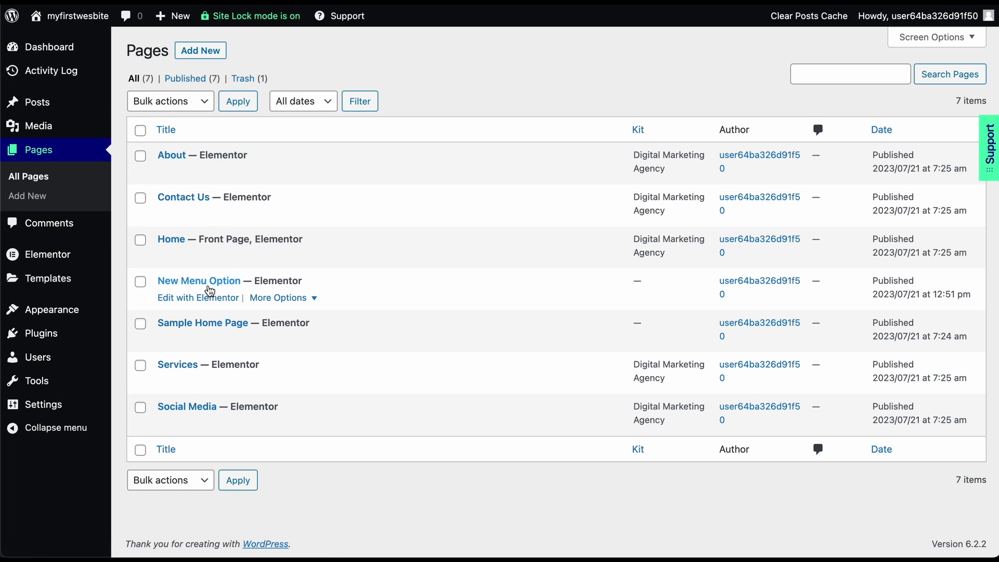
pyautogui.click(192, 288)
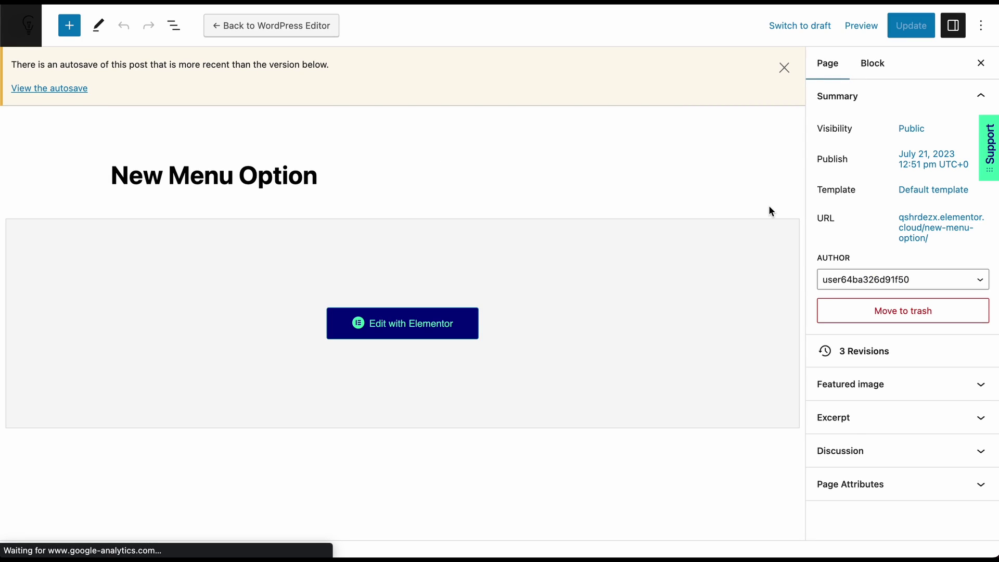
pyautogui.click(922, 194)
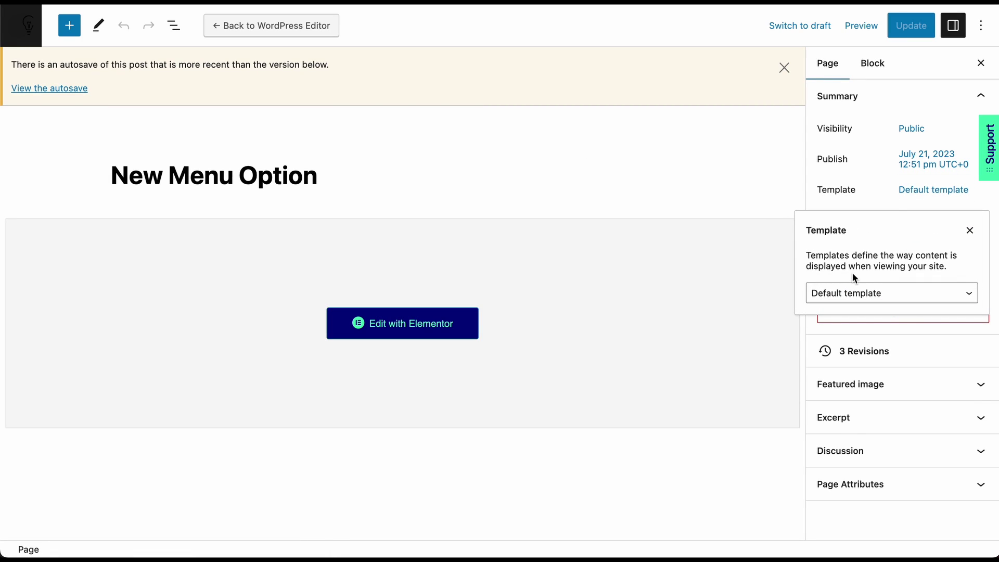
pyautogui.click(845, 292)
pyautogui.click(852, 324)
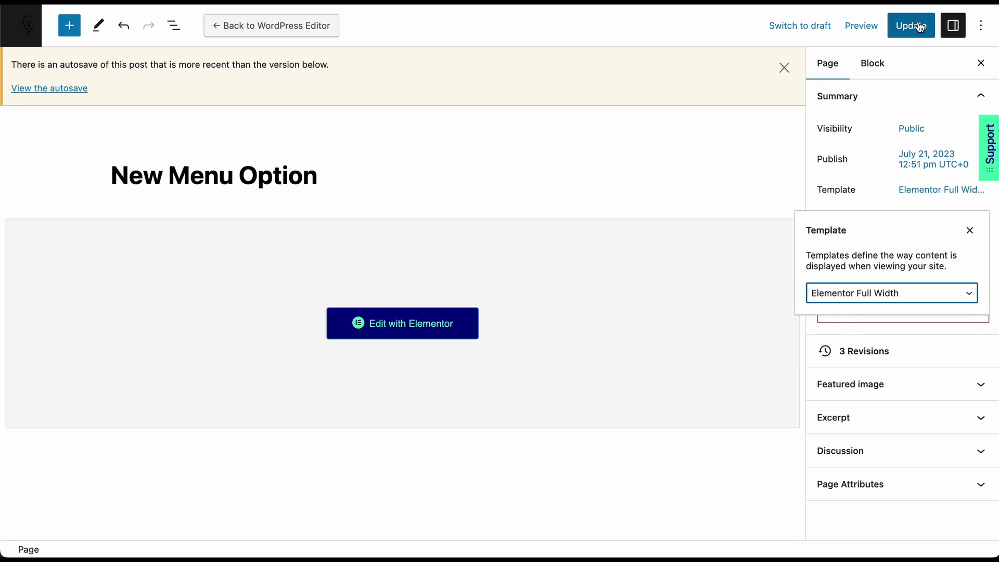
pyautogui.click(920, 26)
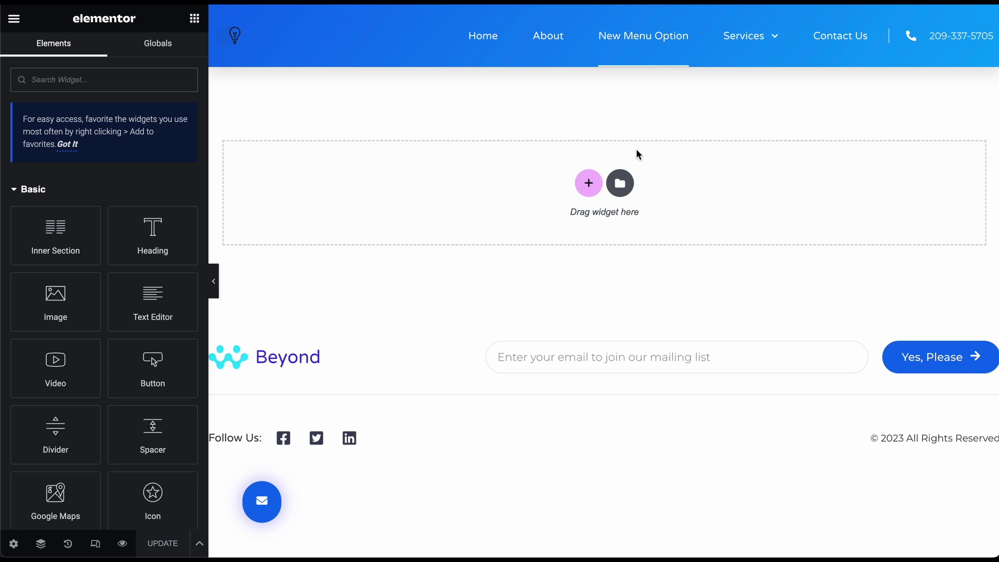
# - Insert the Wireframe – Home 1 page template into the empty New Menu Option page in Elementor, applying the template's page settings
pyautogui.click(619, 184)
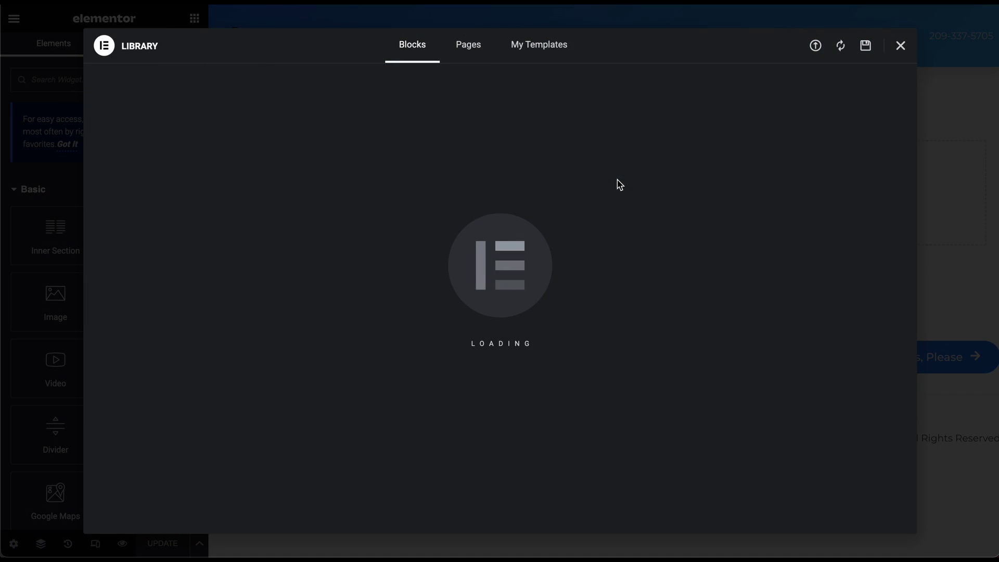
pyautogui.click(469, 45)
pyautogui.click(176, 178)
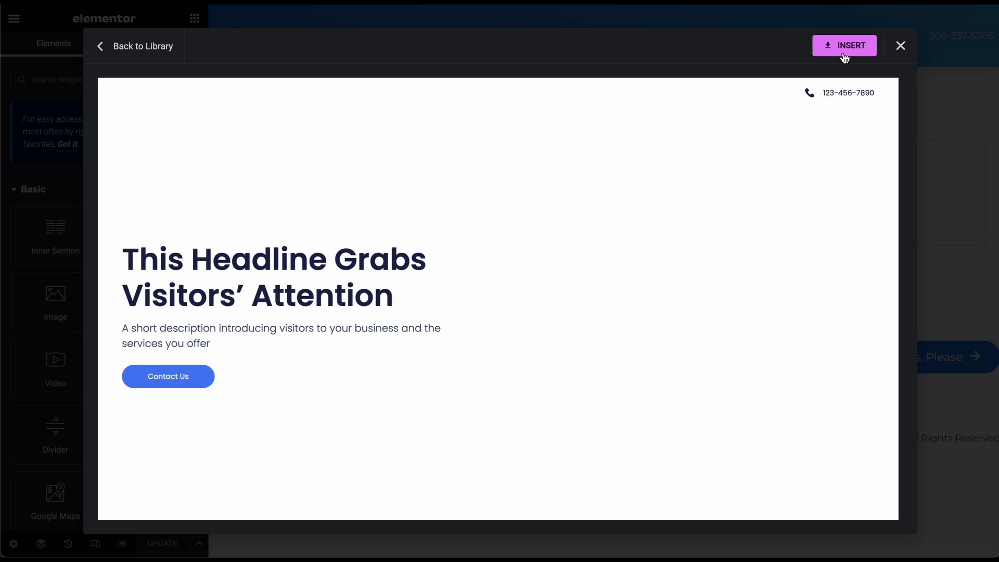
pyautogui.click(844, 47)
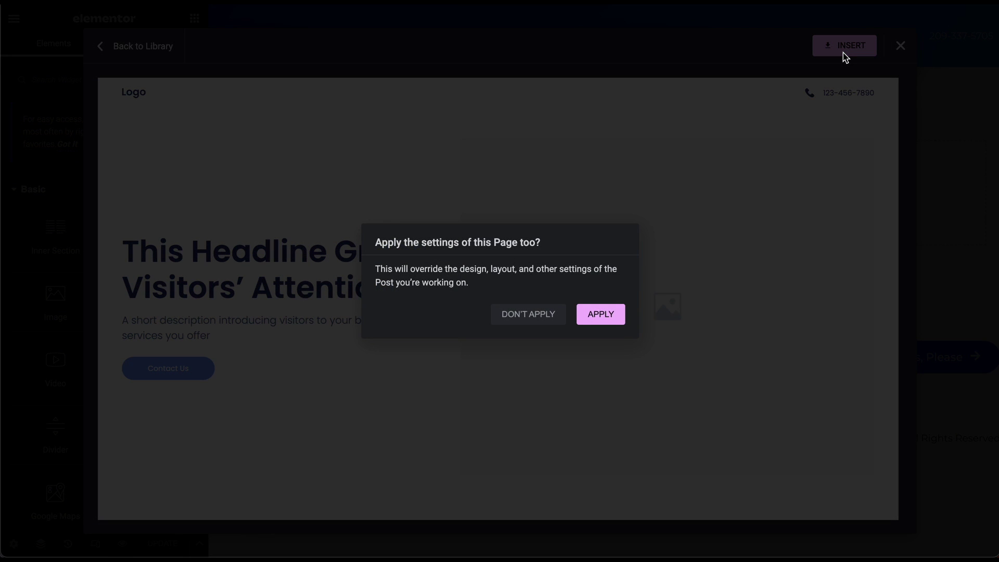
pyautogui.click(596, 322)
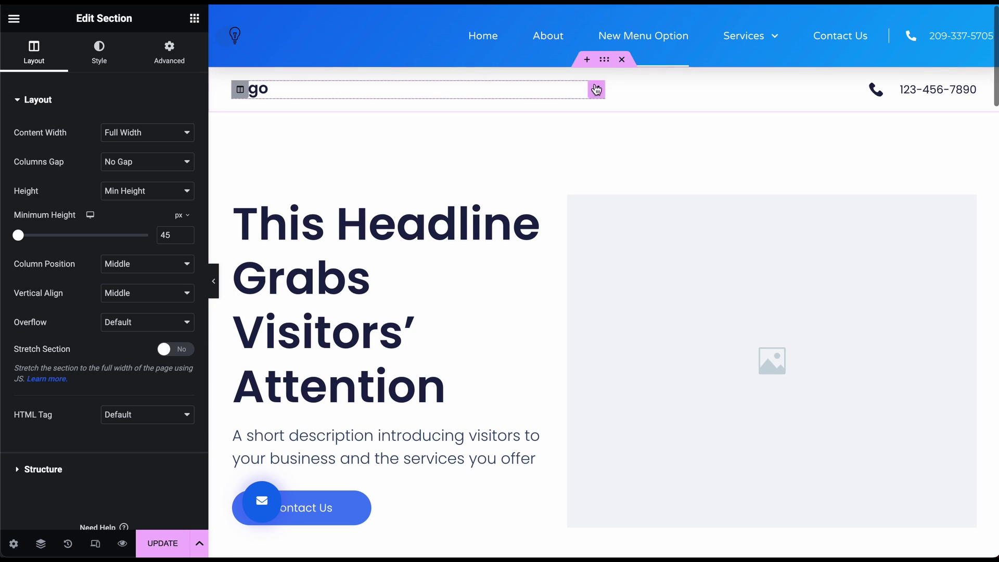
# - Delete the inserted template's header section with the logo and phone number, and update the page for preview
pyautogui.click(622, 61)
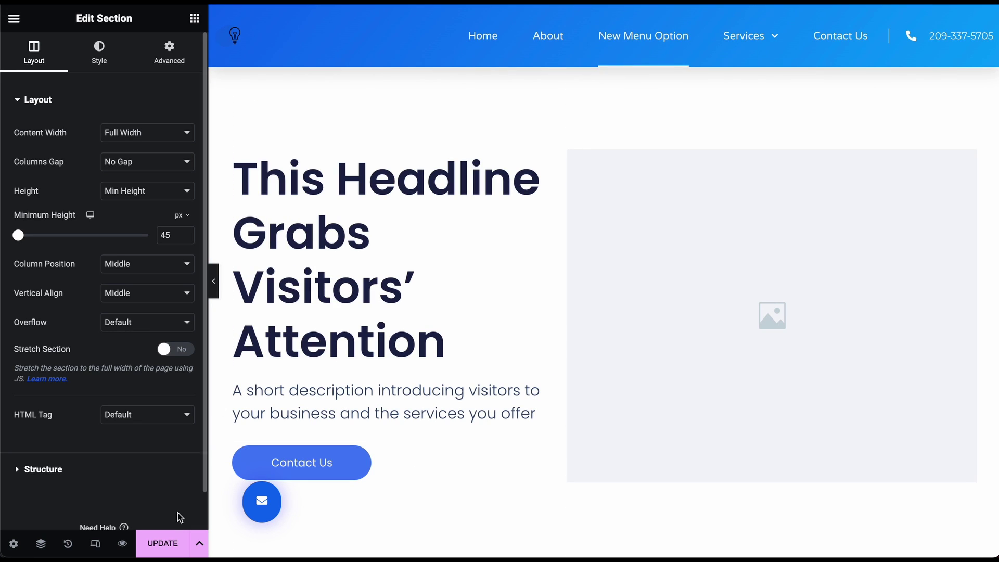
pyautogui.click(162, 542)
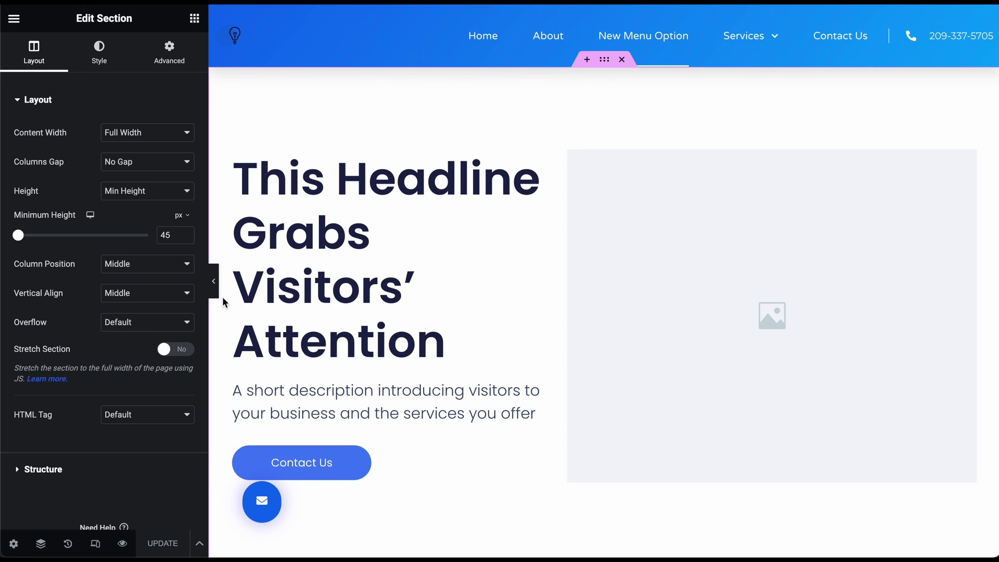
pyautogui.click(123, 545)
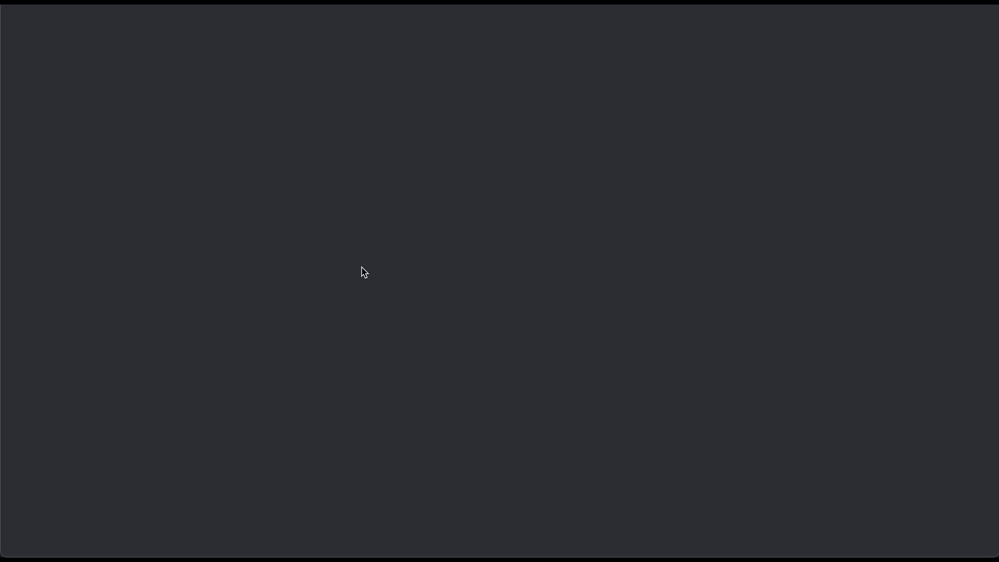
# - Review the previewed New Menu Option page's sections and the Home page, comparing their layouts under the shared header
pyautogui.scroll(-20, 368, 300)
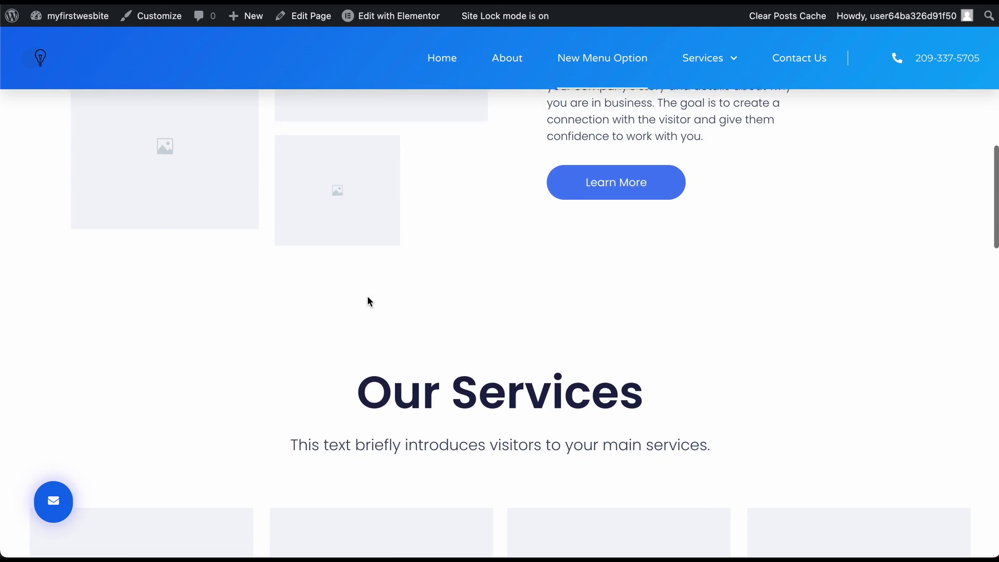
pyautogui.scroll(-5, 367, 296)
pyautogui.scroll(15, 368, 301)
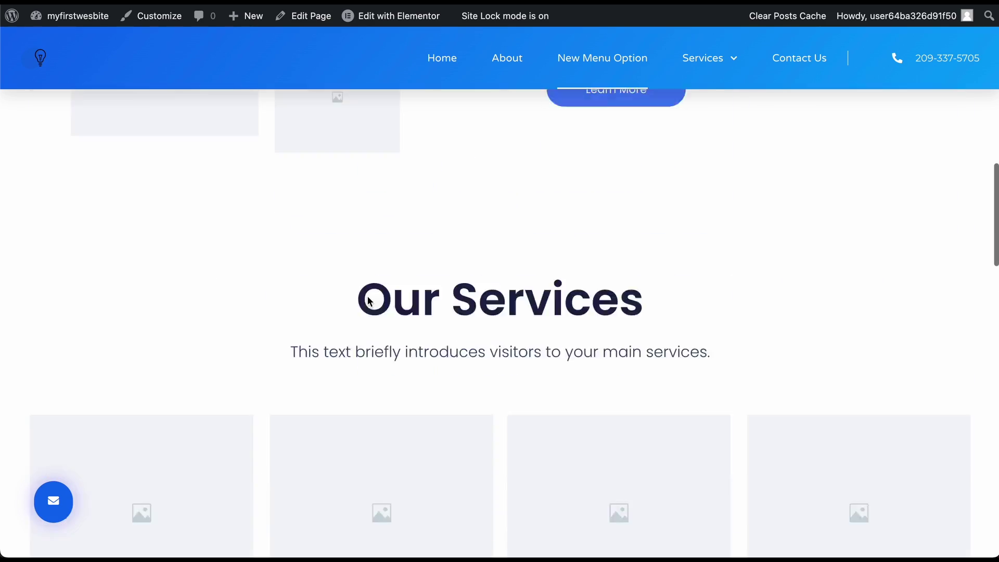
pyautogui.click(446, 63)
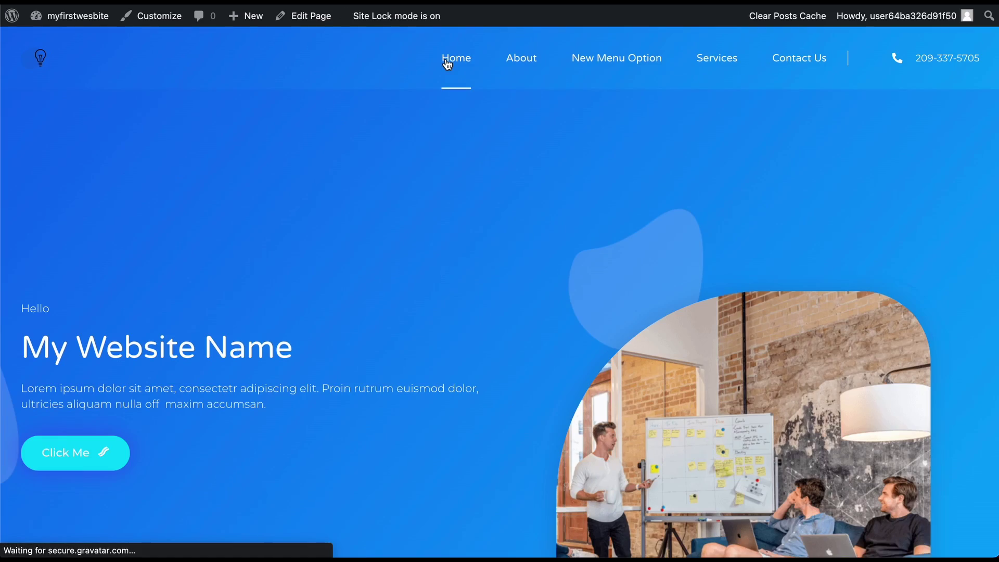
pyautogui.scroll(-5, 411, 291)
pyautogui.scroll(-5, 411, 293)
pyautogui.scroll(10, 411, 293)
pyautogui.scroll(-12, 411, 293)
# - Open the New Menu Option page from the site's navigation and examine its template sections down to the client testimonials
pyautogui.click(629, 69)
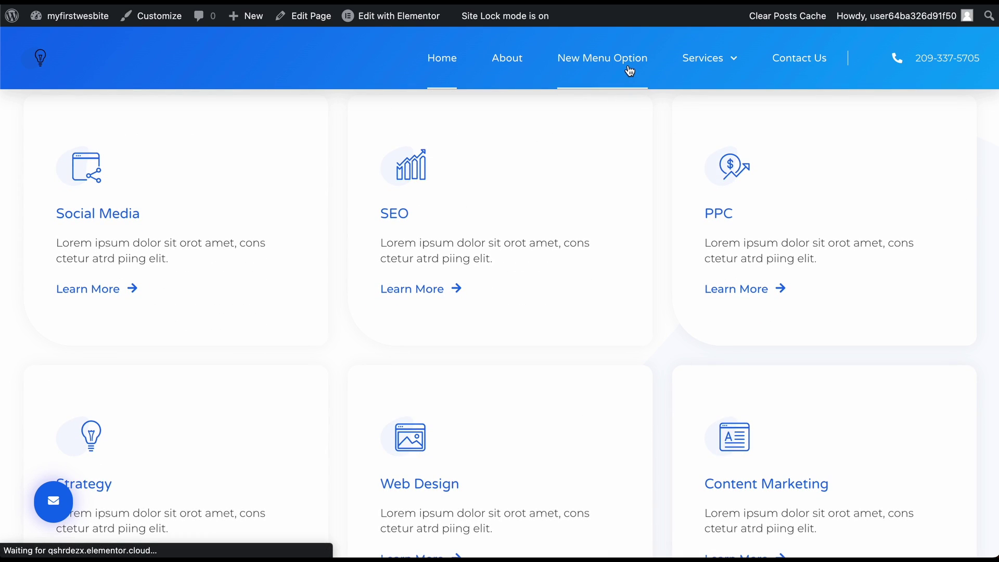
pyautogui.scroll(-8, 394, 304)
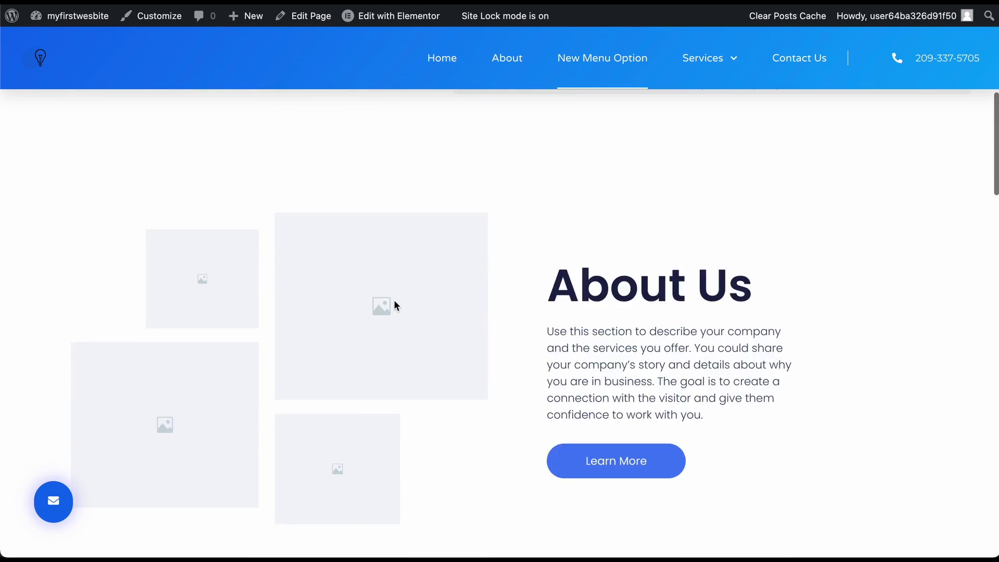
pyautogui.scroll(8, 395, 301)
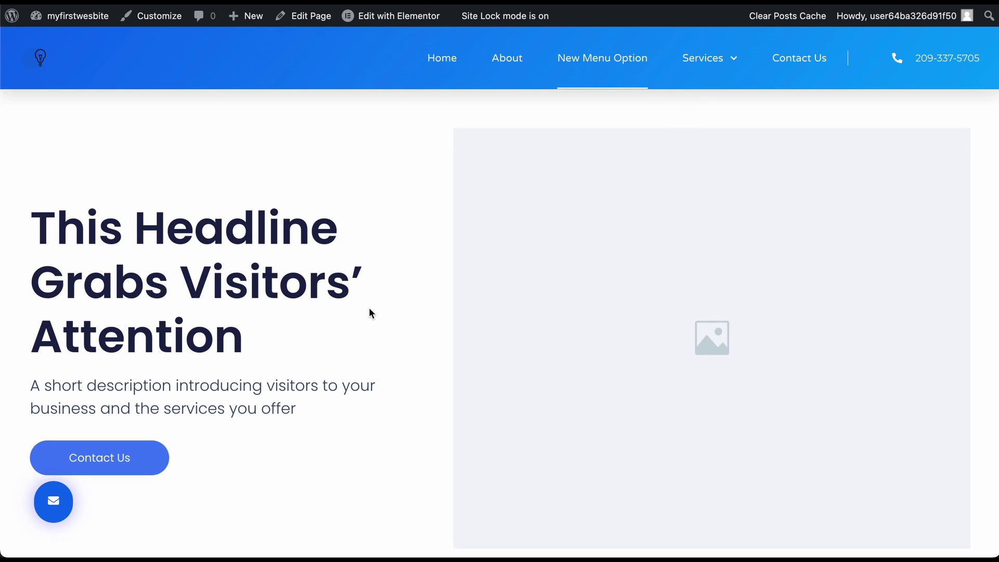
pyautogui.scroll(-3, 370, 311)
pyautogui.scroll(3, 369, 309)
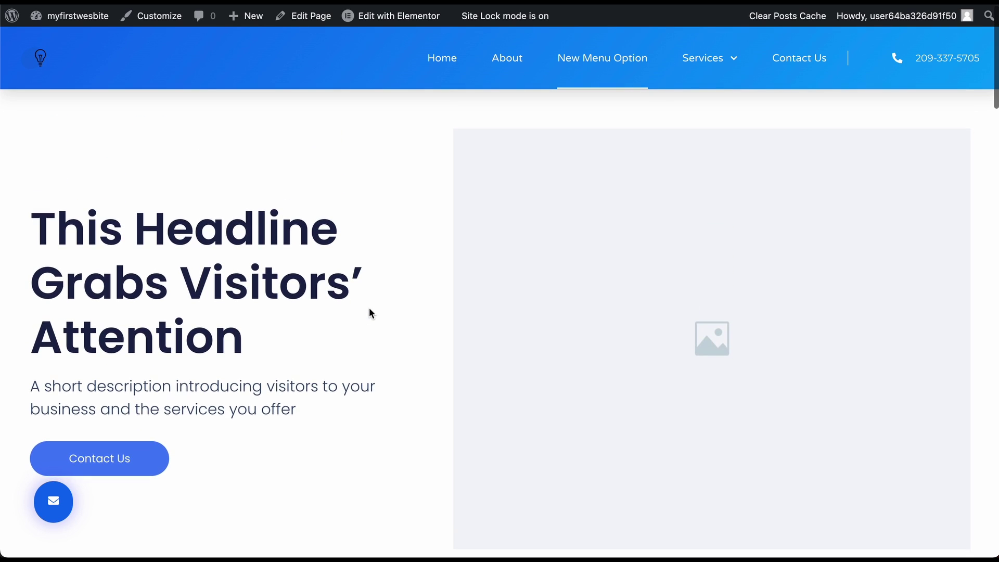
pyautogui.scroll(-20, 369, 309)
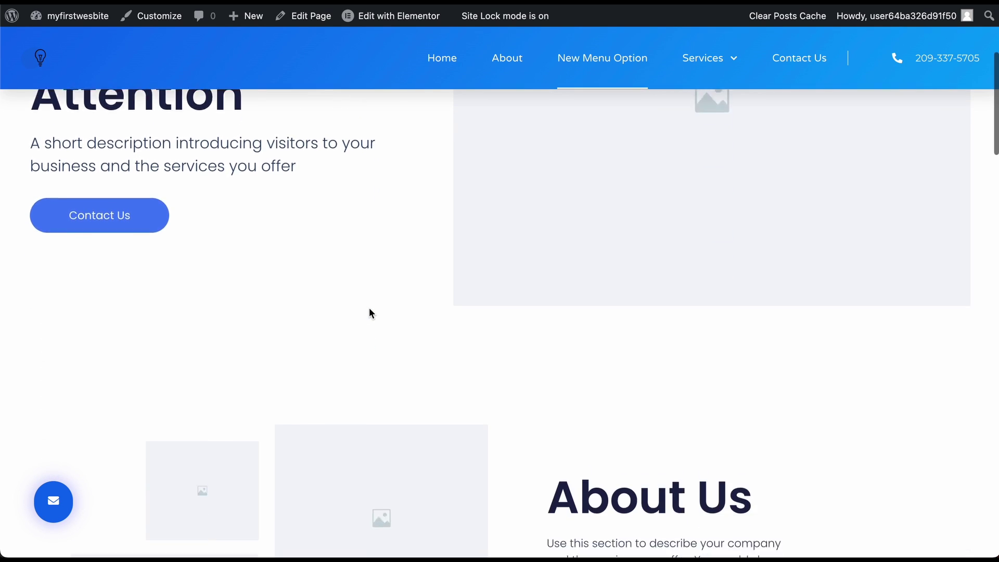
pyautogui.scroll(-20, 430, 340)
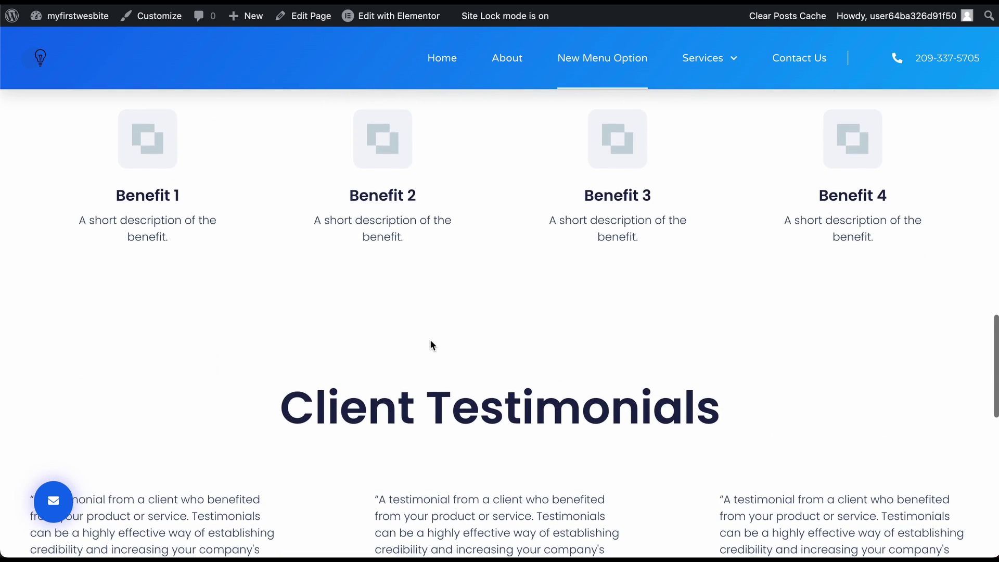
# - Go to the dashboard's list of all posts and open "weekly podcast: when design meets technology" in the editor
pyautogui.moveTo(58, 15)
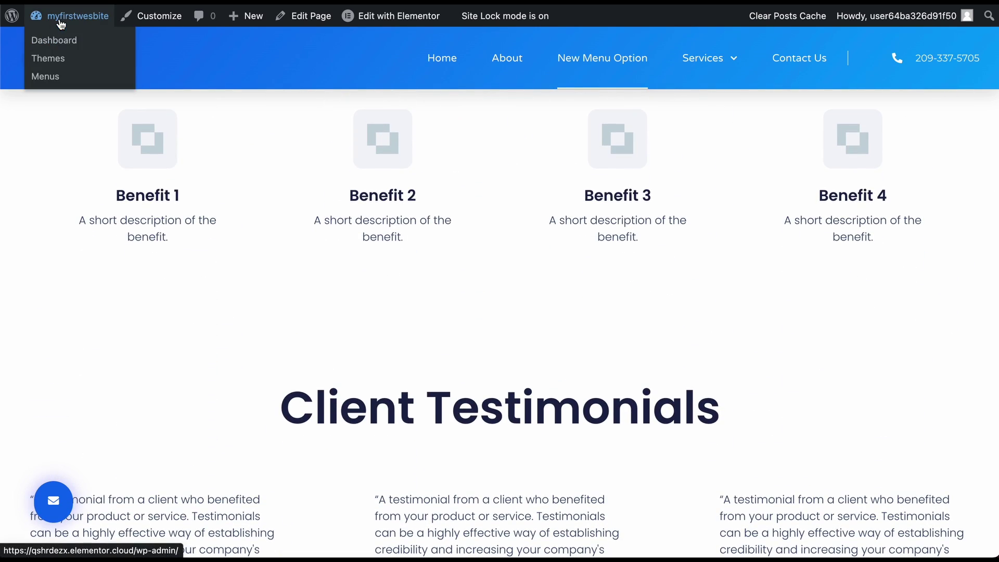
pyautogui.click(57, 38)
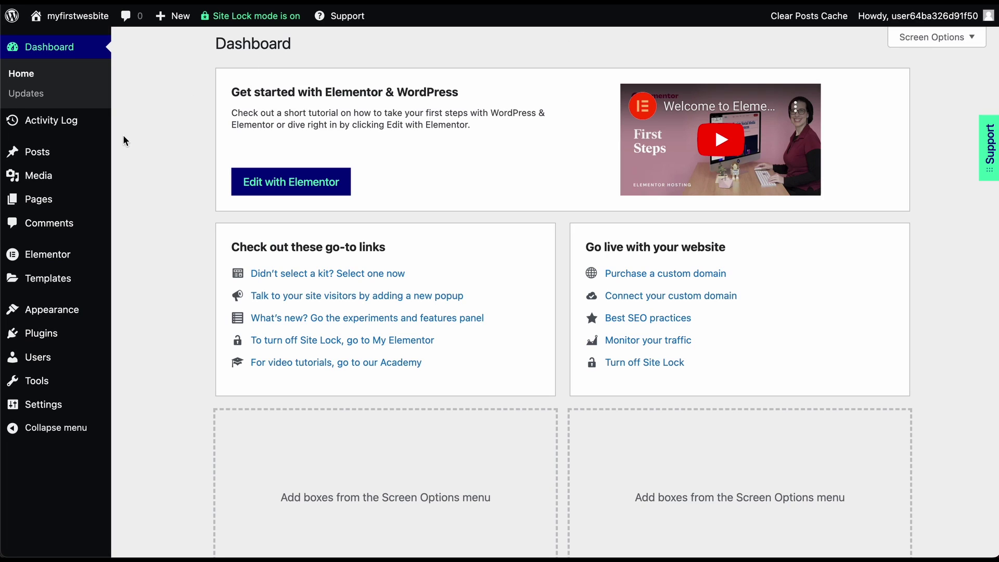
pyautogui.moveTo(101, 150)
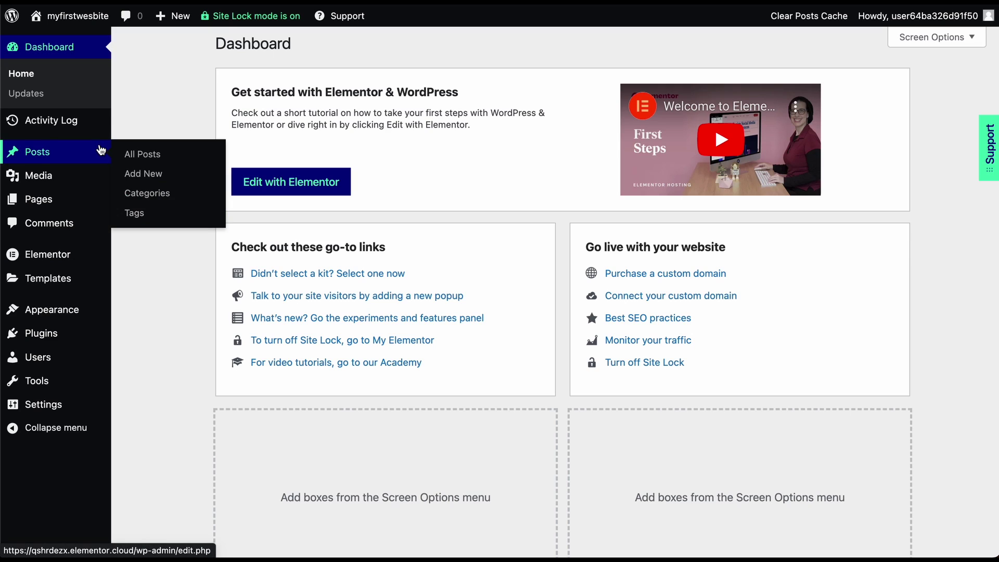
pyautogui.click(140, 155)
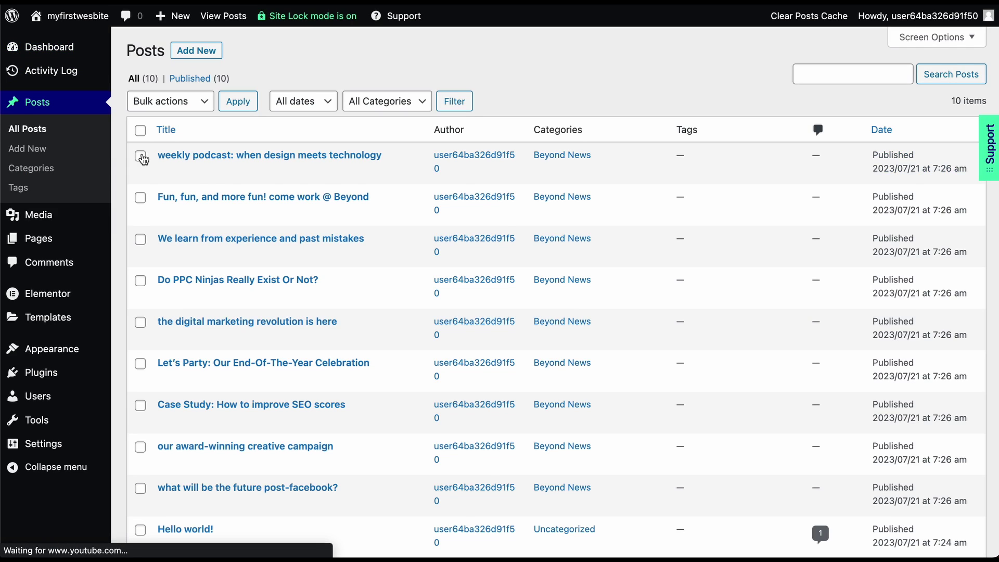
pyautogui.click(182, 157)
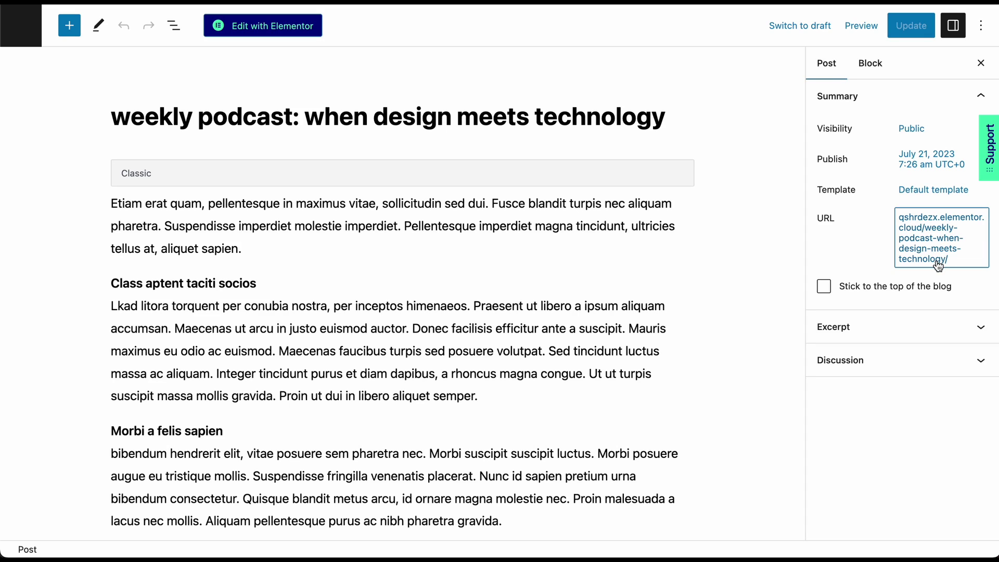
# - Replace the whole title of the weekly podcast post with "golden lab"
pyautogui.moveTo(668, 117); pyautogui.dragTo(159, 117)
pyautogui.click(89, 122)
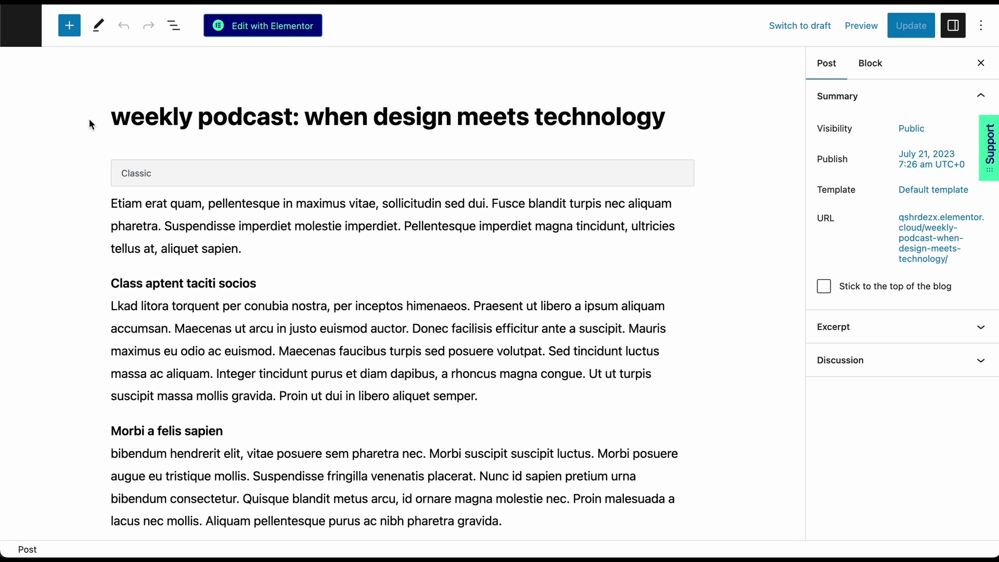
pyautogui.tripleClick(130, 117)
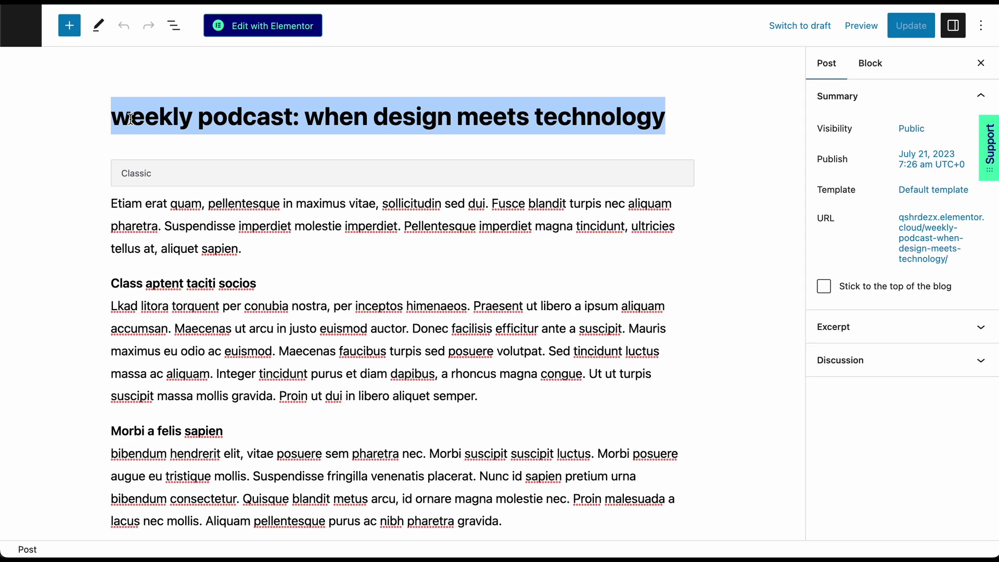
pyautogui.write('golden=')
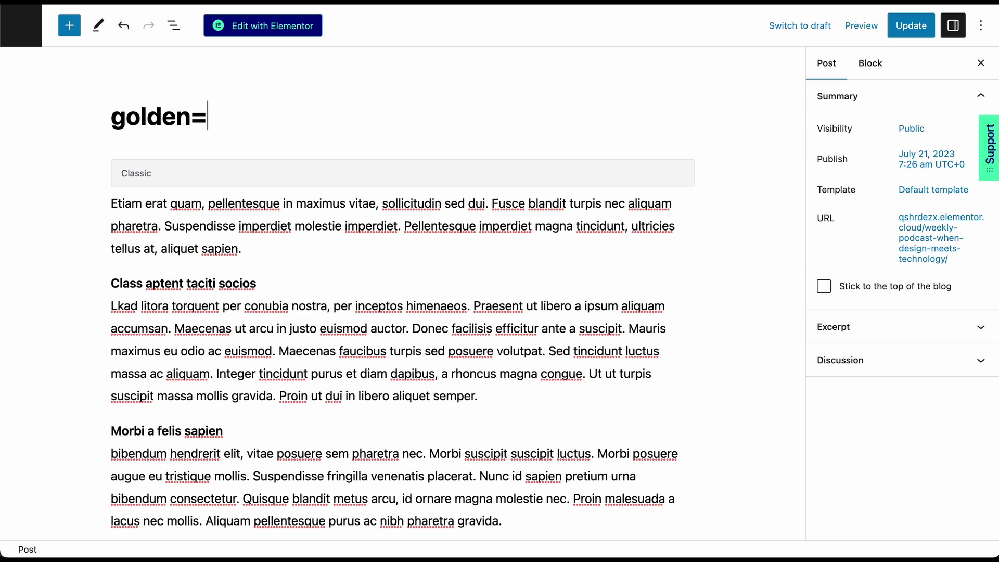
pyautogui.write('lab')
pyautogui.press('BackSpace')
pyautogui.press('BackSpace')
pyautogui.press('BackSpace')
pyautogui.press('BackSpace')
pyautogui.write('lab')
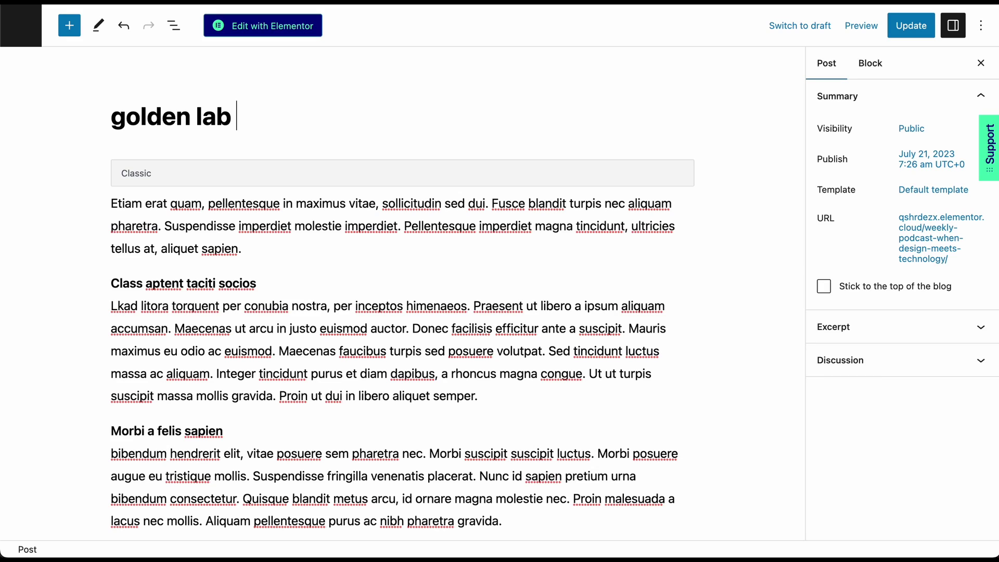
# - Extend the post title to "best treats for golden labs to eat" and return to the posts list without updating the post
pyautogui.click(111, 115)
pyautogui.write('best ')
pyautogui.write('treats ')
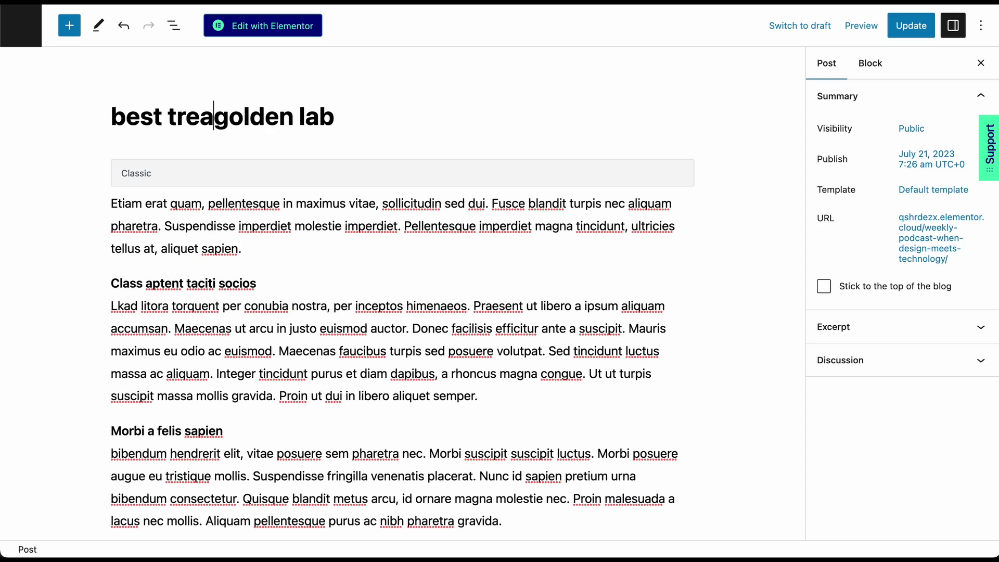
pyautogui.write('for')
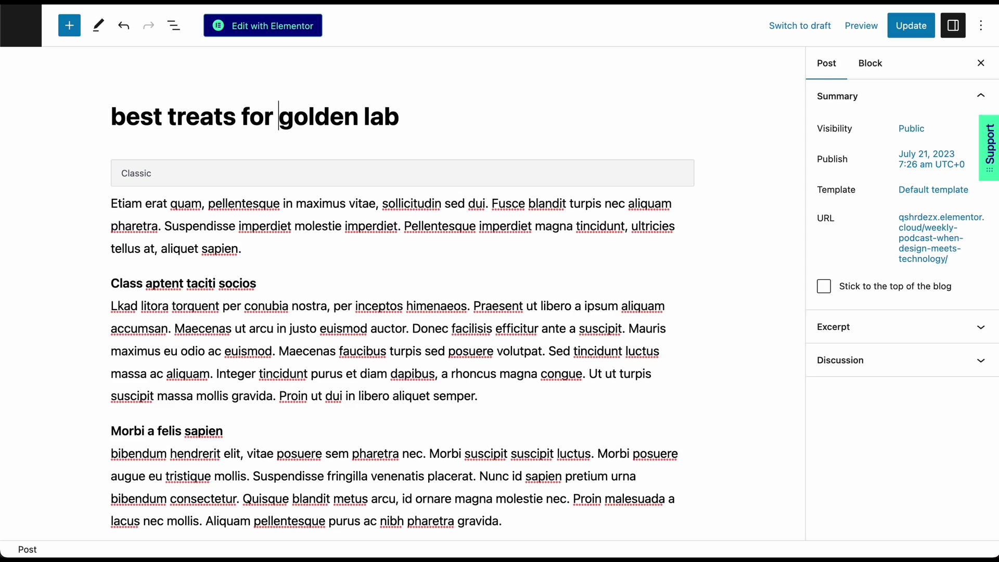
pyautogui.click(433, 127)
pyautogui.write('s')
pyautogui.press('BackSpace')
pyautogui.press('BackSpace')
pyautogui.write('s to eat')
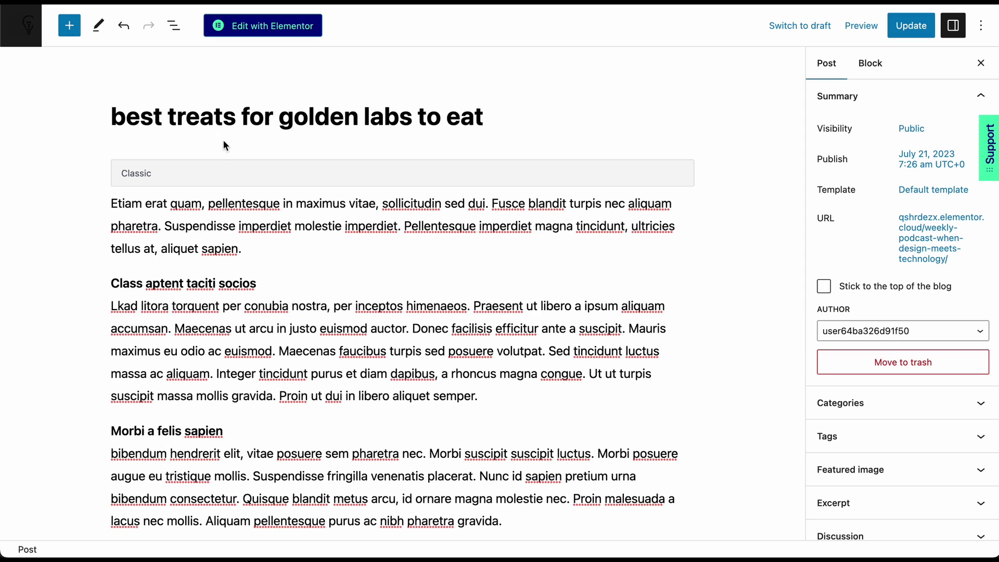
pyautogui.click(29, 27)
pyautogui.click(562, 192)
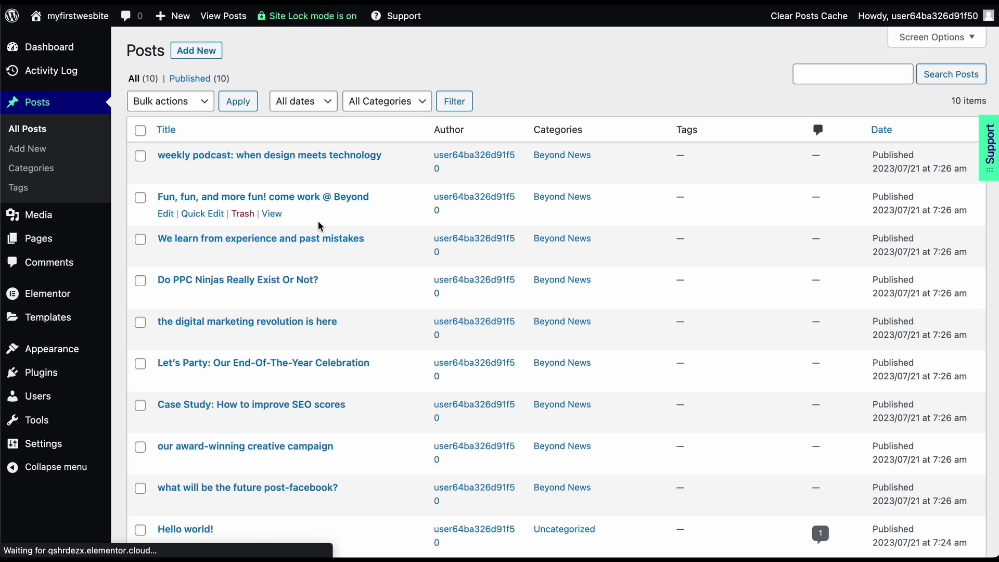
# - Search the plugins available to add for "seo", and install and activate Yoast SEO
pyautogui.moveTo(39, 373)
pyautogui.click(135, 393)
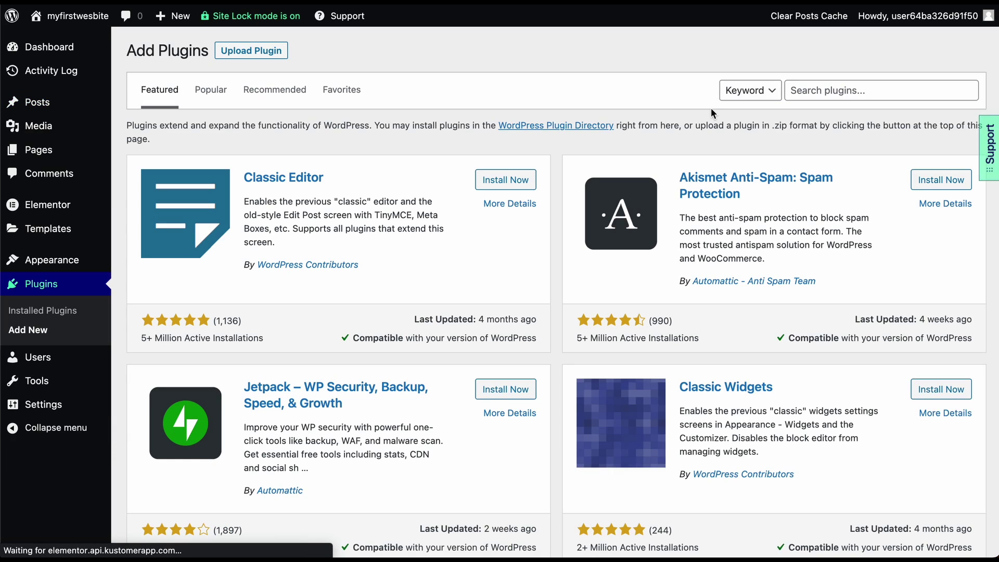
pyautogui.click(804, 89)
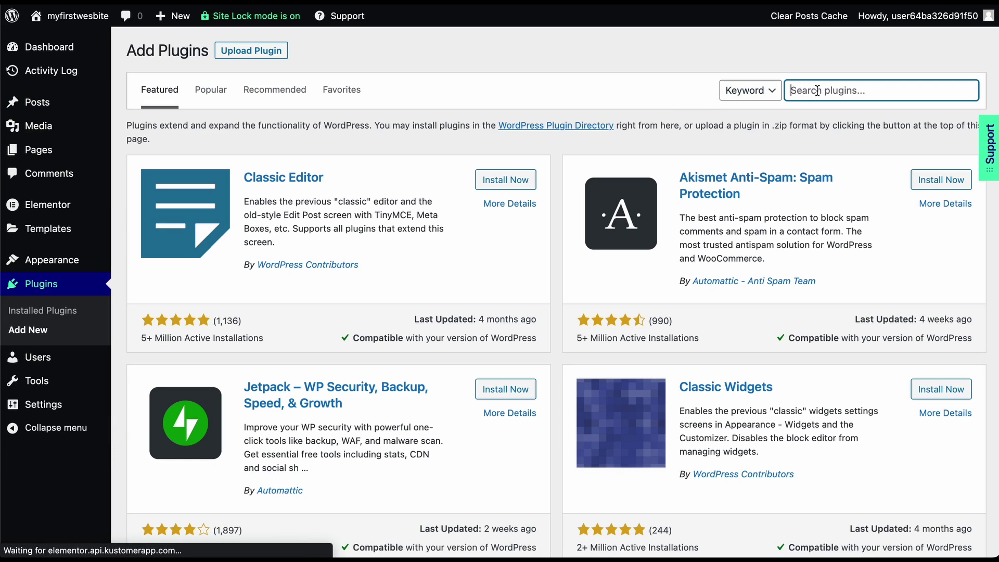
pyautogui.write('seo')
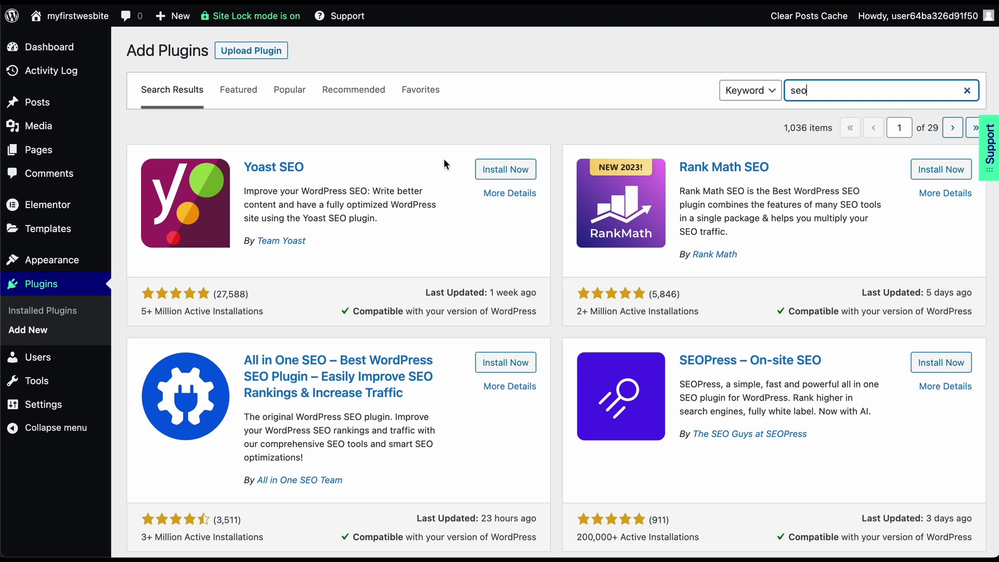
pyautogui.click(504, 175)
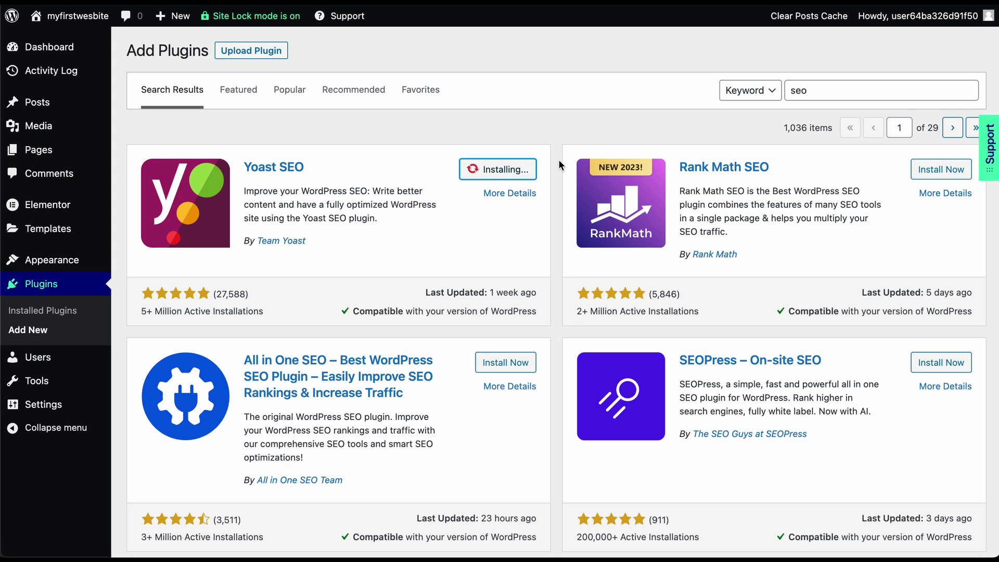
pyautogui.scroll(-1, 558, 159)
pyautogui.scroll(-3, 557, 159)
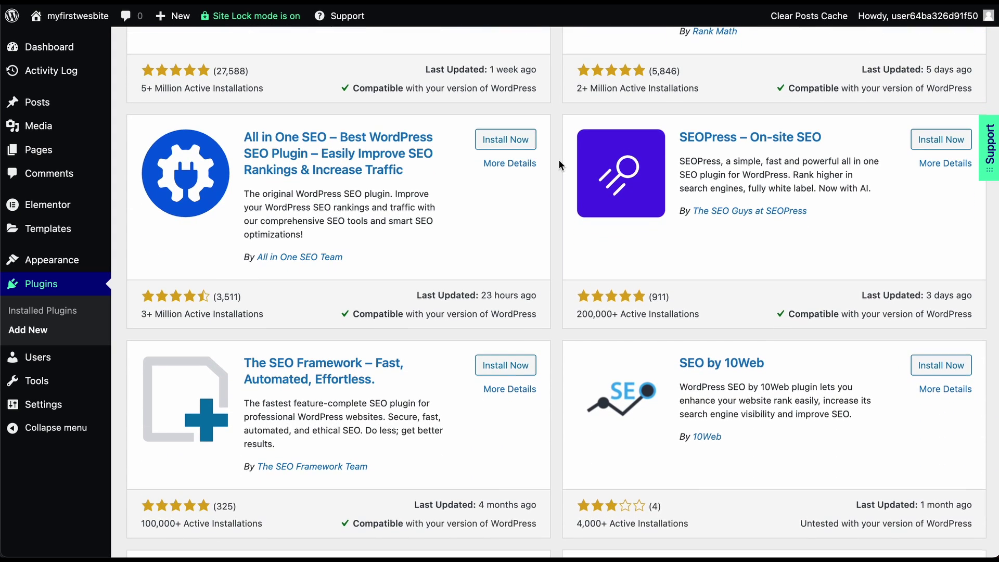
pyautogui.scroll(5, 558, 159)
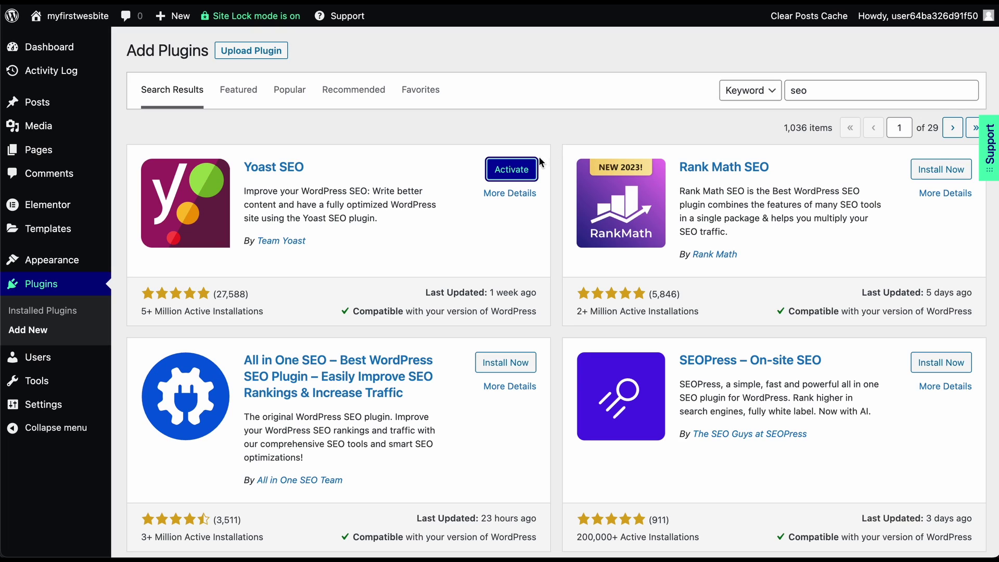
pyautogui.click(515, 168)
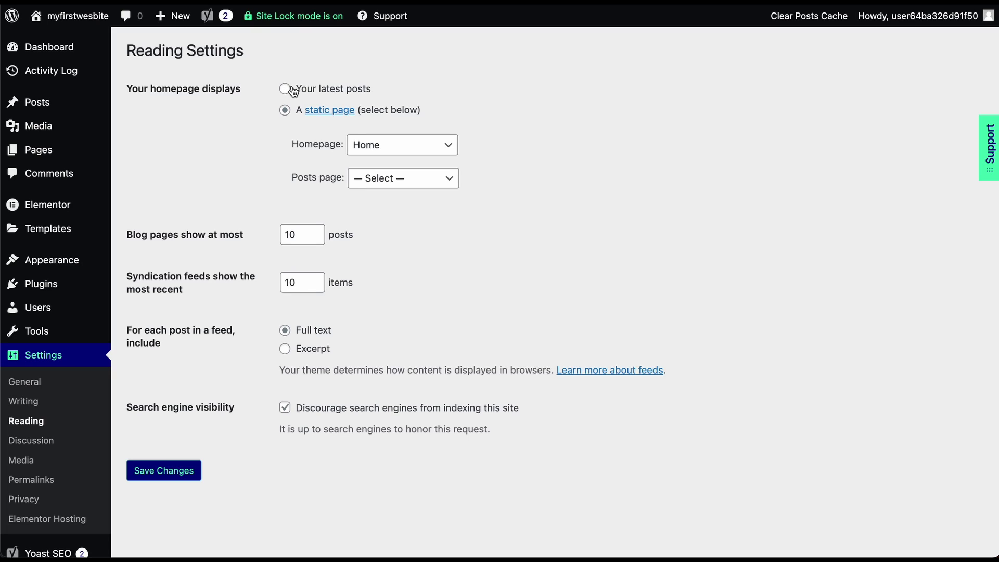
# - Check which pages can be chosen as the homepage and the posts page in the Reading Settings, leaving both selections as they are
pyautogui.click(380, 151)
pyautogui.click(237, 147)
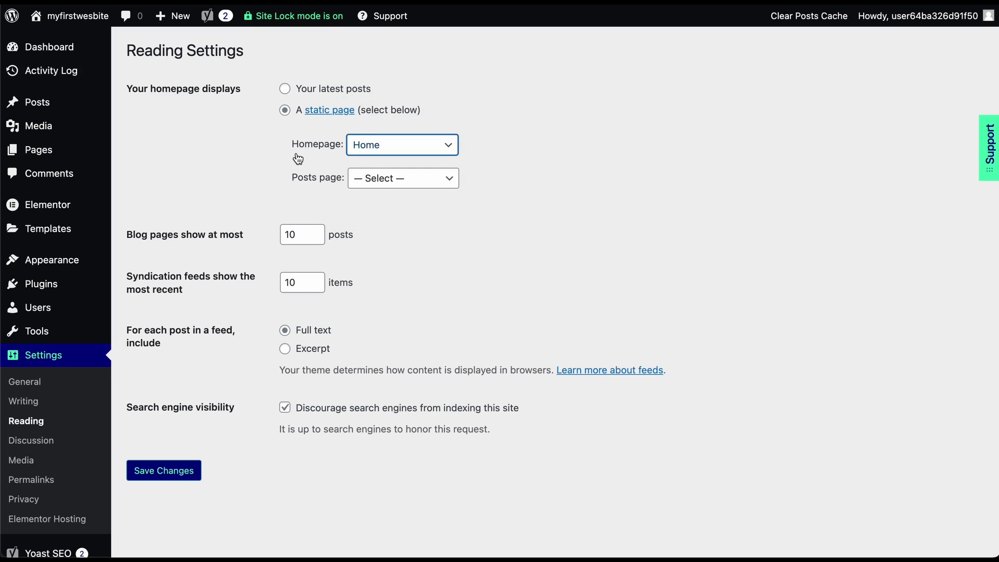
pyautogui.click(383, 185)
pyautogui.click(384, 182)
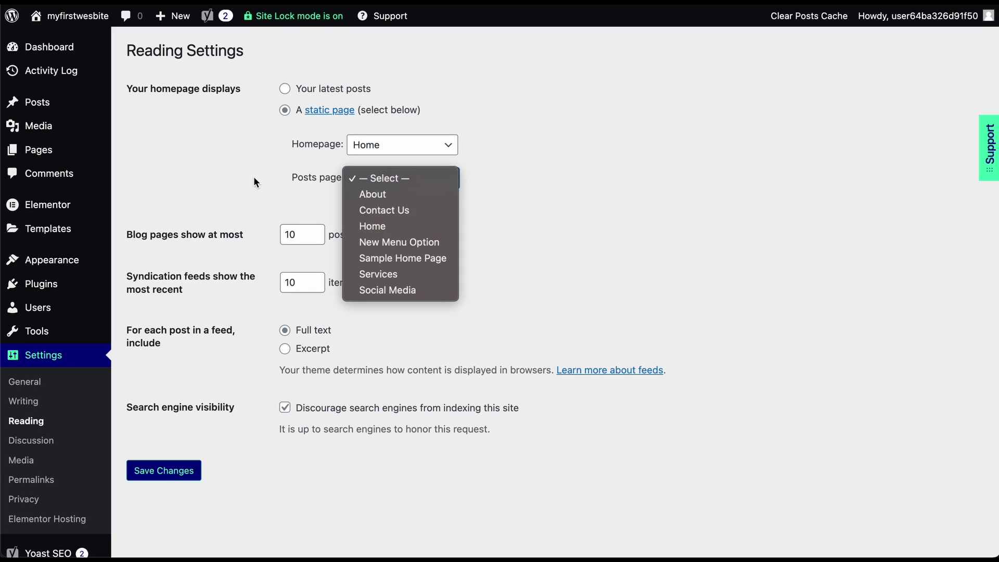
pyautogui.click(319, 182)
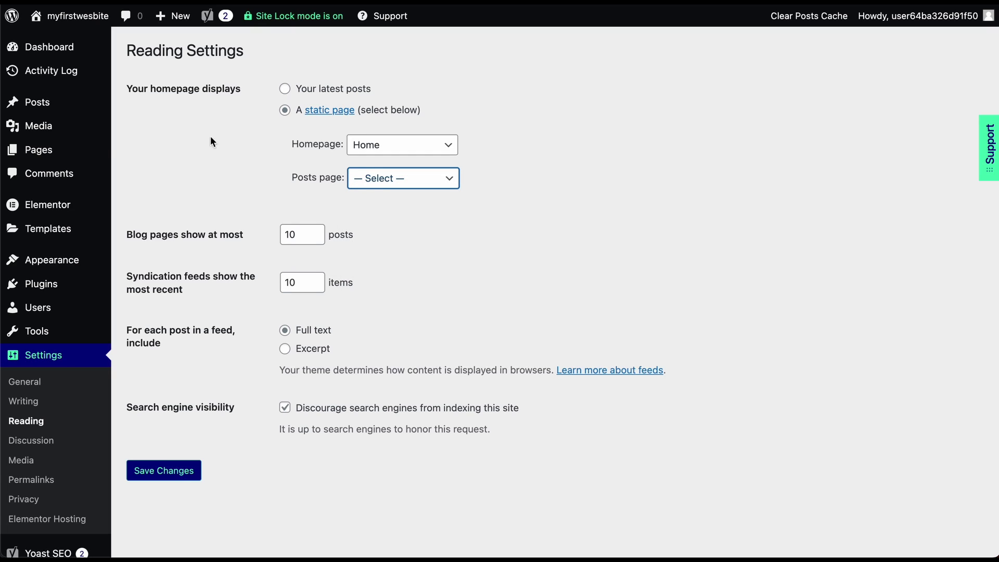
pyautogui.moveTo(60, 151)
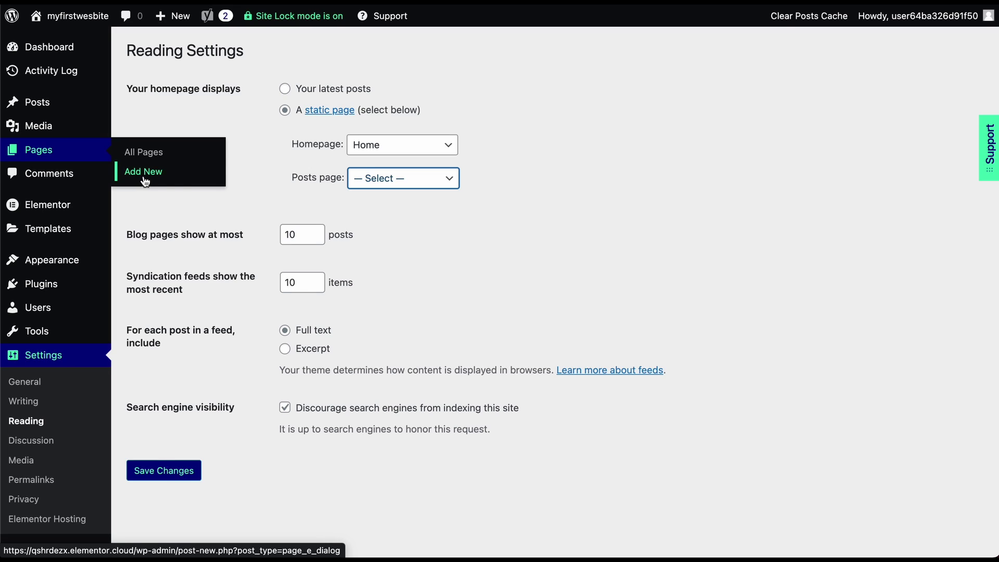
pyautogui.click(370, 186)
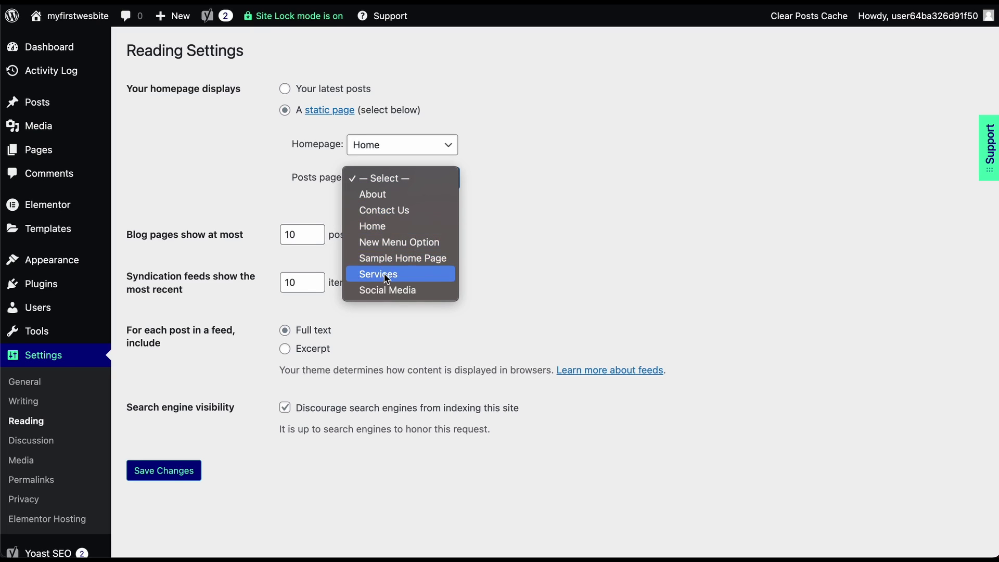
pyautogui.click(273, 188)
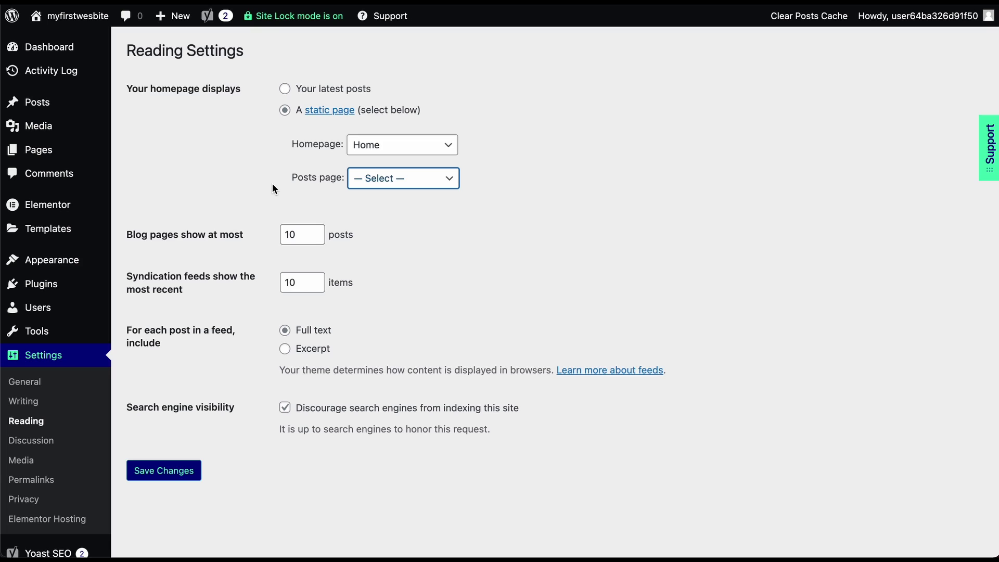
# - Allow search engines to index the site and save the reading settings
pyautogui.click(306, 238)
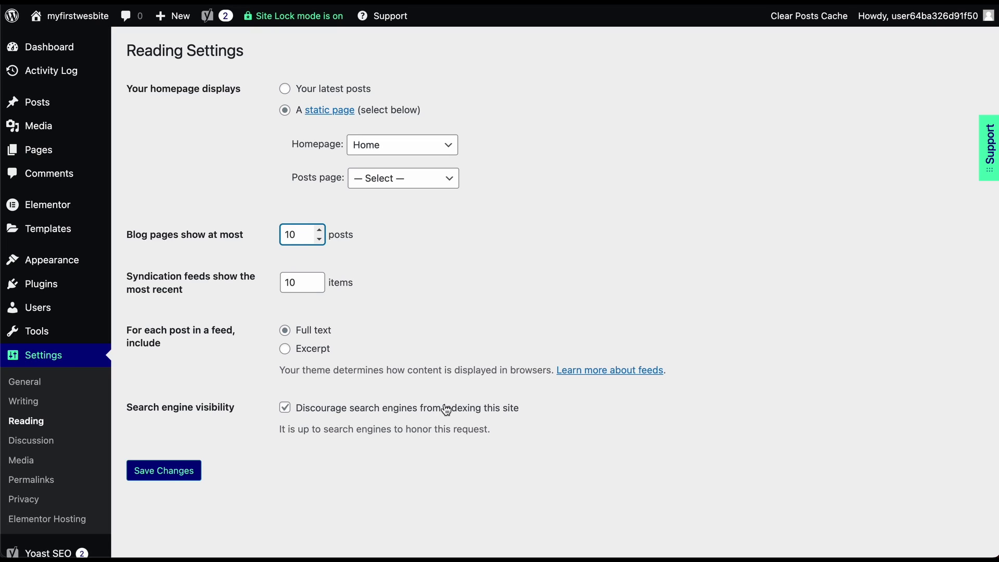
pyautogui.click(286, 409)
pyautogui.click(178, 473)
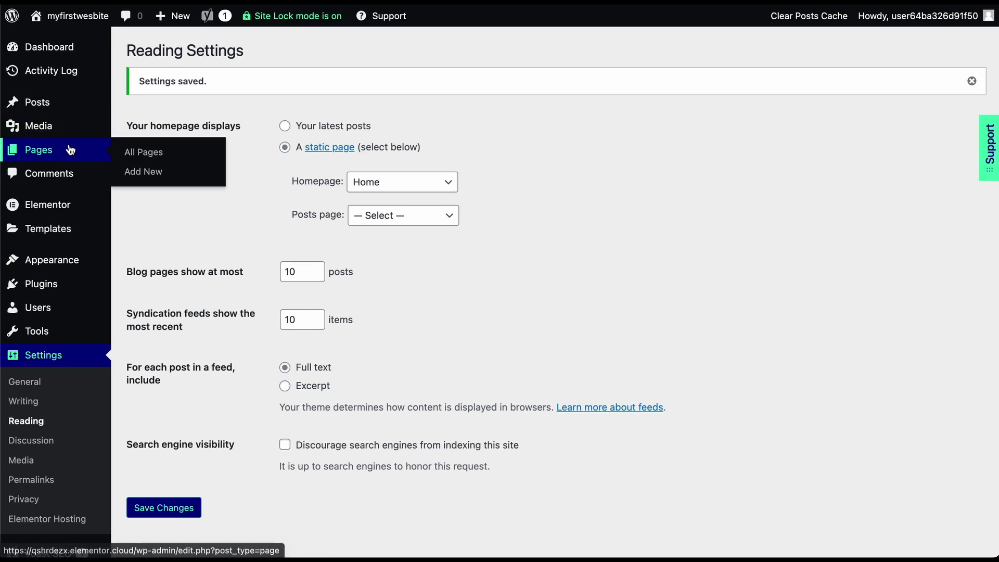
# - Open the weekly podcast post for editing and enter "dog lab" as its Yoast SEO focus keyphrase
pyautogui.moveTo(73, 111)
pyautogui.click(155, 111)
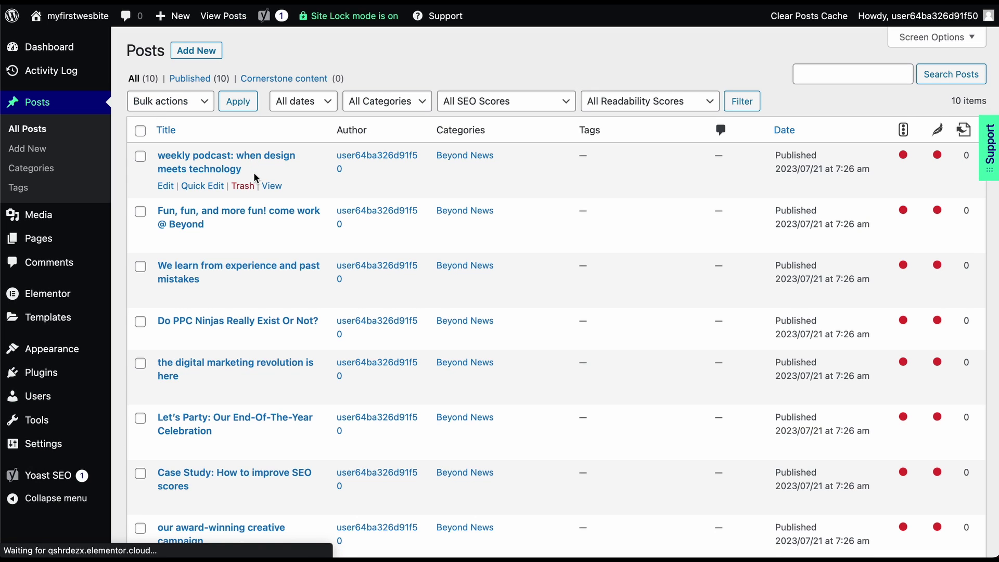
pyautogui.click(220, 165)
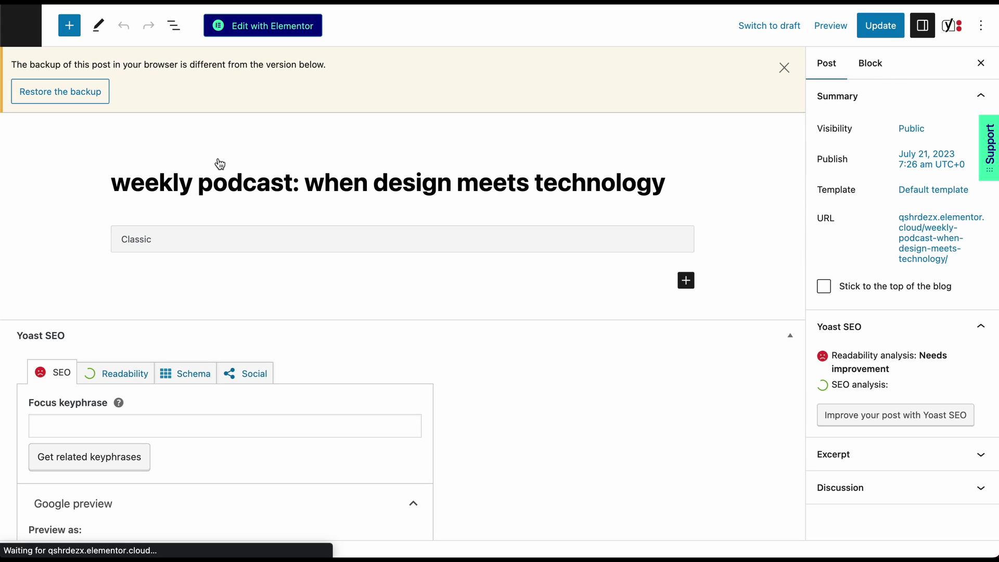
pyautogui.scroll(-10, 252, 287)
pyautogui.scroll(-2, 253, 288)
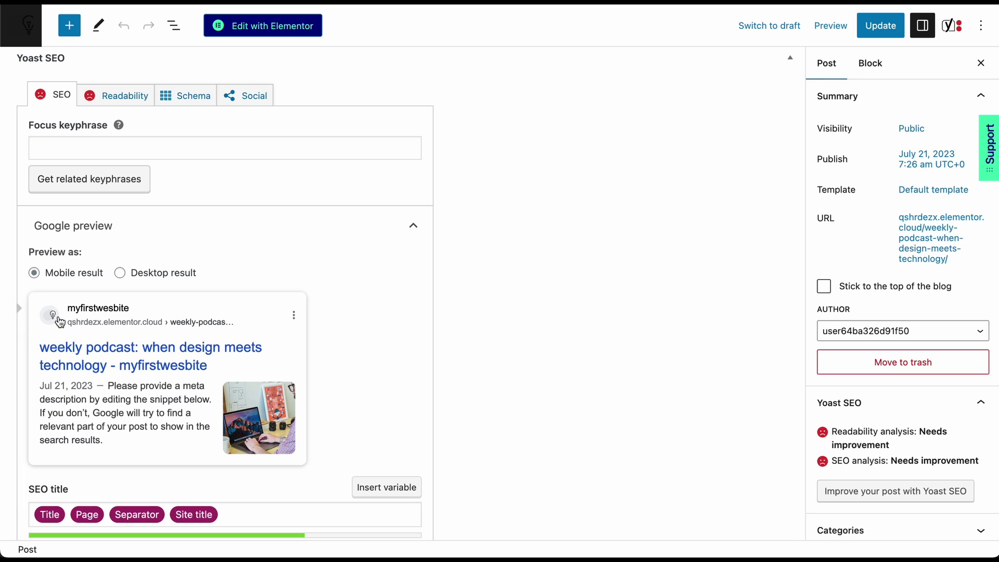
pyautogui.scroll(1, 125, 408)
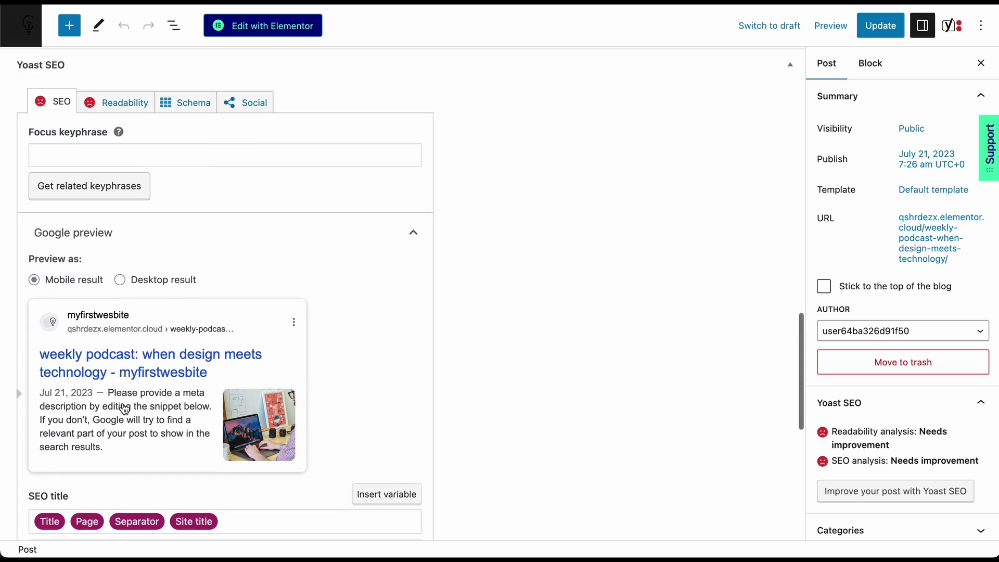
pyautogui.click(160, 177)
pyautogui.scroll(-1, 159, 179)
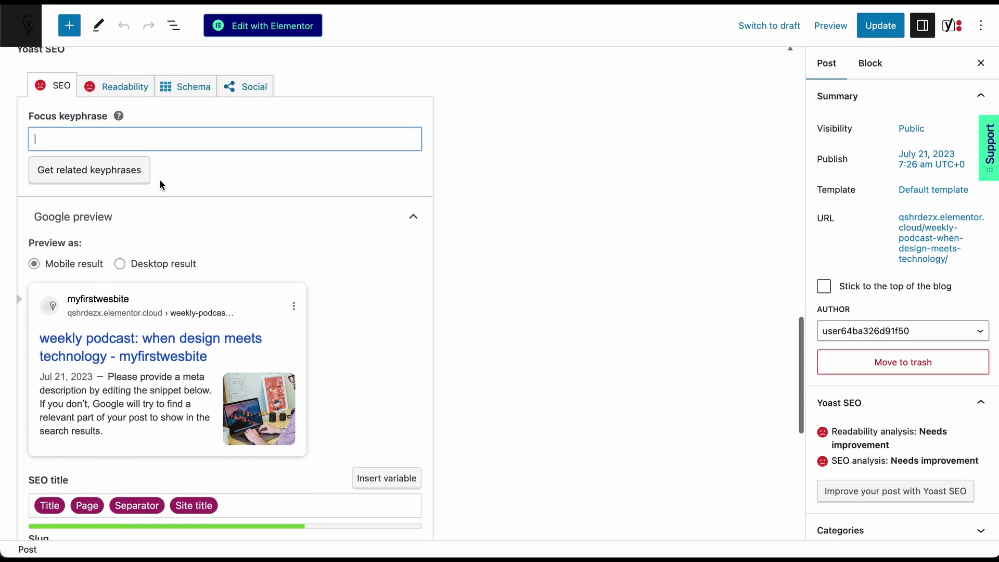
pyautogui.write('dog lab')
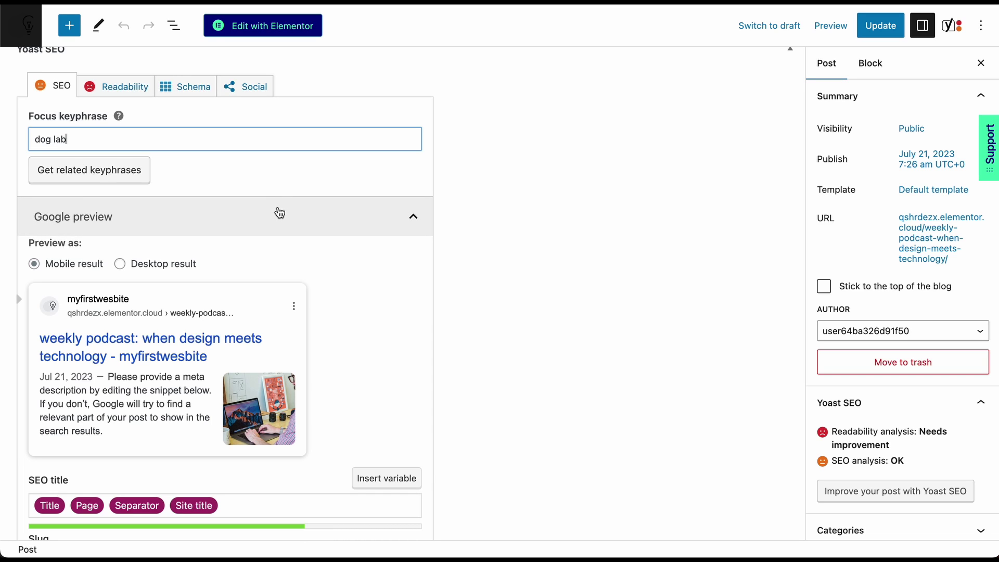
# - Write the post's meta description as "dog lab article about famous treats to eat"
pyautogui.scroll(-3, 280, 212)
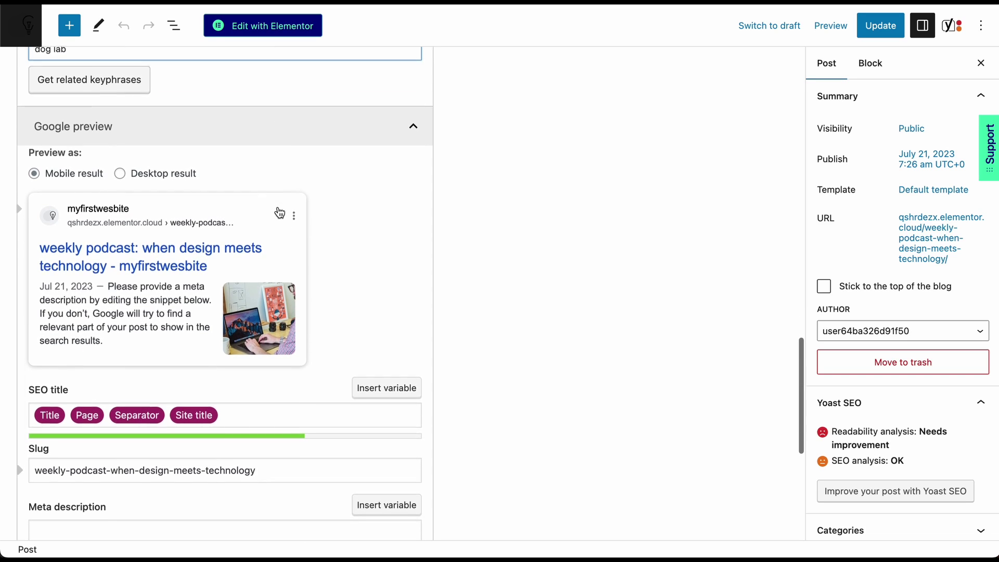
pyautogui.scroll(-3, 280, 213)
pyautogui.click(265, 377)
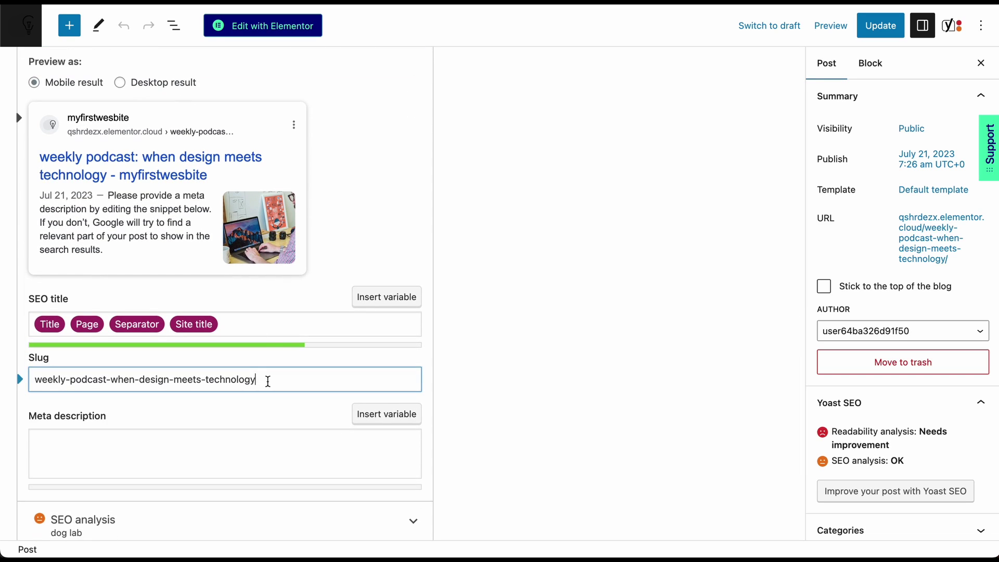
pyautogui.scroll(-3, 269, 379)
pyautogui.click(266, 376)
pyautogui.write('dog ')
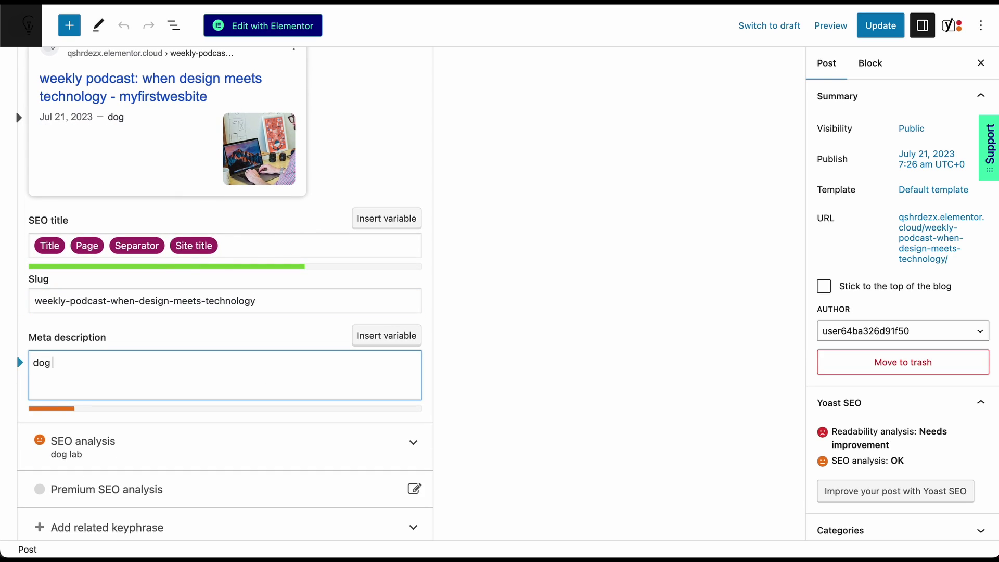
pyautogui.write('lab articl')
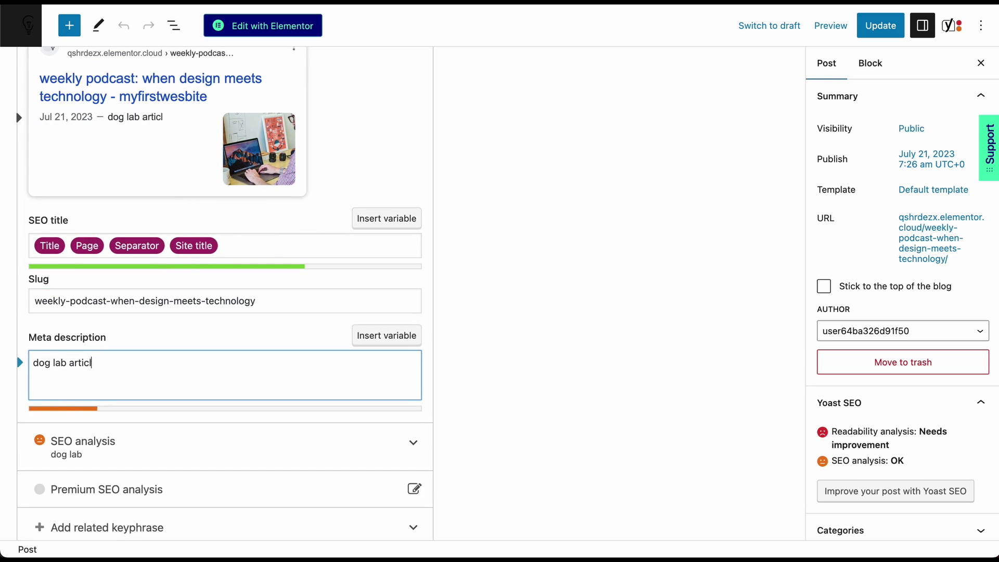
pyautogui.write('e about famou')
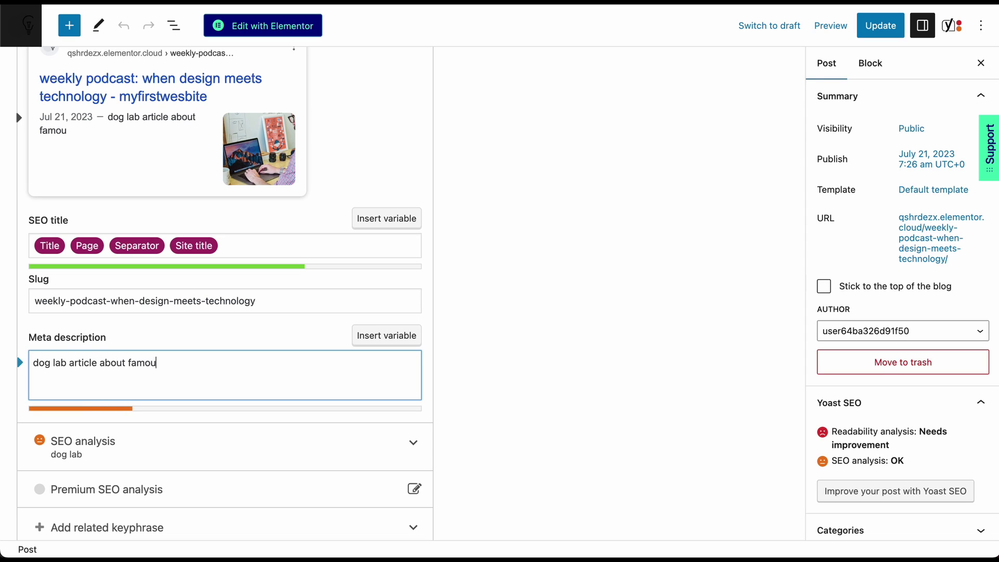
pyautogui.write('s treats to eat')
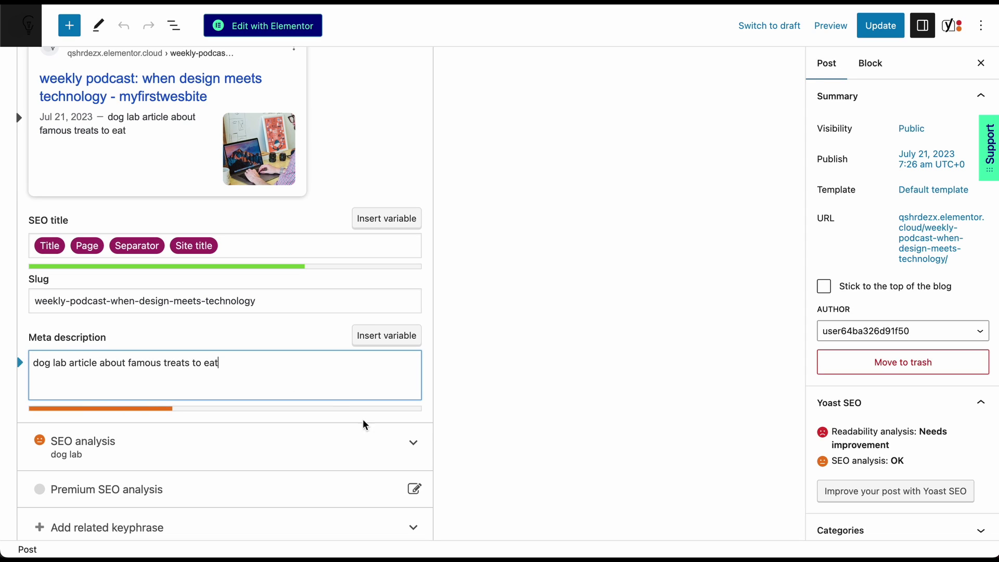
# - Review the post's Yoast SEO fields and Google preview, and examine its readability analysis
pyautogui.scroll(-1, 372, 429)
pyautogui.scroll(-5, 372, 429)
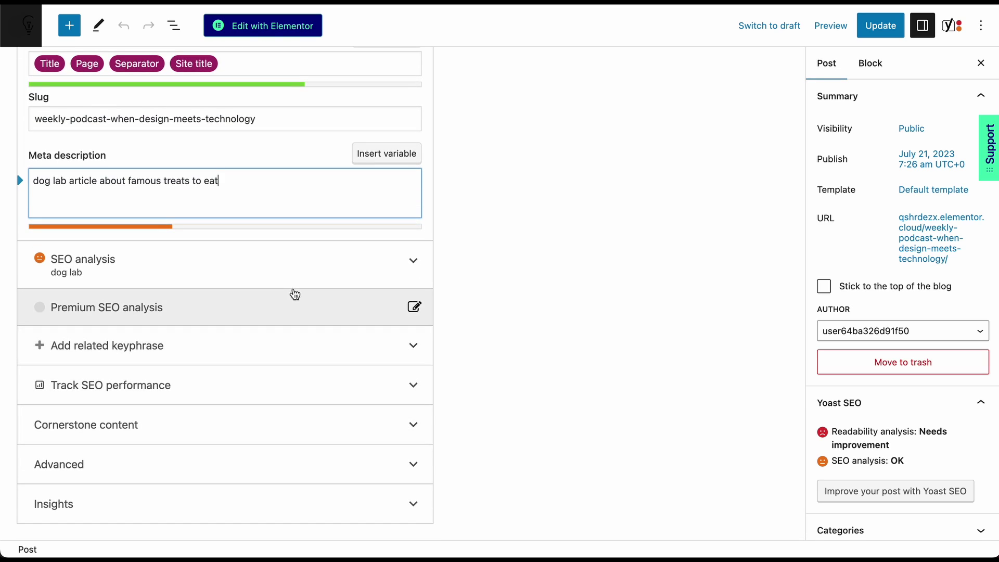
pyautogui.scroll(12, 301, 286)
pyautogui.scroll(-12, 299, 284)
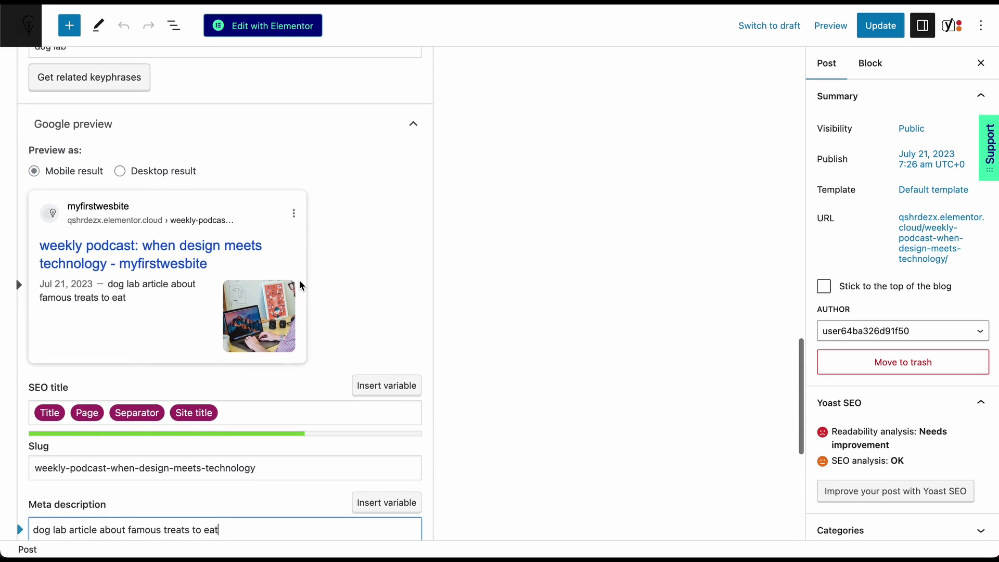
pyautogui.scroll(20, 300, 281)
pyautogui.scroll(-15, 300, 281)
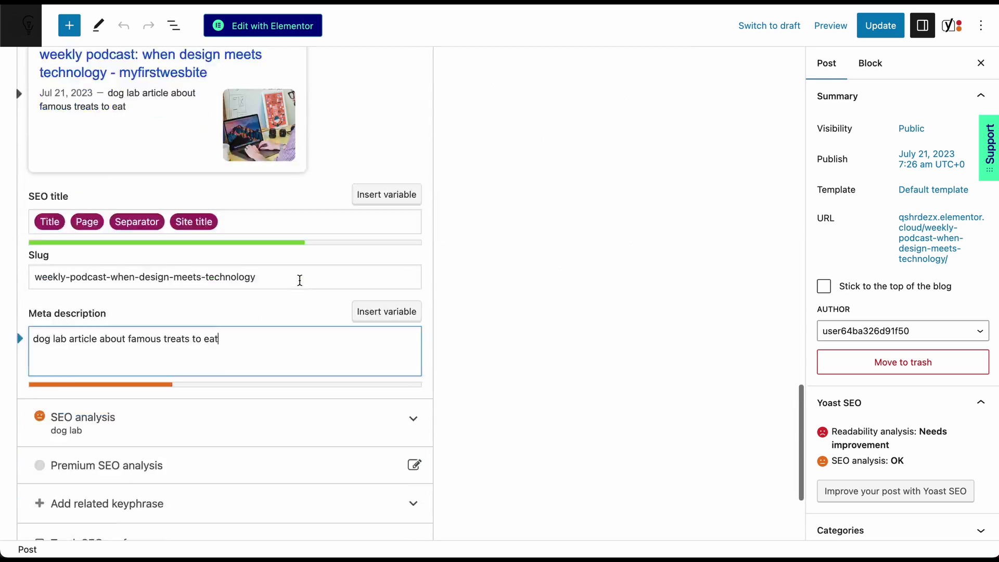
pyautogui.scroll(11, 300, 281)
pyautogui.click(115, 244)
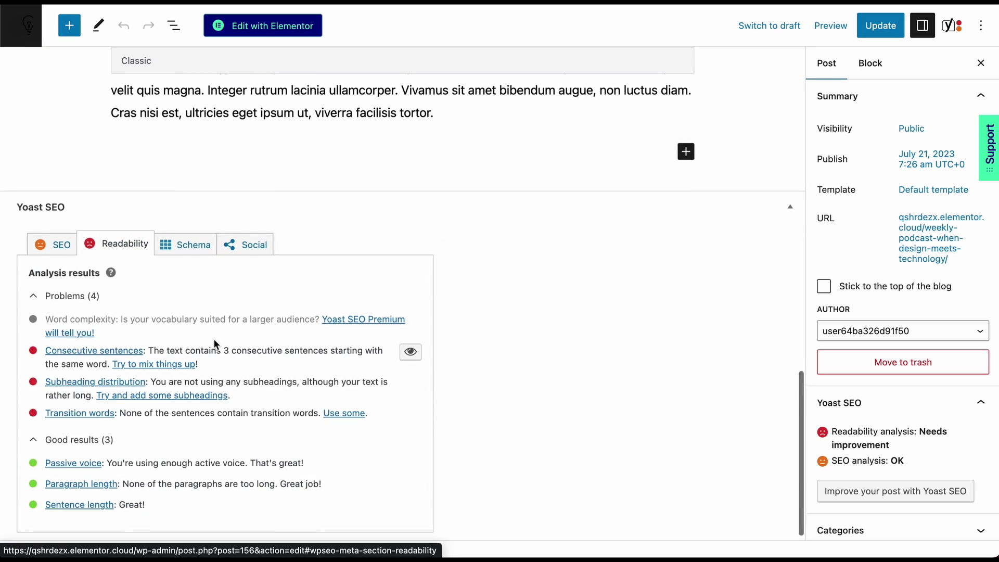
# - Look through the weekly podcast post's body text and return to the posts list without updating the post
pyautogui.scroll(15, 215, 341)
pyautogui.scroll(8, 214, 339)
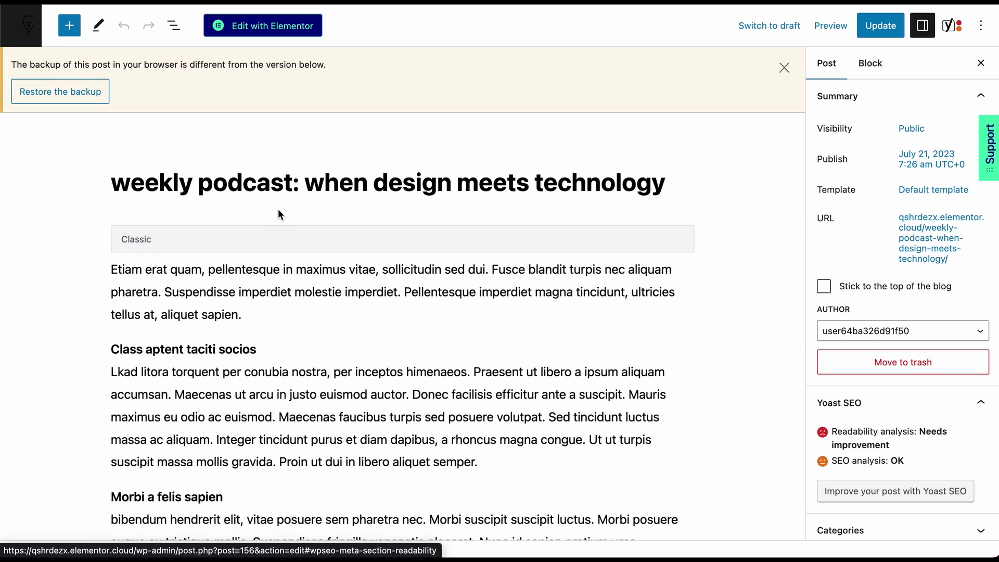
pyautogui.scroll(-1, 280, 214)
pyautogui.scroll(2, 279, 214)
pyautogui.scroll(-14, 323, 315)
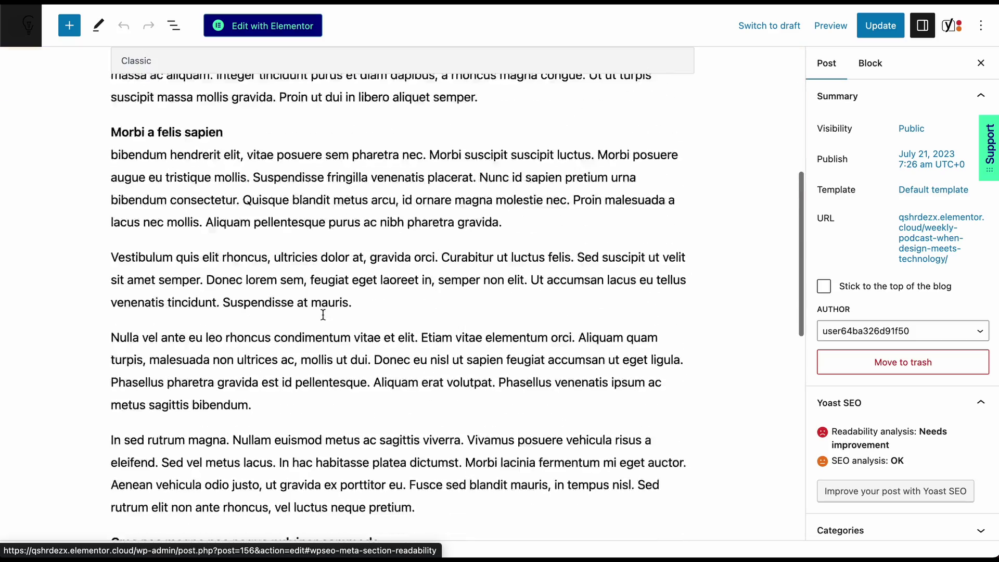
pyautogui.scroll(14, 321, 315)
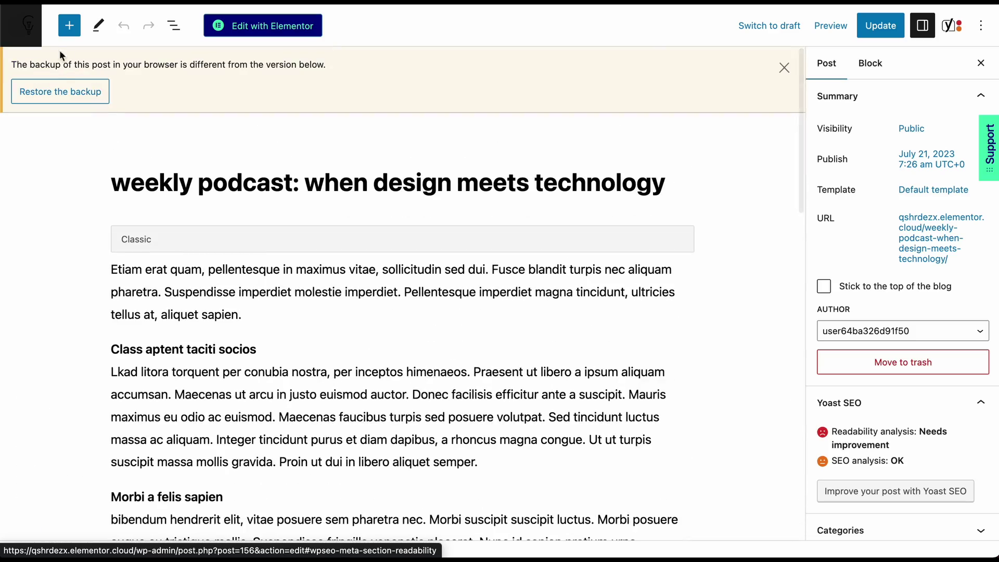
pyautogui.click(29, 25)
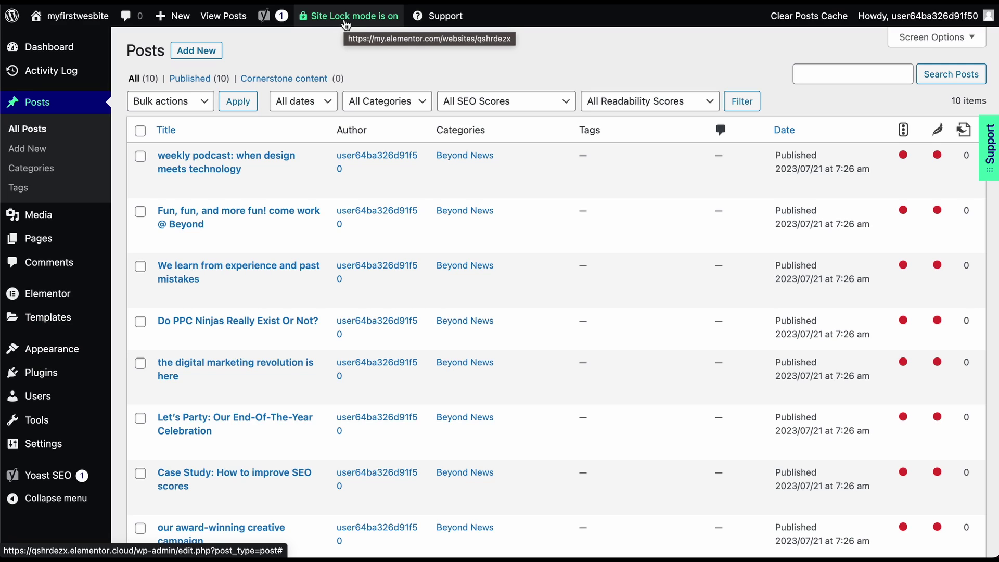
# - Go to the site's Site Lock setting in the Elementor account and unlock the site so it goes live
pyautogui.moveTo(346, 24)
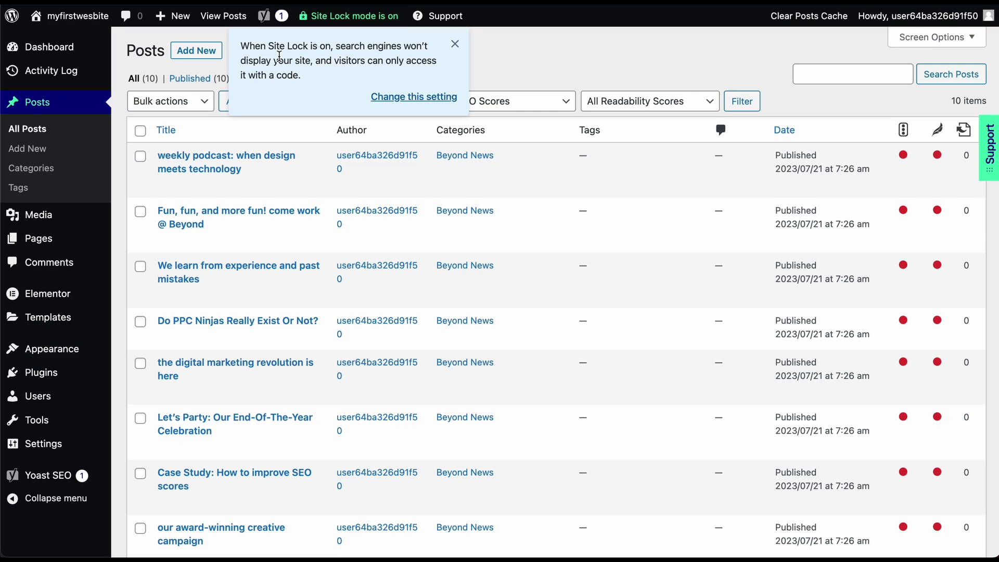
pyautogui.click(406, 98)
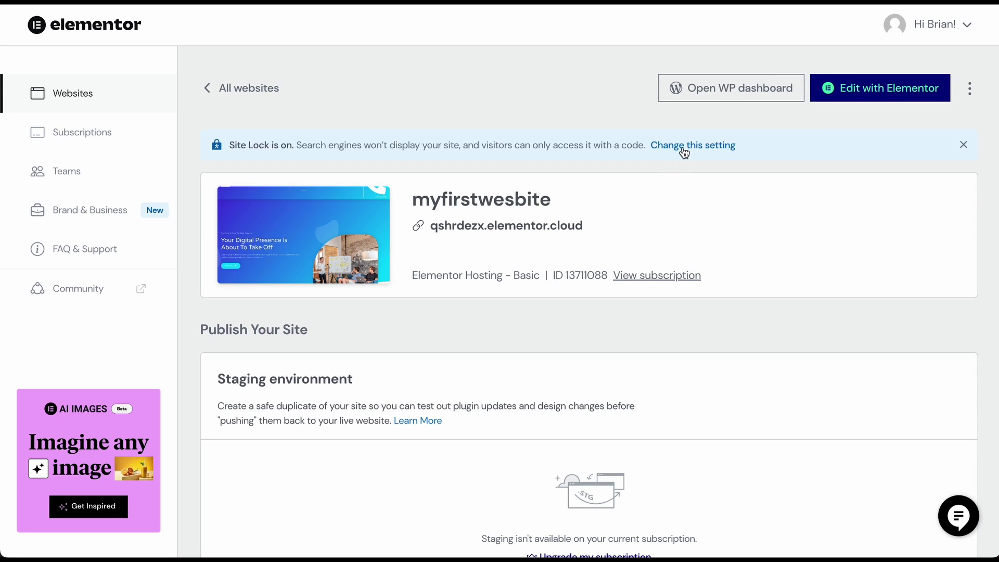
pyautogui.click(684, 151)
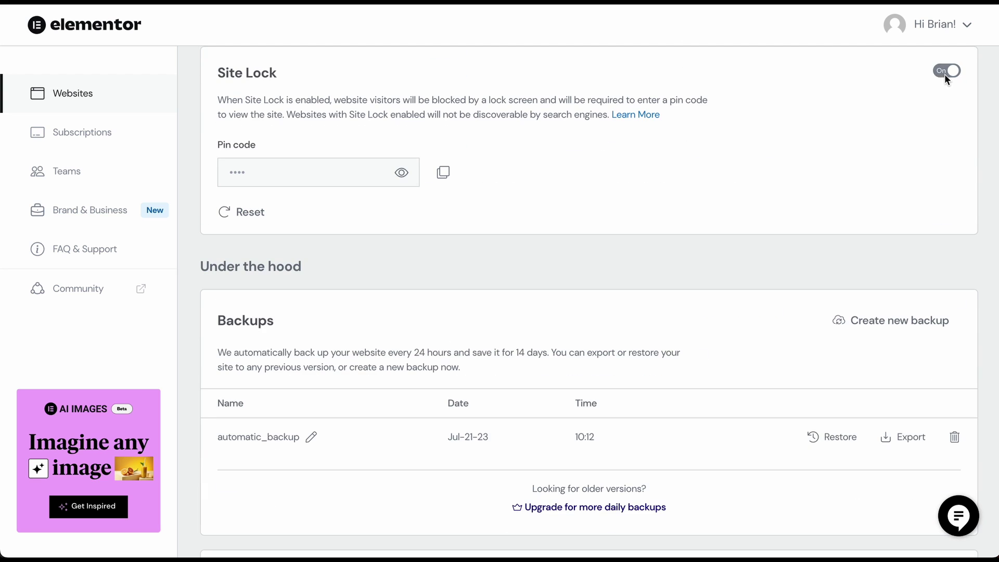
pyautogui.click(945, 74)
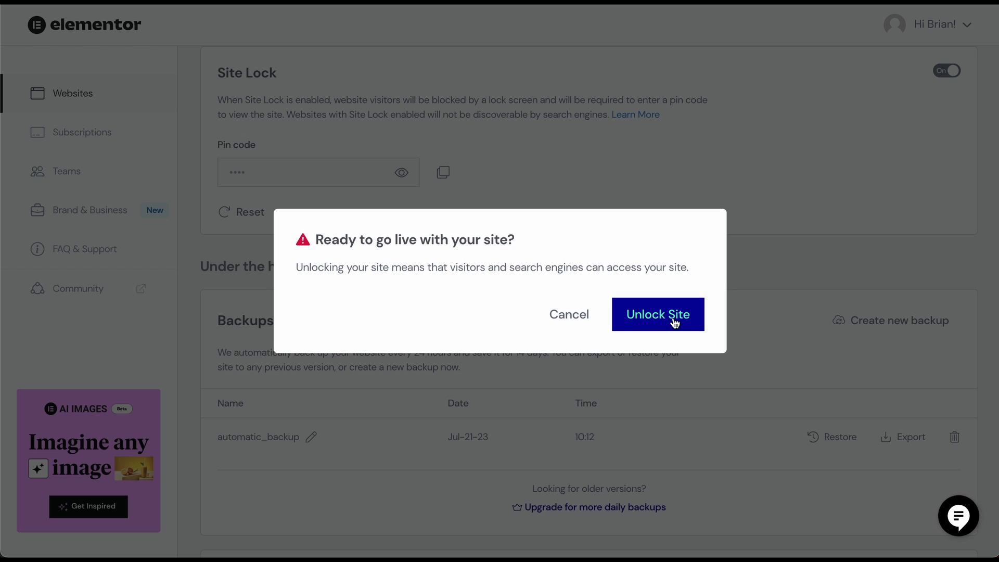
pyautogui.click(674, 322)
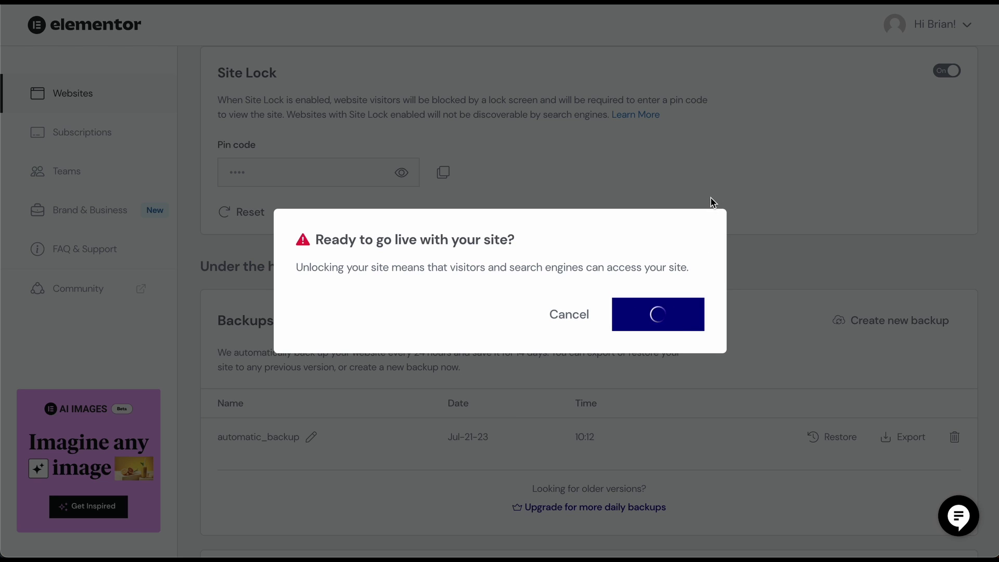
# - Check the default domain details in the Elementor website settings and go to the Hover page for buying a custom domain
pyautogui.scroll(-4, 710, 201)
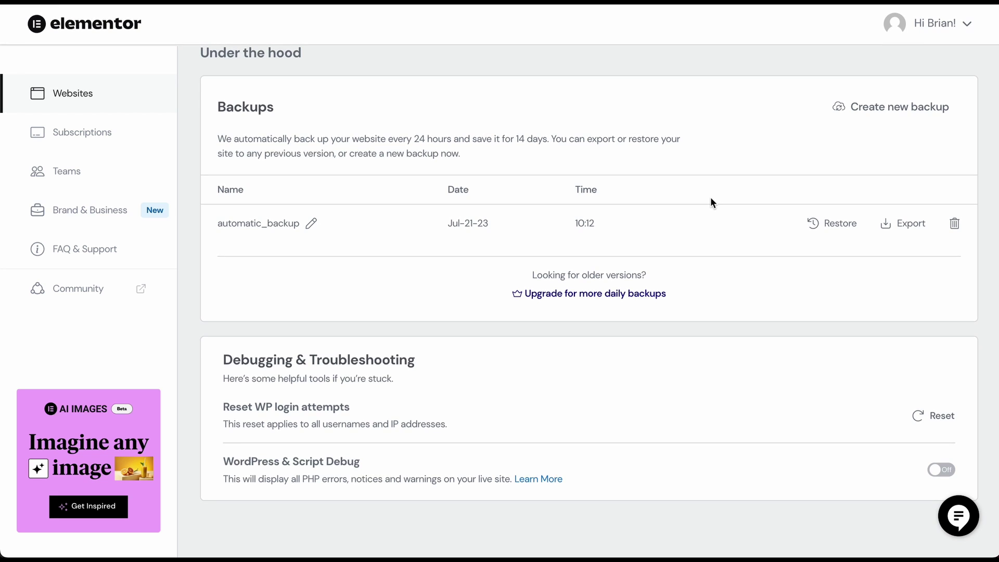
pyautogui.scroll(8, 711, 198)
pyautogui.scroll(1, 712, 202)
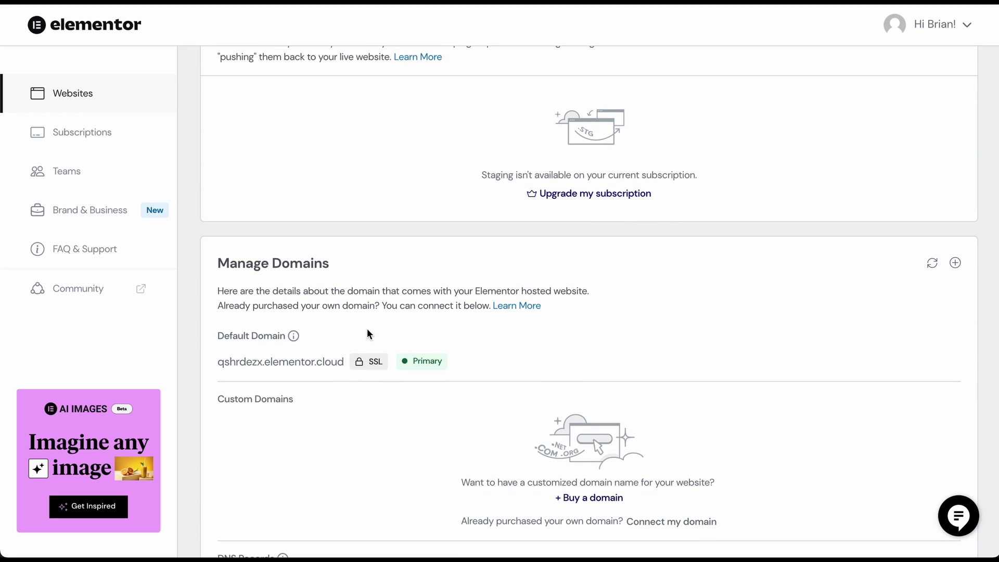
pyautogui.moveTo(295, 337)
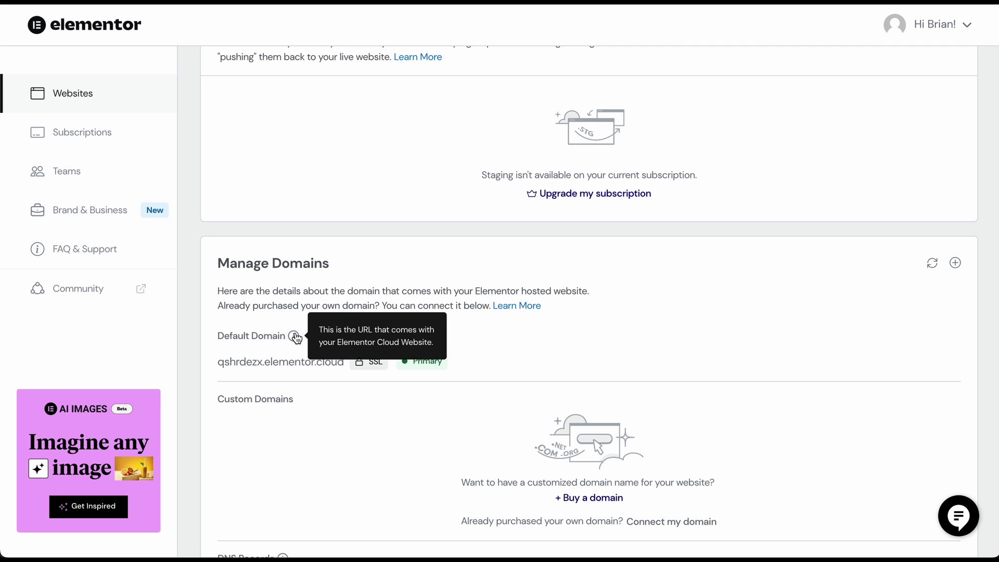
pyautogui.scroll(-2, 361, 467)
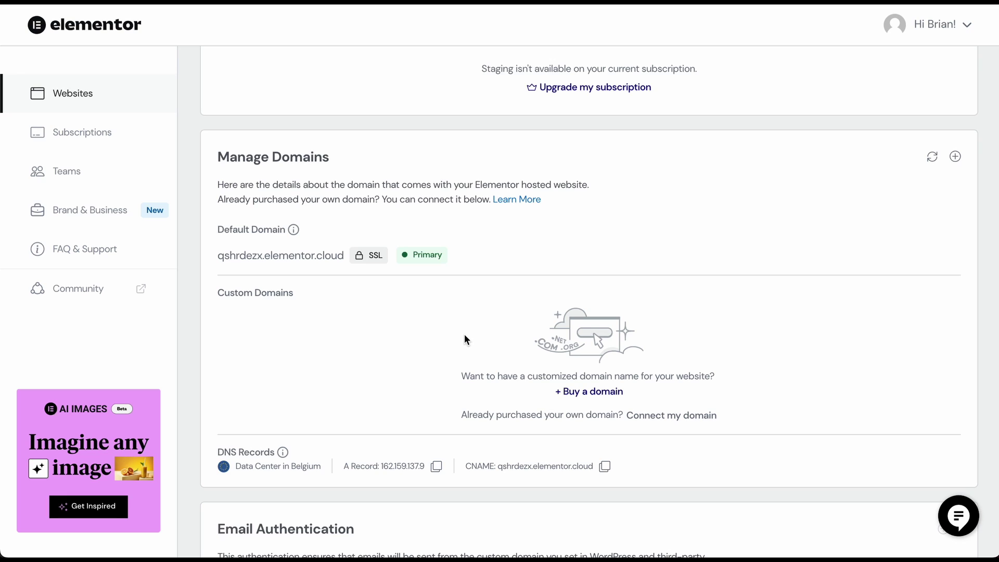
pyautogui.click(583, 394)
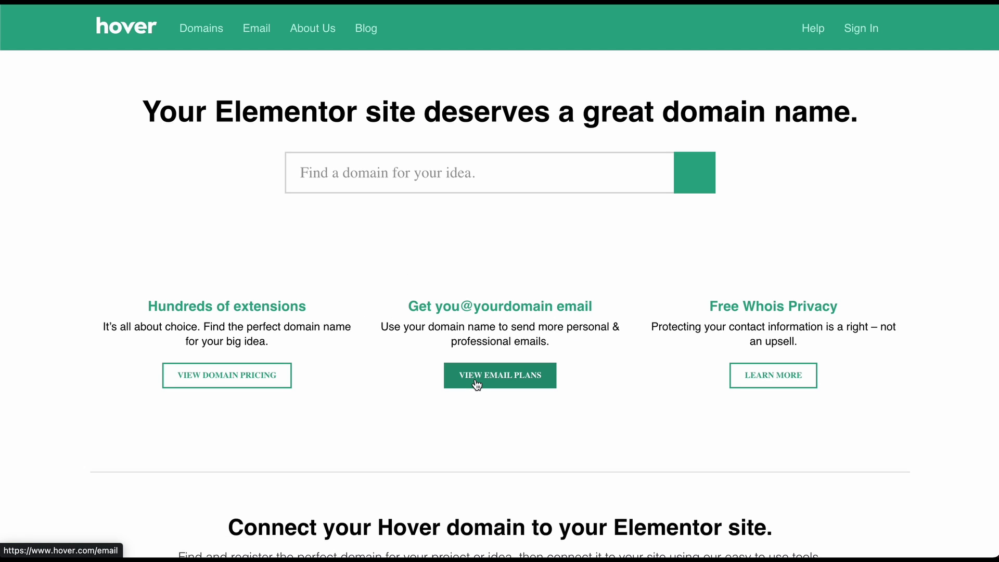
# - Search Hover for the domain "myfirstwebsitenameheree" and look through the domain matches
pyautogui.click(382, 181)
pyautogui.write('myfirstwebsitenameheree')
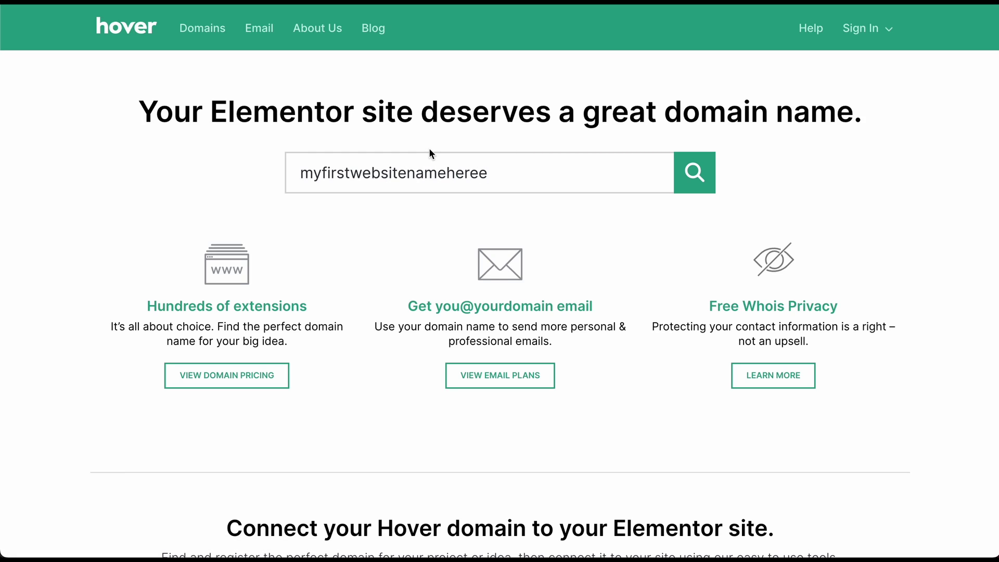
pyautogui.click(696, 178)
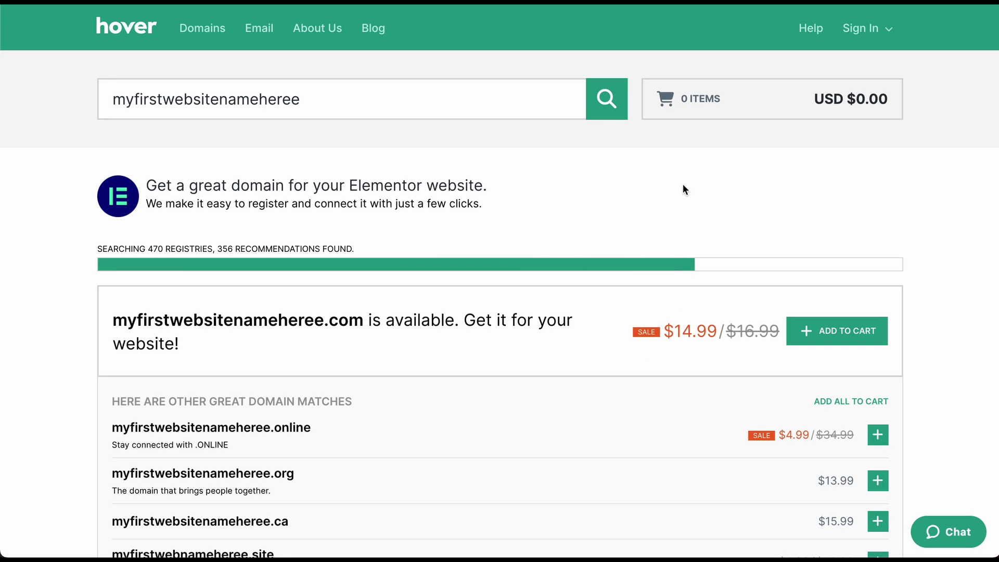
pyautogui.scroll(-2, 469, 314)
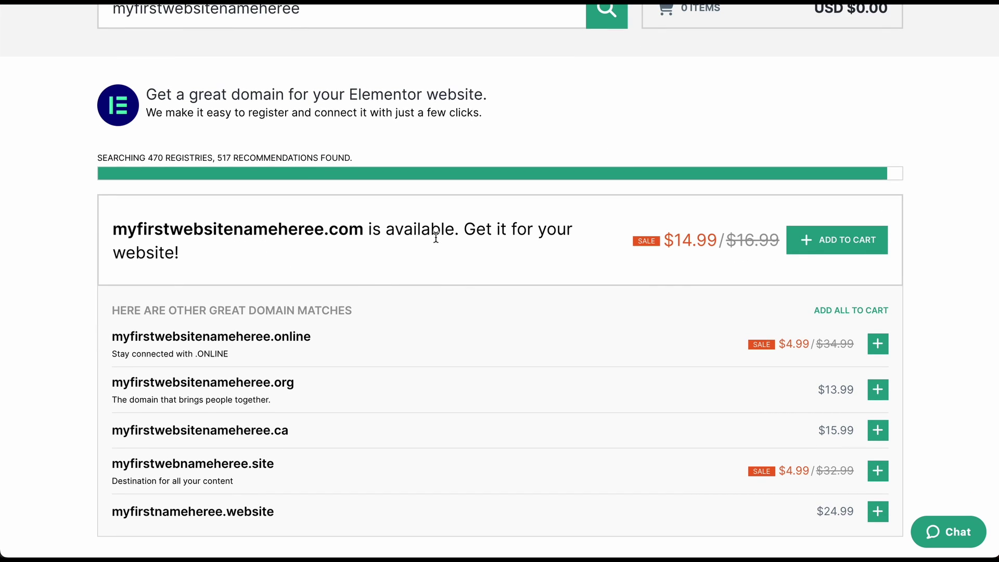
# - Review the suggested domain matches and add myfirstwebsitenameheree.com to the Hover cart
pyautogui.scroll(-1, 436, 237)
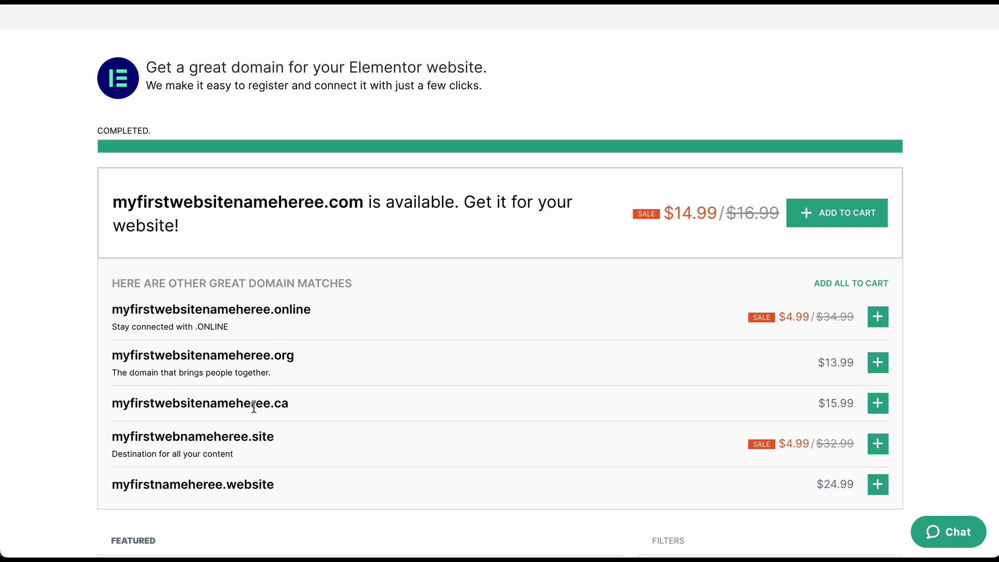
pyautogui.scroll(1, 329, 351)
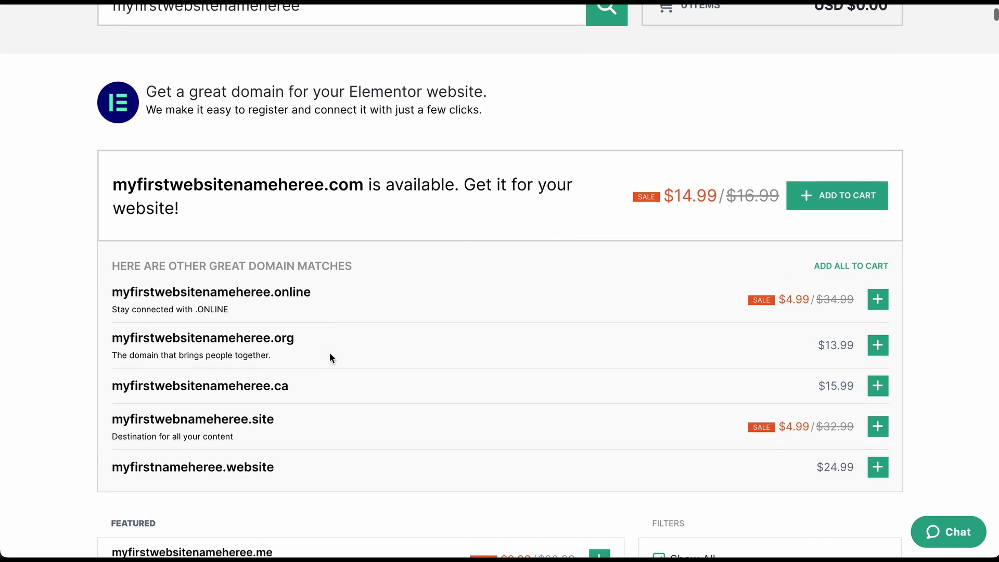
pyautogui.click(845, 194)
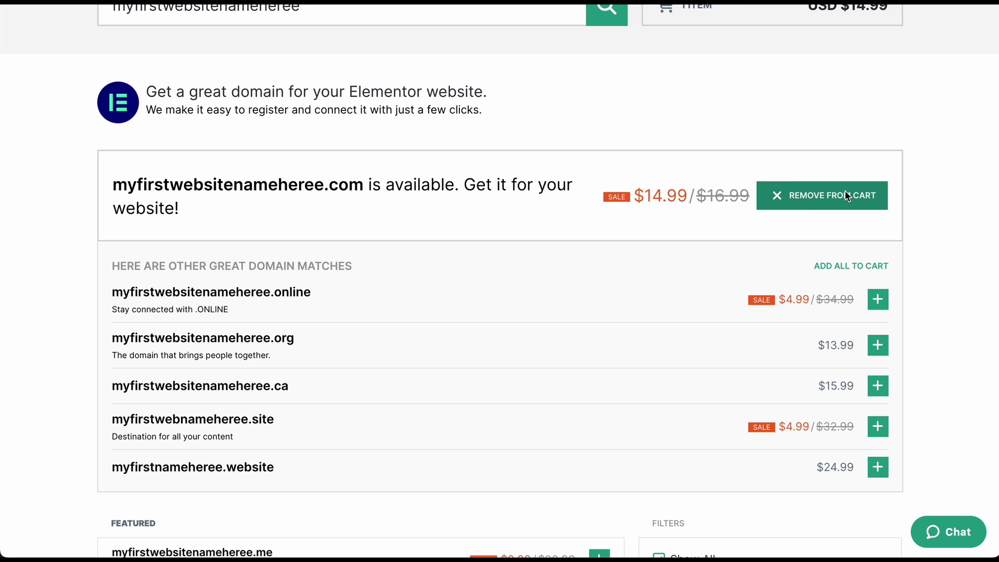
pyautogui.scroll(4, 753, 161)
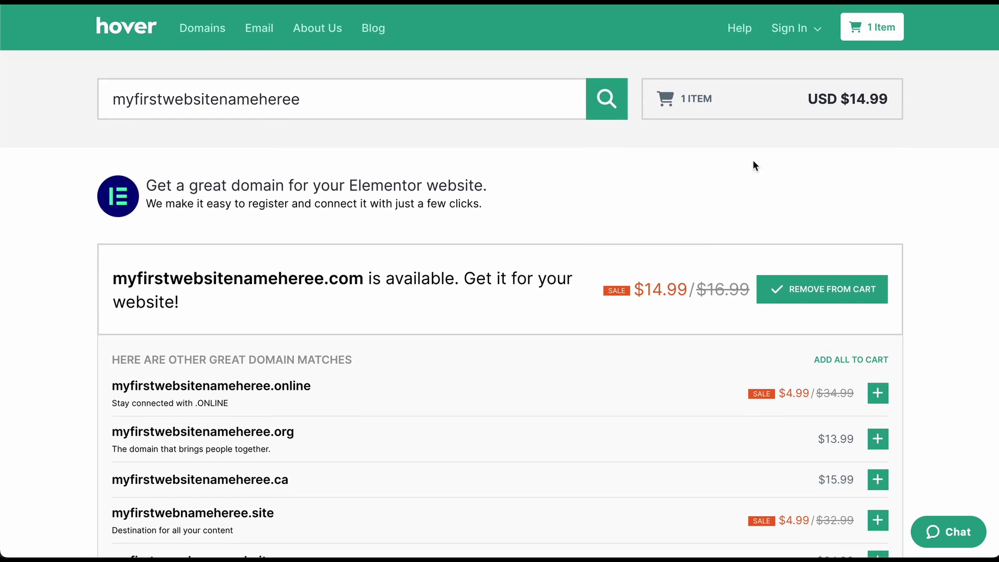
# - Browse the other domain extensions on Hover, and return to Elementor's Manage Domains section to open the option for connecting a purchased domain
pyautogui.scroll(-8, 754, 161)
pyautogui.scroll(-10, 753, 161)
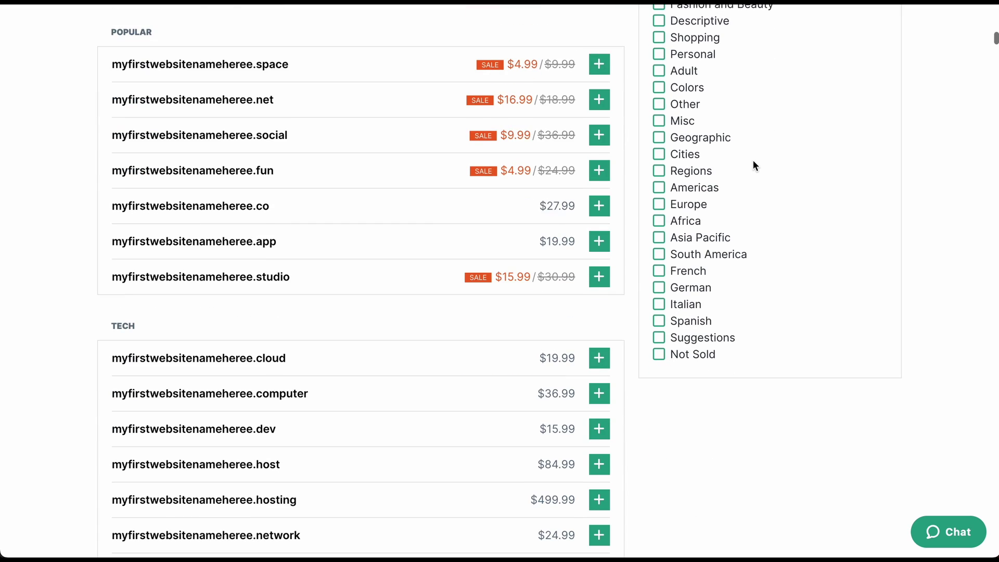
pyautogui.scroll(20, 752, 156)
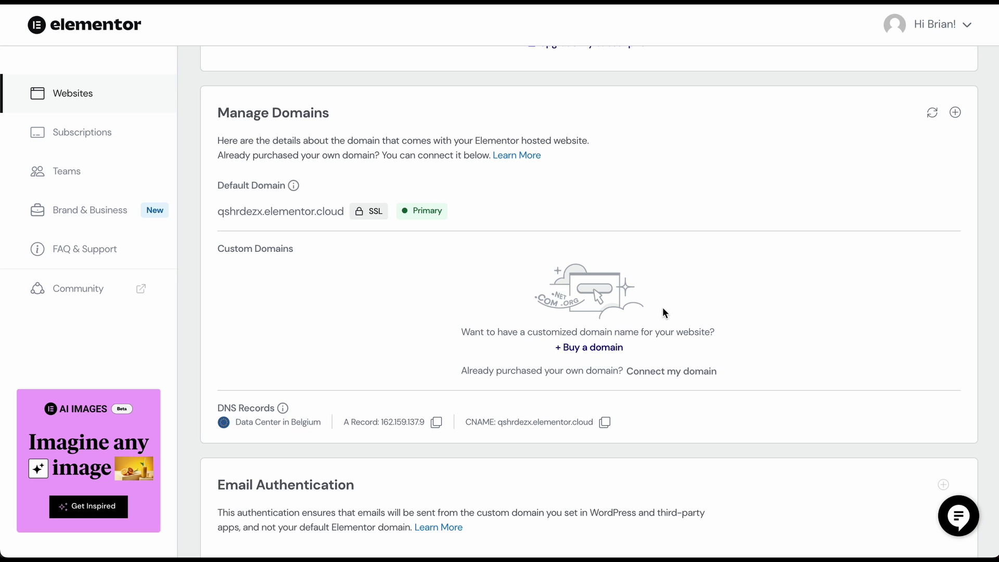
pyautogui.click(678, 373)
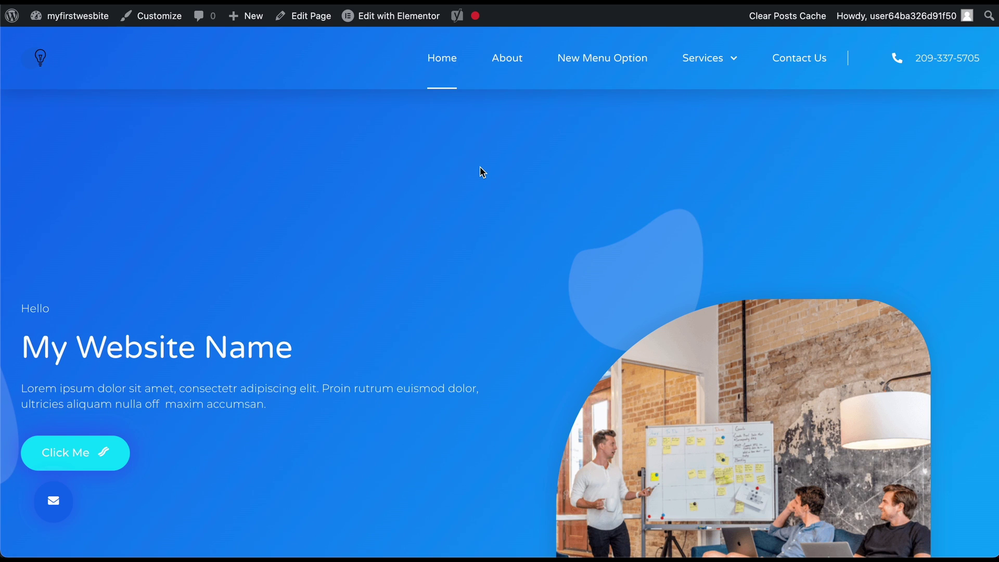
# - Review the finished home page of the website from the hero section down to the client logos and back
pyautogui.scroll(-15, 480, 172)
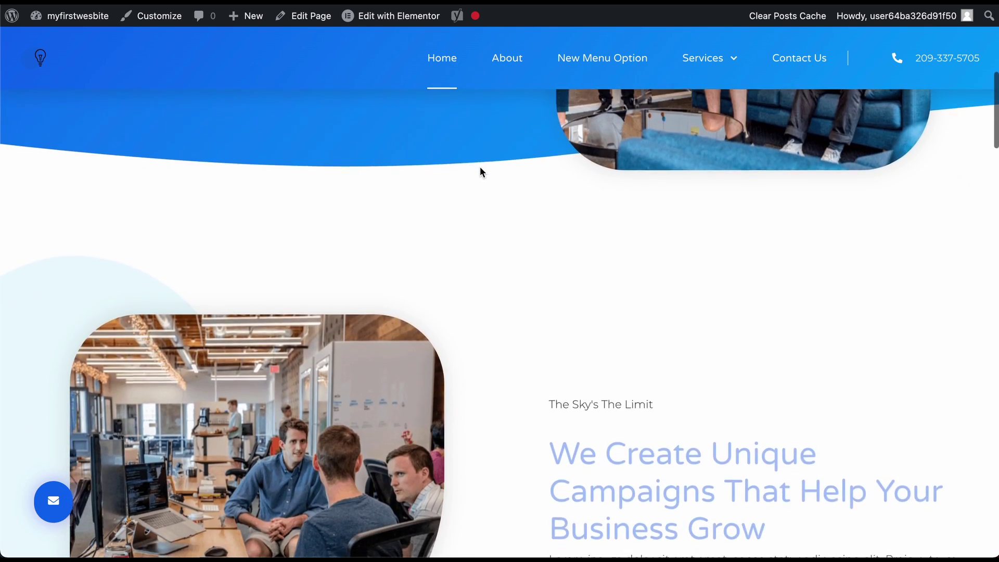
pyautogui.scroll(-15, 480, 169)
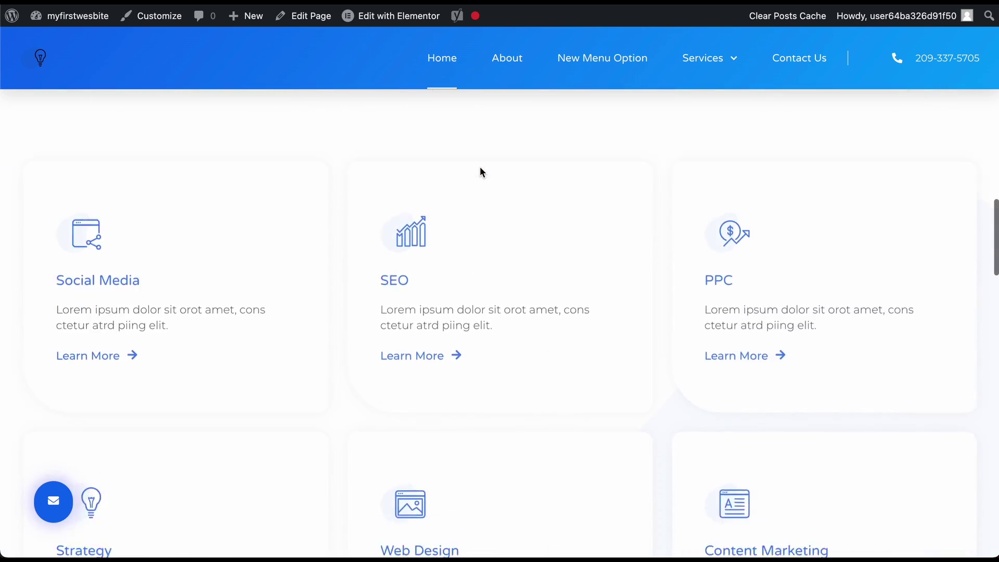
pyautogui.scroll(-5, 479, 171)
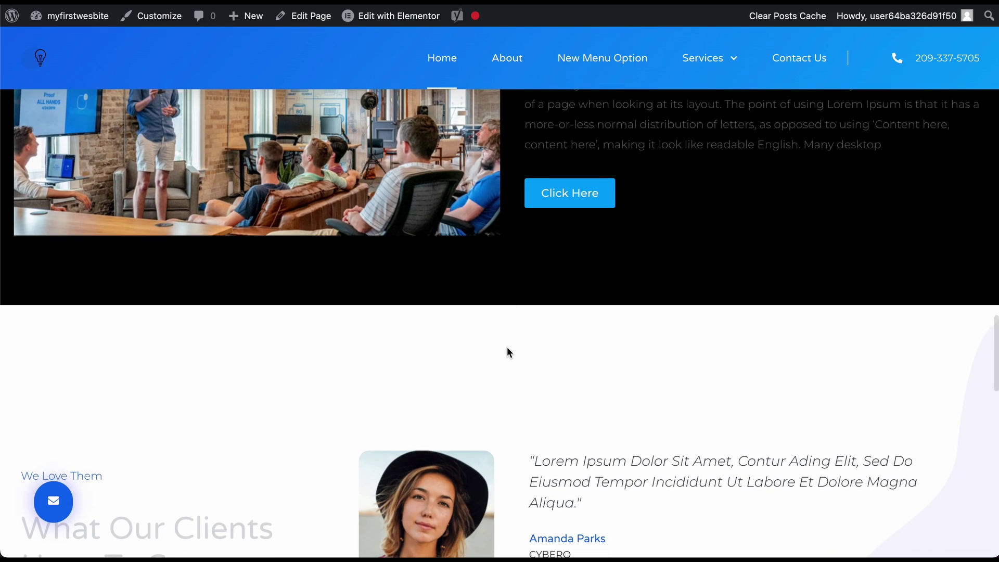
pyautogui.scroll(-3, 507, 347)
pyautogui.scroll(-10, 507, 346)
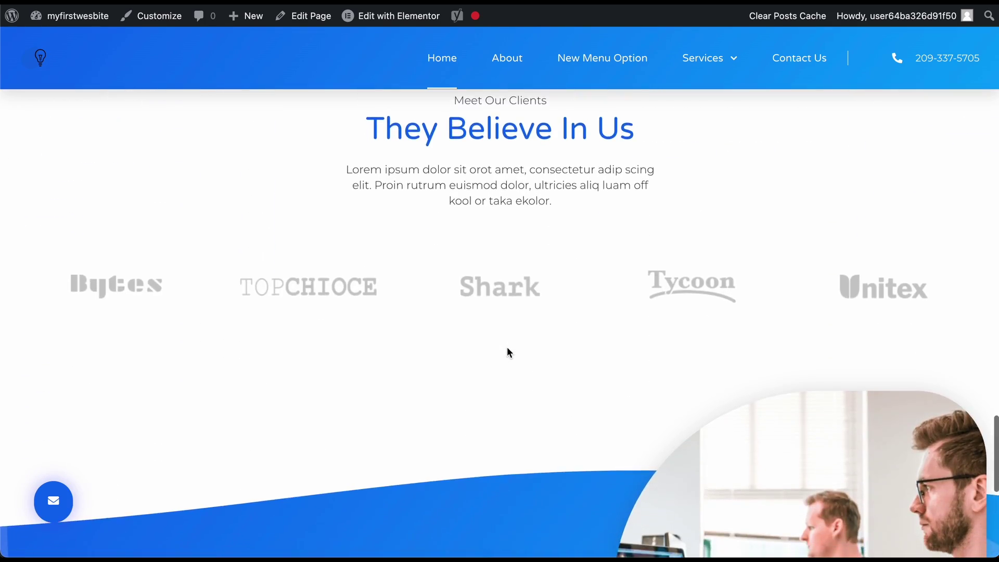
pyautogui.scroll(20, 507, 347)
pyautogui.scroll(15, 507, 347)
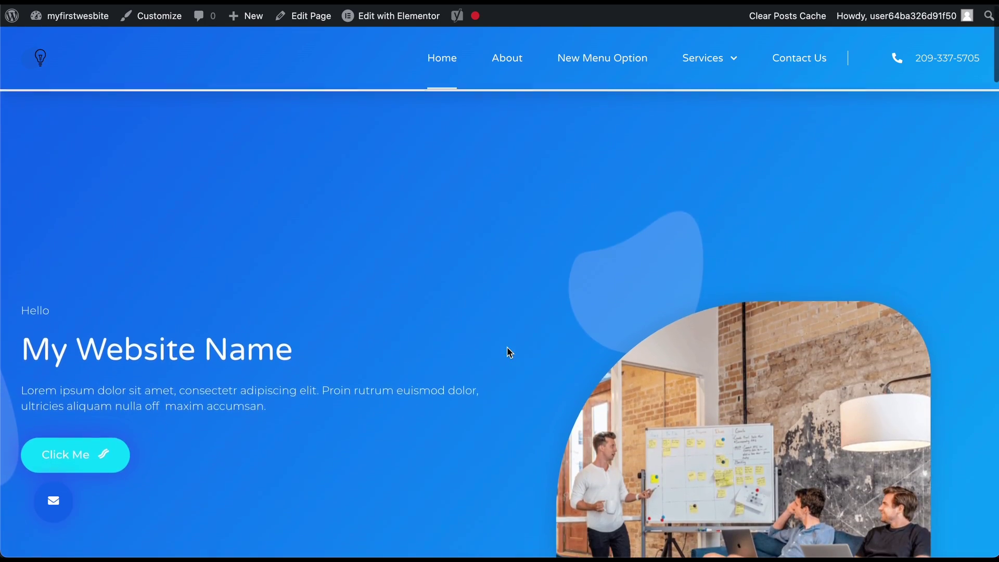